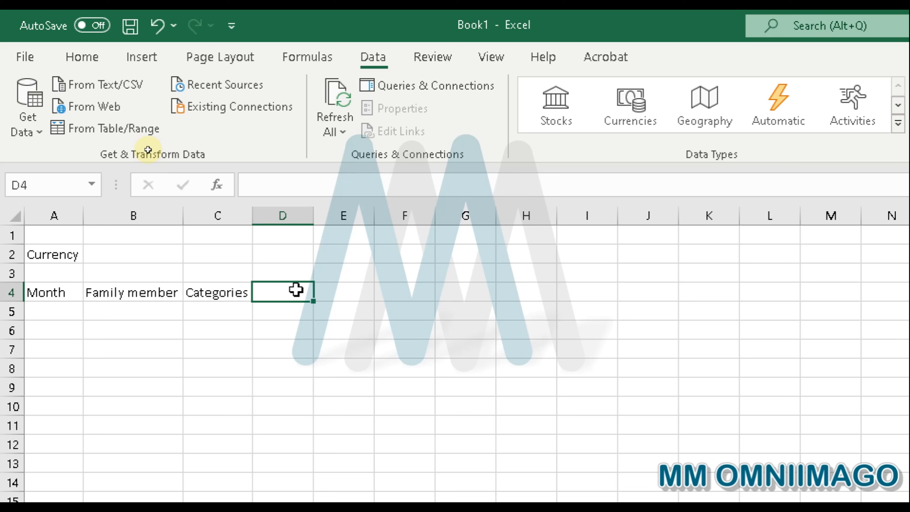
- Enter the column headers Estimated in D4 and Actual in E4, widening column D to fit its header
{"action": "type", "text": "Estimated"}
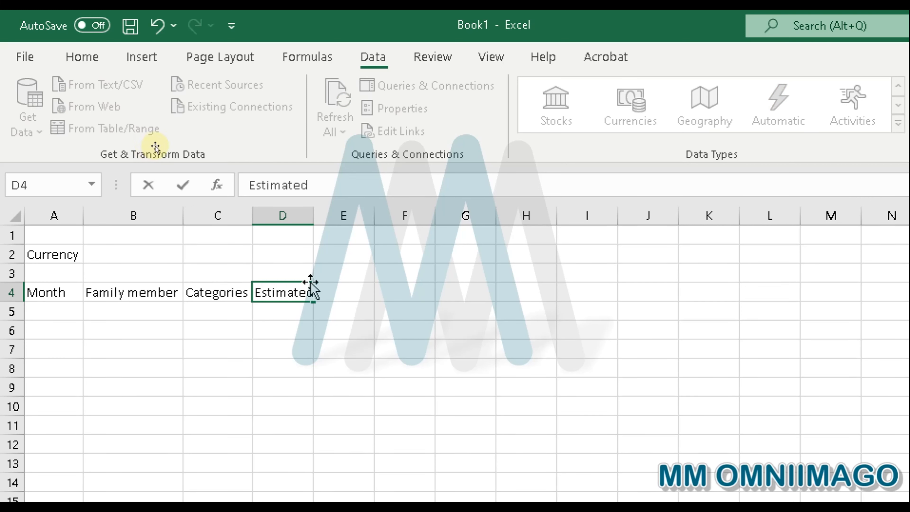
{"action": "left_click", "coordinate": [356, 346]}
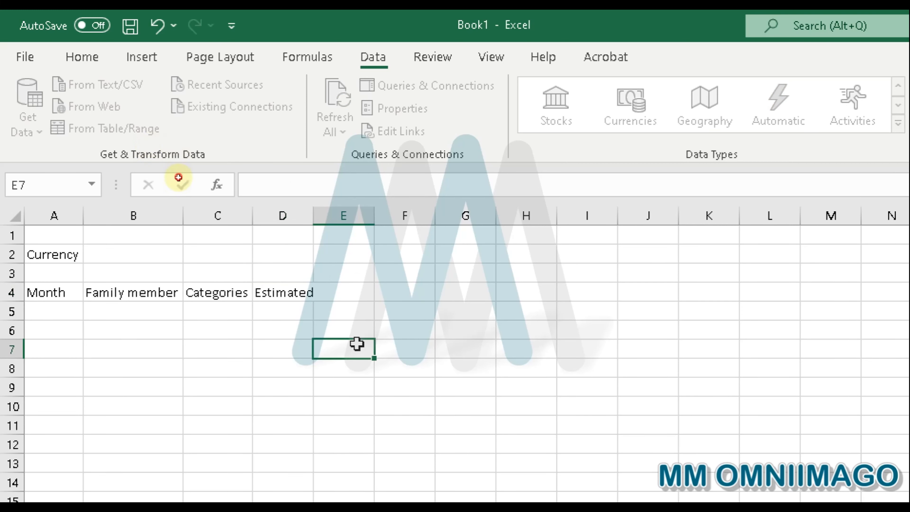
{"action": "left_click_drag", "start_coordinate": [308, 213], "coordinate": [318, 213]}
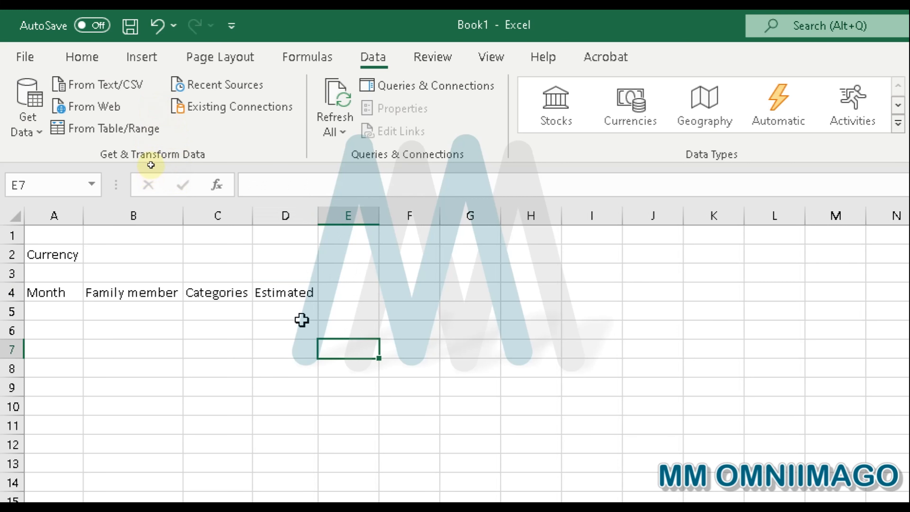
{"action": "left_click", "coordinate": [301, 311]}
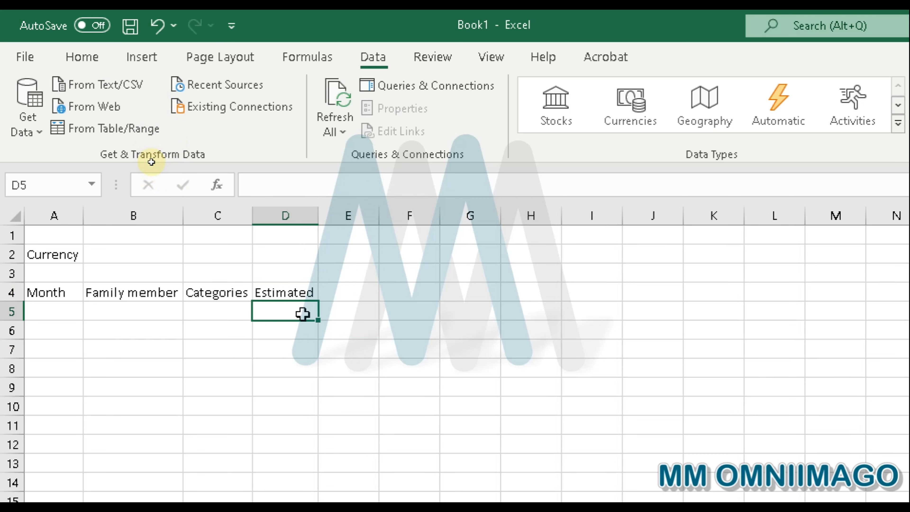
{"action": "left_click", "coordinate": [368, 295]}
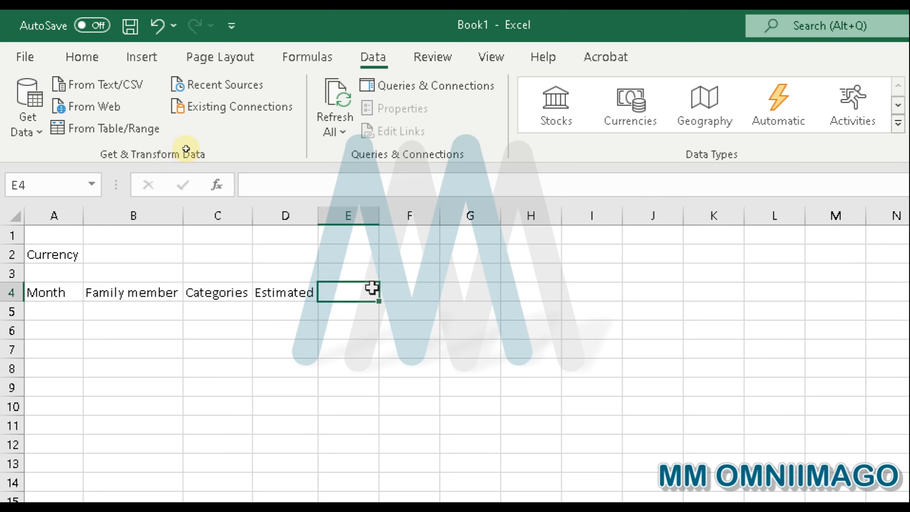
{"action": "type", "text": "Actual"}
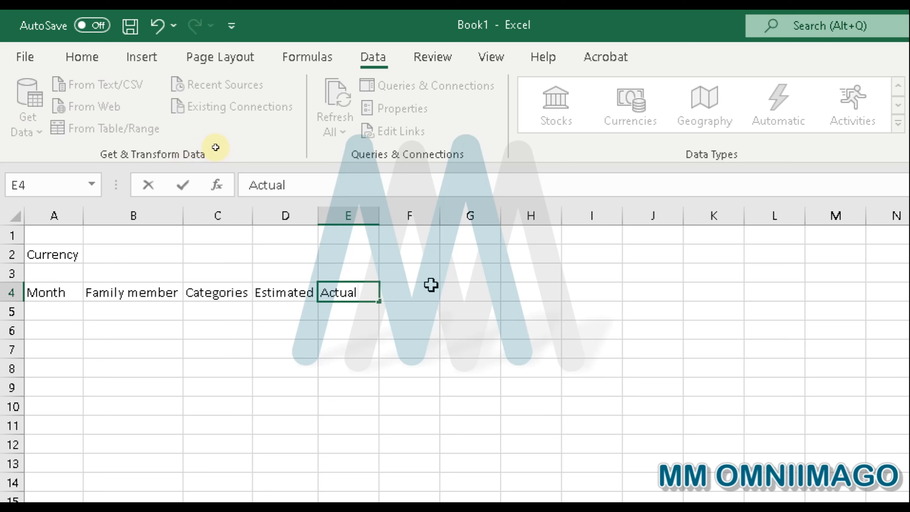
- Enter the column header Difference in F4 and autofit the width of column F
{"action": "left_click", "coordinate": [430, 293]}
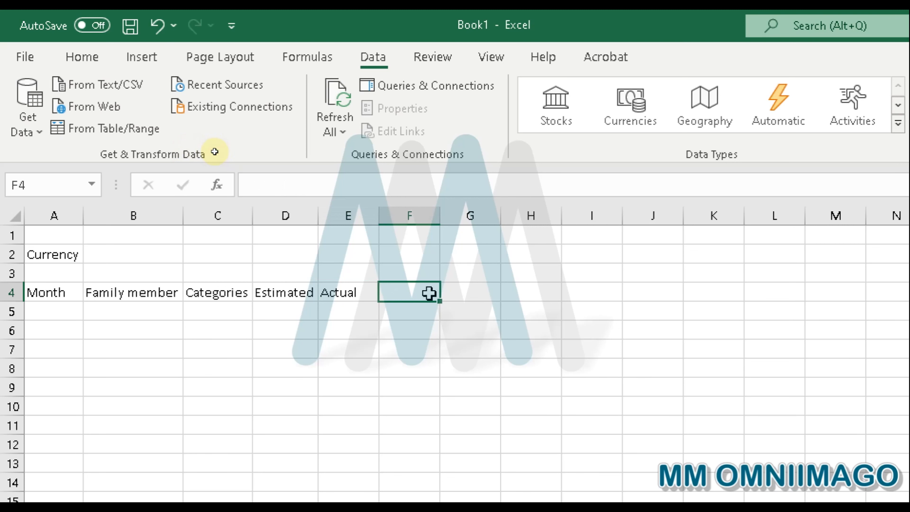
{"action": "type", "text": "Diffren"}
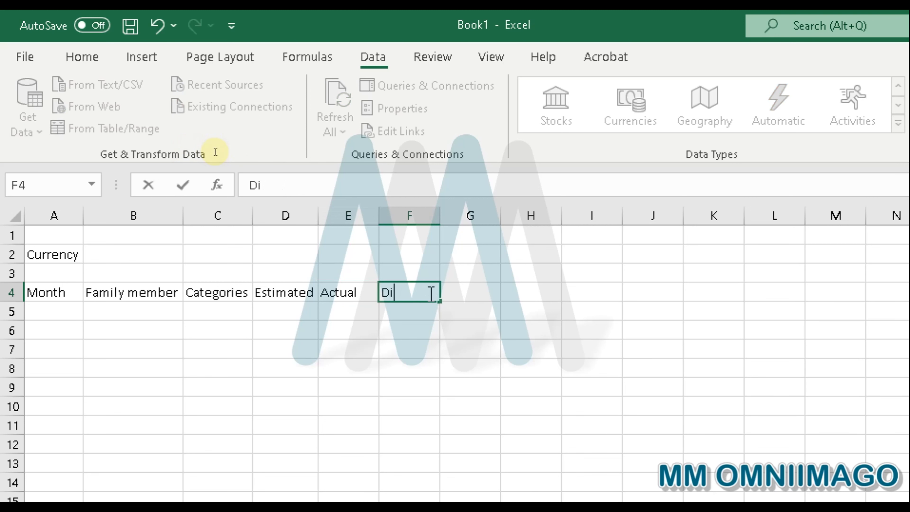
{"action": "key", "text": "BackSpace"}
{"action": "key", "text": "BackSpace"}
{"action": "key", "text": "BackSpace"}
{"action": "type", "text": "erence"}
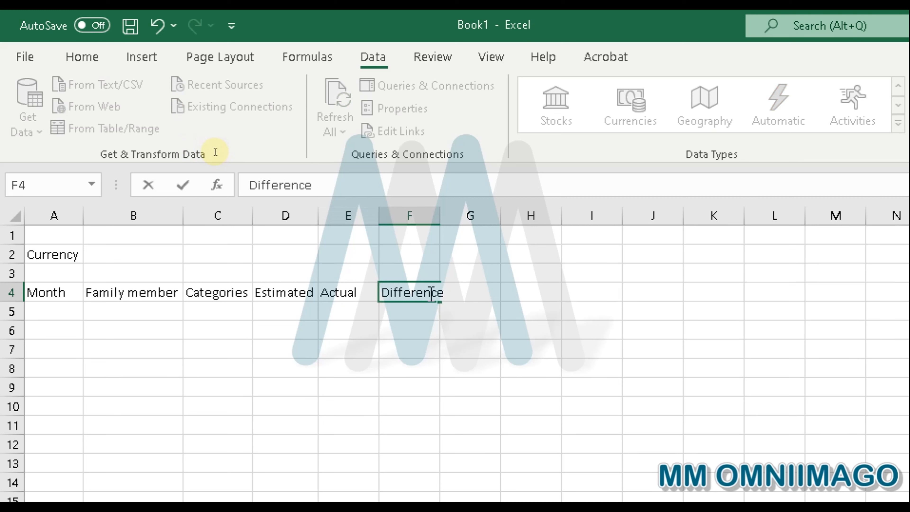
{"action": "left_click", "coordinate": [454, 367]}
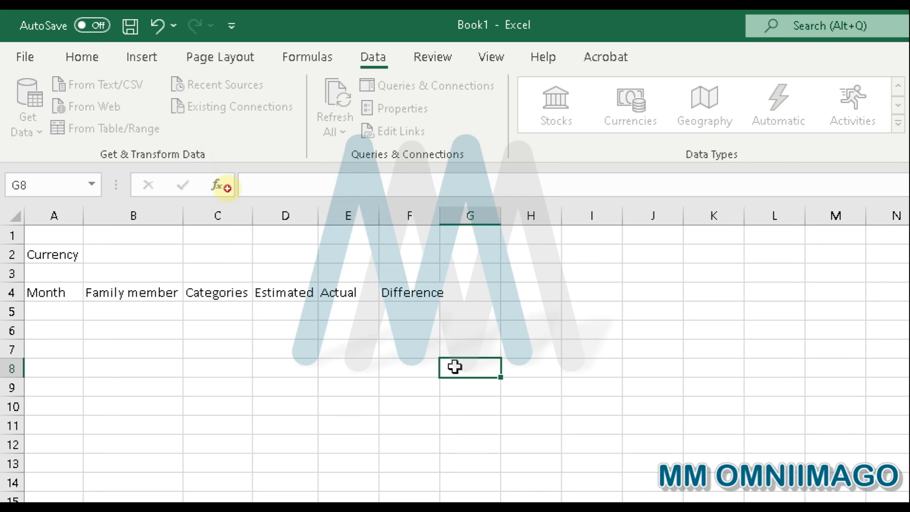
{"action": "double_click", "coordinate": [440, 215]}
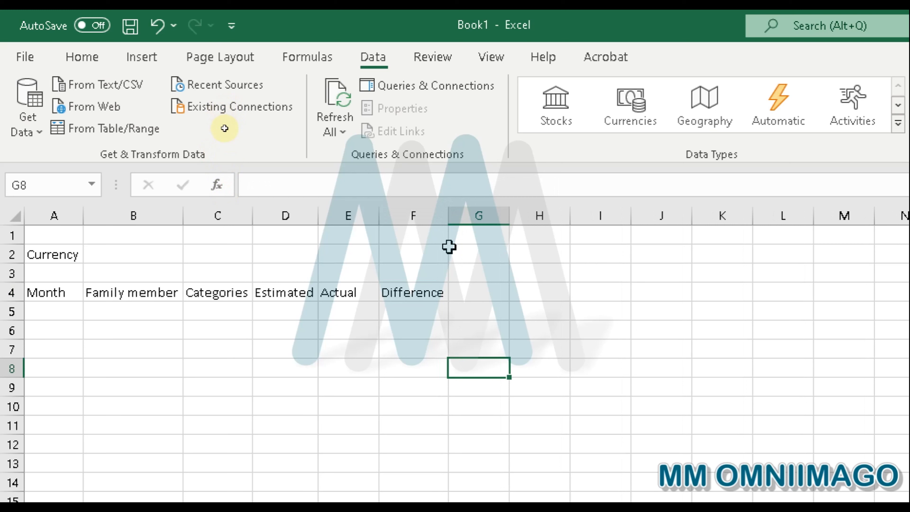
- Enter the formula =D5-E5 in F5 to subtract the actual amount from the estimated one
{"action": "left_click", "coordinate": [407, 311]}
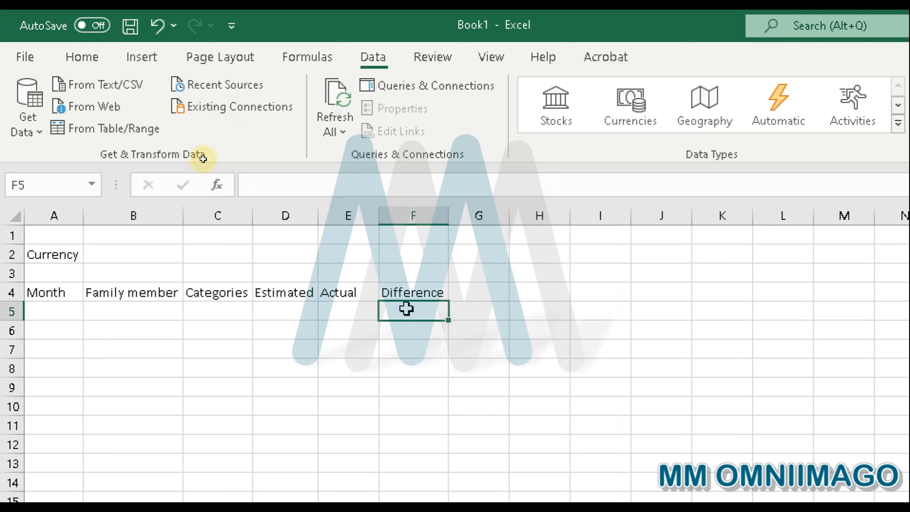
{"action": "type", "text": "="}
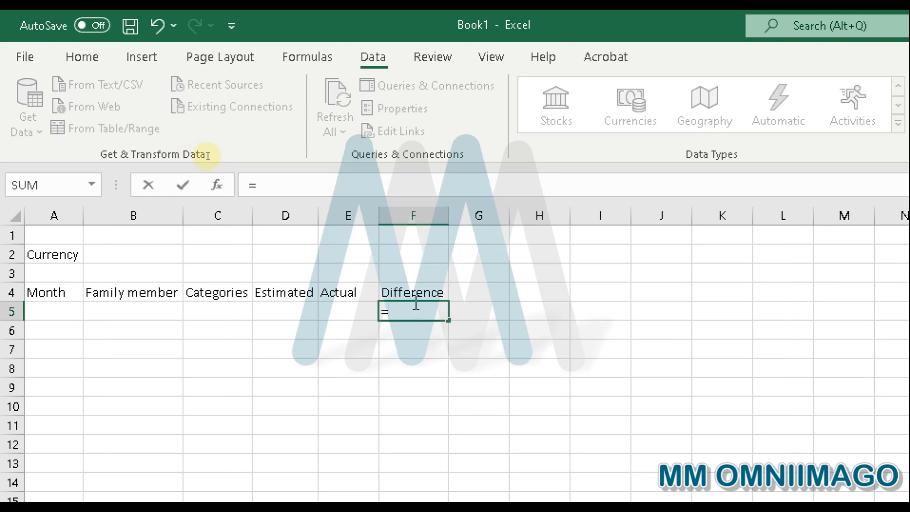
{"action": "left_click", "coordinate": [259, 310]}
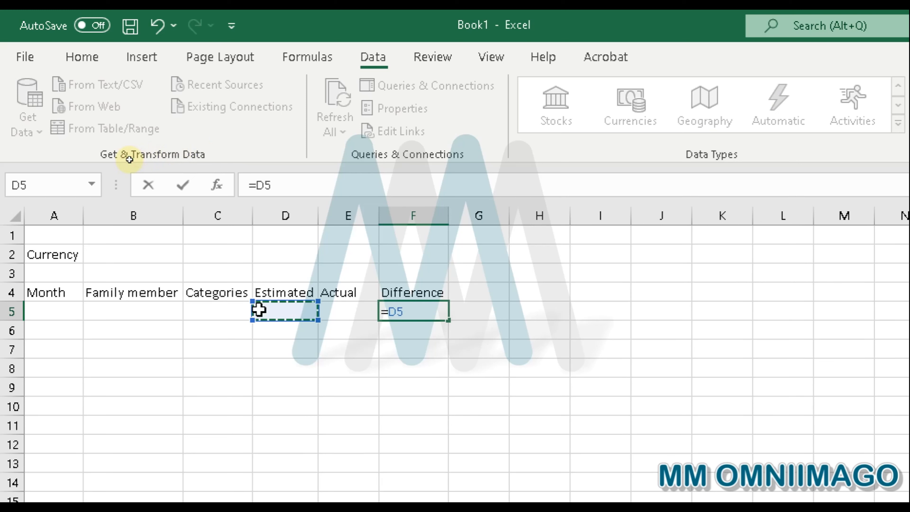
{"action": "type", "text": "-"}
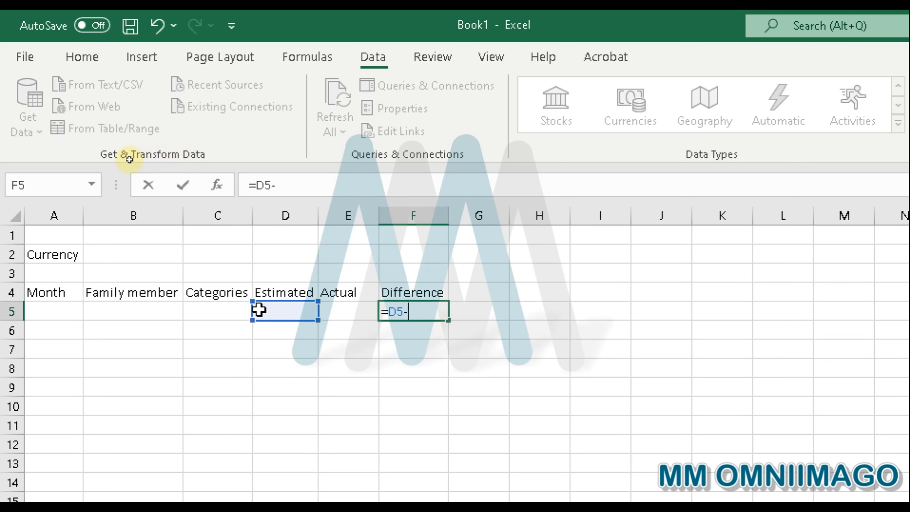
{"action": "left_click", "coordinate": [333, 311]}
{"action": "key", "text": "Return"}
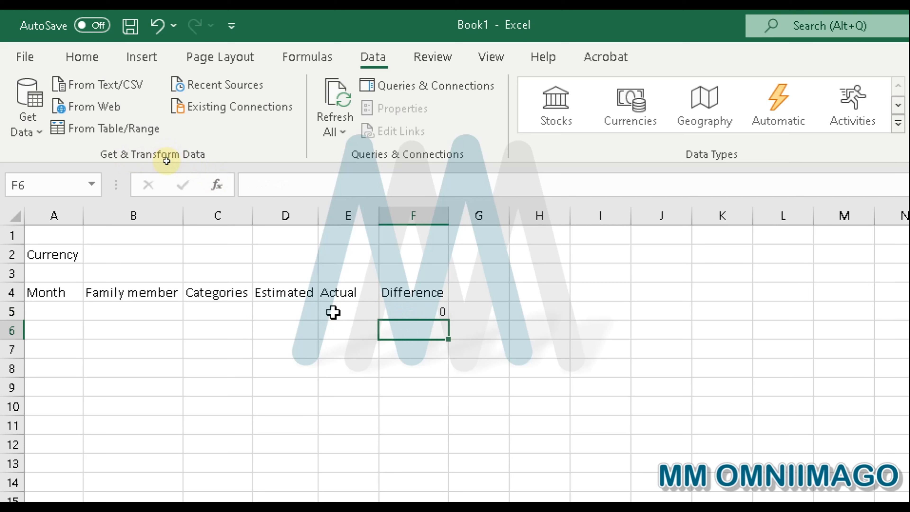
- Choose Jan as the month in A5 from the cell's list of allowed values
{"action": "left_click", "coordinate": [291, 311]}
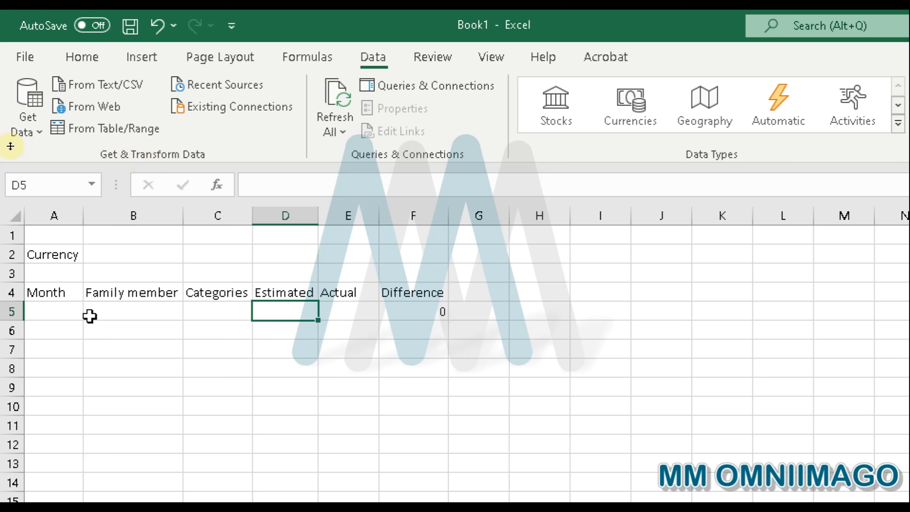
{"action": "left_click", "coordinate": [36, 312]}
{"action": "left_click", "coordinate": [92, 311]}
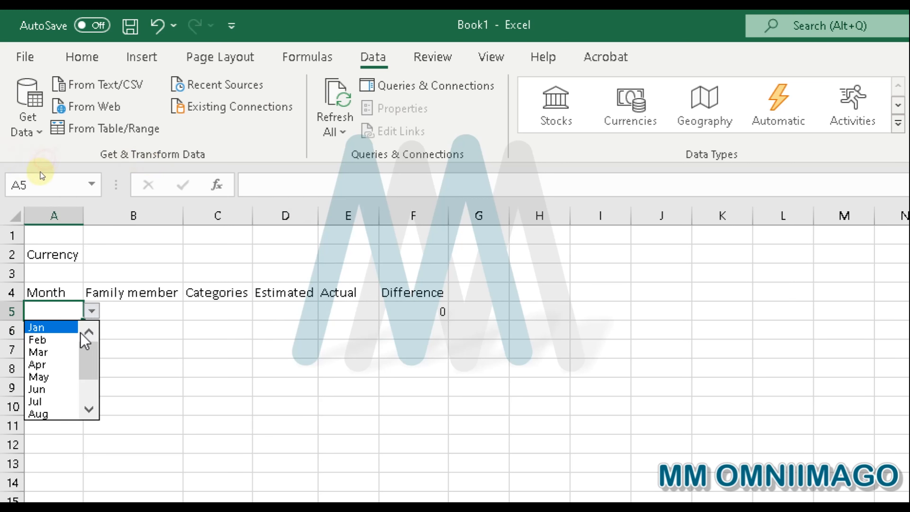
{"action": "left_click", "coordinate": [68, 326]}
{"action": "left_click", "coordinate": [140, 324]}
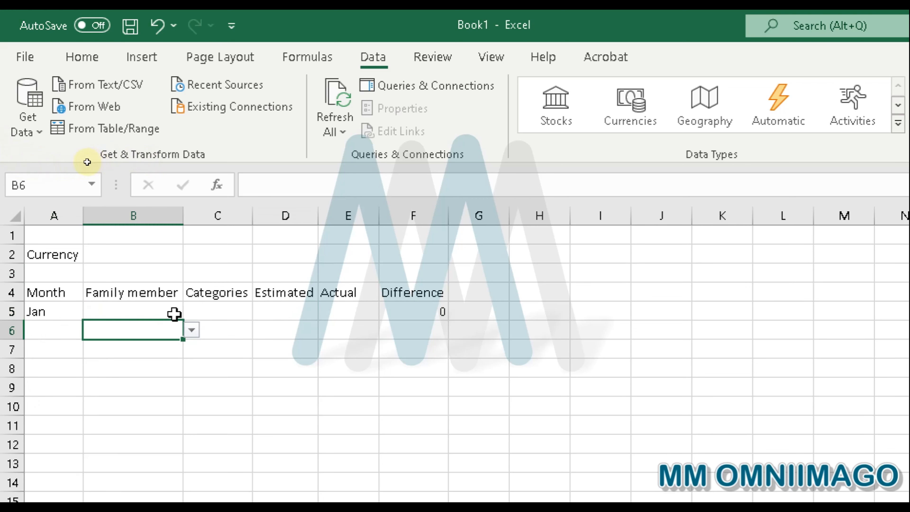
- Choose Member 1 as the family member in B5 and Rent as the category in C5
{"action": "left_click", "coordinate": [172, 311]}
{"action": "left_click", "coordinate": [193, 312]}
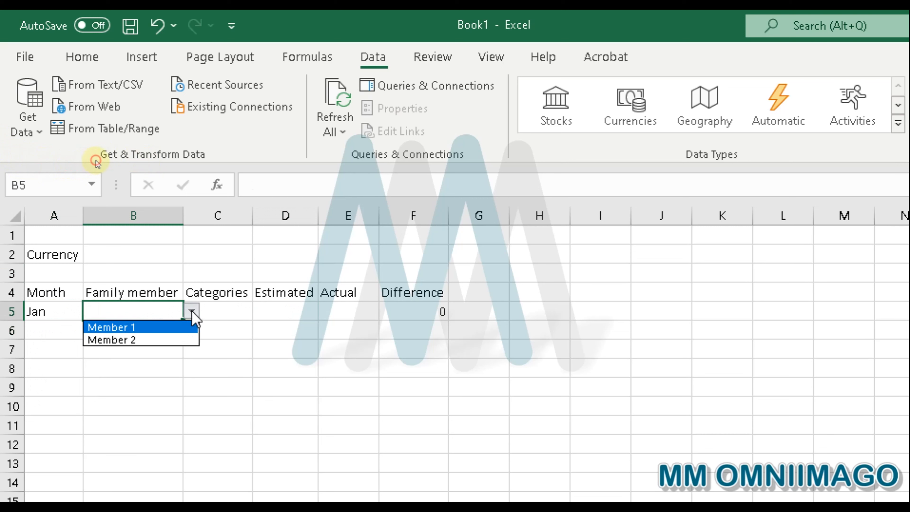
{"action": "left_click", "coordinate": [175, 328]}
{"action": "left_click", "coordinate": [235, 328]}
{"action": "left_click", "coordinate": [237, 310]}
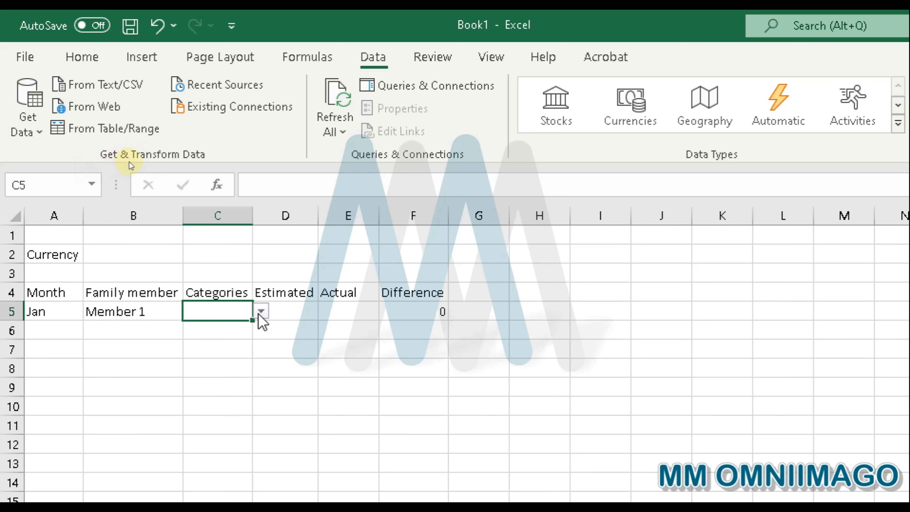
{"action": "left_click", "coordinate": [261, 312]}
{"action": "left_click", "coordinate": [236, 327]}
- Enter an estimated amount of 1000 in D5 and an actual amount of 1050 in E5
{"action": "left_click", "coordinate": [301, 311]}
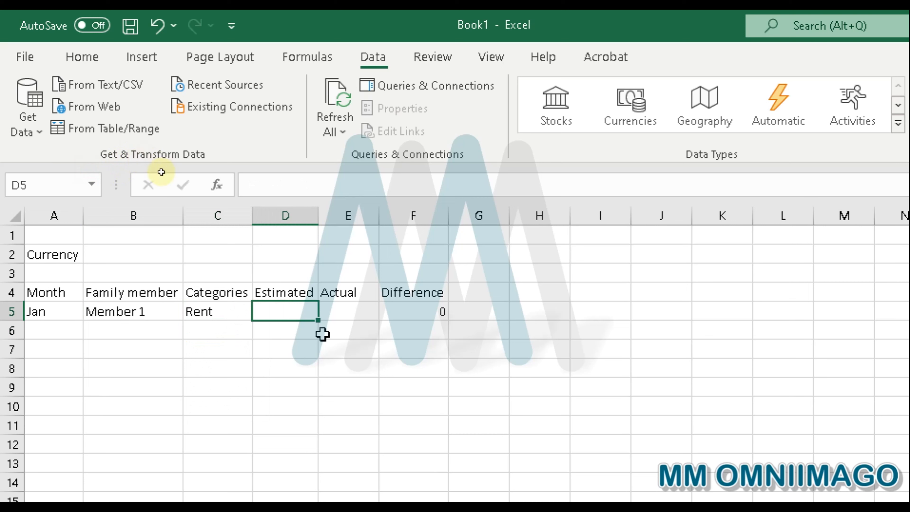
{"action": "type", "text": "1000"}
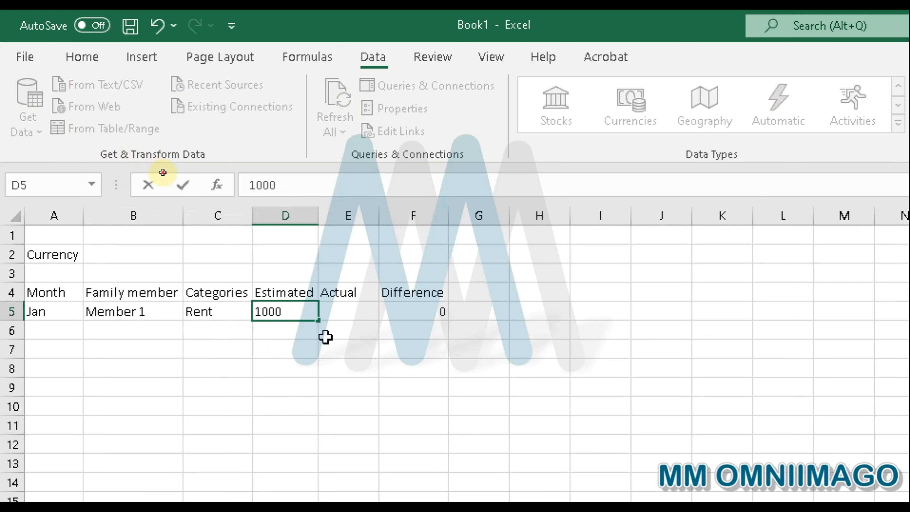
{"action": "left_click", "coordinate": [358, 328]}
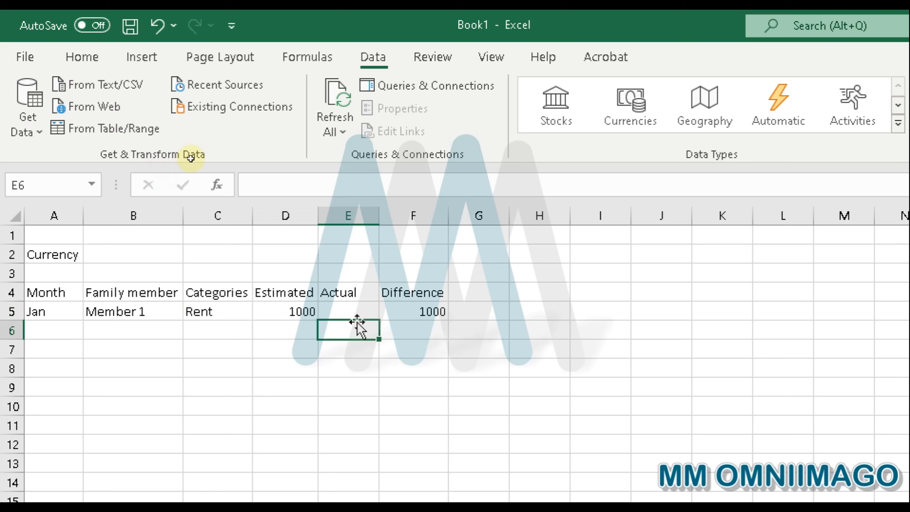
{"action": "left_click", "coordinate": [382, 309]}
{"action": "left_click", "coordinate": [373, 310]}
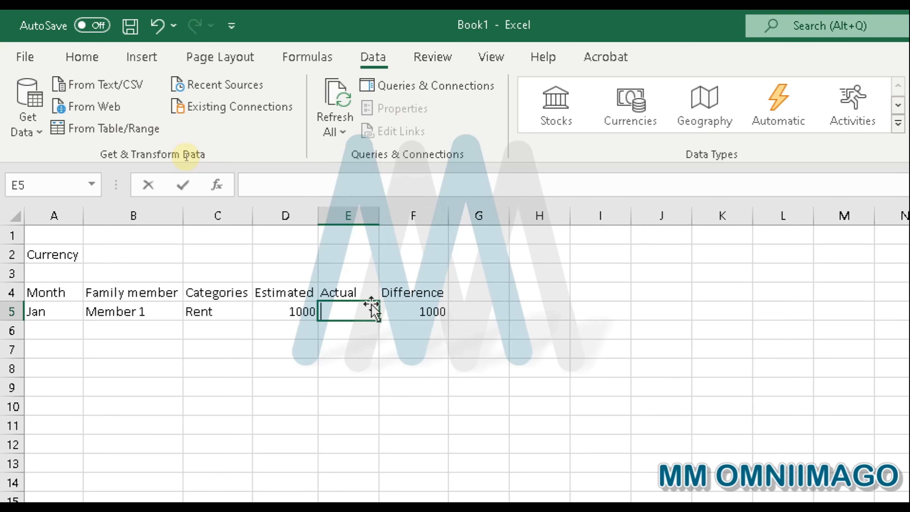
{"action": "type", "text": "1050"}
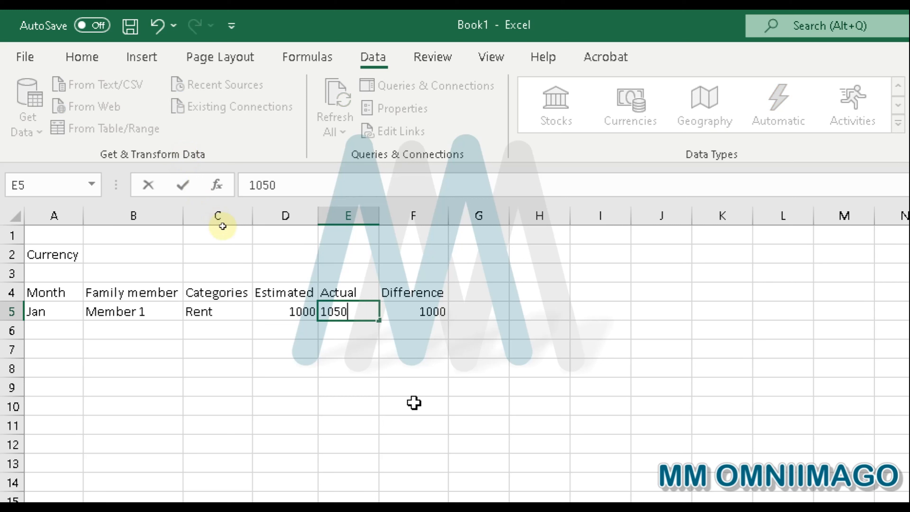
{"action": "left_click", "coordinate": [432, 369]}
- Fill the Difference formula from F5 down through F11
{"action": "left_click", "coordinate": [417, 309]}
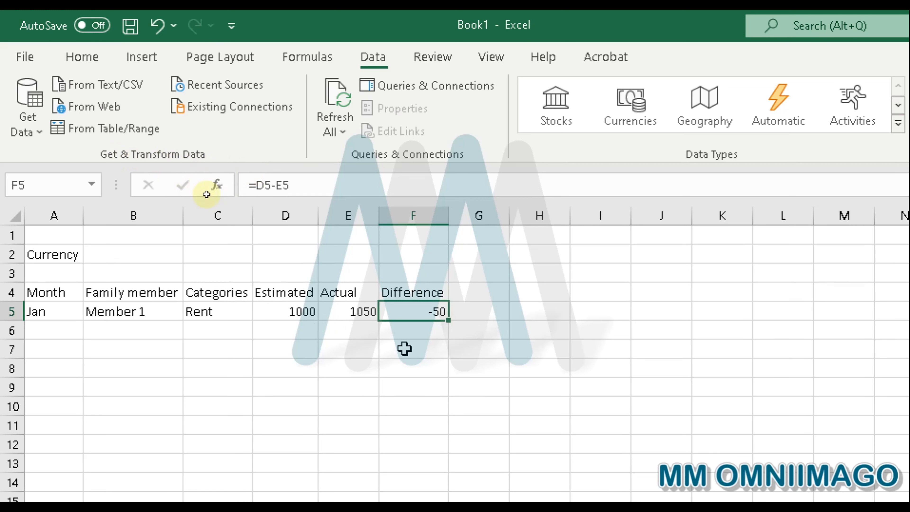
{"action": "left_click_drag", "start_coordinate": [447, 322], "coordinate": [452, 442]}
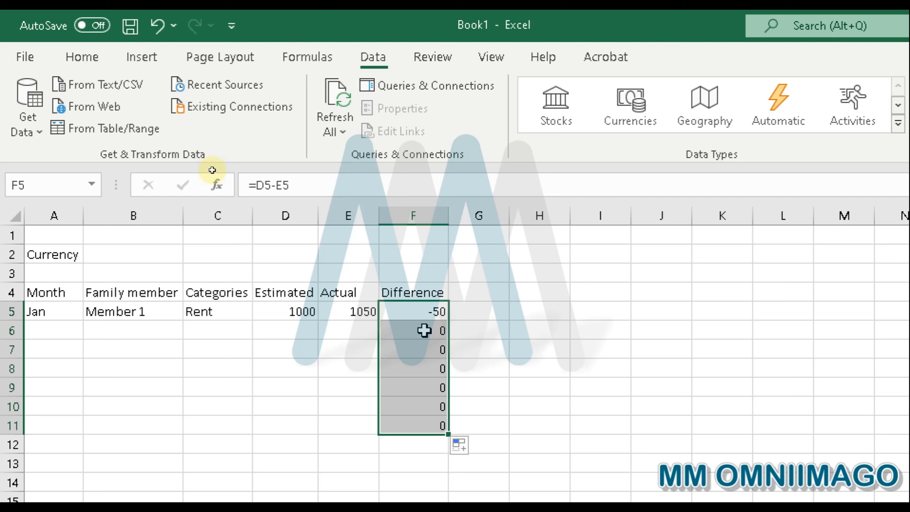
- Start wrapping the Difference formula in F5 in an IF function with ISBLANK(E5) as the logical test
{"action": "left_click", "coordinate": [436, 311]}
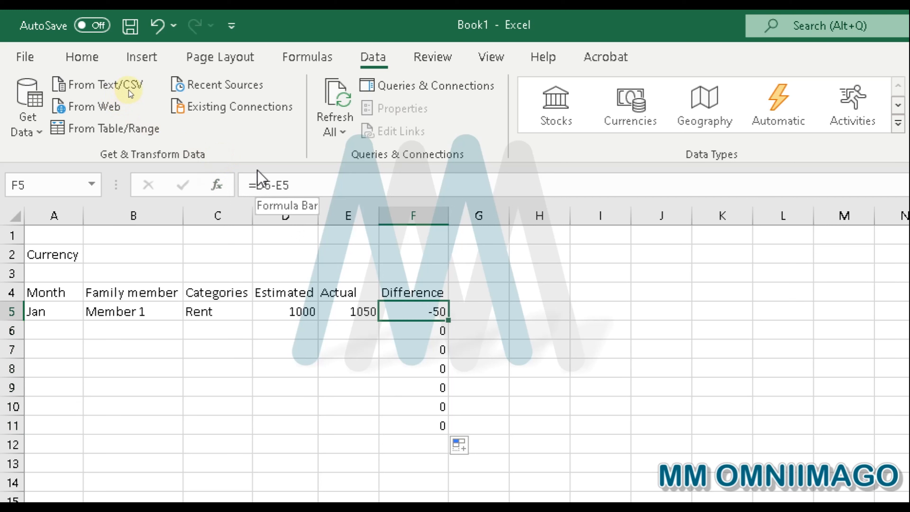
{"action": "left_click", "coordinate": [257, 190]}
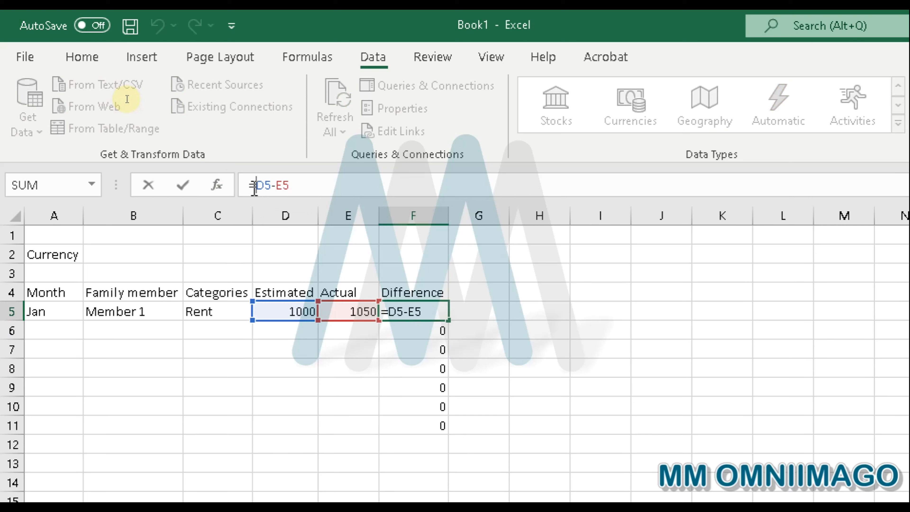
{"action": "type", "text": "if"}
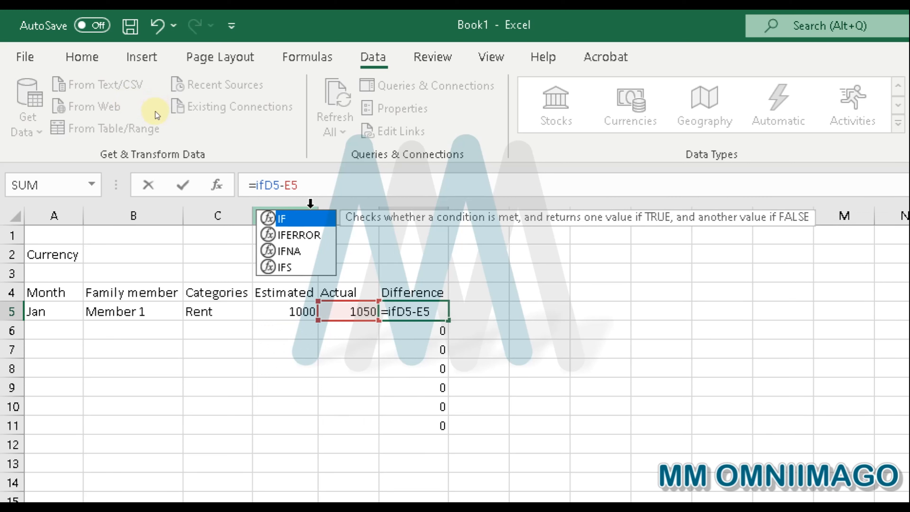
{"action": "double_click", "coordinate": [310, 219]}
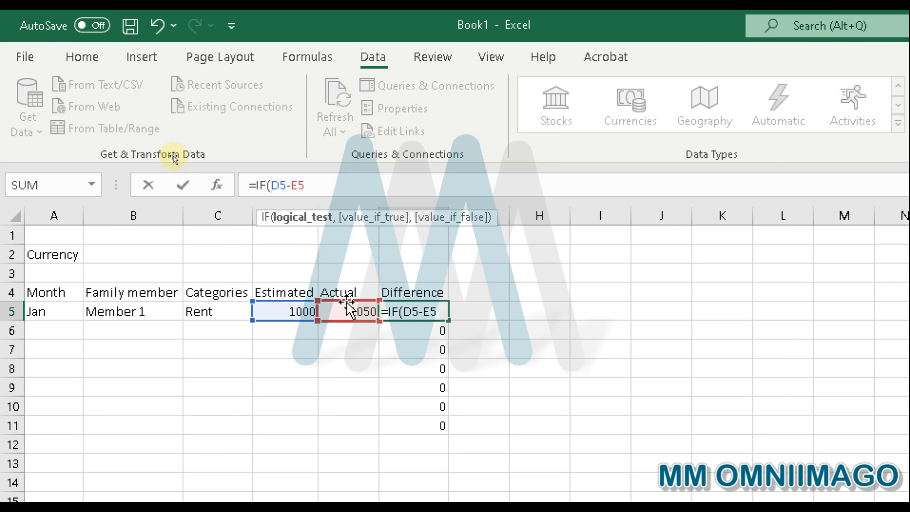
{"action": "type", "text": "is"}
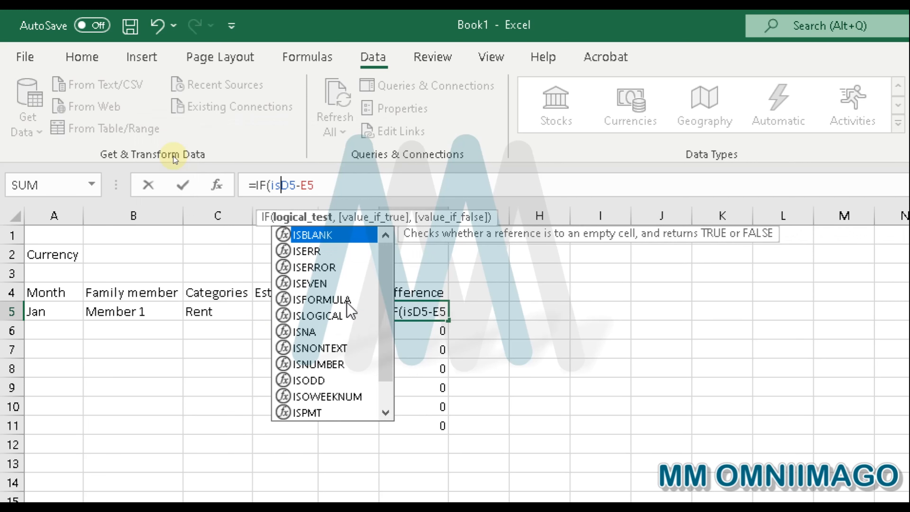
{"action": "double_click", "coordinate": [332, 235]}
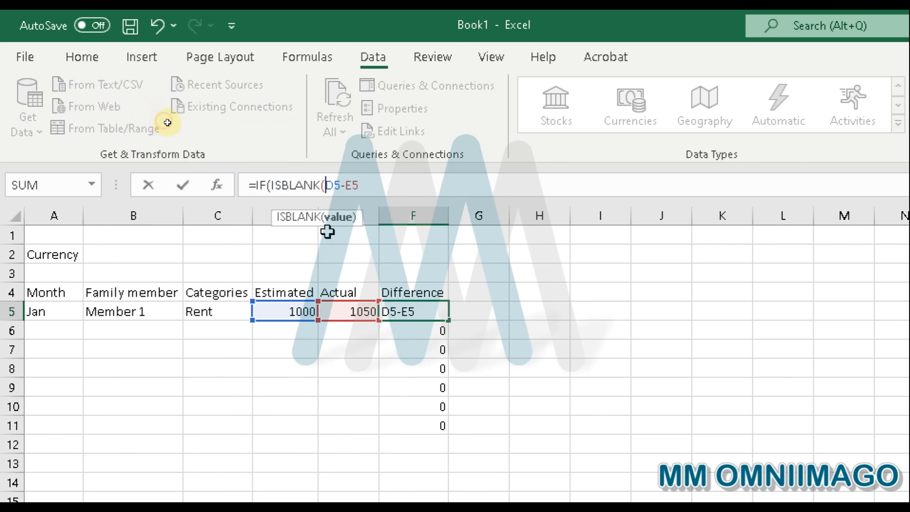
{"action": "left_click", "coordinate": [346, 312]}
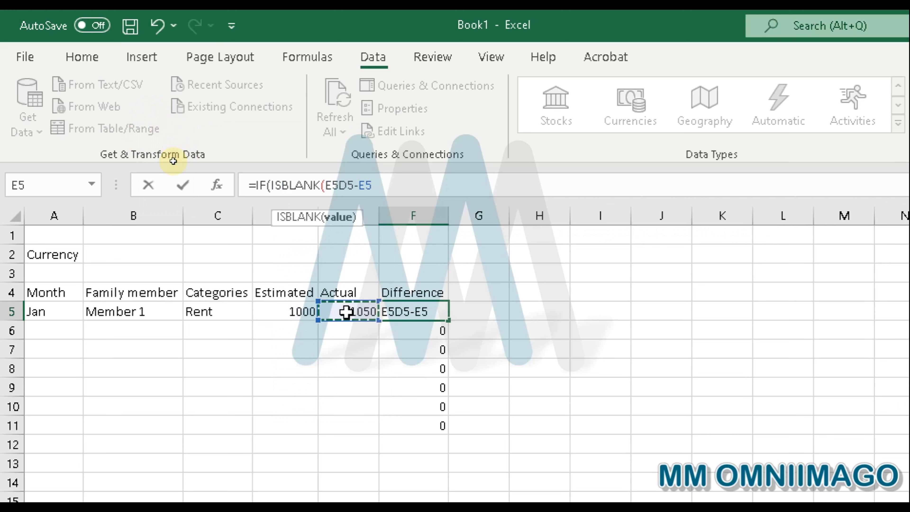
{"action": "type", "text": ")"}
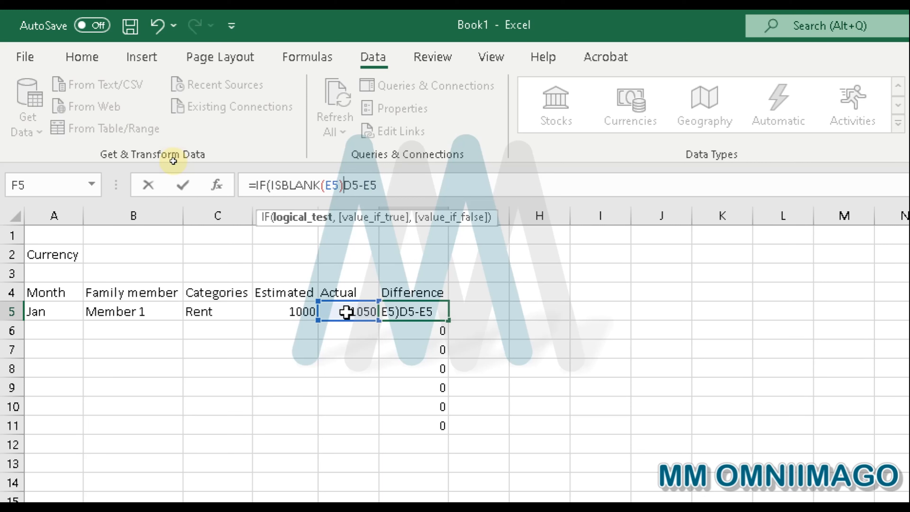
- Complete the IF formula in F5 with an empty string as the true value and D5-E5 as the false value
{"action": "type", "text": ","}
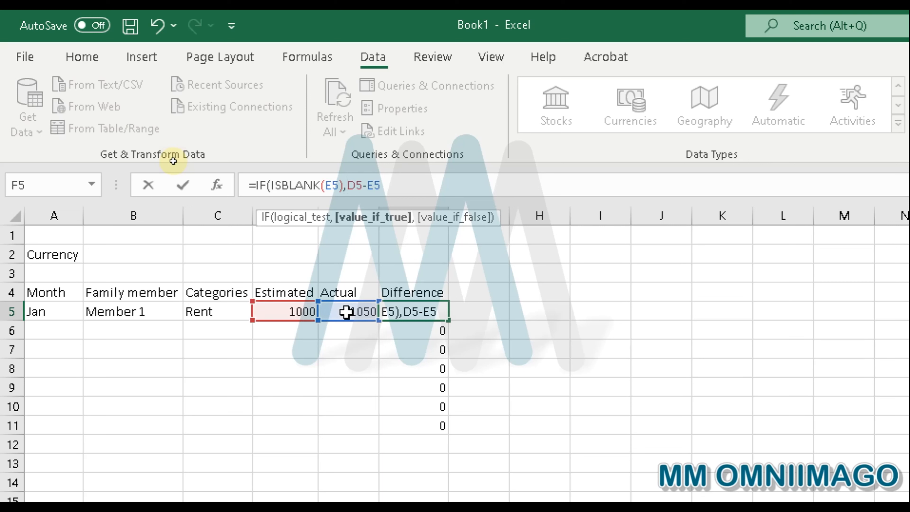
{"action": "type", "text": "\"\""}
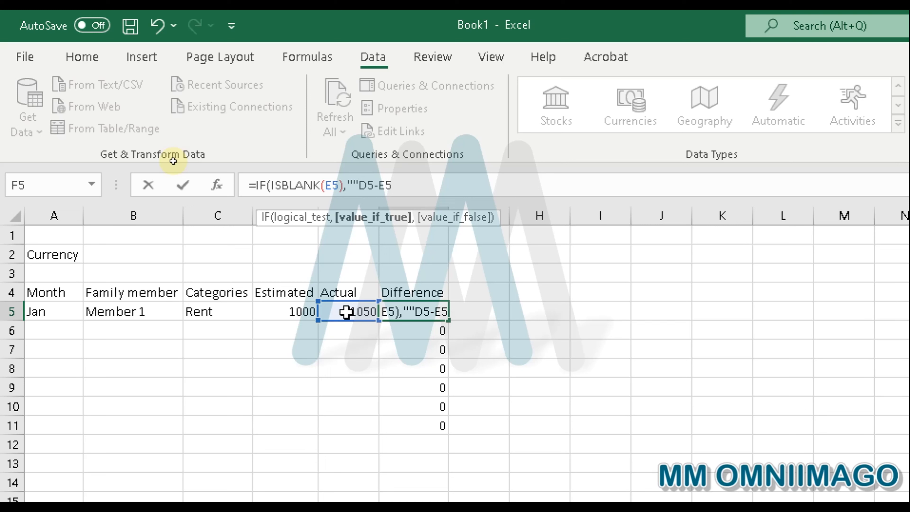
{"action": "type", "text": ","}
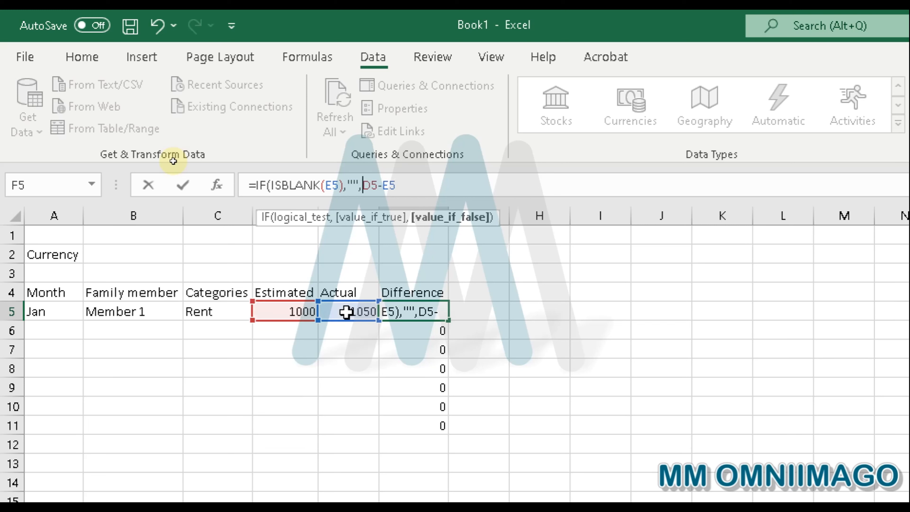
{"action": "left_click", "coordinate": [419, 184]}
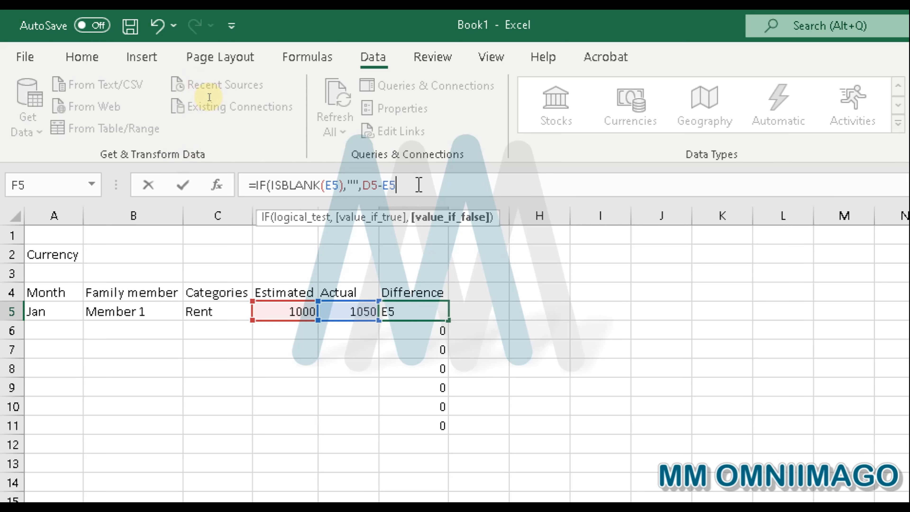
{"action": "type", "text": ")"}
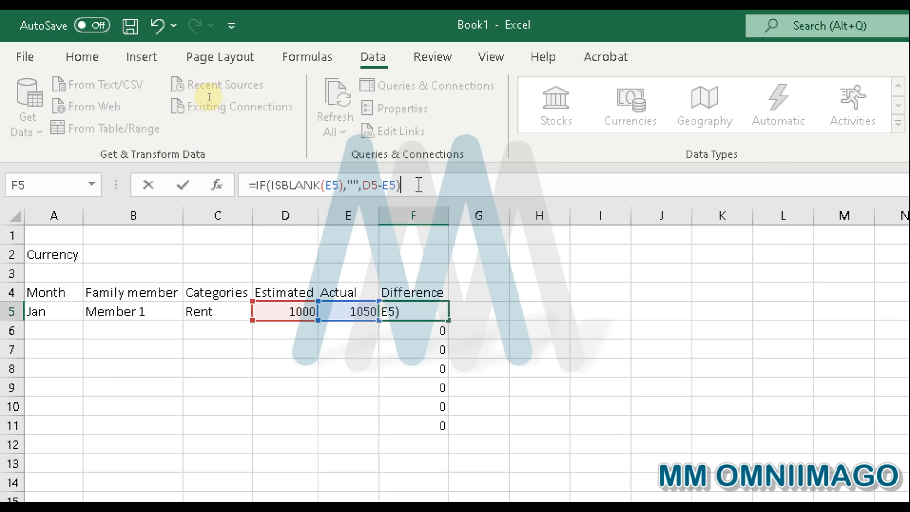
{"action": "key", "text": "Return"}
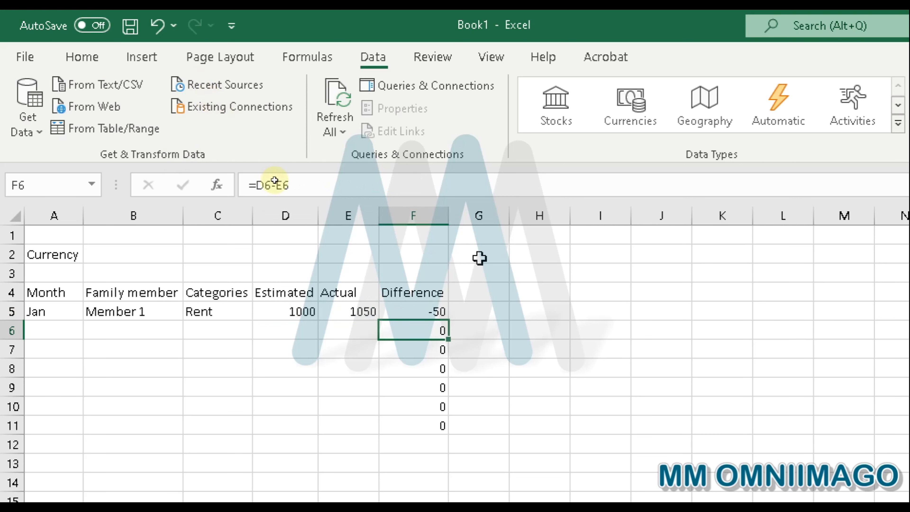
- Fill the updated Difference formula from F5 down through F15 and check it in F5 and F6
{"action": "left_click", "coordinate": [445, 311]}
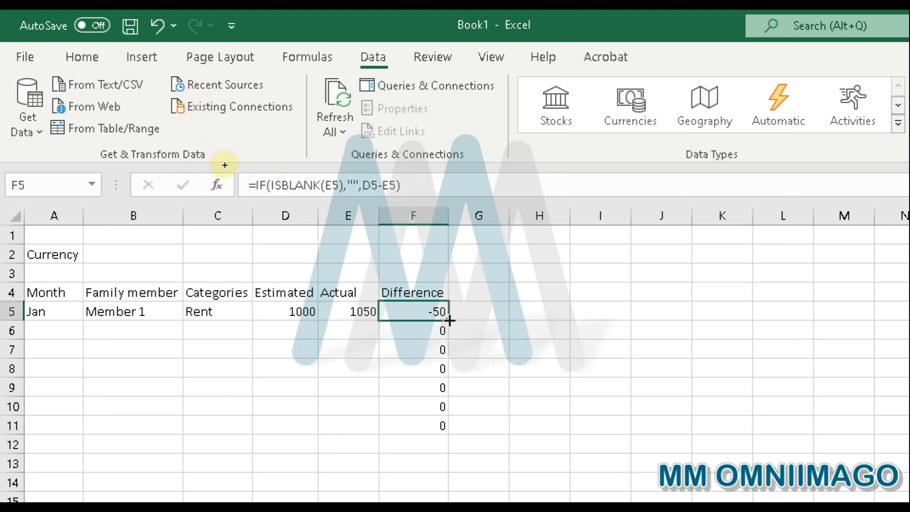
{"action": "double_click", "coordinate": [448, 319]}
{"action": "left_click_drag", "start_coordinate": [449, 434], "coordinate": [450, 498]}
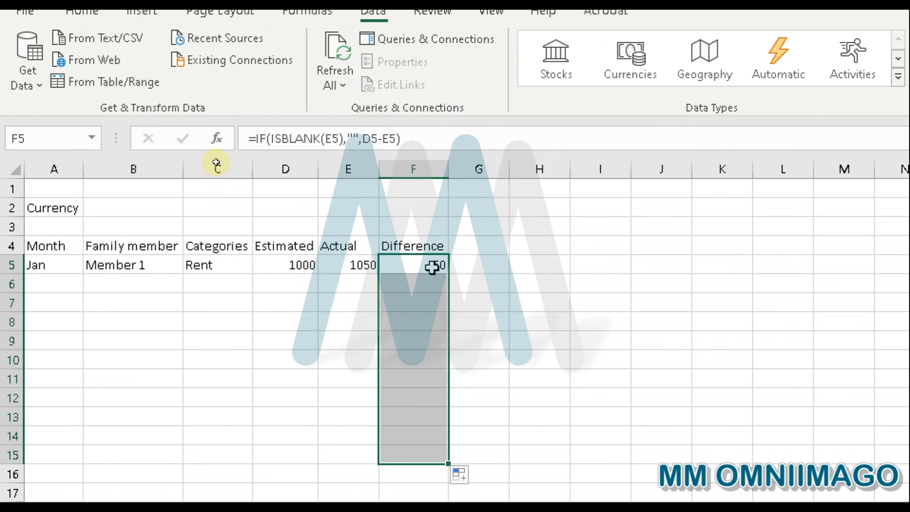
{"action": "left_click", "coordinate": [432, 267]}
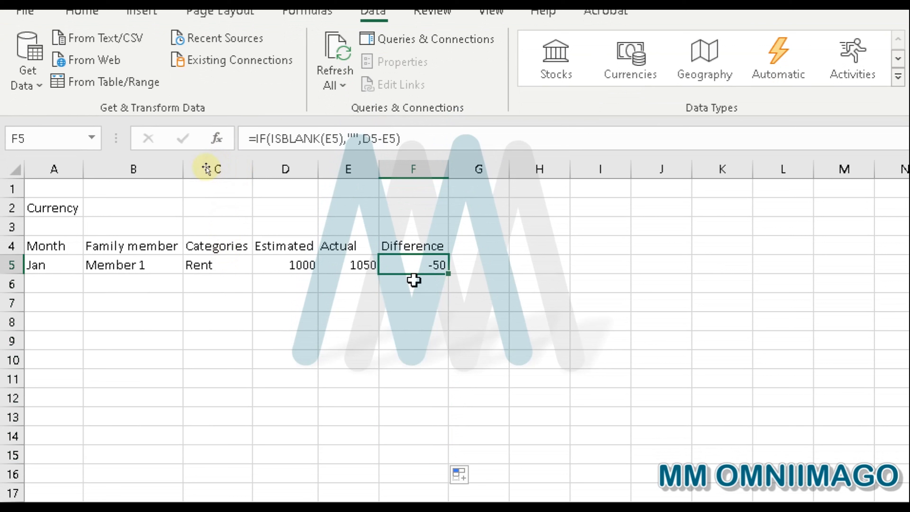
{"action": "left_click", "coordinate": [413, 281]}
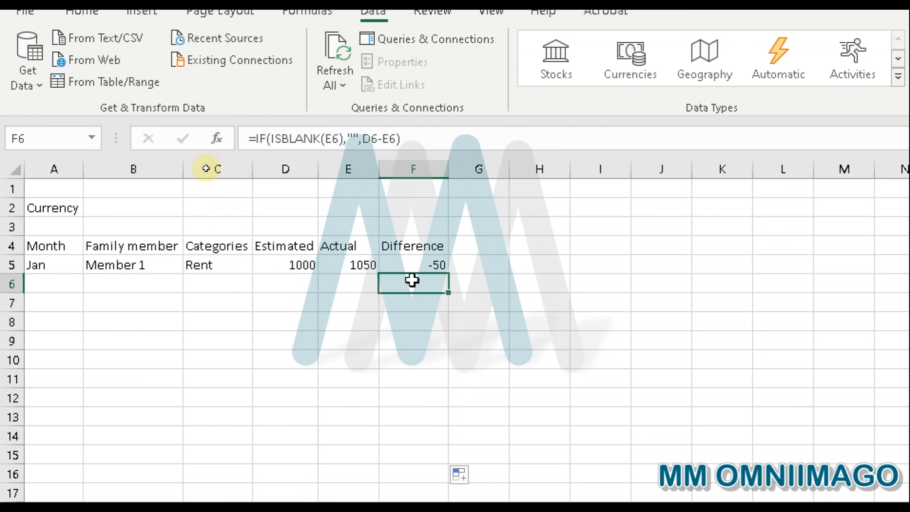
- Clear the actual amount in E5 and check the Difference cell F5
{"action": "key", "text": "Up"}
{"action": "key", "text": "Left"}
{"action": "key", "text": "Delete"}
{"action": "left_click", "coordinate": [376, 360]}
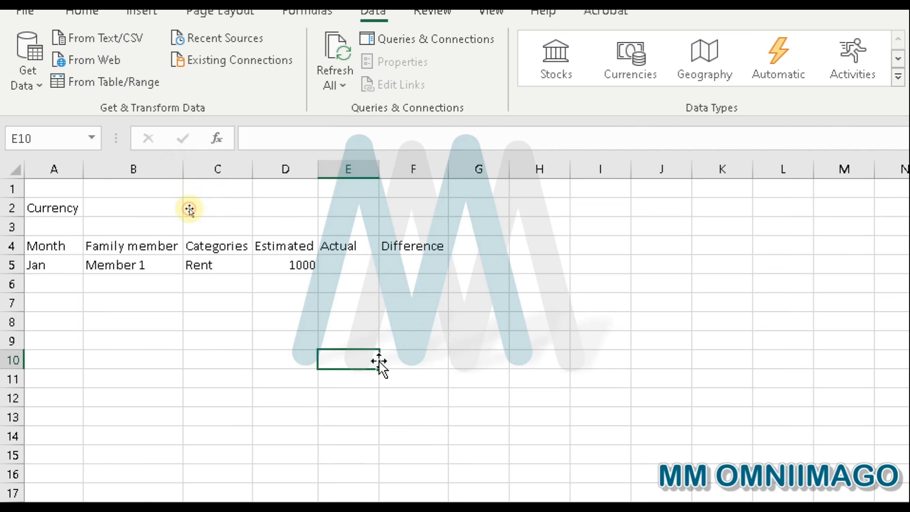
{"action": "left_click", "coordinate": [417, 261]}
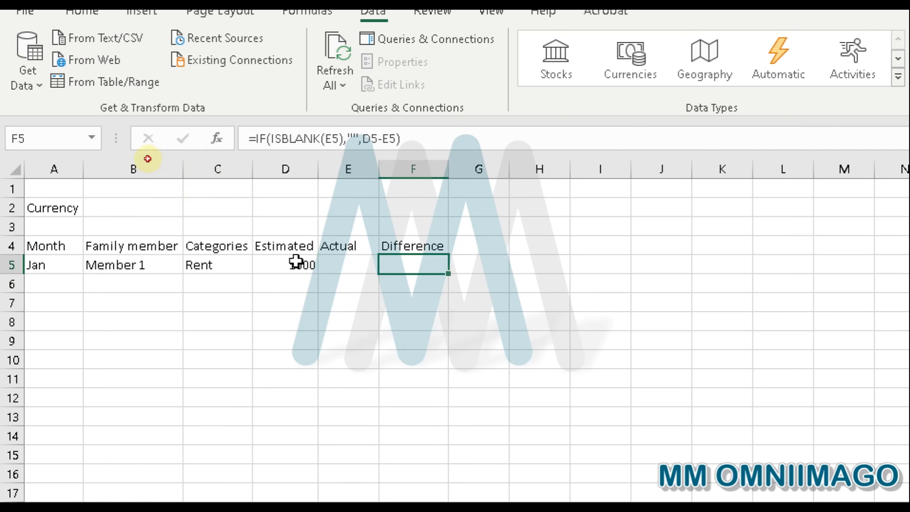
- Clear the estimated amount in D5, enter an actual amount of 1050 in E5, and check F5
{"action": "left_click", "coordinate": [309, 265]}
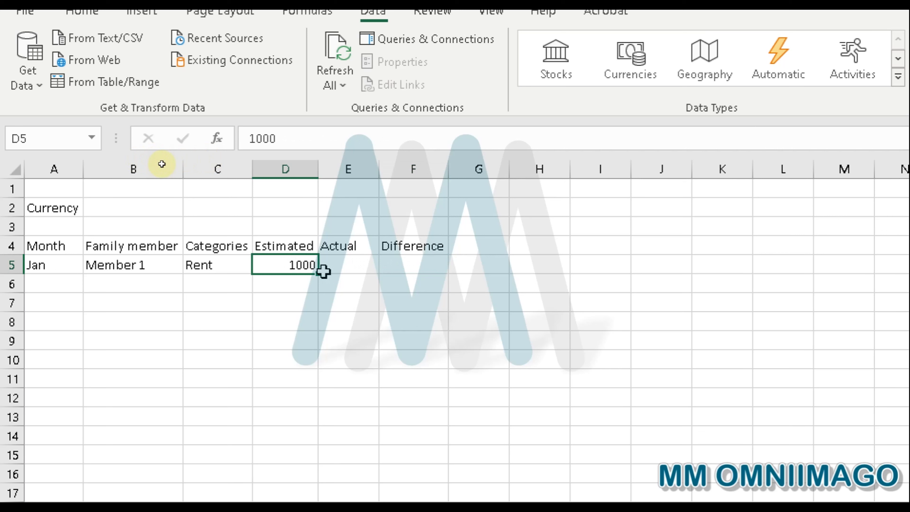
{"action": "key", "text": "Delete"}
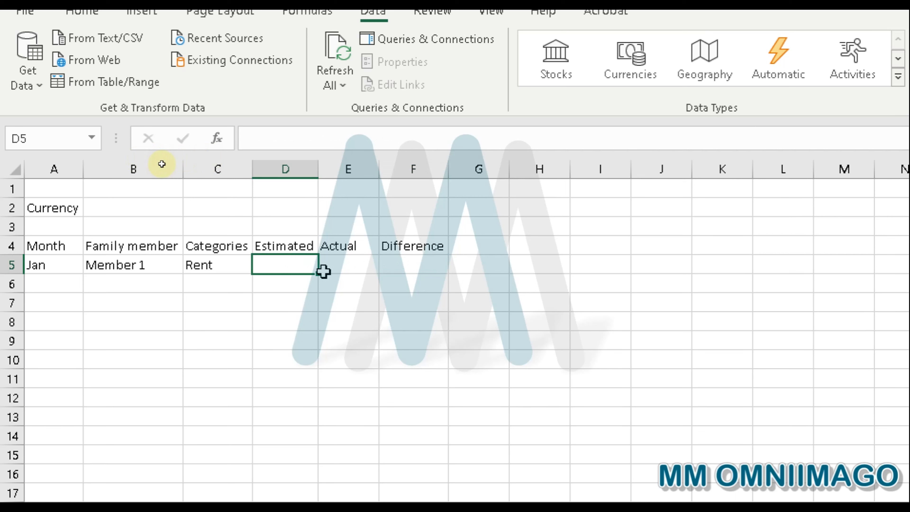
{"action": "left_click", "coordinate": [348, 264]}
{"action": "type", "text": "1050"}
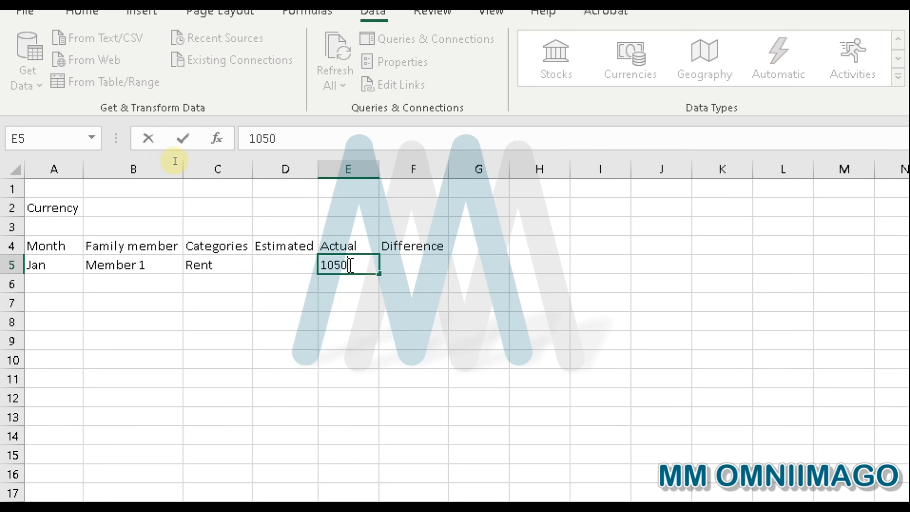
{"action": "left_click", "coordinate": [399, 381]}
{"action": "left_click", "coordinate": [414, 265]}
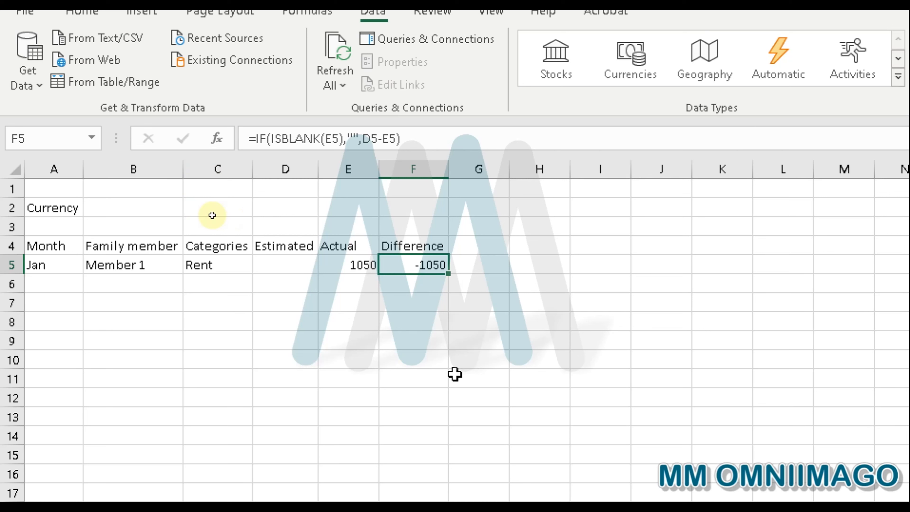
- Enter an estimated amount of 1000 in the emptied cell D5
{"action": "left_click", "coordinate": [293, 261]}
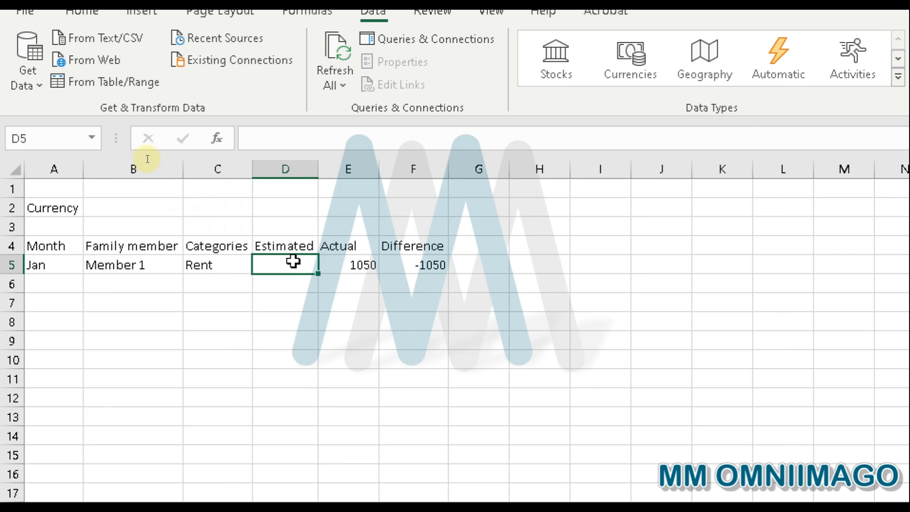
{"action": "type", "text": "1000"}
{"action": "left_click", "coordinate": [384, 304]}
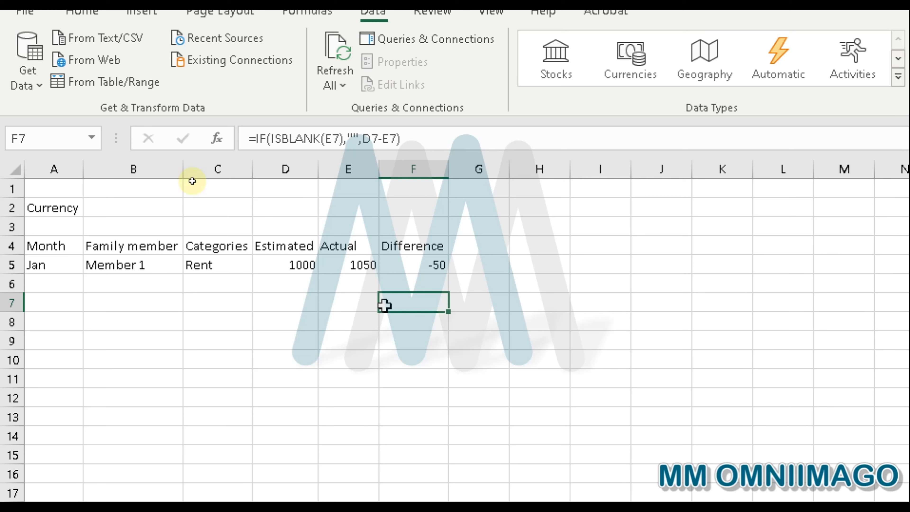
- Add the column header Variation in G4, beside the Difference header
{"action": "left_click", "coordinate": [497, 242]}
{"action": "type", "text": "Variation"}
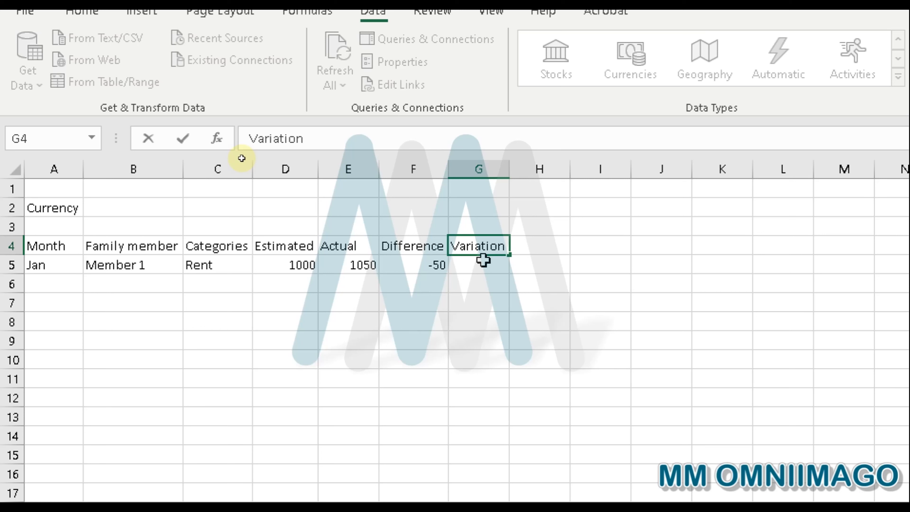
{"action": "key", "text": "Return"}
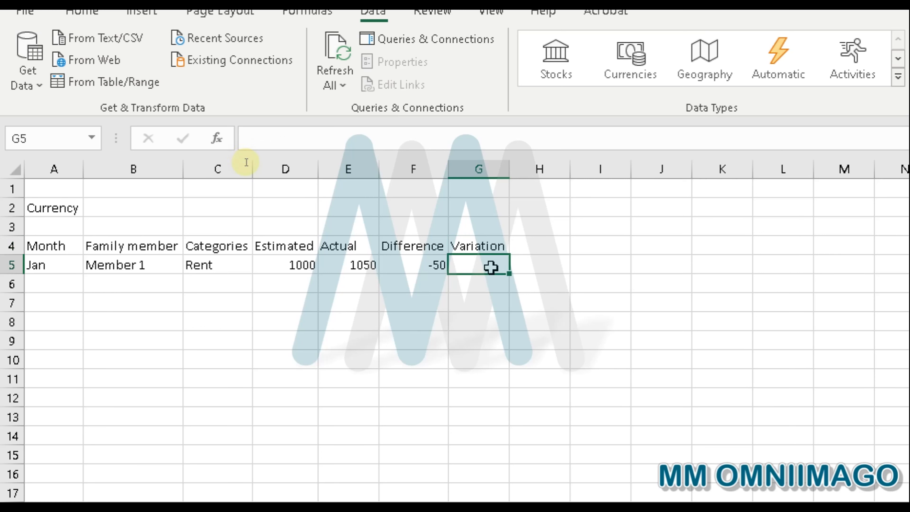
- Enter a formula in G5 that divides the actual amount by the estimated amount, =E5/D5
{"action": "type", "text": "="}
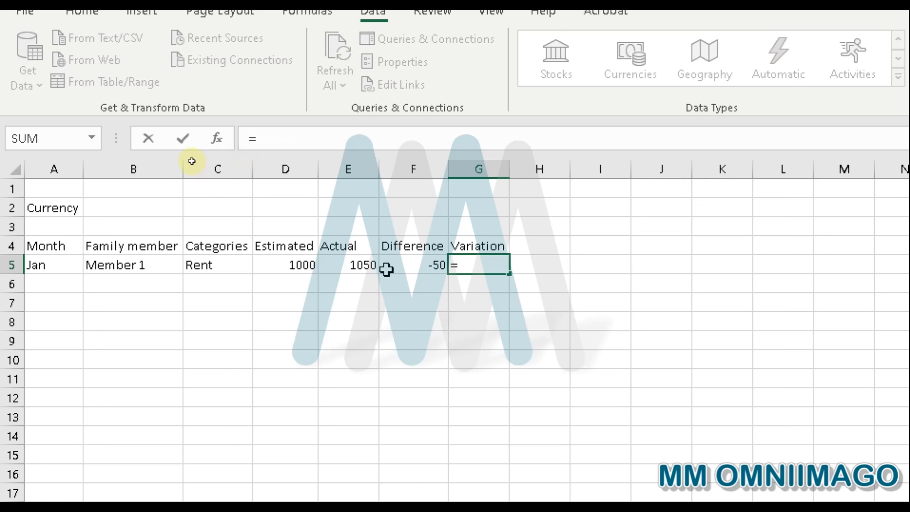
{"action": "left_click", "coordinate": [358, 266]}
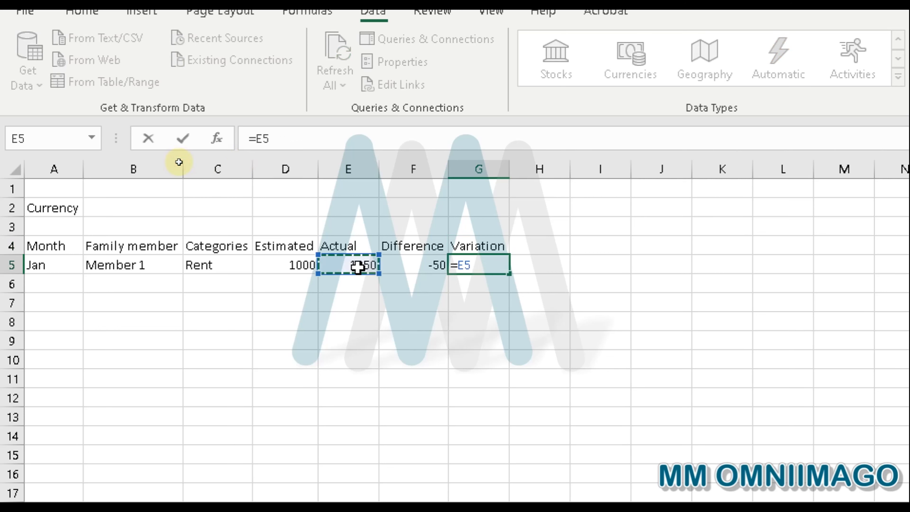
{"action": "type", "text": "/"}
{"action": "left_click", "coordinate": [269, 266]}
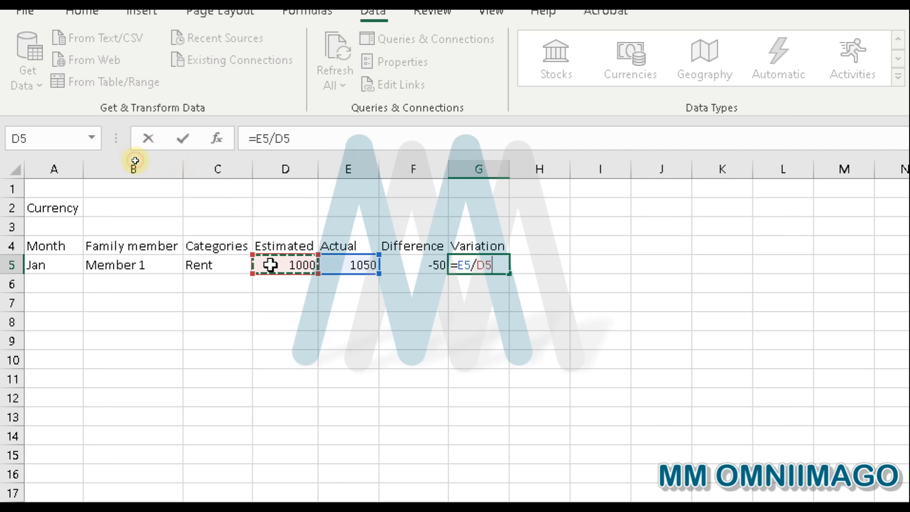
{"action": "key", "text": "Return"}
- Format the Variation cell G5 as a percentage
{"action": "left_click", "coordinate": [484, 252]}
{"action": "left_click", "coordinate": [487, 267]}
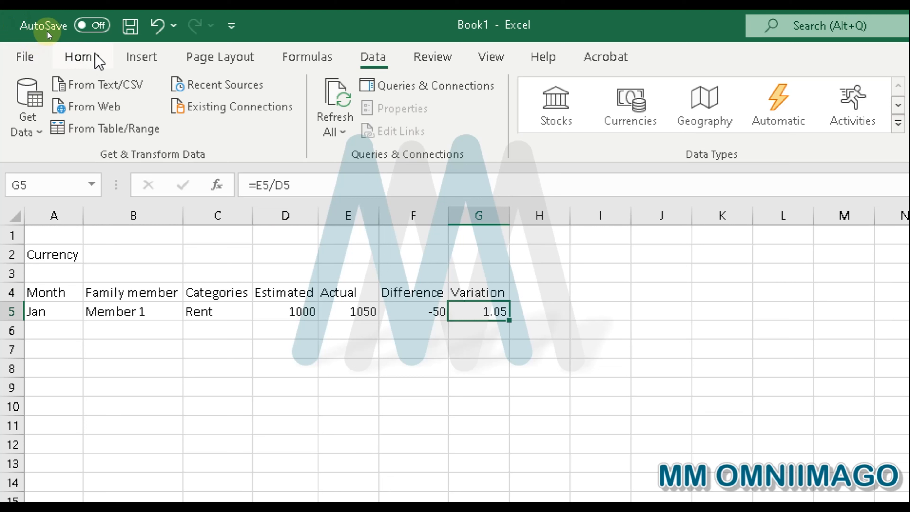
{"action": "left_click", "coordinate": [91, 12]}
{"action": "left_click", "coordinate": [702, 126]}
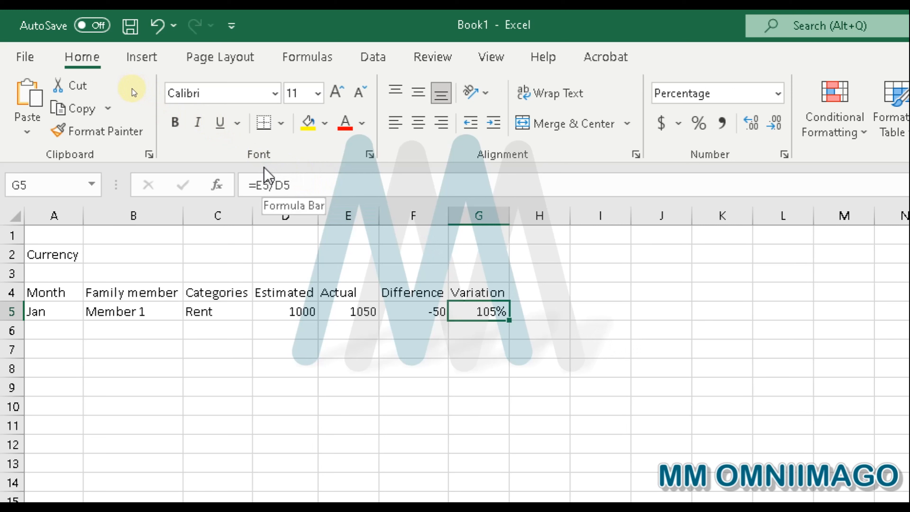
- Change the Variation formula in G5 to =(E5/D5)-1 and fill it down to G11
{"action": "left_click", "coordinate": [257, 184]}
{"action": "type", "text": "("}
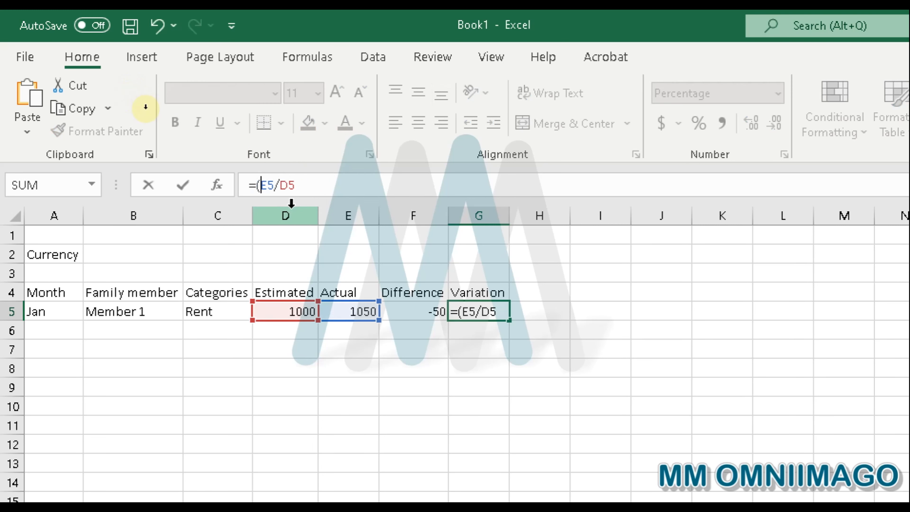
{"action": "key", "text": "End"}
{"action": "type", "text": ")"}
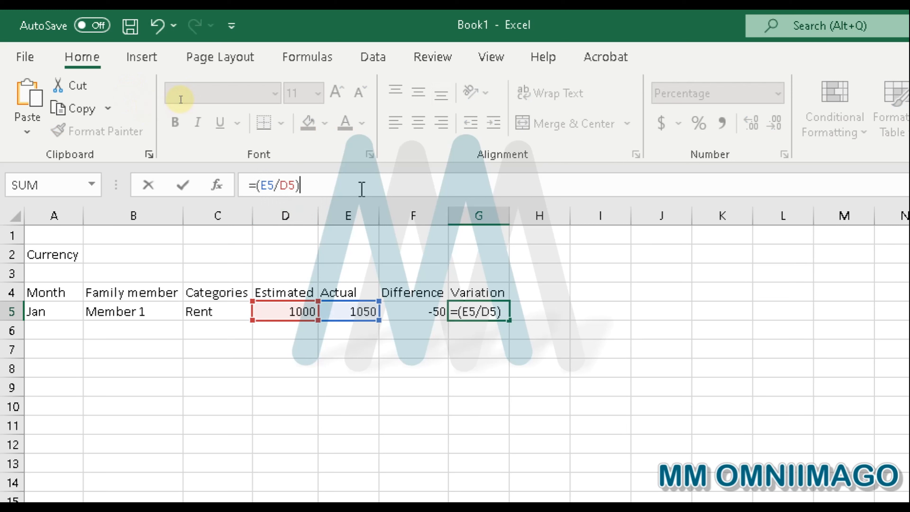
{"action": "type", "text": "-1"}
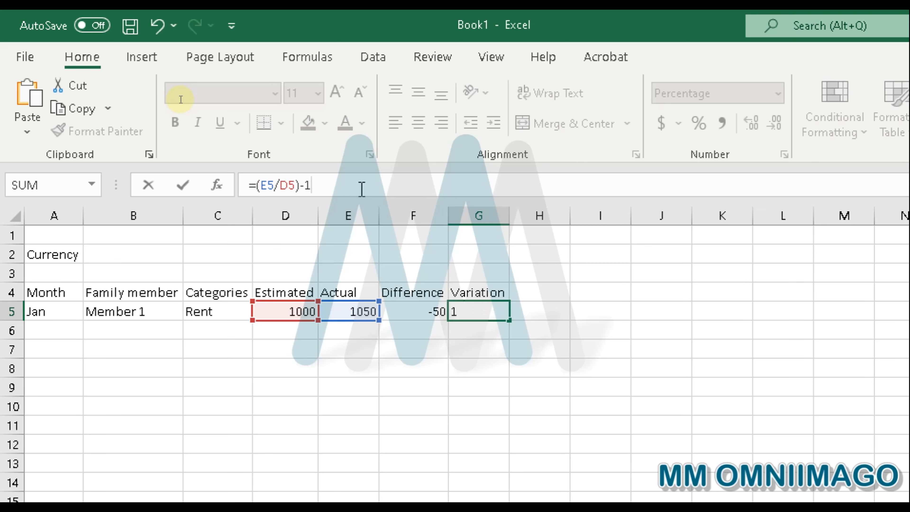
{"action": "key", "text": "Return"}
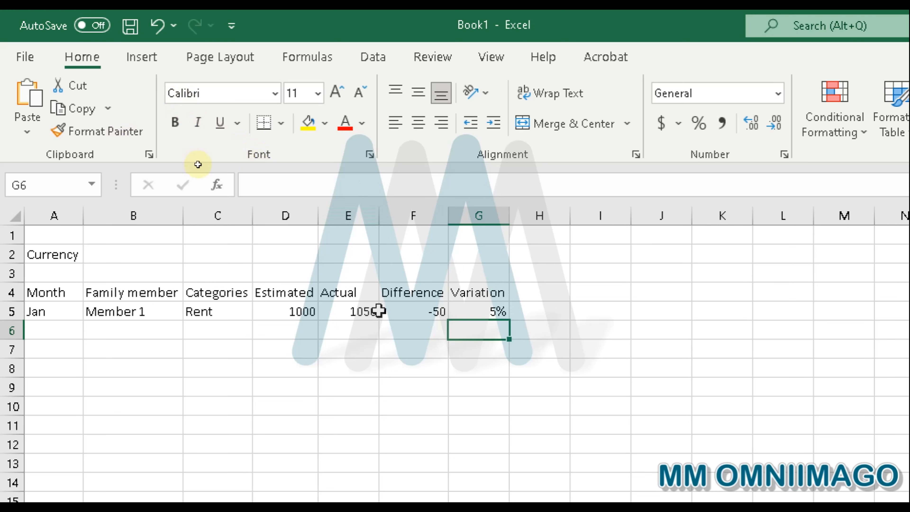
{"action": "left_click", "coordinate": [494, 313]}
{"action": "left_click_drag", "start_coordinate": [508, 319], "coordinate": [510, 435]}
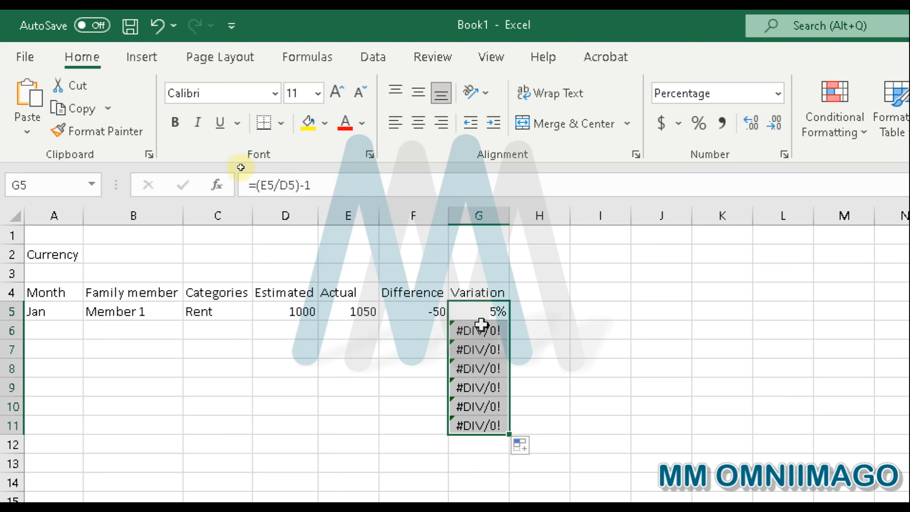
- Wrap the Variation formula in G5 in IFERROR so errors return blank, as =IFERROR((E5/D5)-1,"")
{"action": "left_click", "coordinate": [491, 315]}
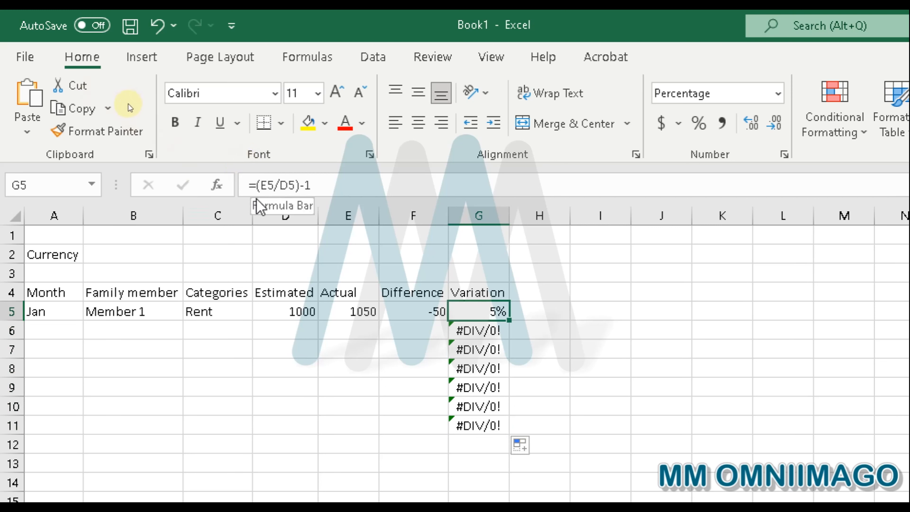
{"action": "left_click", "coordinate": [259, 189]}
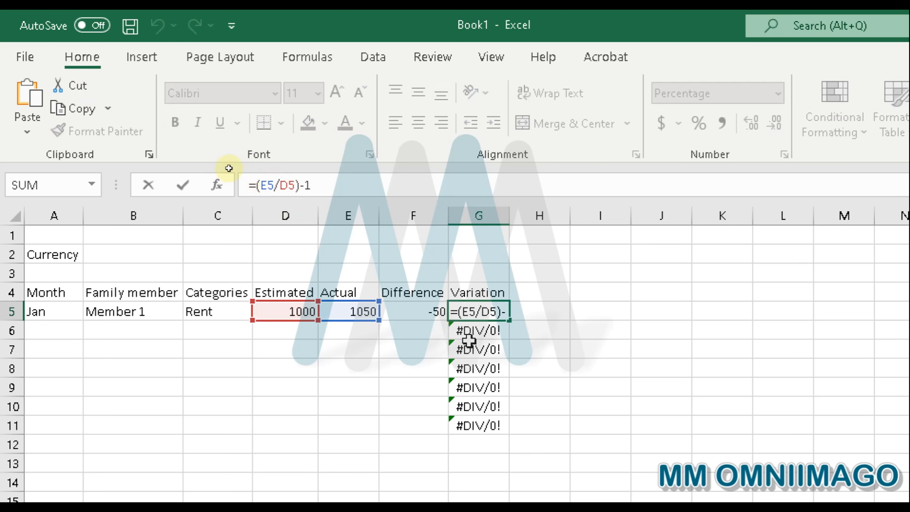
{"action": "type", "text": "if"}
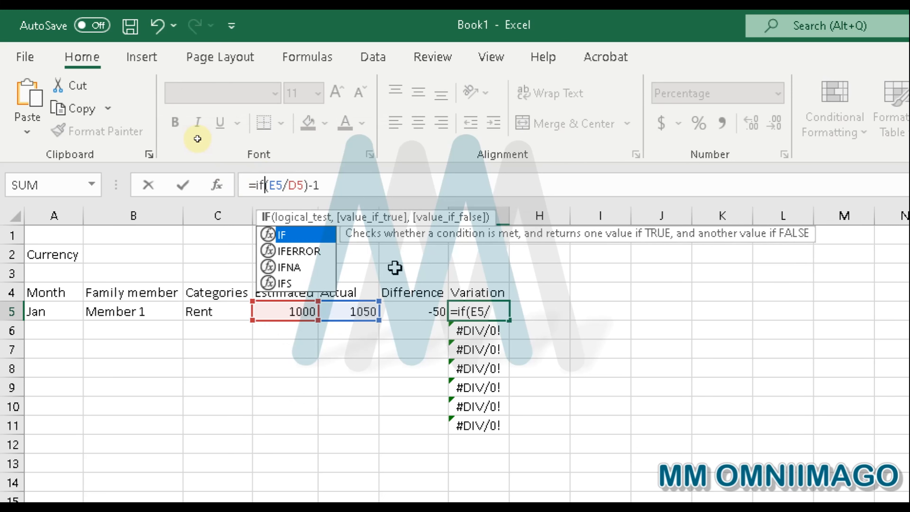
{"action": "double_click", "coordinate": [317, 247]}
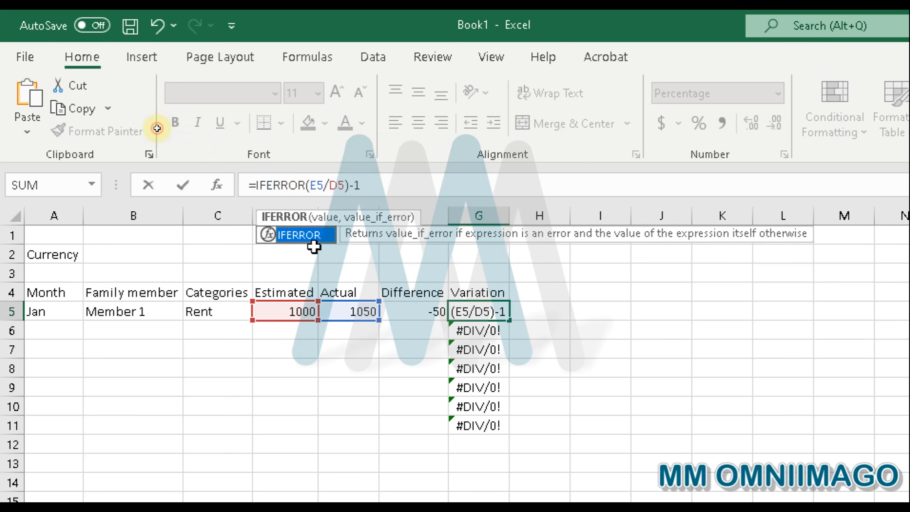
{"action": "left_click", "coordinate": [309, 187]}
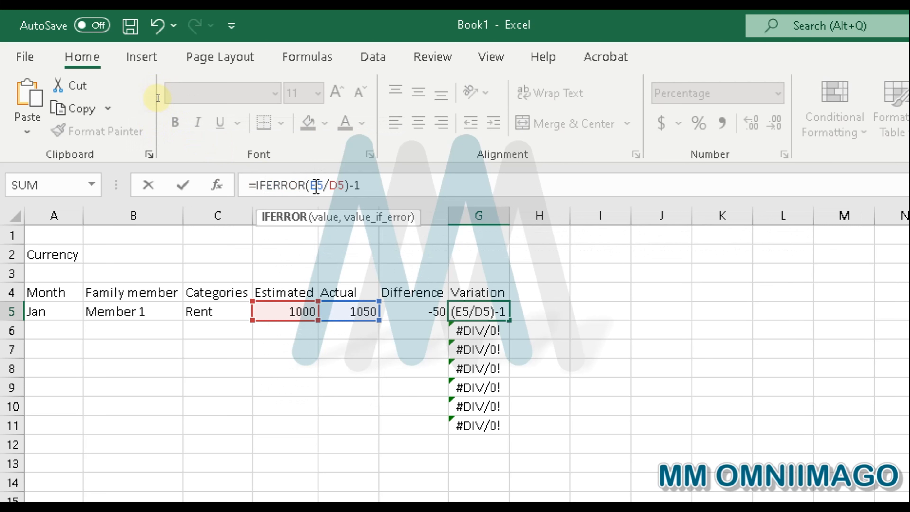
{"action": "type", "text": "("}
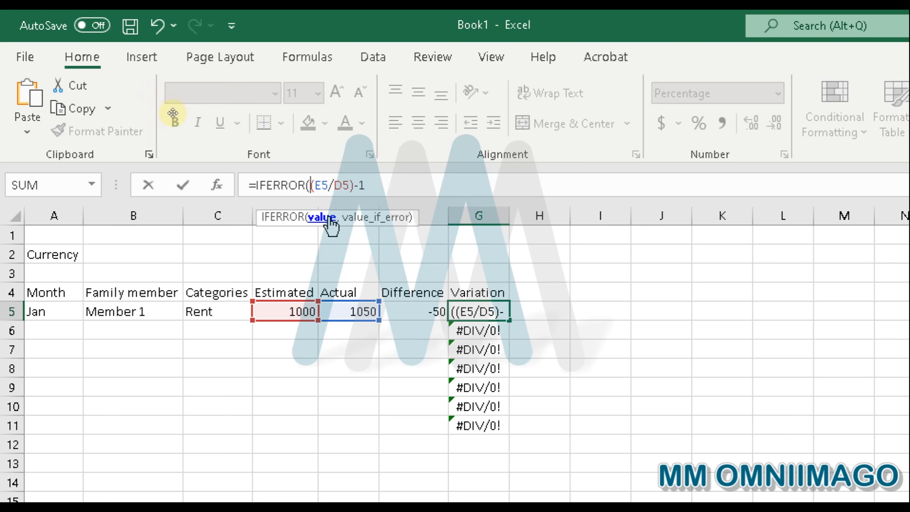
{"action": "left_click", "coordinate": [400, 183]}
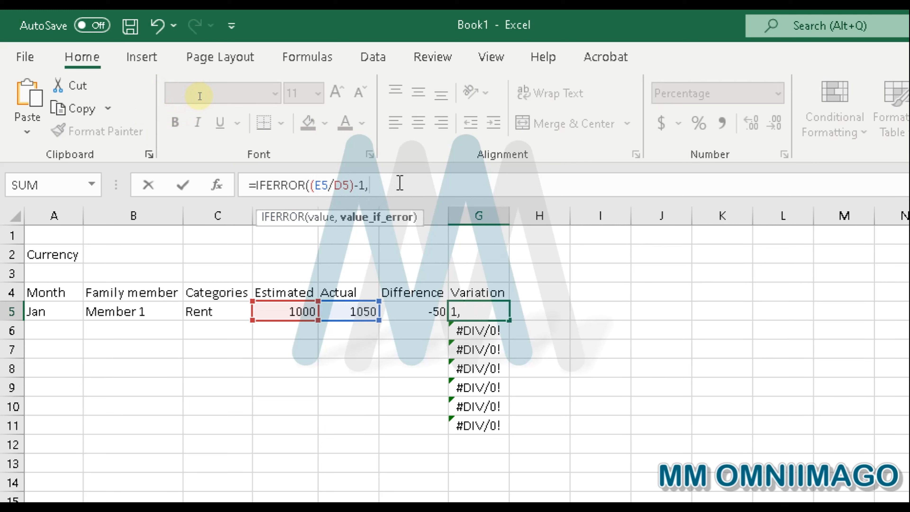
{"action": "type", "text": ")"}
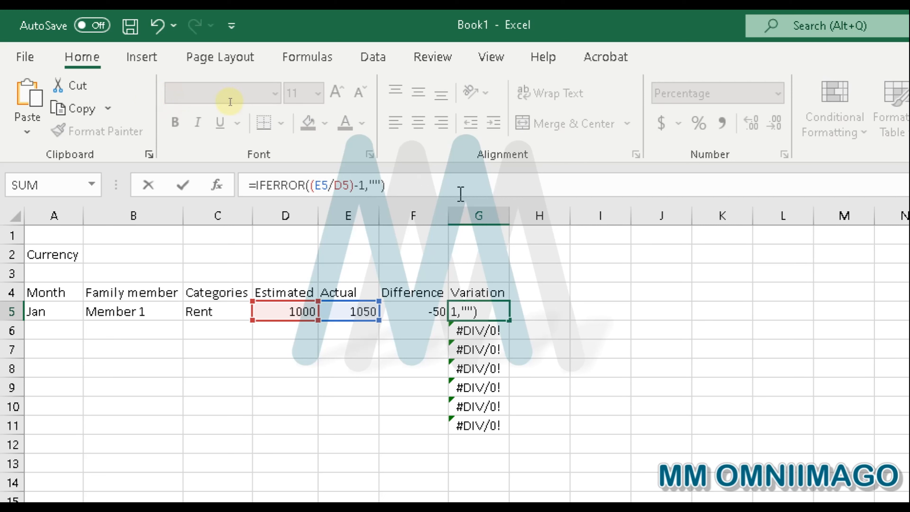
{"action": "key", "text": "Return"}
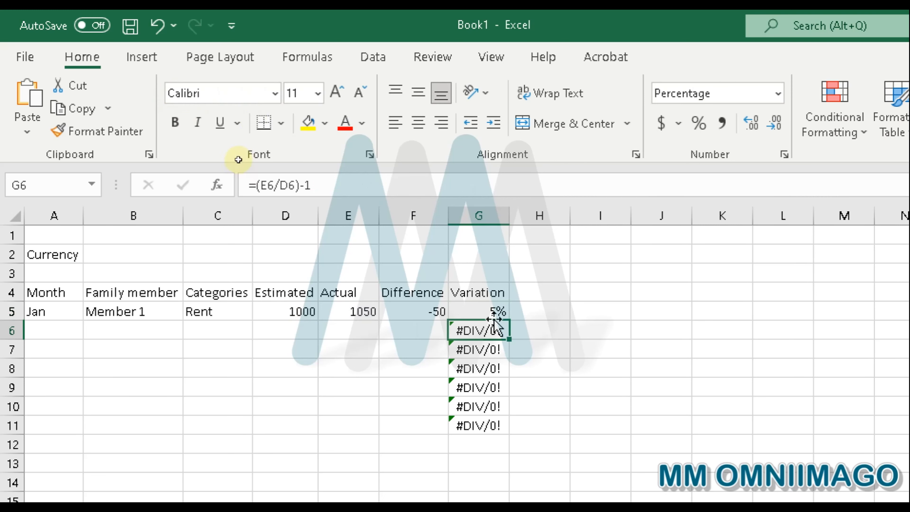
- Fill the IFERROR version of the Variation formula from G5 down to G11
{"action": "left_click", "coordinate": [472, 310]}
{"action": "left_click_drag", "start_coordinate": [509, 320], "coordinate": [519, 436]}
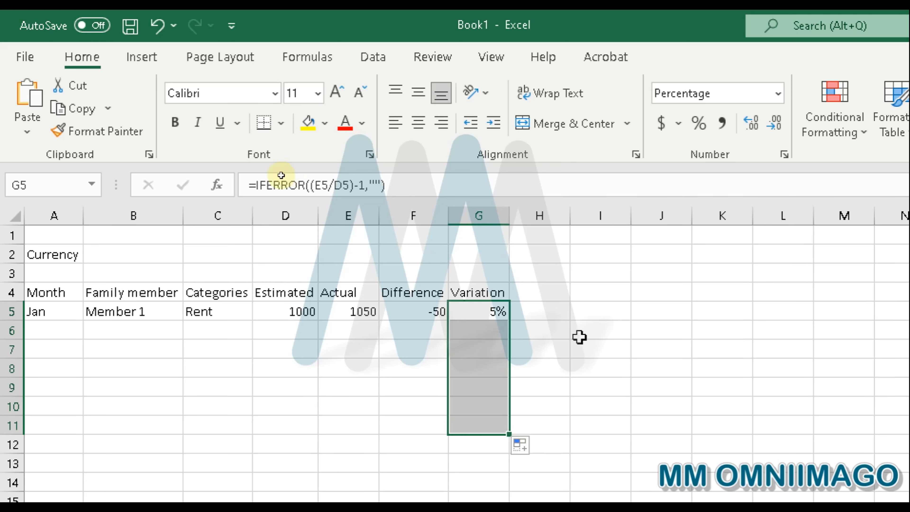
{"action": "left_click", "coordinate": [562, 343]}
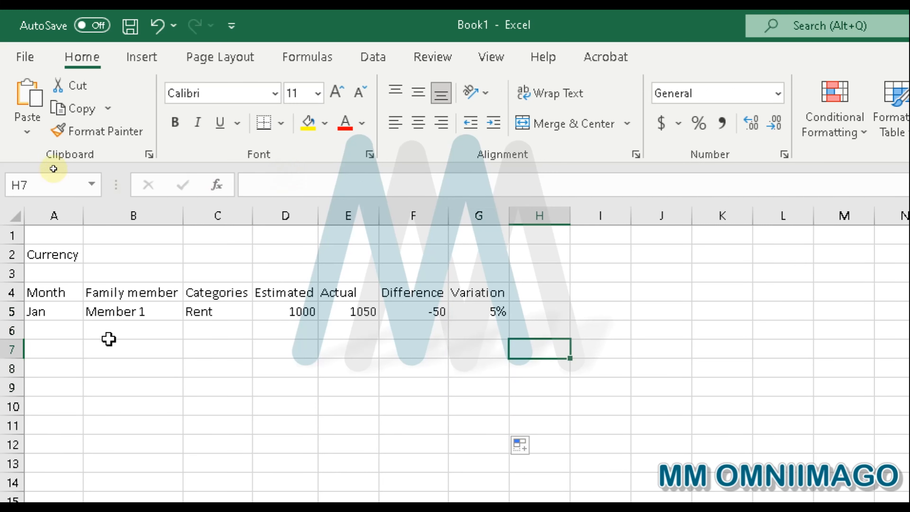
- Choose USD as the currency in the dropdown cell B2
{"action": "left_click", "coordinate": [130, 253]}
{"action": "left_click", "coordinate": [191, 256]}
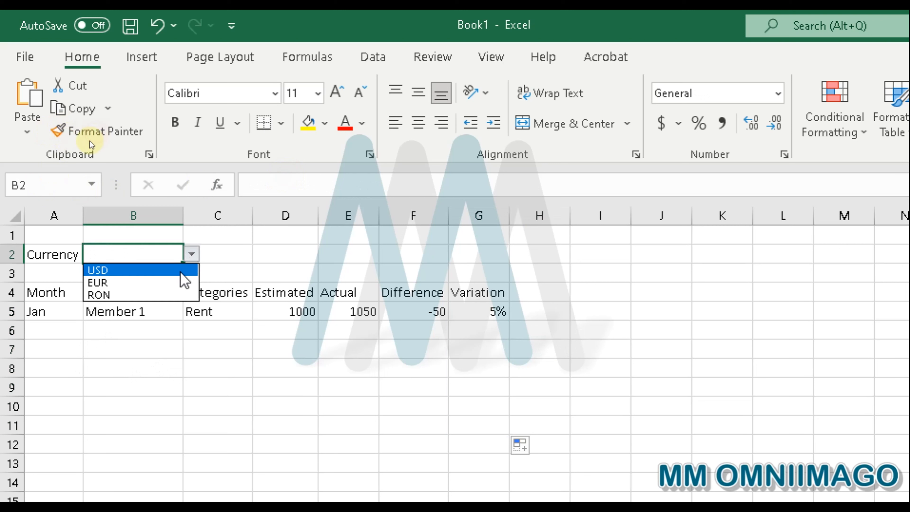
{"action": "left_click", "coordinate": [177, 270]}
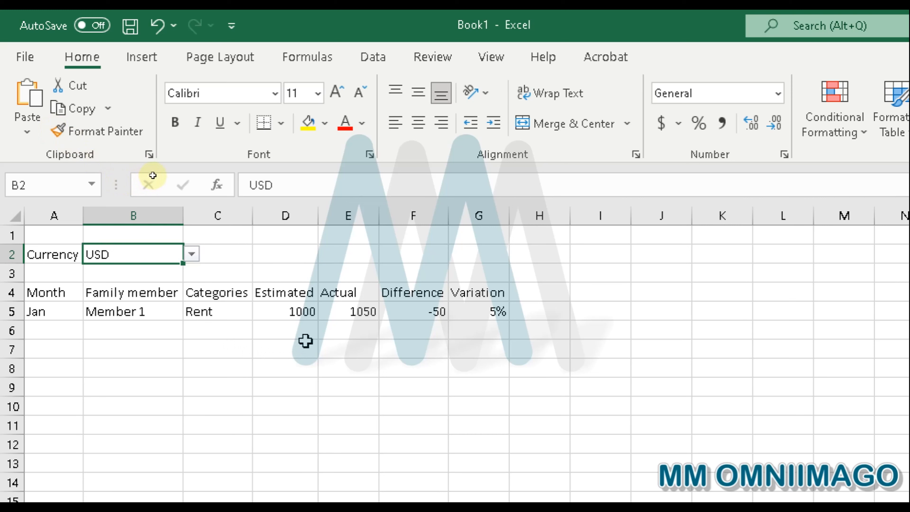
- Add a conditional formatting rule to Estimated, Actual and Difference from row 5 down, applying a dollar currency format when =$B$2="USD"
{"action": "left_click_drag", "start_coordinate": [297, 309], "coordinate": [430, 312]}
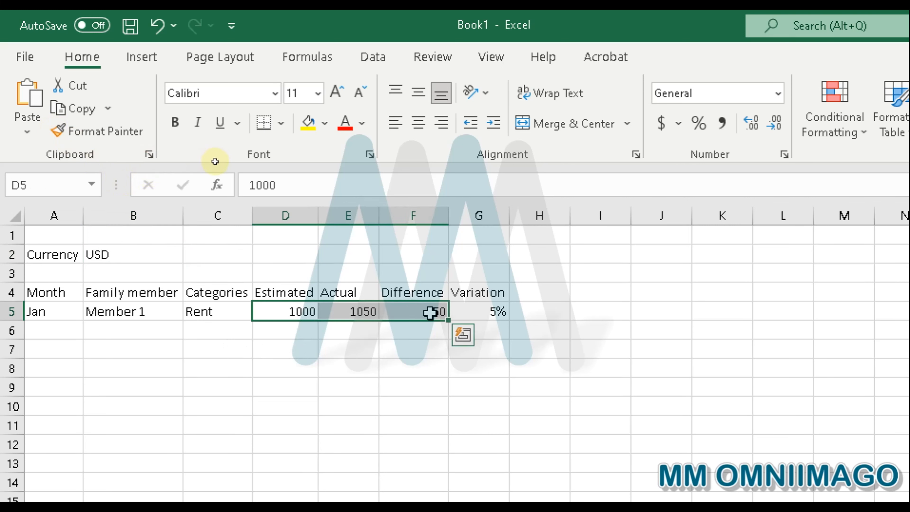
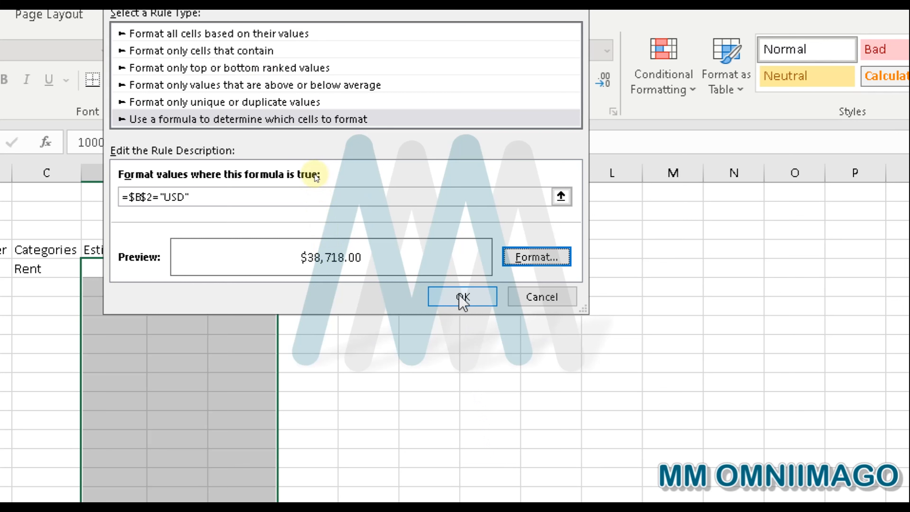
{"action": "left_click", "coordinate": [462, 299]}
{"action": "left_click", "coordinate": [137, 287]}
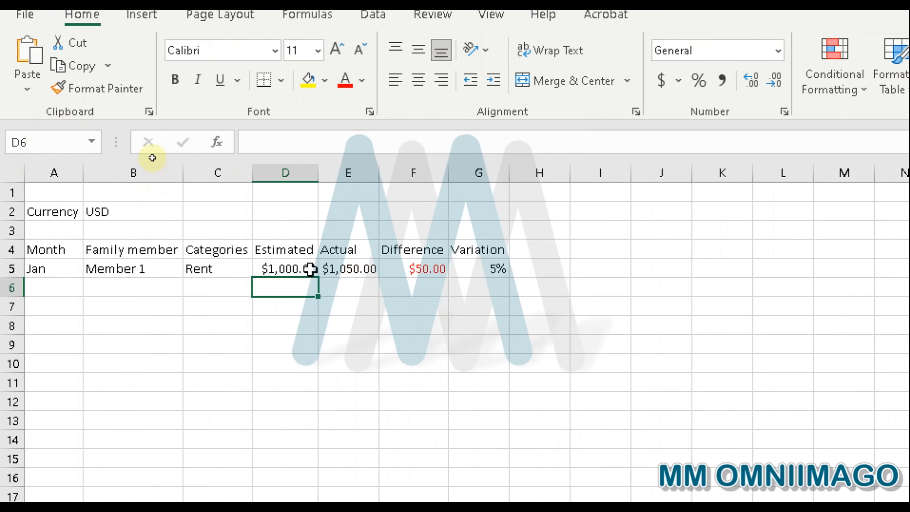
- Test the conditional currency format by switching B2 to EUR, to RON, and back to USD
{"action": "left_click", "coordinate": [154, 213]}
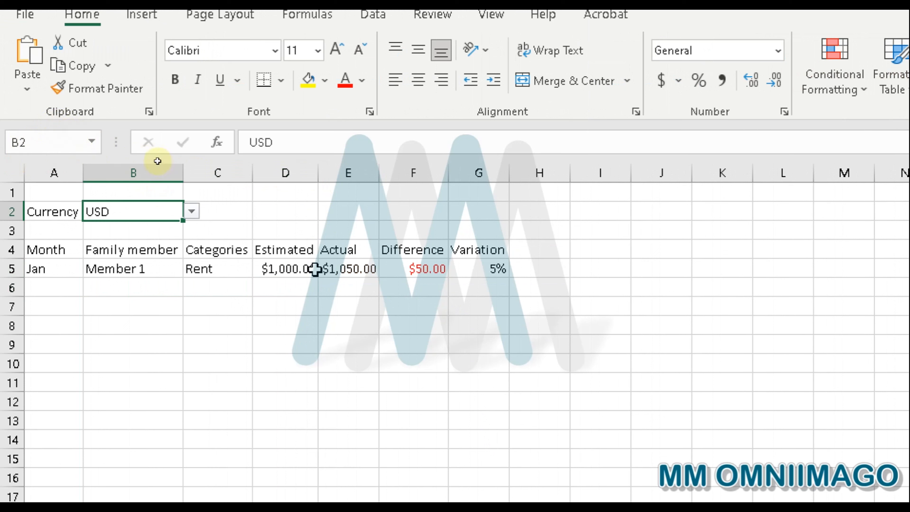
{"action": "left_click", "coordinate": [192, 211]}
{"action": "left_click", "coordinate": [155, 238]}
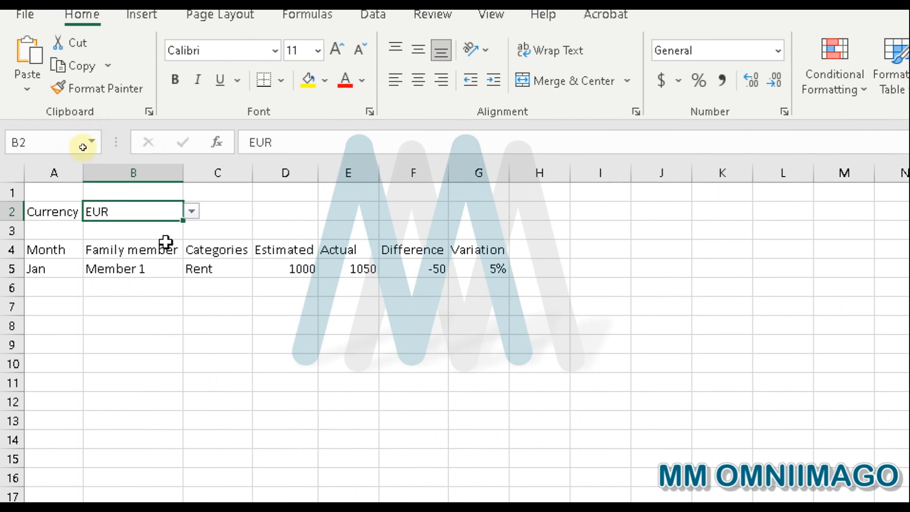
{"action": "left_click", "coordinate": [192, 211]}
{"action": "left_click", "coordinate": [169, 252]}
{"action": "left_click", "coordinate": [314, 305]}
{"action": "left_click", "coordinate": [141, 203]}
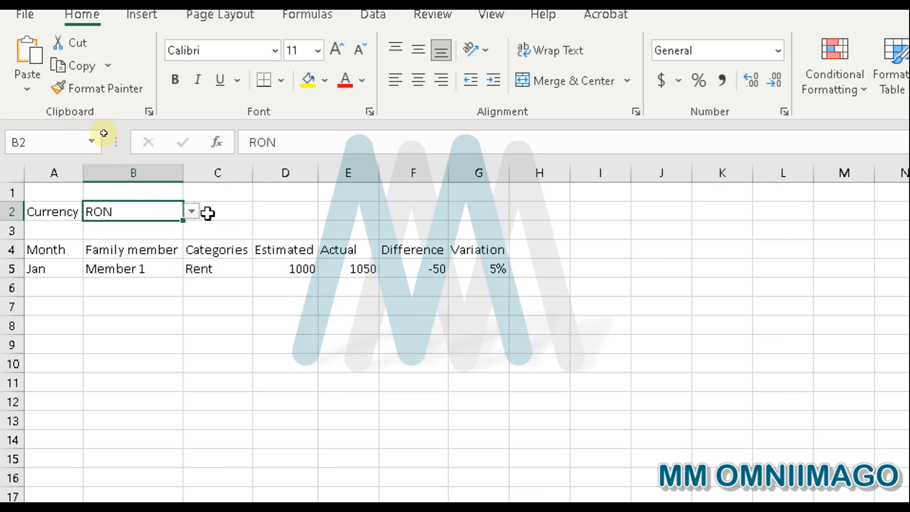
{"action": "left_click", "coordinate": [192, 212]}
{"action": "left_click", "coordinate": [193, 228]}
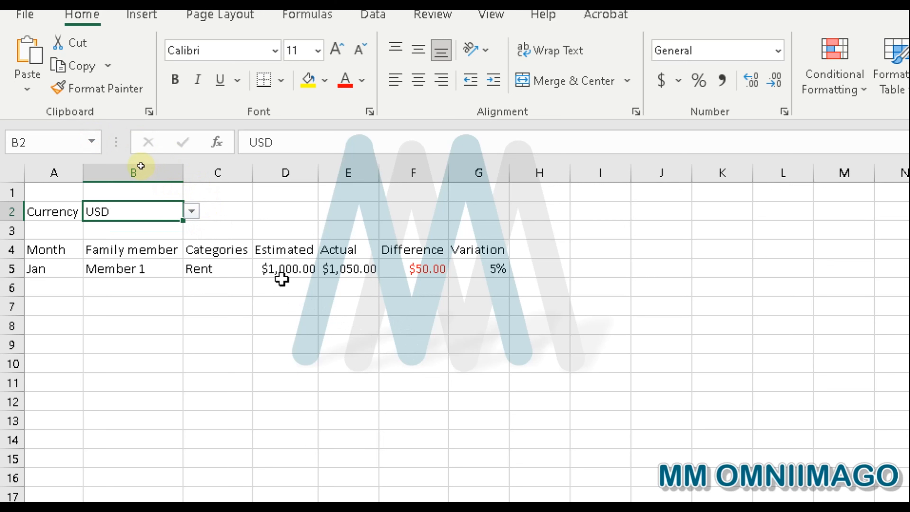
- Start a formula-based conditional formatting rule for columns D to F, from row 5 down to the sheet's last row
{"action": "left_click_drag", "start_coordinate": [284, 270], "coordinate": [427, 276]}
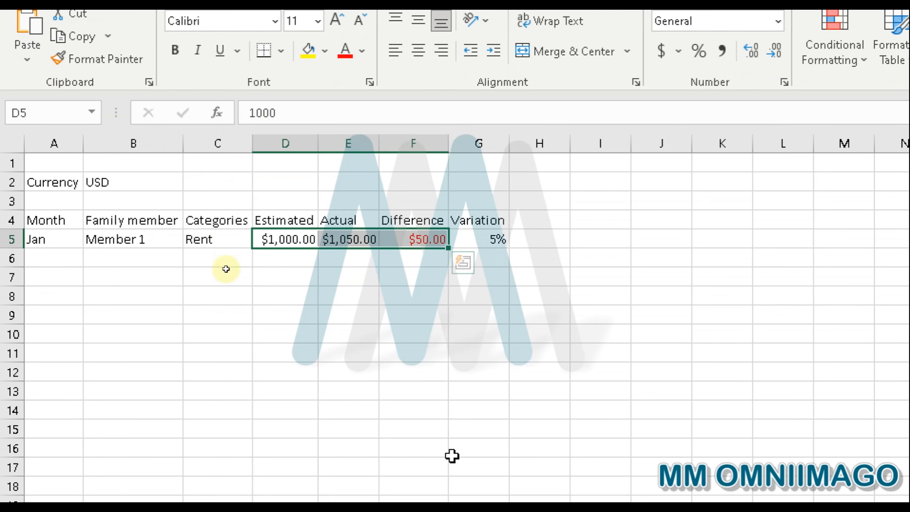
{"action": "key", "text": "ctrl+shift+Down"}
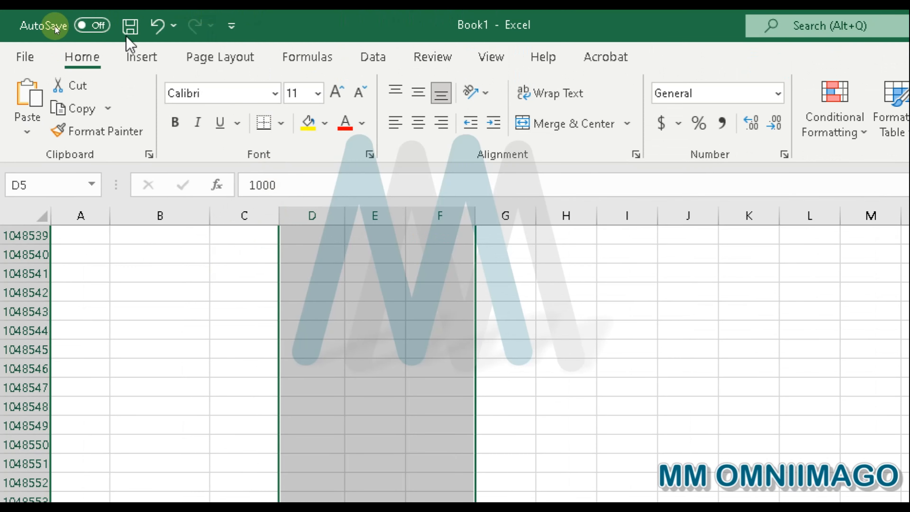
{"action": "left_click", "coordinate": [850, 126]}
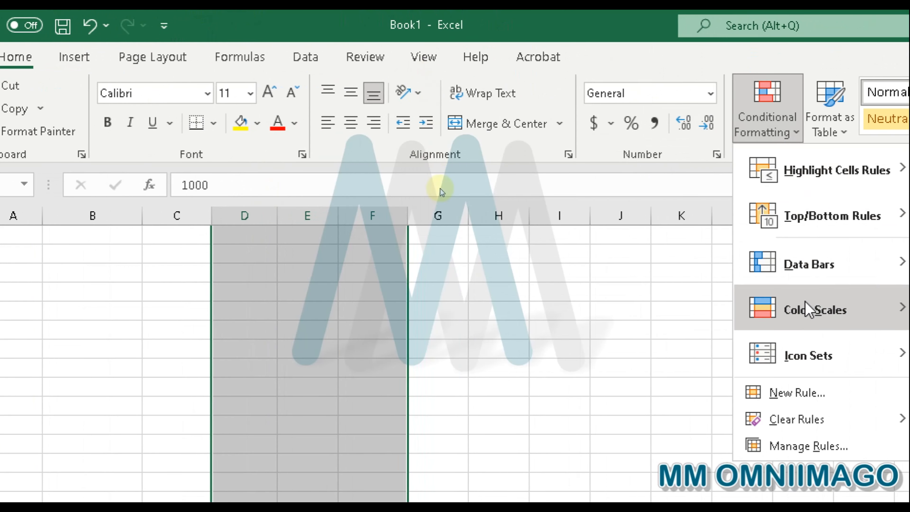
{"action": "left_click", "coordinate": [812, 395]}
{"action": "left_click", "coordinate": [337, 163]}
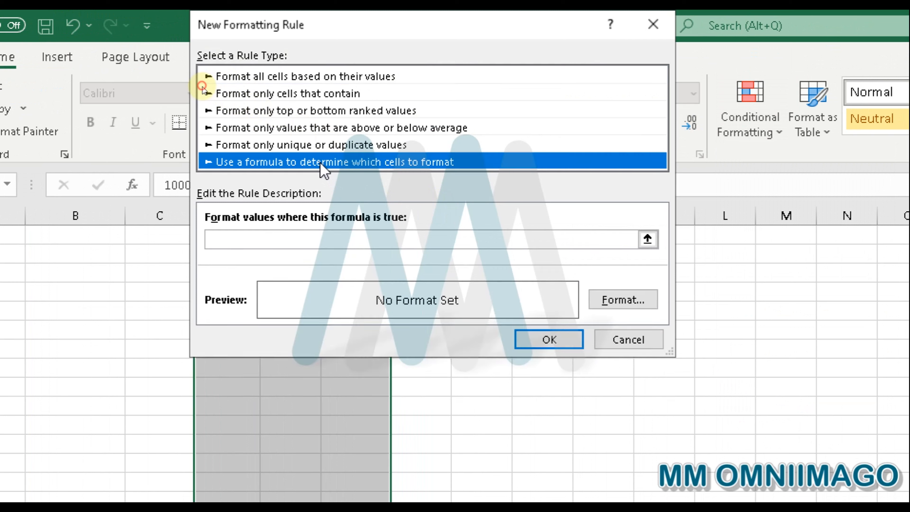
- Set the new rule's condition to =$B$2="EUR", referencing the currency cell
{"action": "left_click", "coordinate": [327, 240]}
{"action": "type", "text": "="}
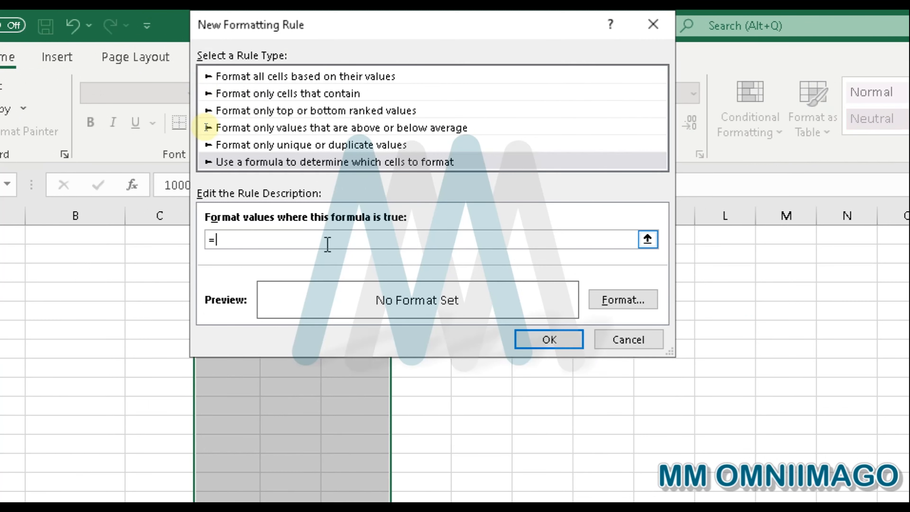
{"action": "left_click", "coordinate": [648, 239]}
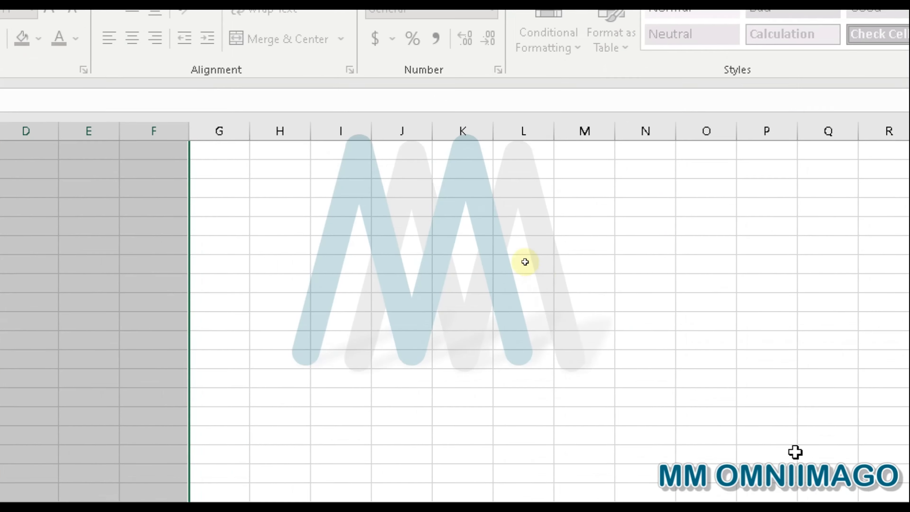
{"action": "left_click_drag", "start_coordinate": [905, 464], "coordinate": [905, 121]}
{"action": "left_click", "coordinate": [82, 127]}
{"action": "left_click", "coordinate": [186, 59]}
{"action": "type", "text": "=EU"}
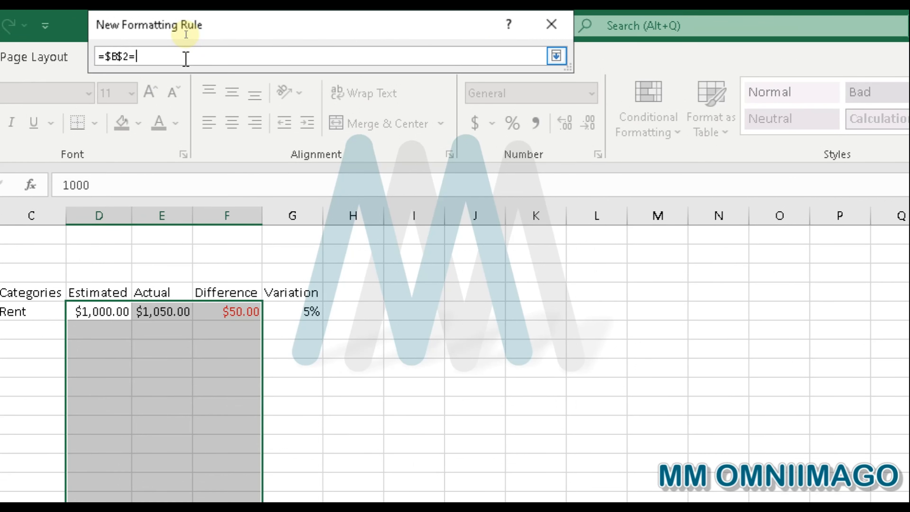
{"action": "type", "text": "EUR\""}
{"action": "left_click", "coordinate": [558, 57]}
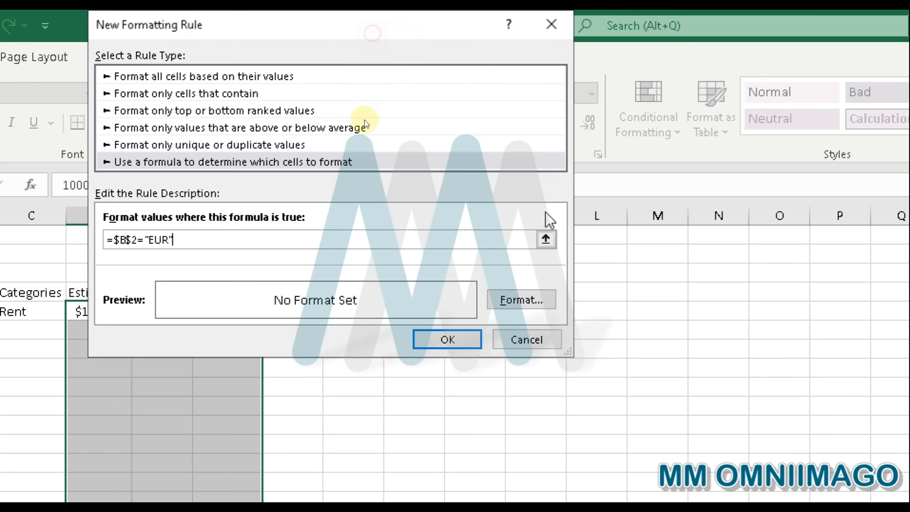
- Give the EUR rule a two-decimal euro currency format with red negatives, and set the currency in B2 to USD
{"action": "left_click", "coordinate": [522, 302]}
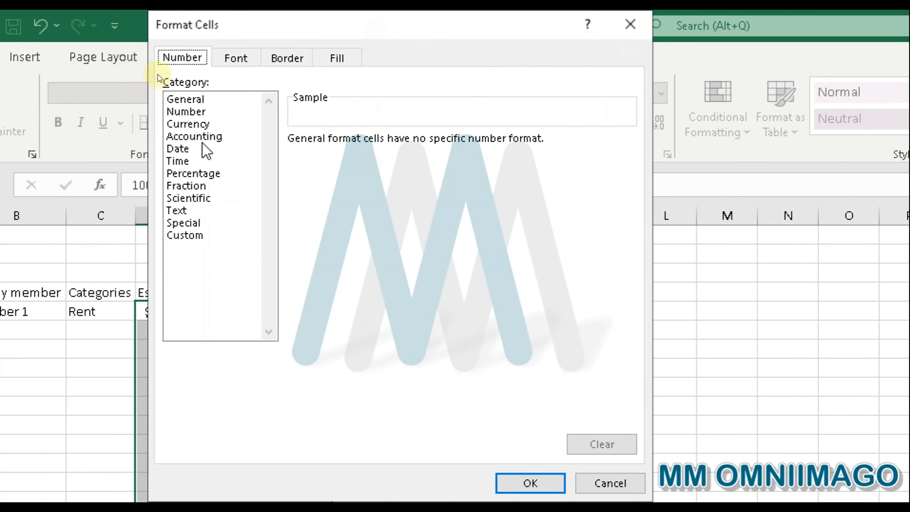
{"action": "left_click", "coordinate": [123, 125]}
{"action": "left_click", "coordinate": [384, 164]}
{"action": "scroll", "coordinate": [494, 258], "scroll_direction": "down", "scroll_amount": 6}
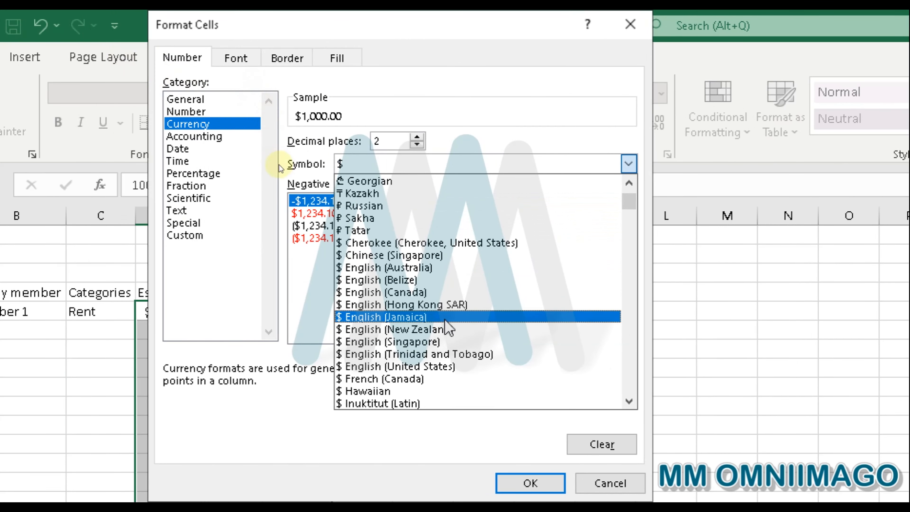
{"action": "scroll", "coordinate": [497, 273], "scroll_direction": "down", "scroll_amount": 9}
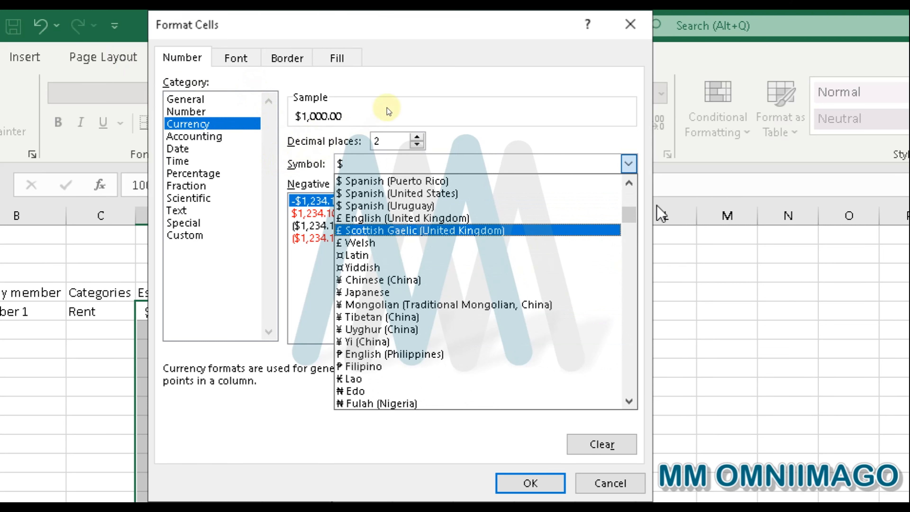
{"action": "mouse_move", "coordinate": [640, 224]}
{"action": "left_mouse_down"}
{"action": "mouse_move", "coordinate": [633, 289]}
{"action": "mouse_move", "coordinate": [636, 233]}
{"action": "left_mouse_up"}
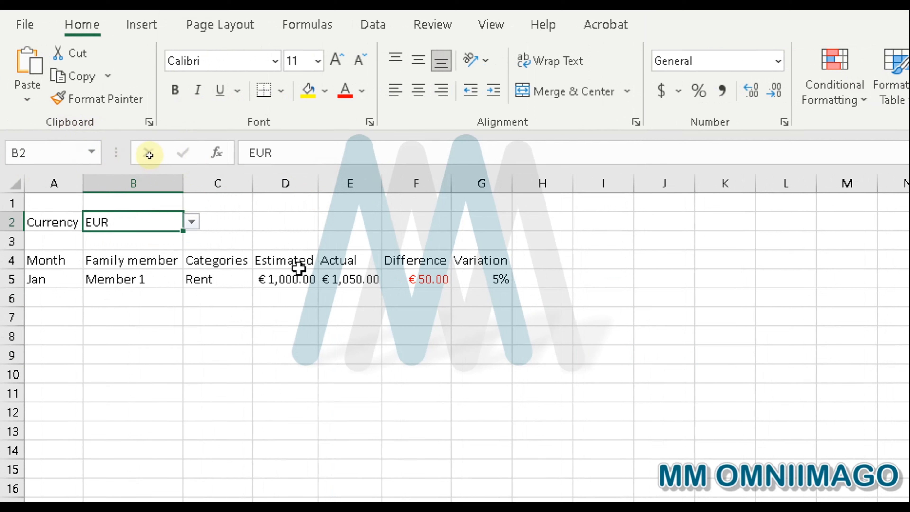
{"action": "left_click", "coordinate": [191, 222]}
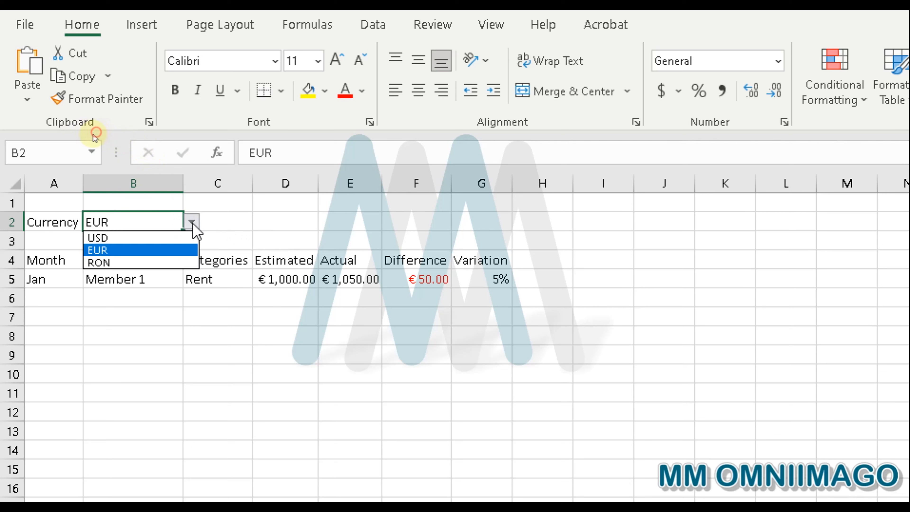
{"action": "left_click", "coordinate": [175, 237]}
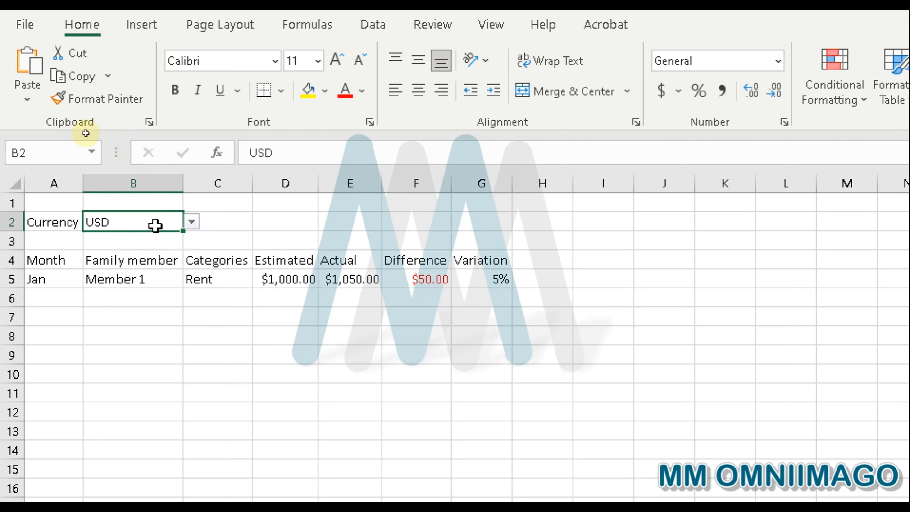
- Start a formula-based conditional formatting rule for Estimated, Actual and Difference, from row 5 down to the sheet's last row
{"action": "left_click_drag", "start_coordinate": [303, 276], "coordinate": [401, 282]}
{"action": "key", "text": "ctrl+shift+Down"}
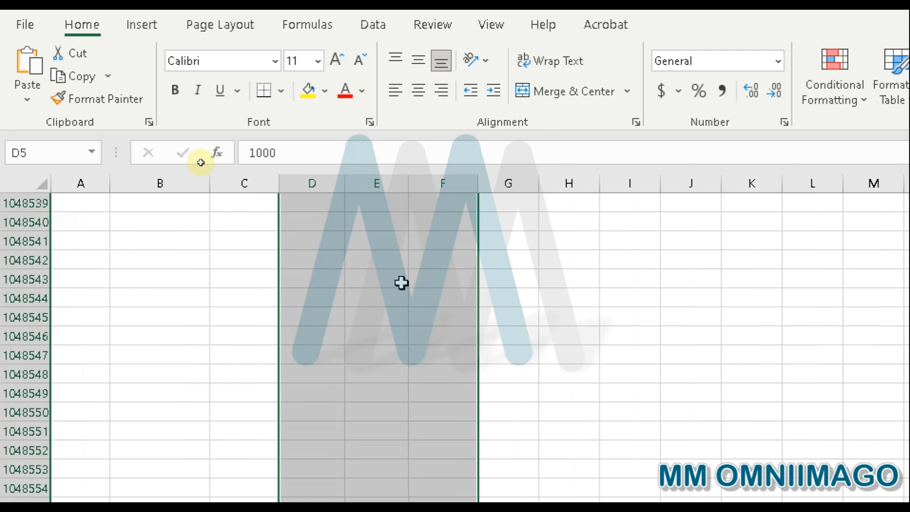
{"action": "left_click", "coordinate": [633, 108]}
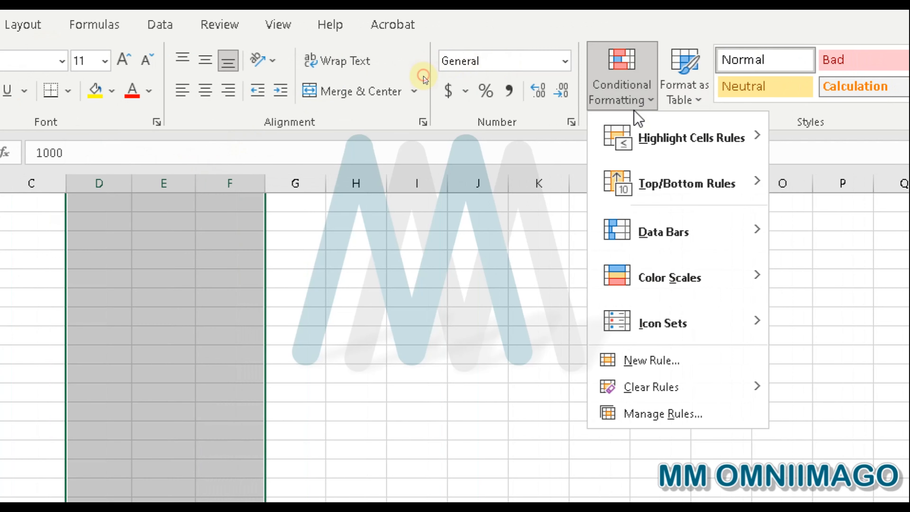
{"action": "left_click", "coordinate": [667, 366]}
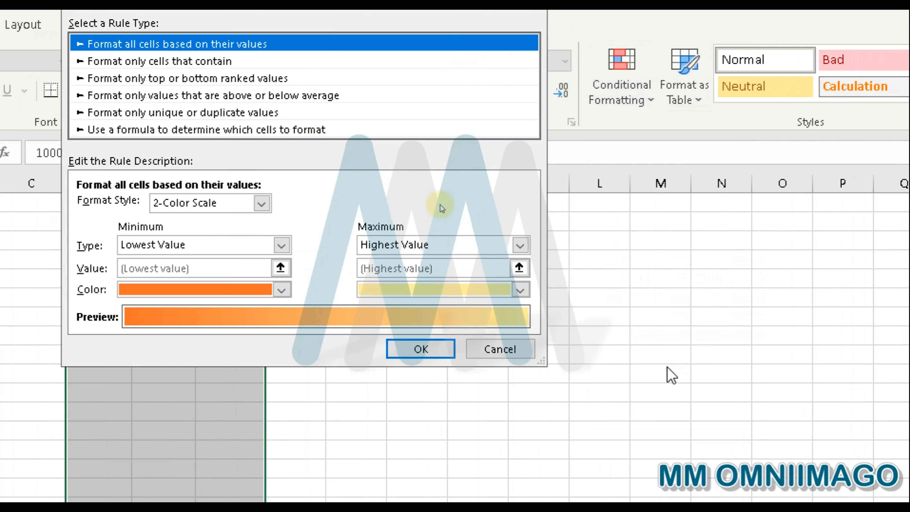
{"action": "left_click", "coordinate": [212, 130]}
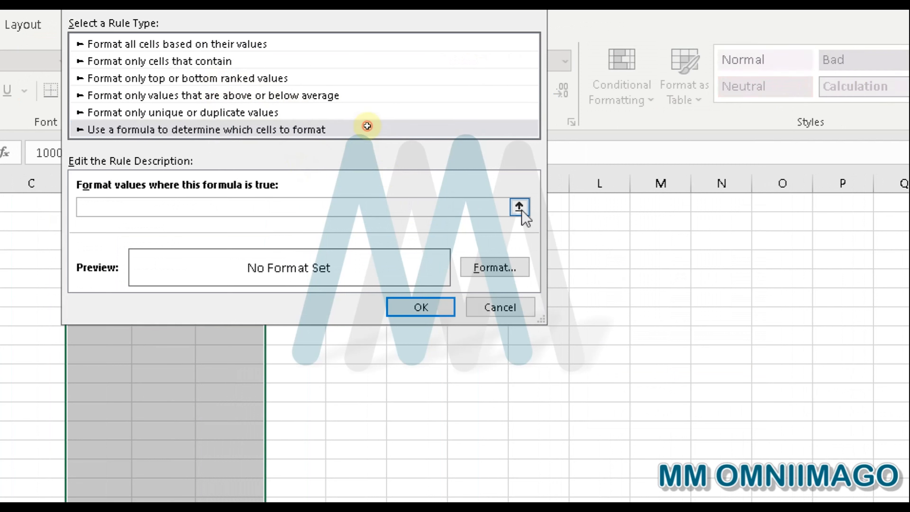
- Set the new rule's condition to =$B$2="RON", referencing the currency cell
{"action": "left_click", "coordinate": [519, 207]}
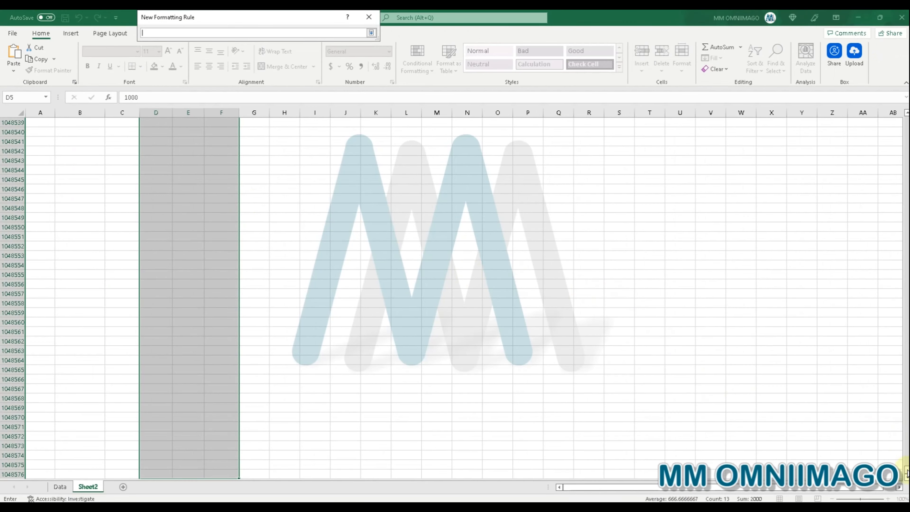
{"action": "left_click_drag", "start_coordinate": [908, 473], "coordinate": [906, 110]}
{"action": "left_click", "coordinate": [78, 129]}
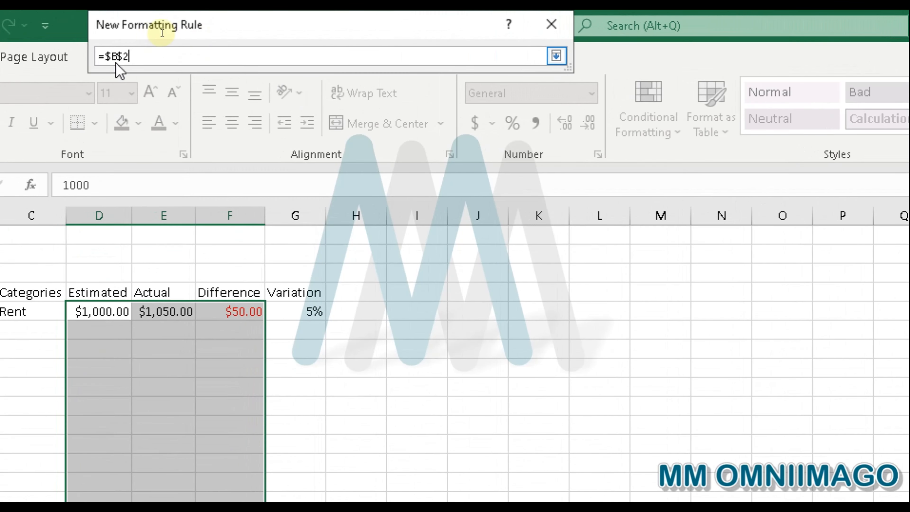
{"action": "type", "text": "=\"RP"}
{"action": "type", "text": "ON"}
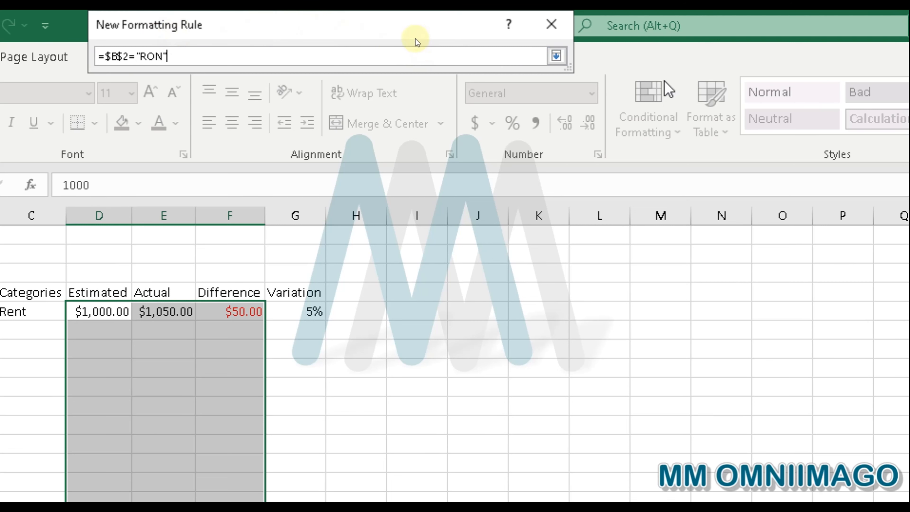
{"action": "left_click", "coordinate": [556, 56]}
- Give the RON rule a currency format with the lei Romanian symbol, two decimals and red negatives without a minus sign
{"action": "left_click", "coordinate": [521, 300]}
{"action": "left_click", "coordinate": [148, 124]}
{"action": "left_click", "coordinate": [589, 164]}
{"action": "scroll", "coordinate": [502, 280], "scroll_direction": "down", "scroll_amount": 9}
{"action": "left_click_drag", "start_coordinate": [589, 214], "coordinate": [575, 279]}
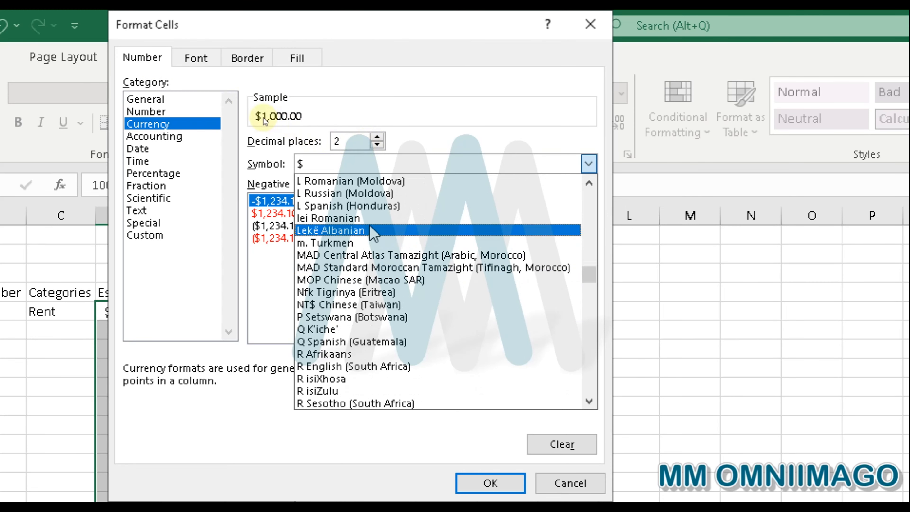
{"action": "left_click", "coordinate": [359, 218]}
{"action": "left_click", "coordinate": [312, 213]}
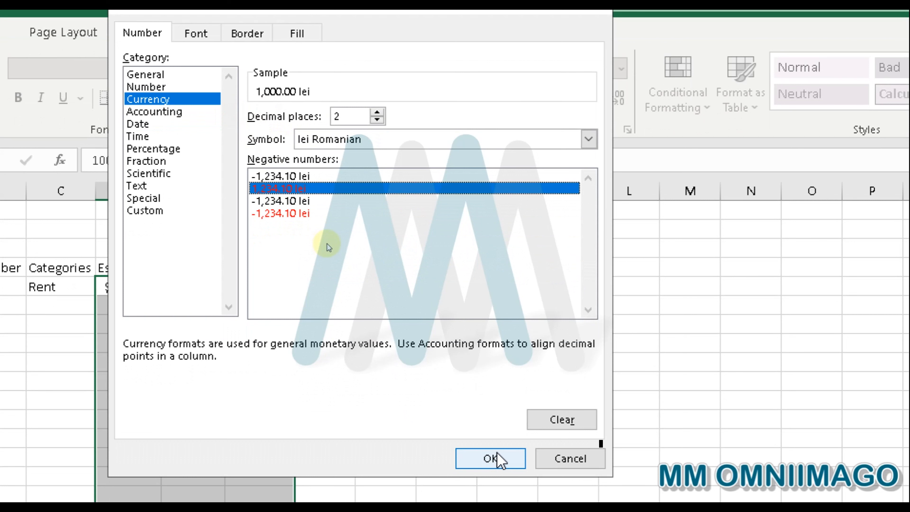
{"action": "left_click", "coordinate": [491, 458]}
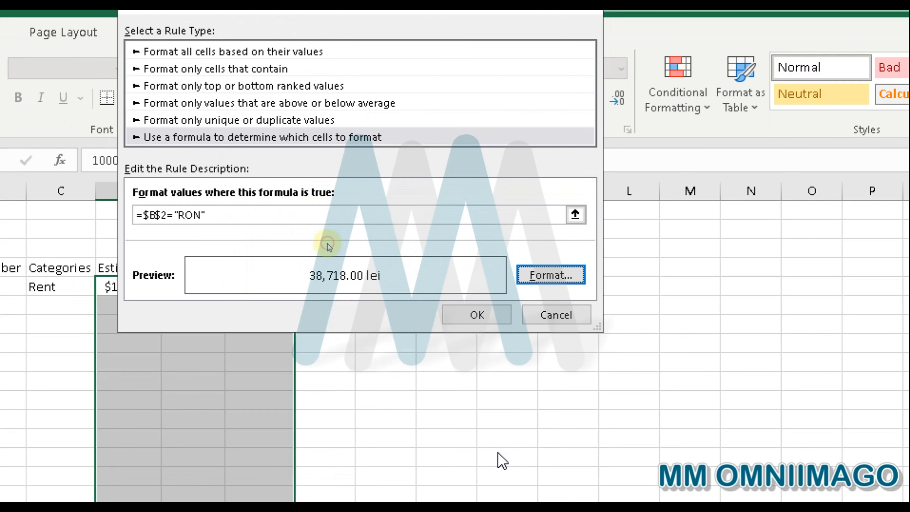
{"action": "left_click", "coordinate": [482, 318]}
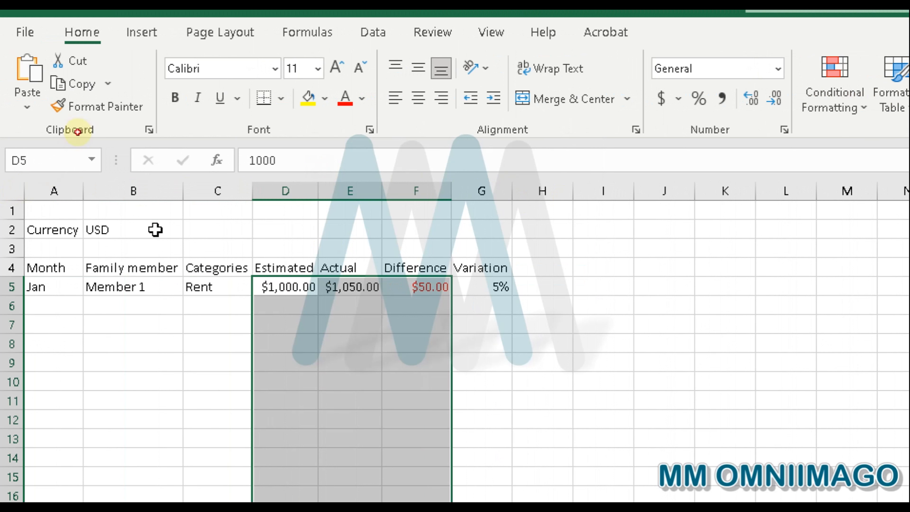
- Test the currency formats by switching B2 to EUR and to RON
{"action": "left_click", "coordinate": [157, 229]}
{"action": "left_click", "coordinate": [192, 230]}
{"action": "left_click", "coordinate": [163, 259]}
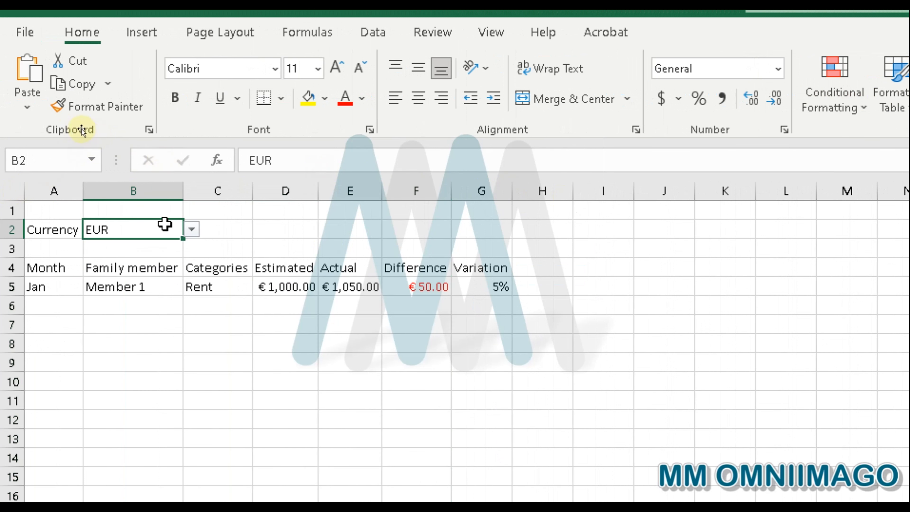
{"action": "left_click", "coordinate": [193, 231]}
{"action": "left_click", "coordinate": [163, 270]}
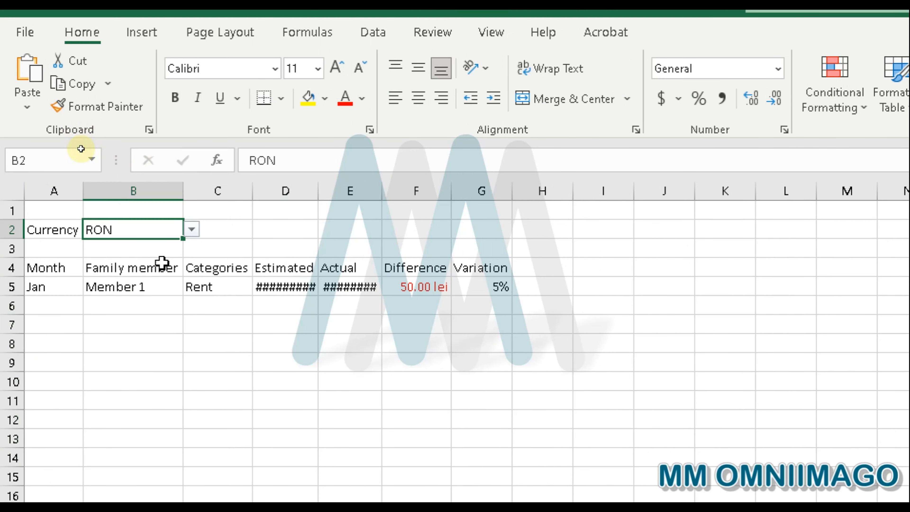
- Autofit the widths of the Estimated and Actual columns to their contents
{"action": "double_click", "coordinate": [317, 192]}
{"action": "double_click", "coordinate": [388, 192]}
{"action": "left_click", "coordinate": [402, 362]}
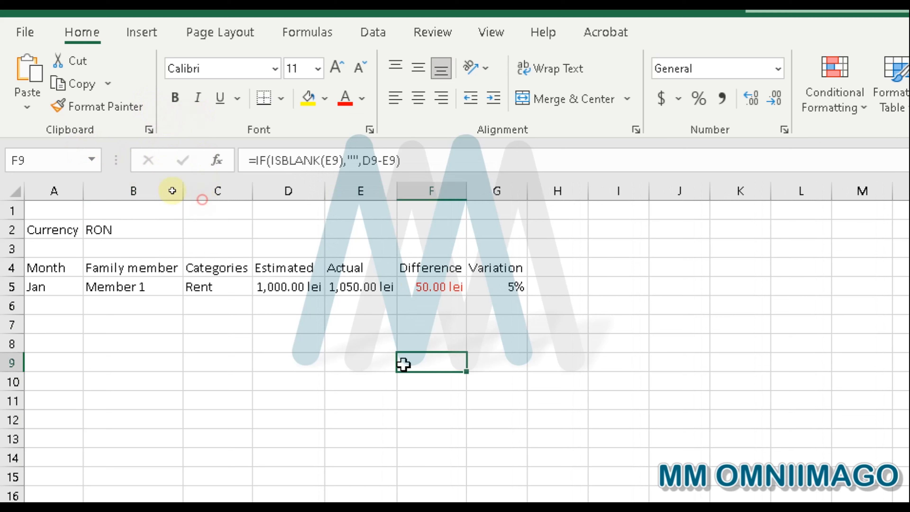
- Fill in row 6 with month Feb, family member Member 2 and category Rent
{"action": "left_click", "coordinate": [161, 227]}
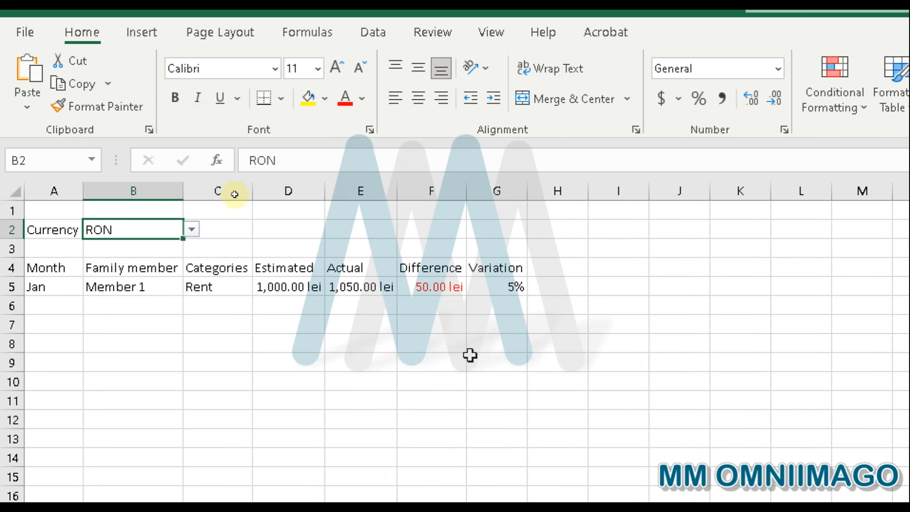
{"action": "left_click", "coordinate": [54, 305]}
{"action": "left_click", "coordinate": [91, 305]}
{"action": "left_click", "coordinate": [54, 334]}
{"action": "left_click", "coordinate": [143, 306]}
{"action": "left_click", "coordinate": [222, 306]}
{"action": "left_click", "coordinate": [311, 303]}
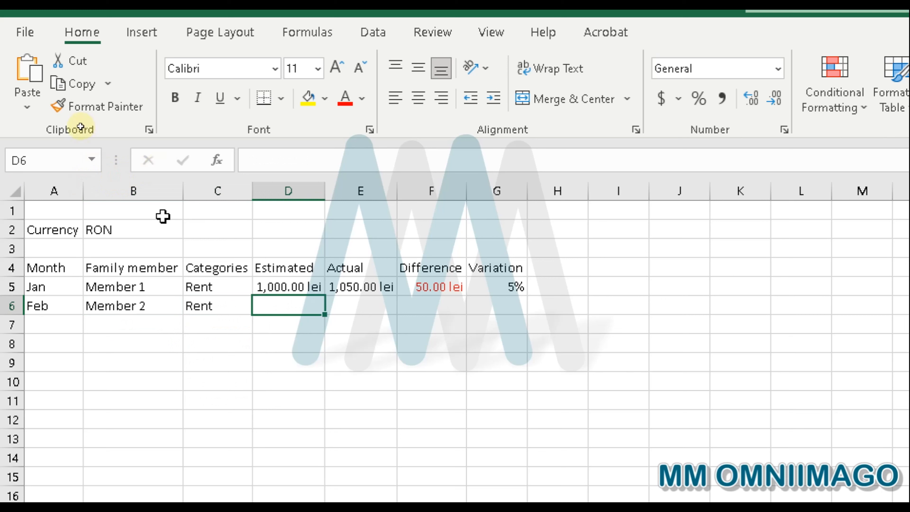
- Switch the currency in B2 from its dropdown to USD
{"action": "left_click", "coordinate": [156, 226]}
{"action": "left_click", "coordinate": [193, 231]}
{"action": "left_click", "coordinate": [173, 246]}
- Enter 990 as Estimated and 980 as Actual in the Feb row, and check its Difference cell
{"action": "left_click", "coordinate": [298, 305]}
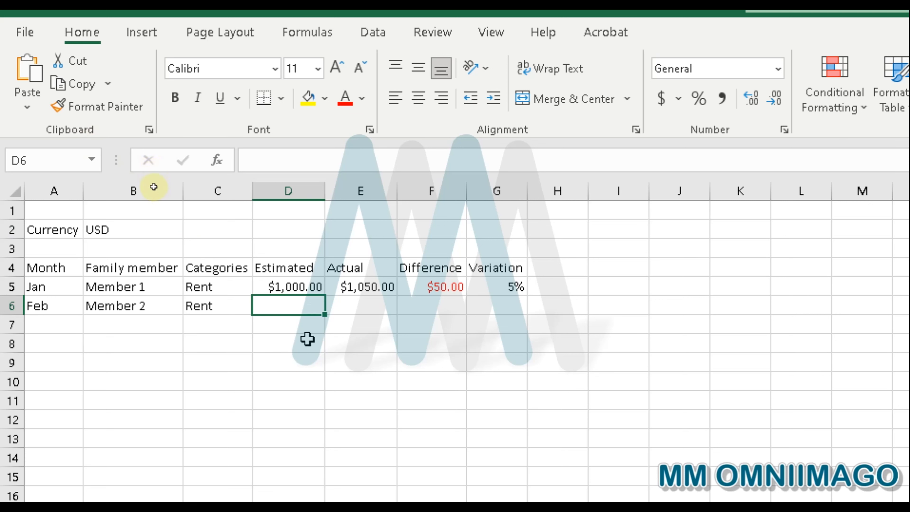
{"action": "type", "text": "990"}
{"action": "left_click", "coordinate": [382, 344]}
{"action": "key", "text": "Up"}
{"action": "key", "text": "Up"}
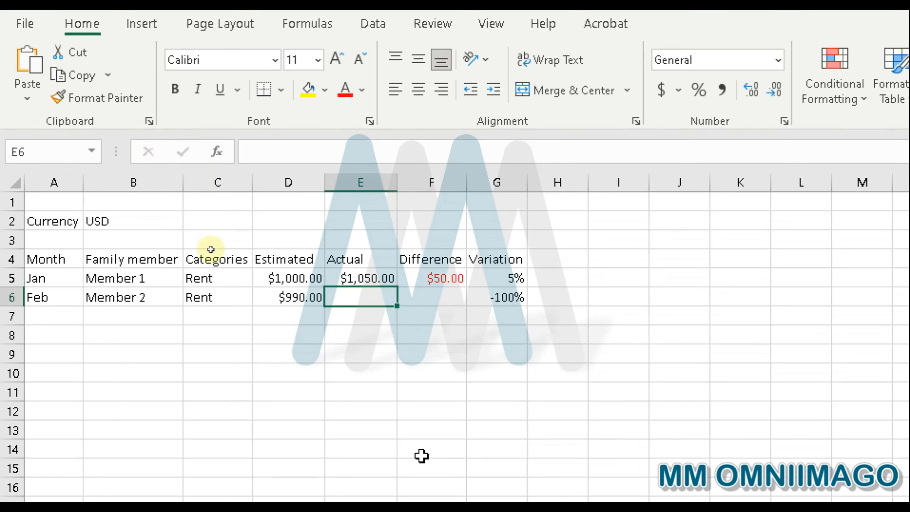
{"action": "type", "text": "980"}
{"action": "left_click_drag", "start_coordinate": [418, 414], "coordinate": [418, 444]}
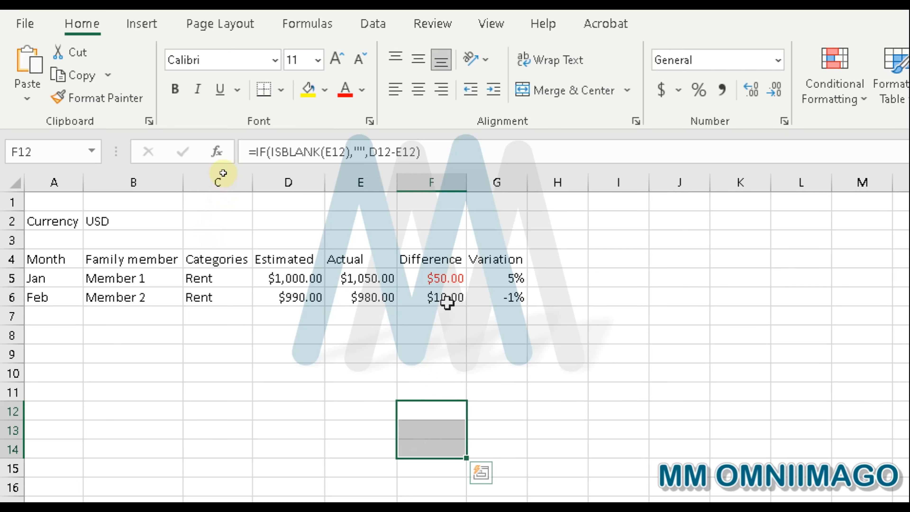
{"action": "left_click", "coordinate": [456, 296]}
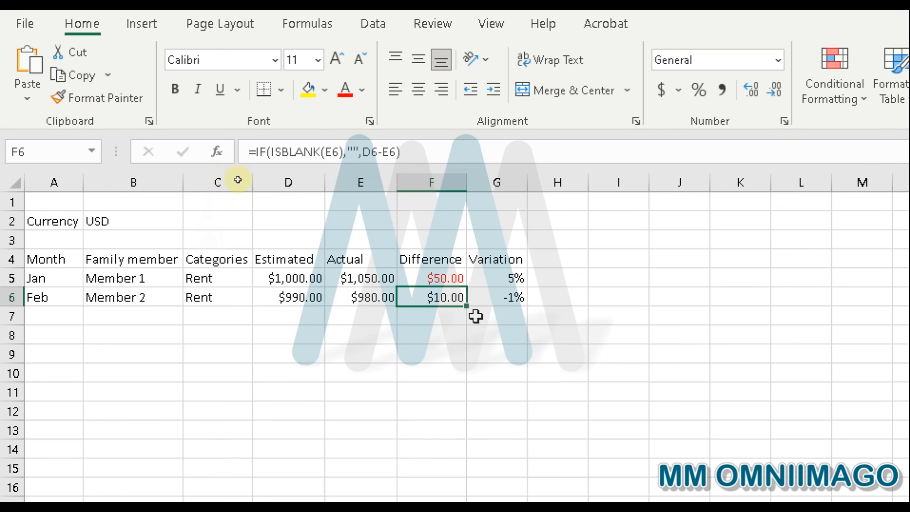
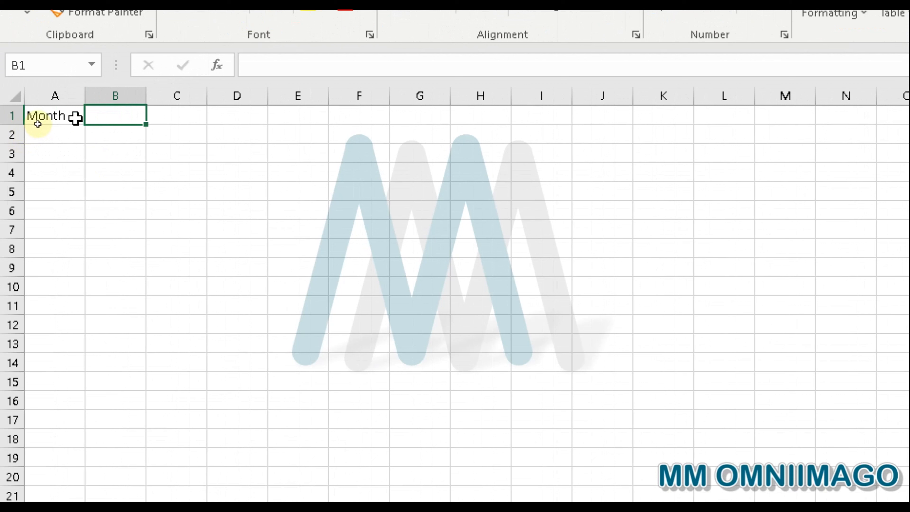
- Enter =TODAY() in B1 beside the Month label on the blank sheet
{"action": "type", "text": "=today"}
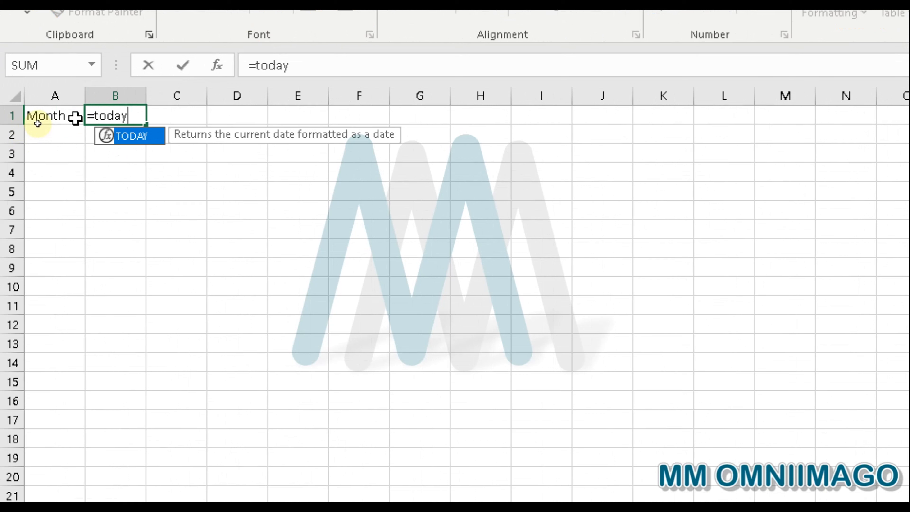
{"action": "double_click", "coordinate": [131, 136]}
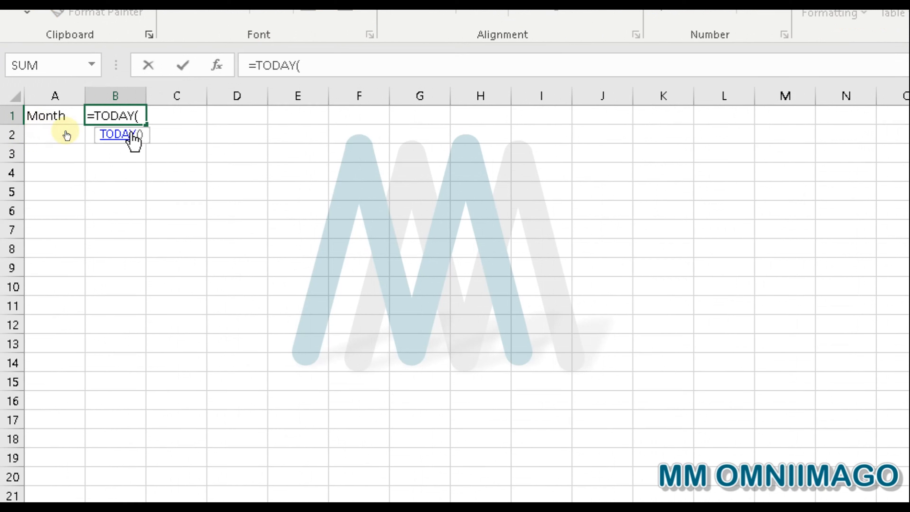
{"action": "type", "text": ")"}
{"action": "key", "text": "Return"}
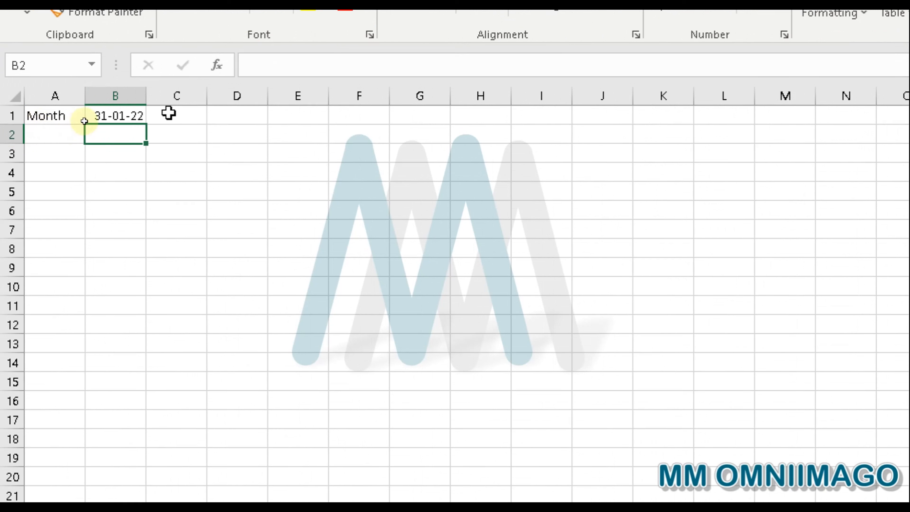
{"action": "left_click", "coordinate": [112, 116]}
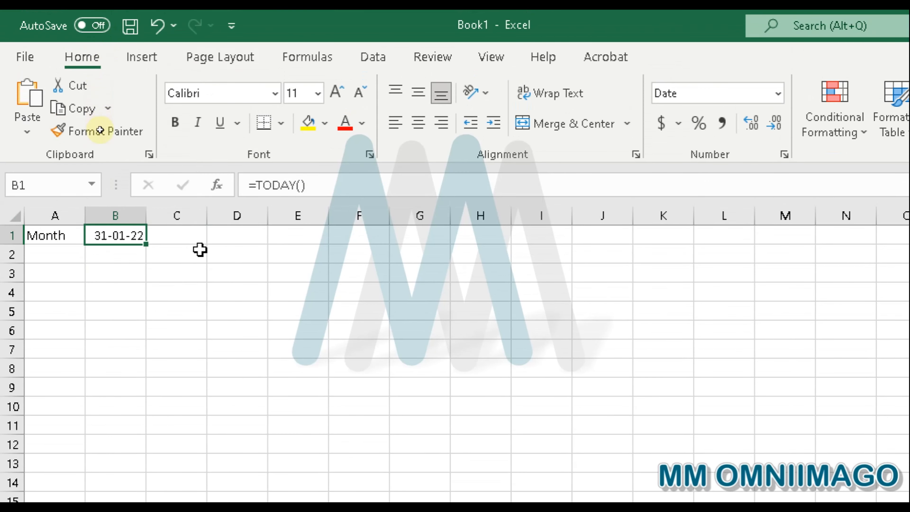
- Enter =MONTH(B1) in C1 to extract the month number from today's date
{"action": "left_click", "coordinate": [196, 237]}
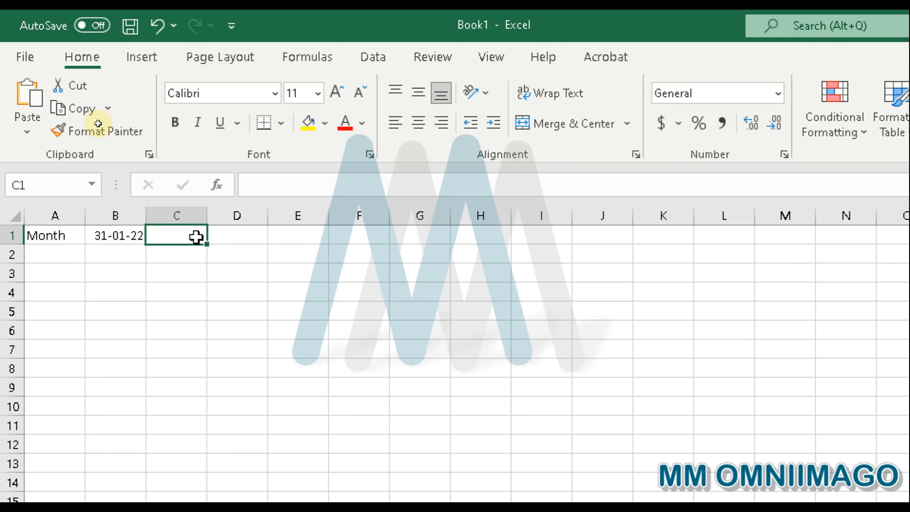
{"action": "type", "text": "=month"}
{"action": "double_click", "coordinate": [195, 256]}
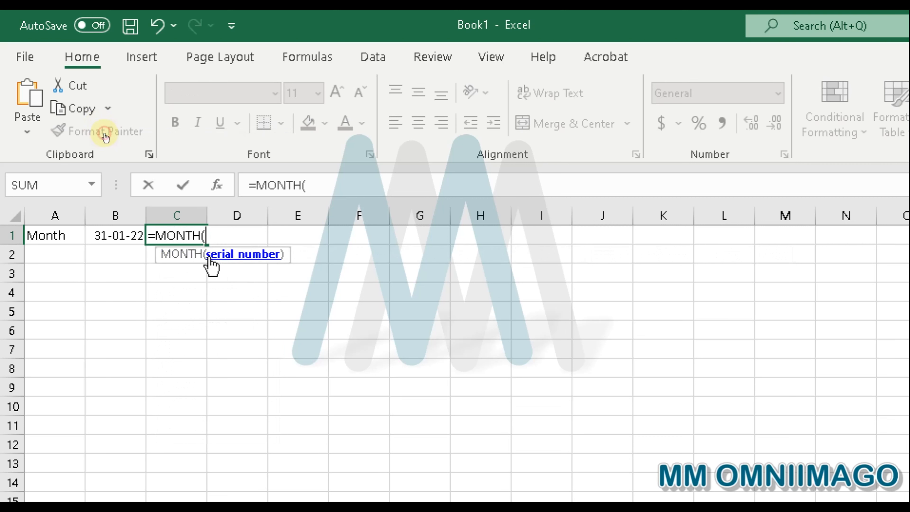
{"action": "left_click", "coordinate": [92, 239]}
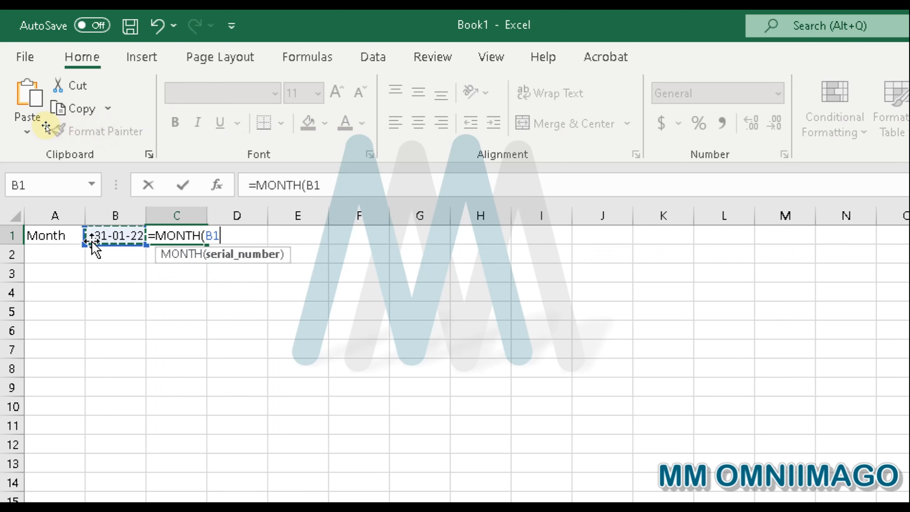
{"action": "type", "text": ")"}
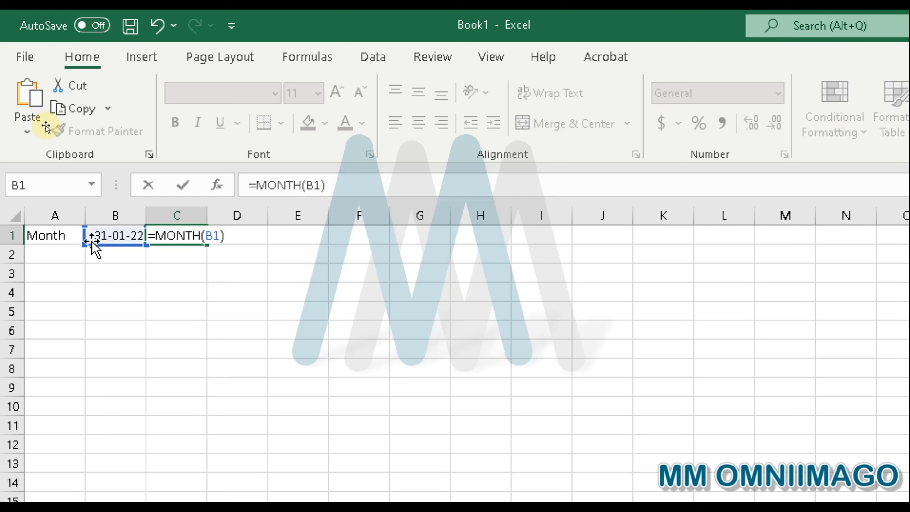
{"action": "key", "text": "Return"}
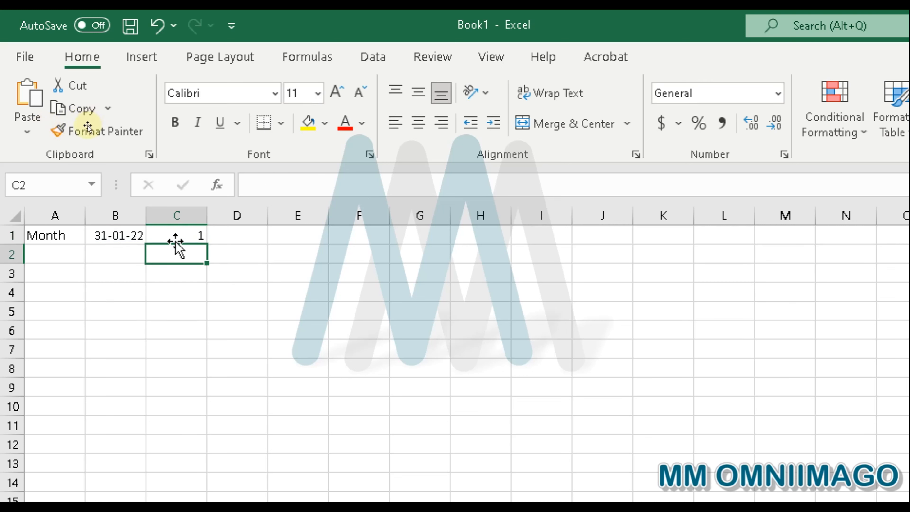
{"action": "left_click", "coordinate": [174, 233]}
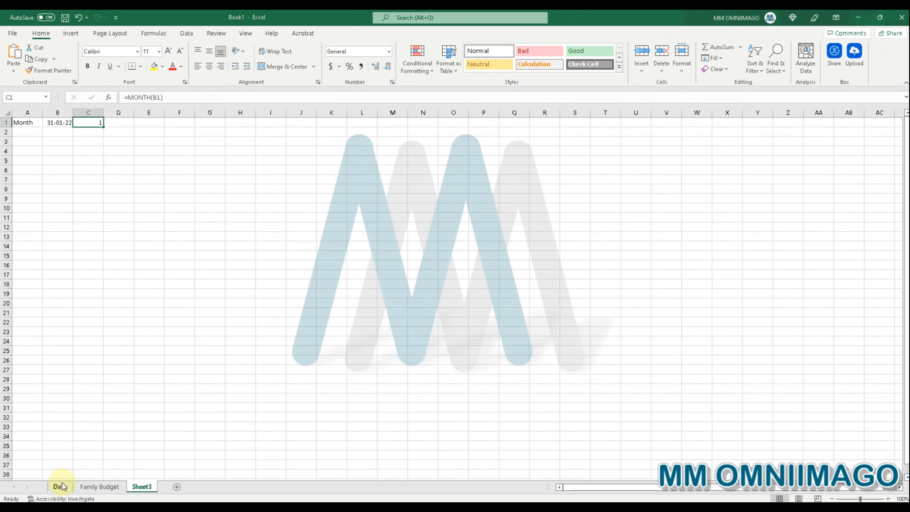
- Check how the months from Jan to Dec are written in the Months list on the Data sheet
{"action": "left_click", "coordinate": [60, 486]}
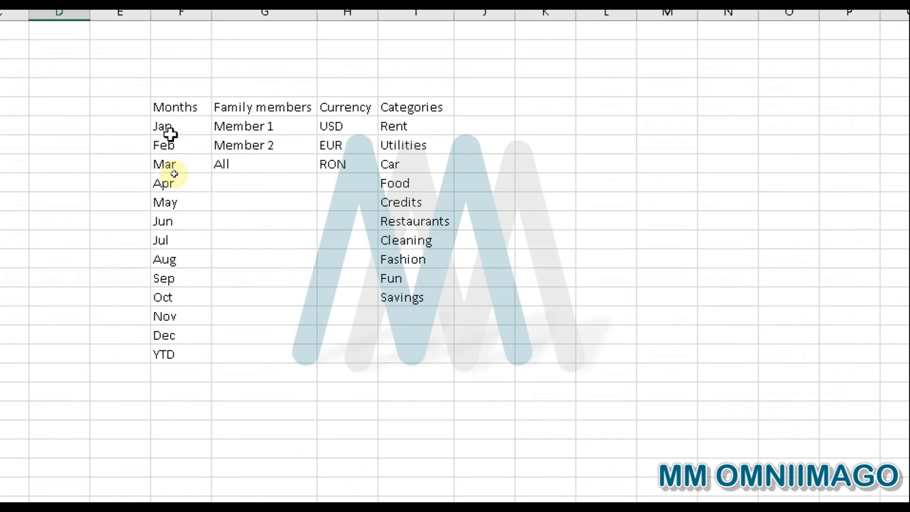
{"action": "left_click_drag", "start_coordinate": [171, 170], "coordinate": [171, 284]}
{"action": "left_click_drag", "start_coordinate": [183, 349], "coordinate": [183, 336]}
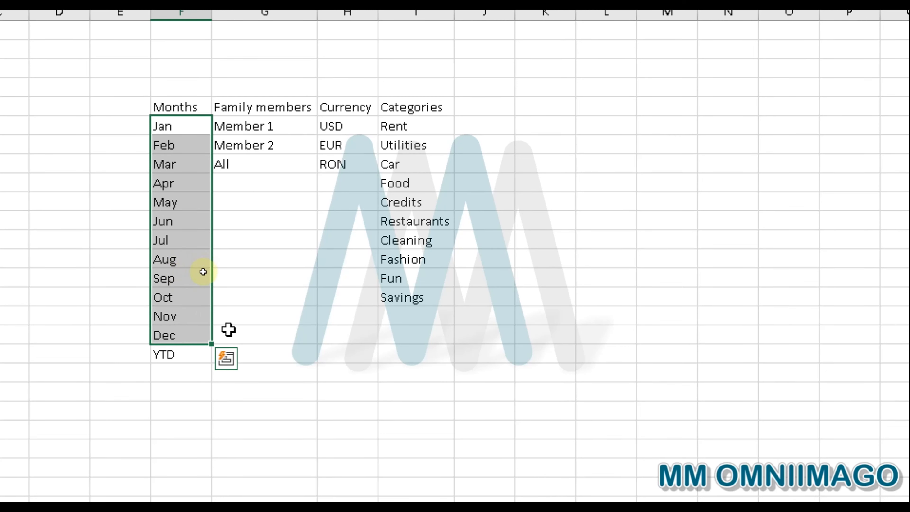
{"action": "left_click", "coordinate": [227, 359]}
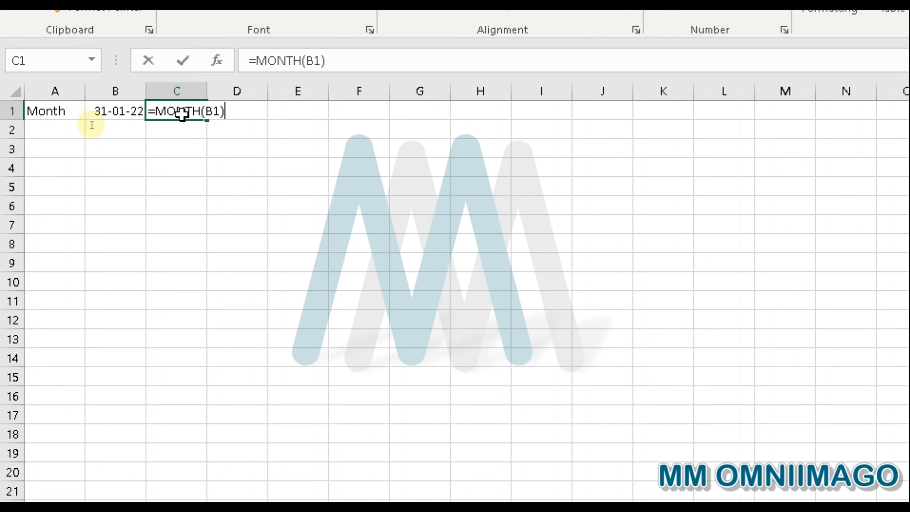
- Replace the formula in C1 with =TEXT(B1,"mmm") to return the abbreviated month name
{"action": "type", "text": "="}
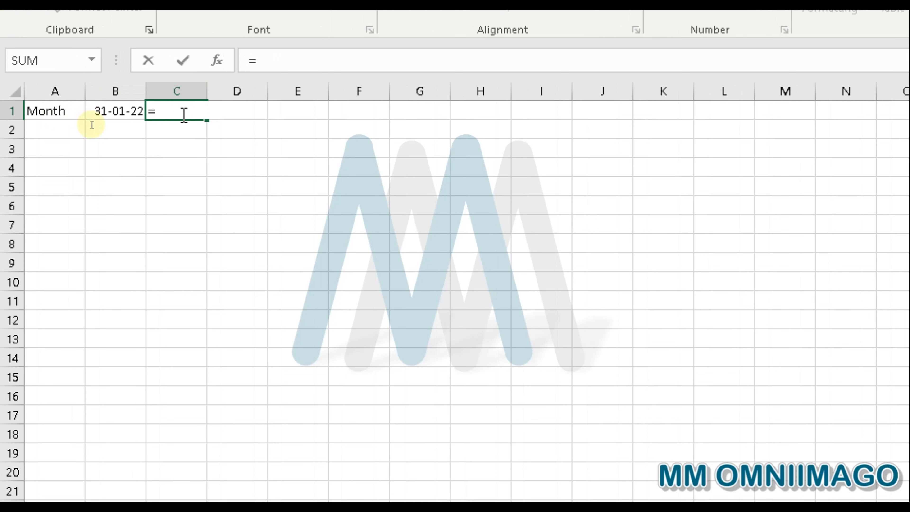
{"action": "type", "text": "tex"}
{"action": "key", "text": "Tab"}
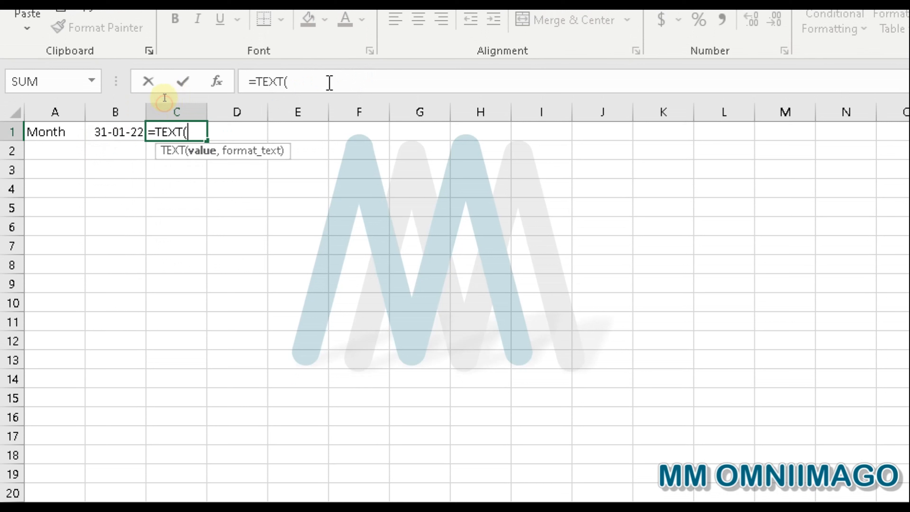
{"action": "left_click", "coordinate": [93, 130]}
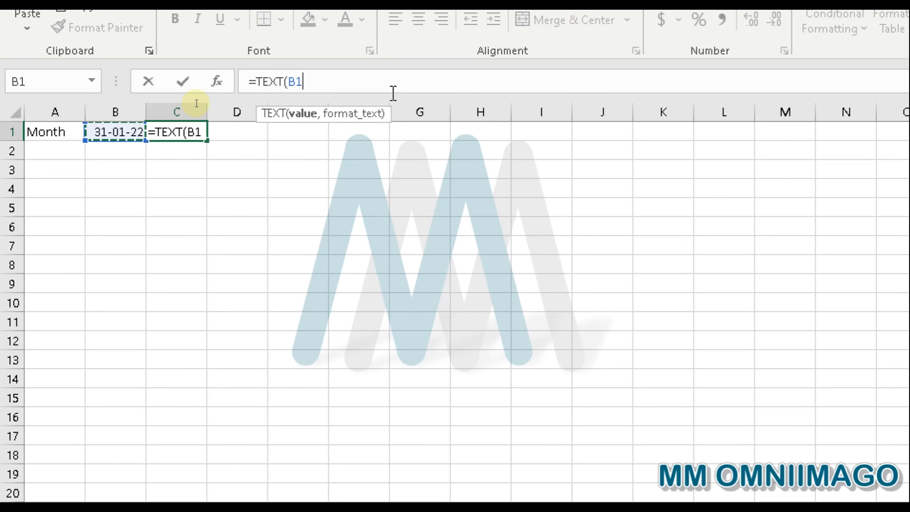
{"action": "type", "text": ","}
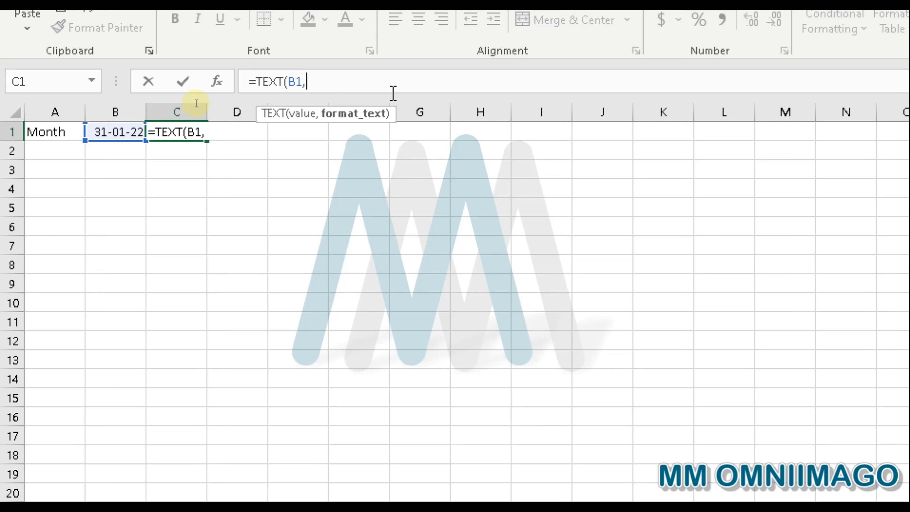
{"action": "type", "text": "\"mmm\")"}
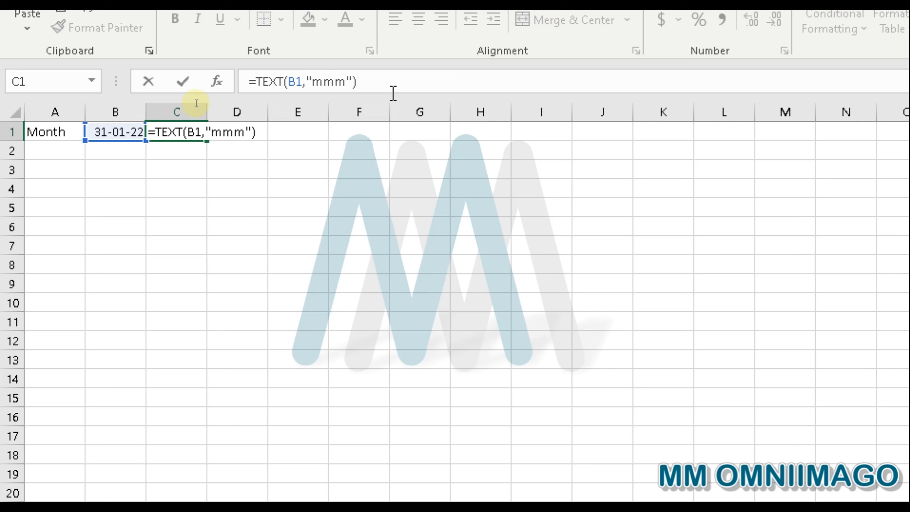
{"action": "key", "text": "Return"}
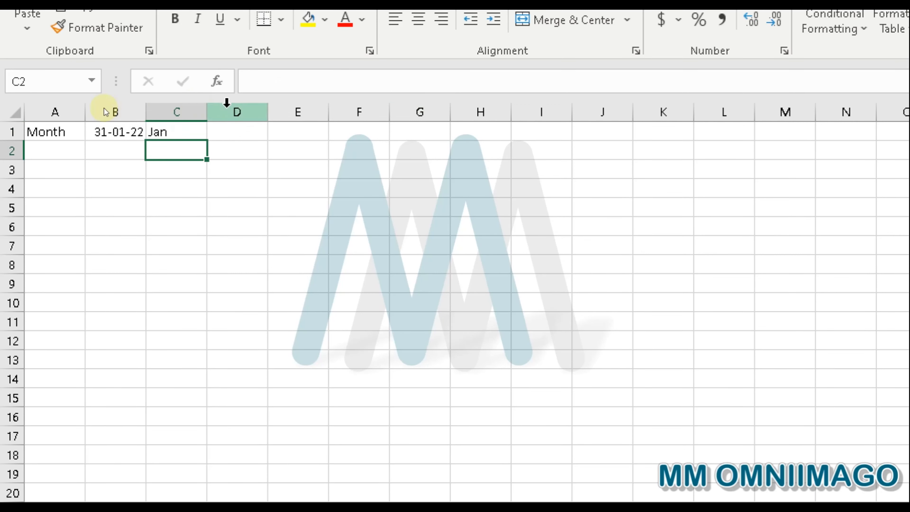
- Add a List data validation to C1, using the months on the Data sheet as its source
{"action": "left_click", "coordinate": [172, 132]}
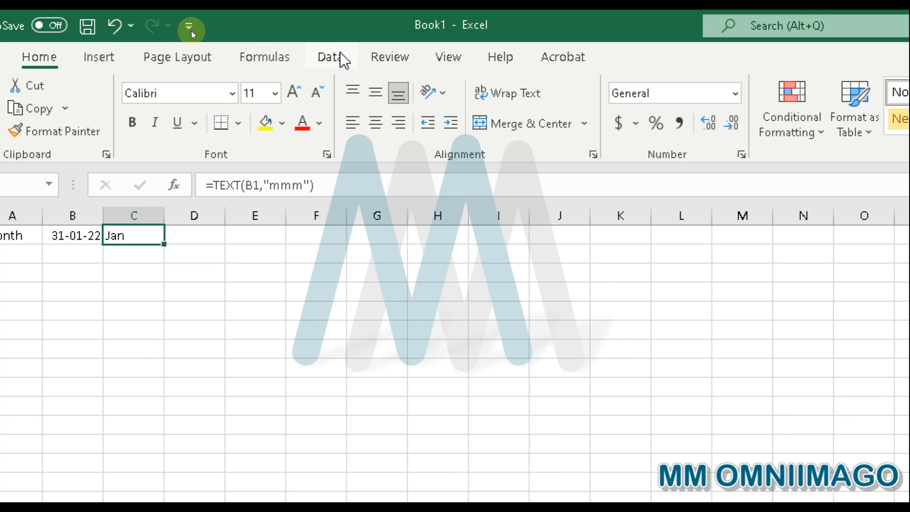
{"action": "left_click", "coordinate": [333, 57]}
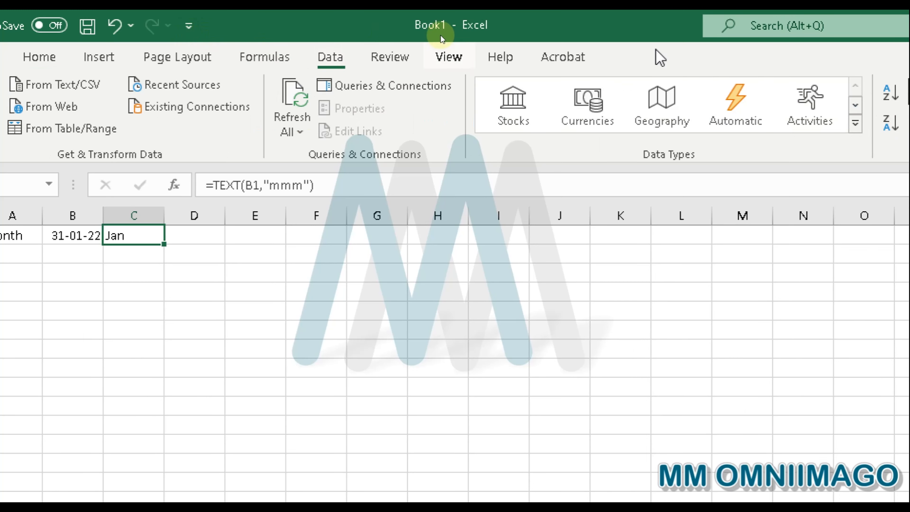
{"action": "left_click", "coordinate": [791, 127]}
{"action": "left_click", "coordinate": [782, 154]}
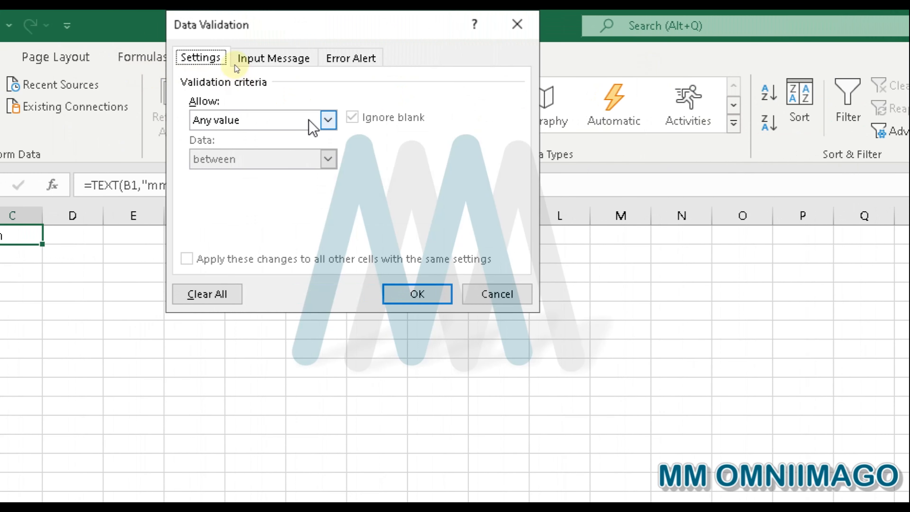
{"action": "left_click", "coordinate": [316, 124]}
{"action": "left_click", "coordinate": [273, 175]}
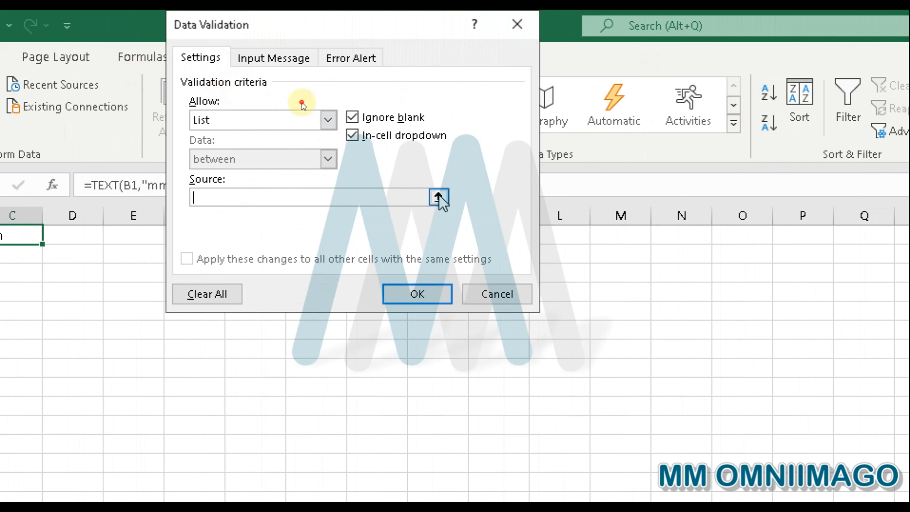
{"action": "left_click", "coordinate": [438, 197]}
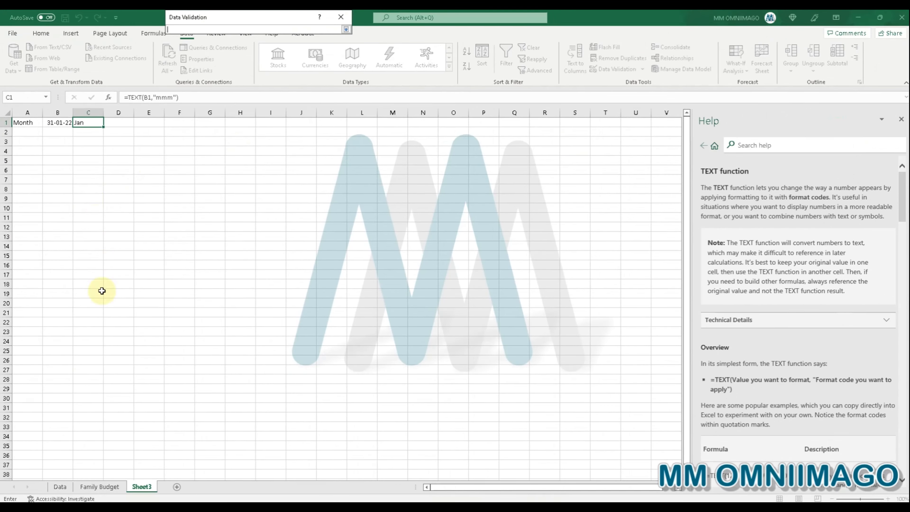
{"action": "left_click", "coordinate": [60, 487]}
{"action": "left_click_drag", "start_coordinate": [170, 170], "coordinate": [171, 284]}
{"action": "left_click", "coordinate": [346, 29]}
{"action": "left_click", "coordinate": [288, 150]}
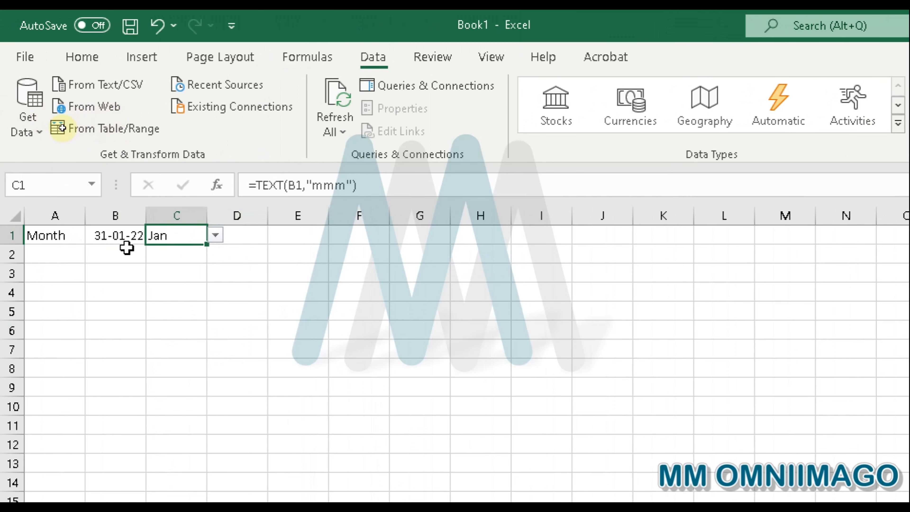
- Test the month formula by entering 14-02-2022 in B1 and checking C1
{"action": "left_click", "coordinate": [107, 235]}
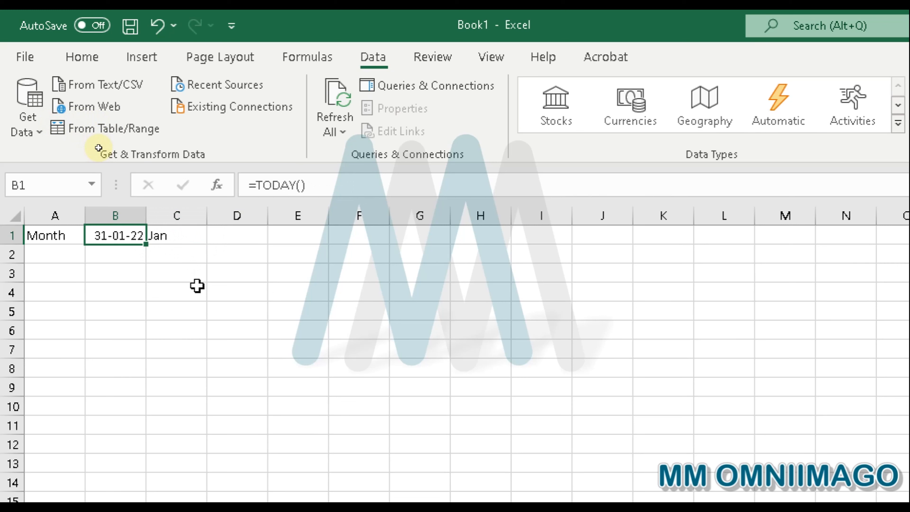
{"action": "type", "text": "14-02-2022"}
{"action": "key", "text": "Return"}
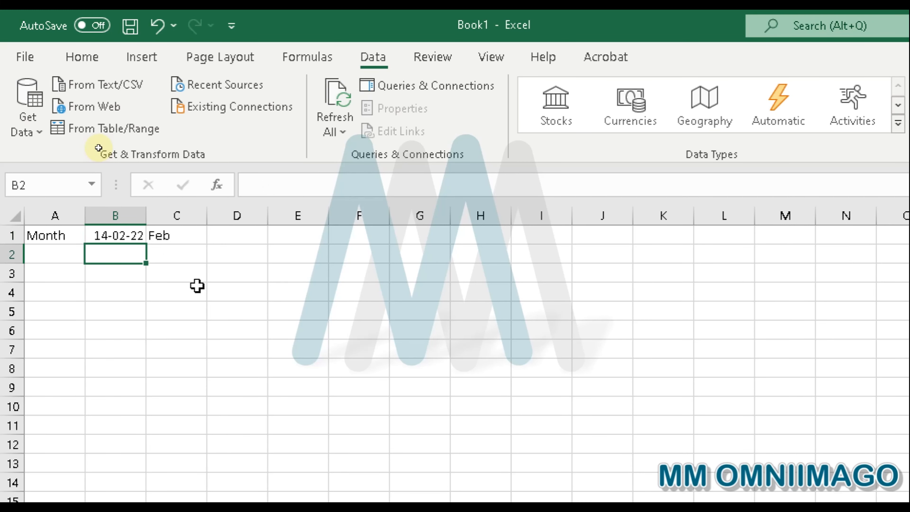
{"action": "left_click", "coordinate": [174, 236]}
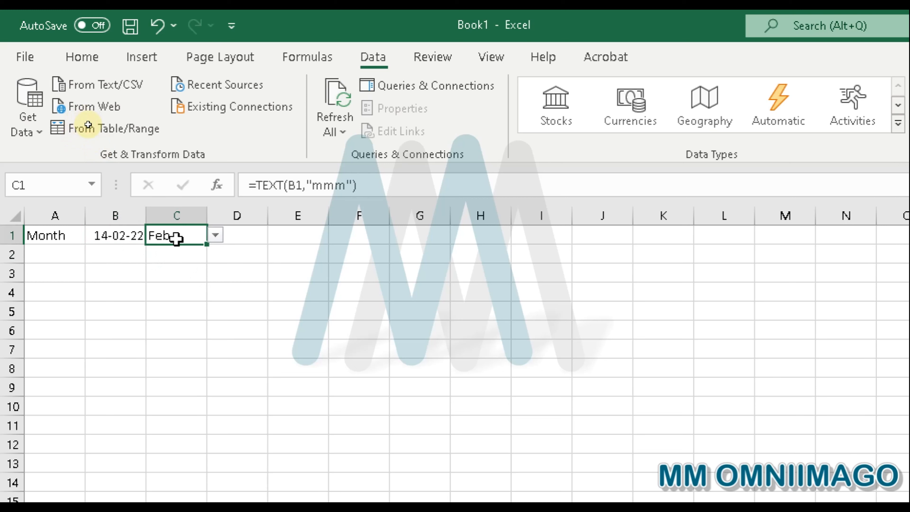
- Restore the =TODAY() formula in B1 in place of the test date
{"action": "left_click", "coordinate": [133, 236]}
{"action": "type", "text": "=tpda"}
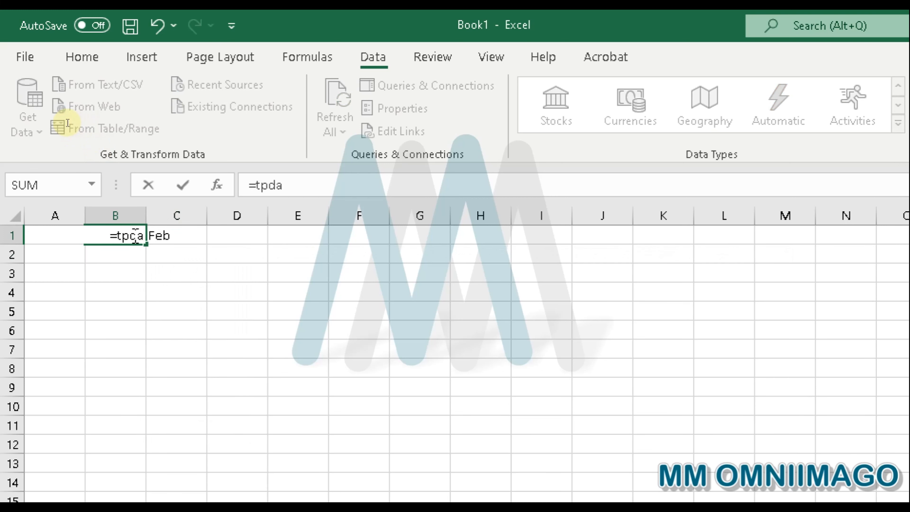
{"action": "key", "text": "BackSpace"}
{"action": "key", "text": "BackSpace"}
{"action": "key", "text": "BackSpace"}
{"action": "type", "text": "oday"}
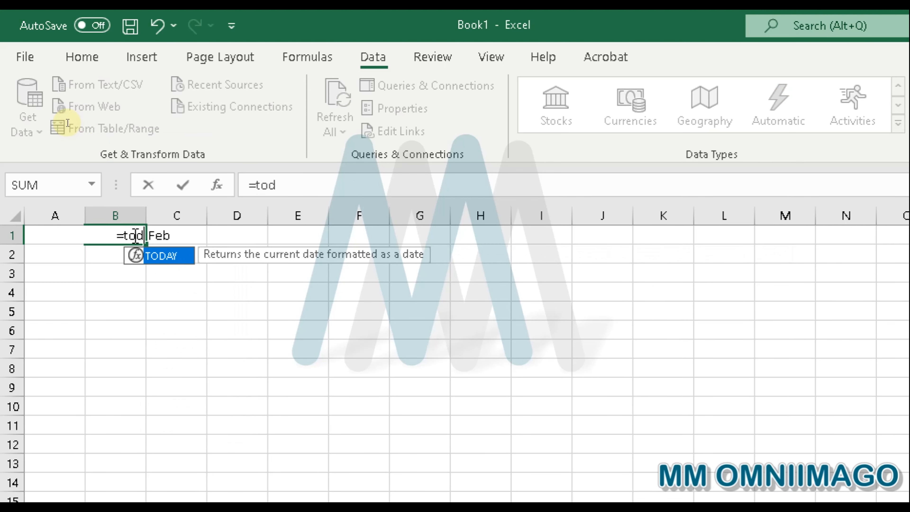
{"action": "double_click", "coordinate": [168, 259]}
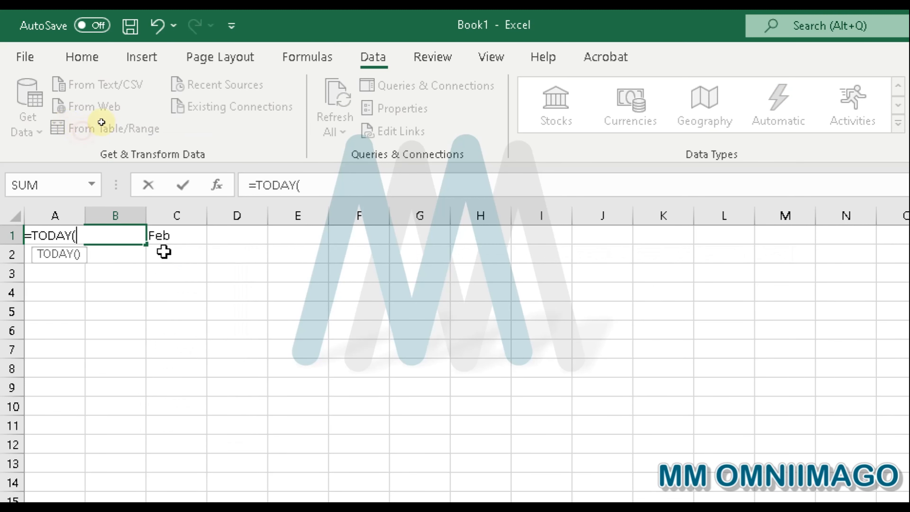
{"action": "key", "text": "Return"}
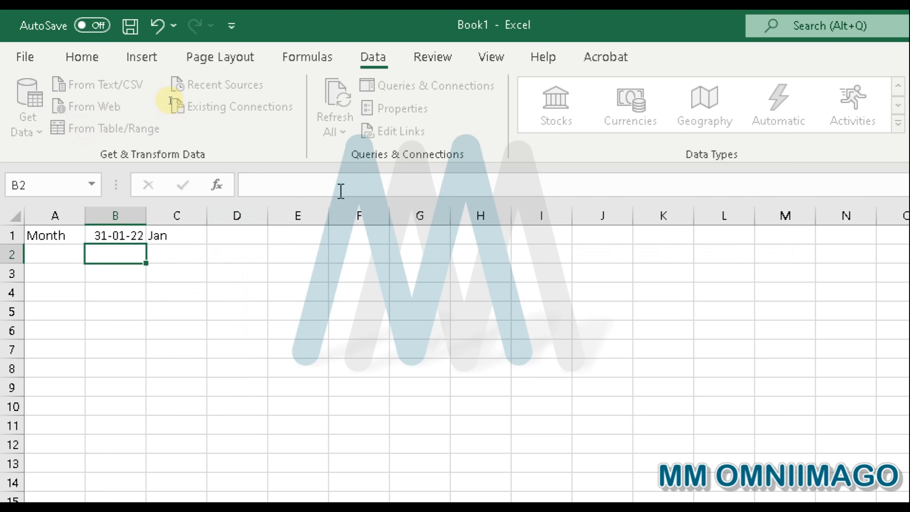
- Try overriding C1 with Mar from its dropdown, and undo the selection to bring back the formula
{"action": "left_click", "coordinate": [157, 236]}
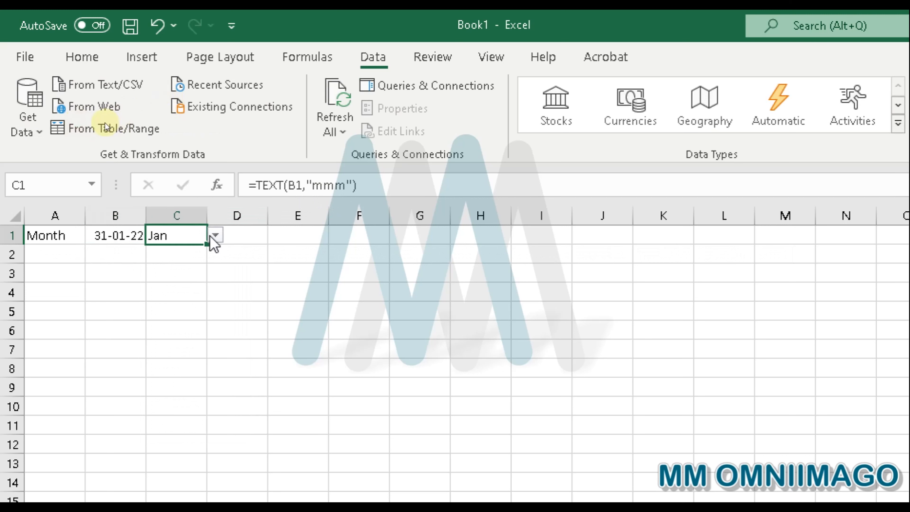
{"action": "left_click", "coordinate": [216, 235]}
{"action": "left_click", "coordinate": [196, 275]}
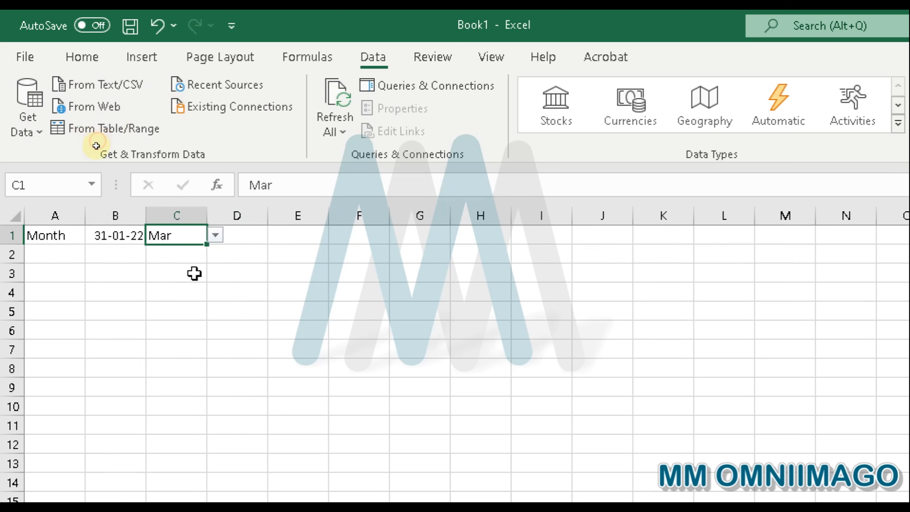
{"action": "left_click", "coordinate": [192, 299]}
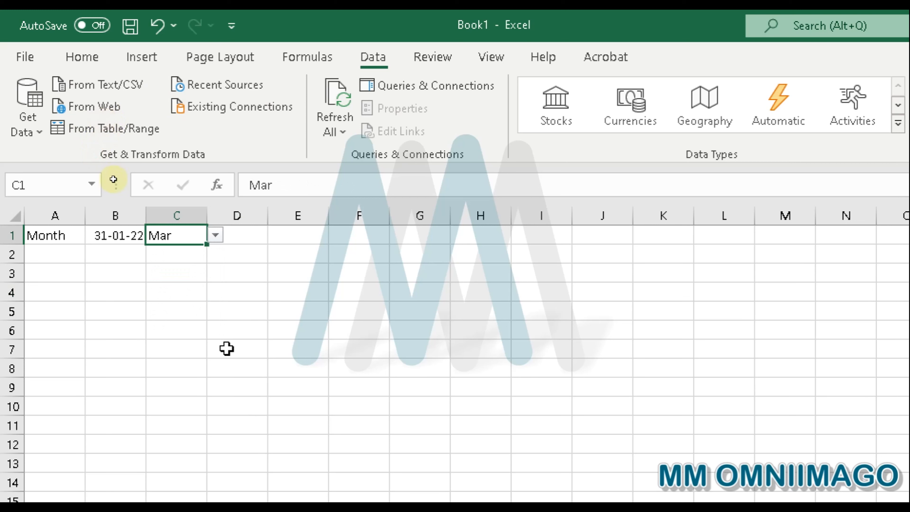
{"action": "key", "text": "ctrl+z"}
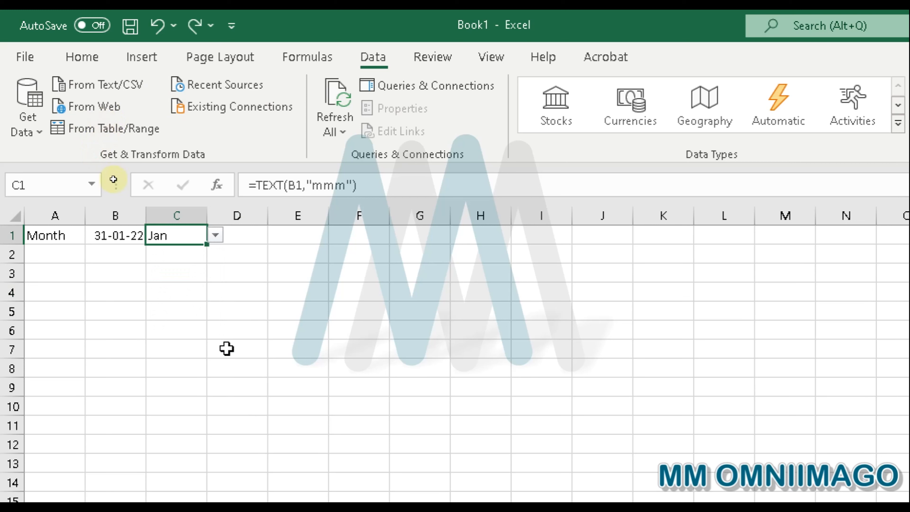
- Enter the label Family member in A3, two rows below the Month label
{"action": "left_click", "coordinate": [43, 263]}
{"action": "left_click", "coordinate": [67, 279]}
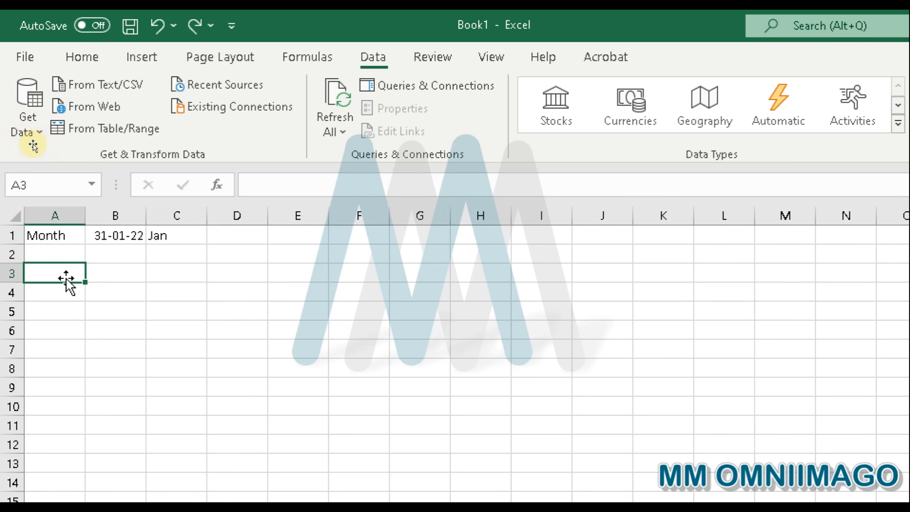
{"action": "type", "text": "Family member"}
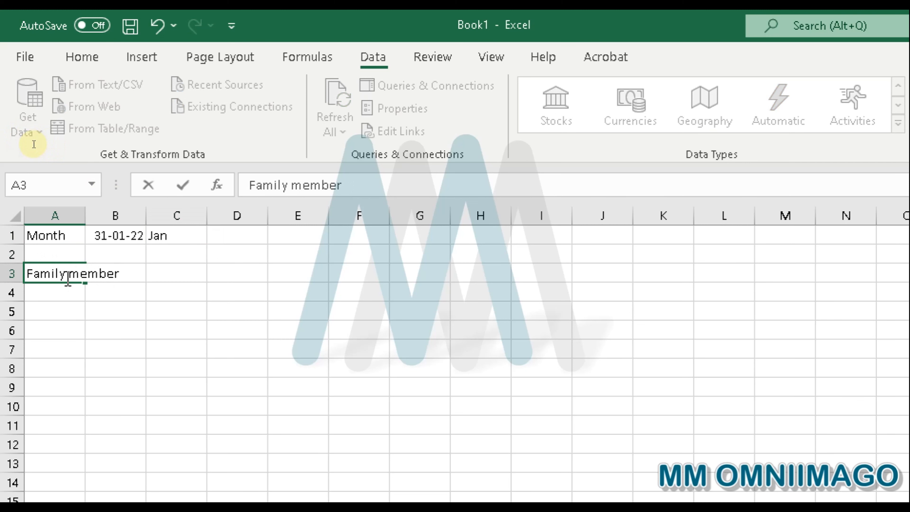
{"action": "left_click", "coordinate": [67, 294]}
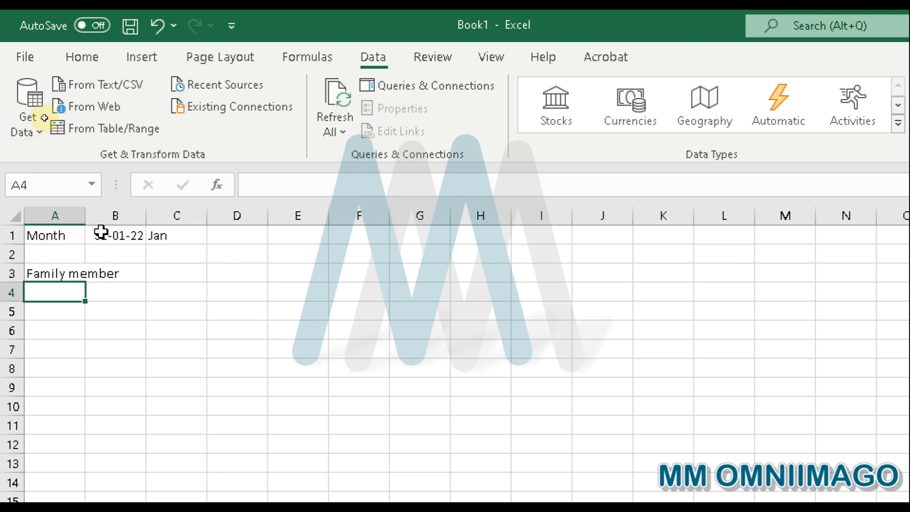
- Fit column A to its labels and give B3 a list dropdown sourced from =Data!$G$6:$G$8
{"action": "double_click", "coordinate": [85, 215]}
{"action": "left_click", "coordinate": [165, 277]}
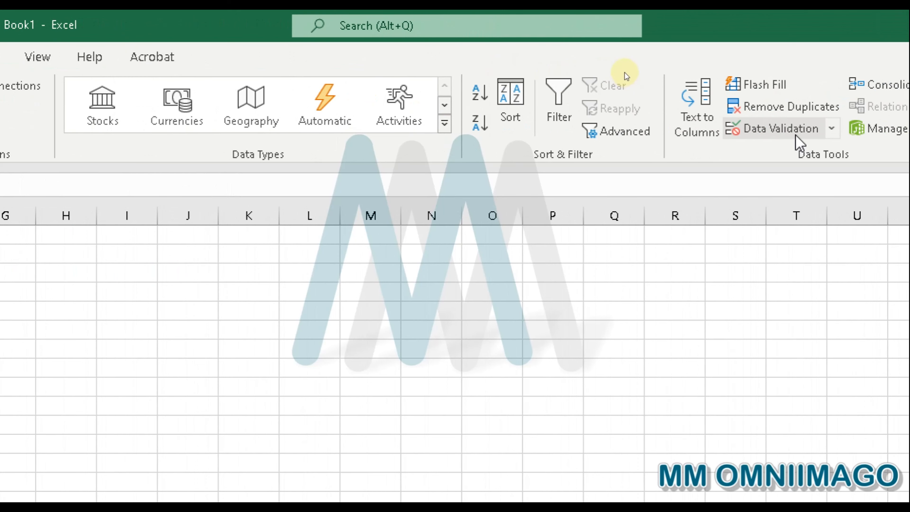
{"action": "left_click", "coordinate": [790, 128]}
{"action": "left_click", "coordinate": [774, 154]}
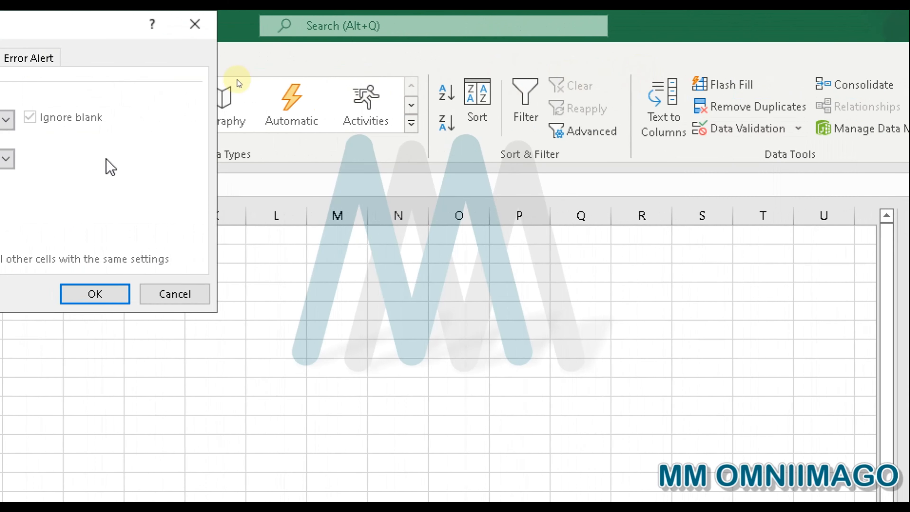
{"action": "left_click", "coordinate": [285, 126]}
{"action": "left_click", "coordinate": [278, 174]}
{"action": "left_click", "coordinate": [444, 197]}
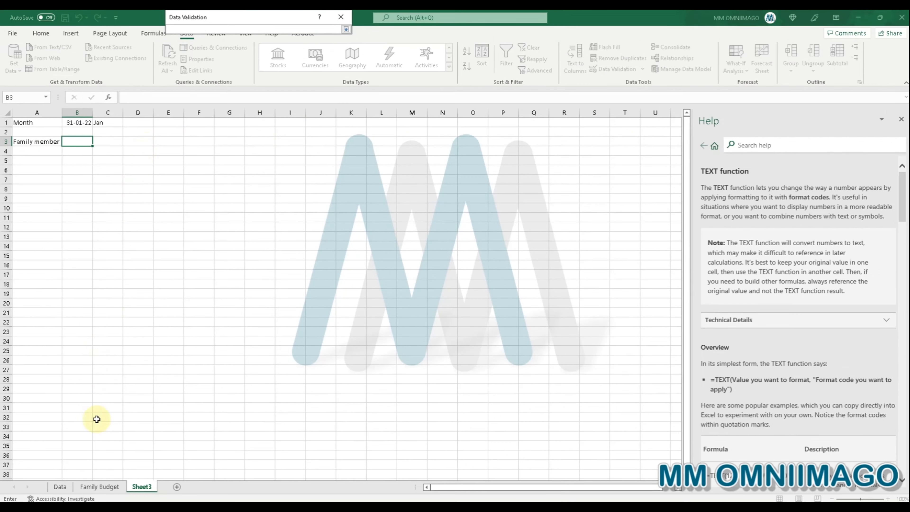
{"action": "left_click", "coordinate": [60, 487]}
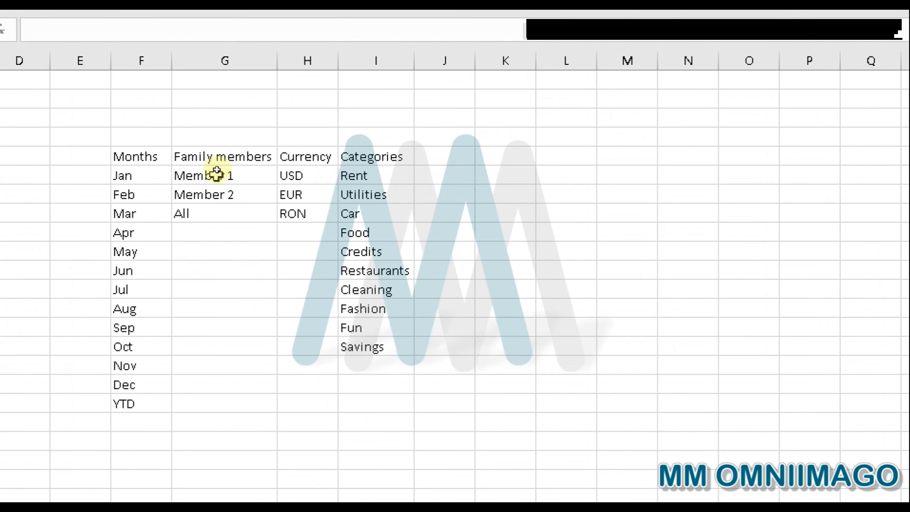
{"action": "left_click_drag", "start_coordinate": [218, 160], "coordinate": [220, 187]}
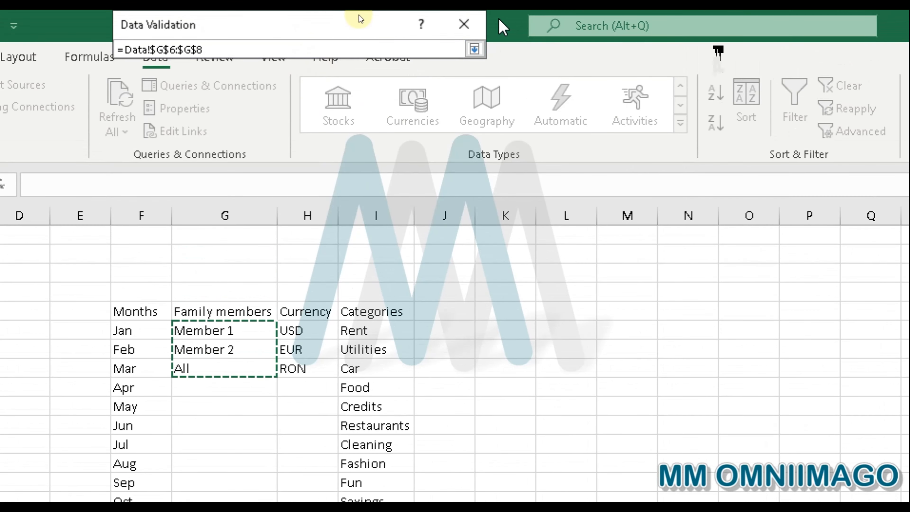
{"action": "left_click", "coordinate": [474, 46]}
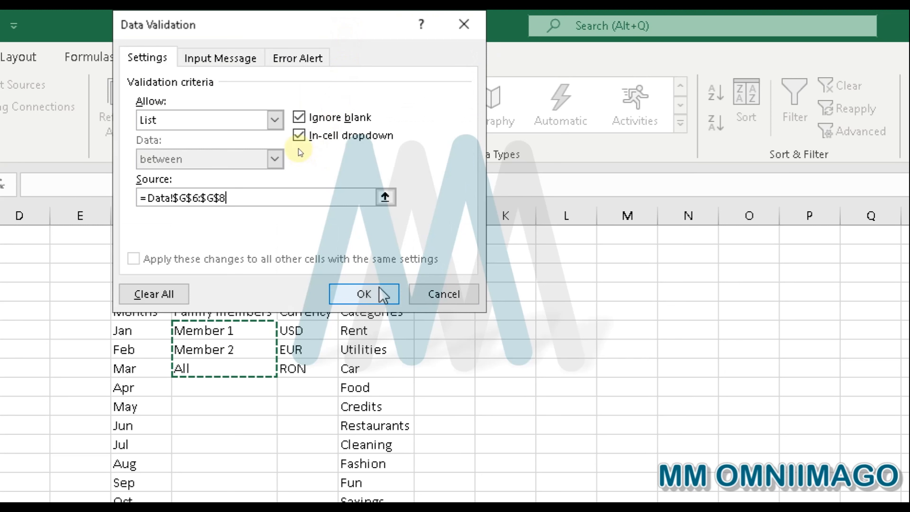
{"action": "left_click", "coordinate": [364, 294]}
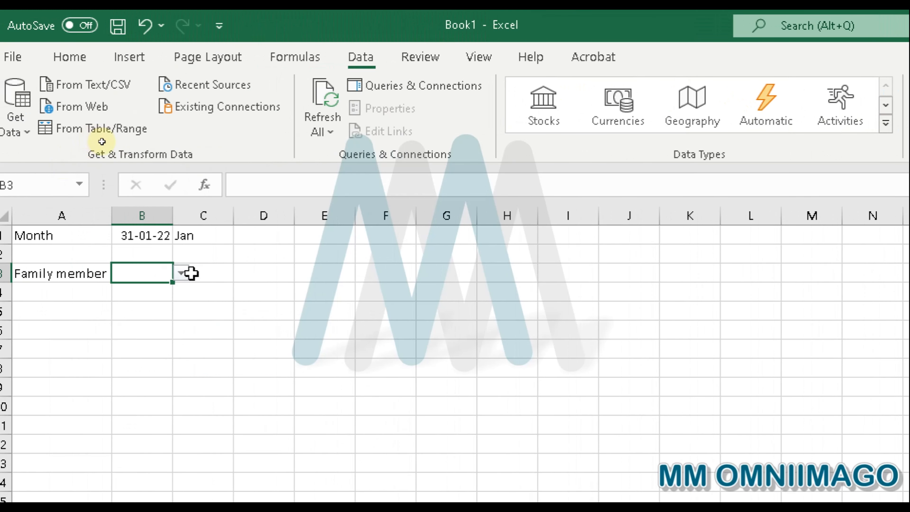
- Try the B3 dropdown entries, fit column B to its content, and settle on Member 2
{"action": "left_click", "coordinate": [181, 273]}
{"action": "left_click", "coordinate": [178, 302]}
{"action": "left_click", "coordinate": [182, 274]}
{"action": "left_click", "coordinate": [177, 289]}
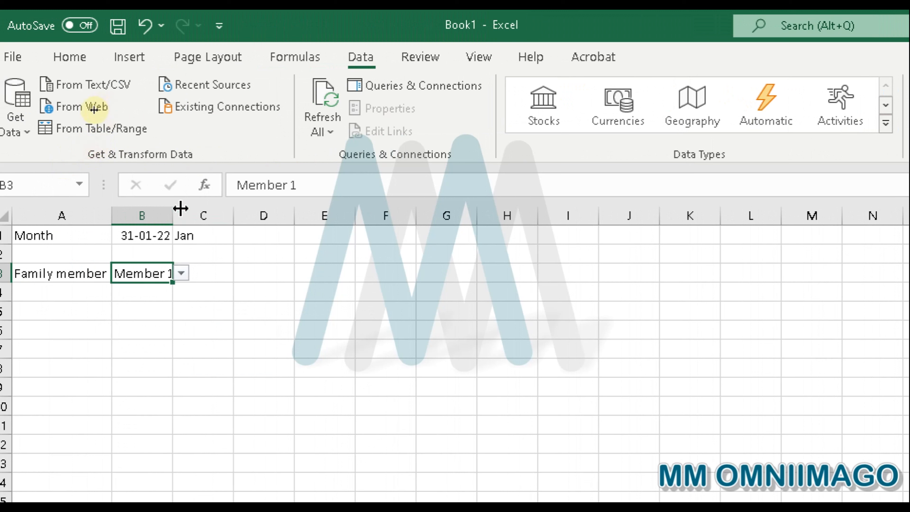
{"action": "double_click", "coordinate": [174, 215]}
{"action": "left_click", "coordinate": [186, 274]}
{"action": "left_click", "coordinate": [178, 302]}
{"action": "left_click", "coordinate": [215, 314]}
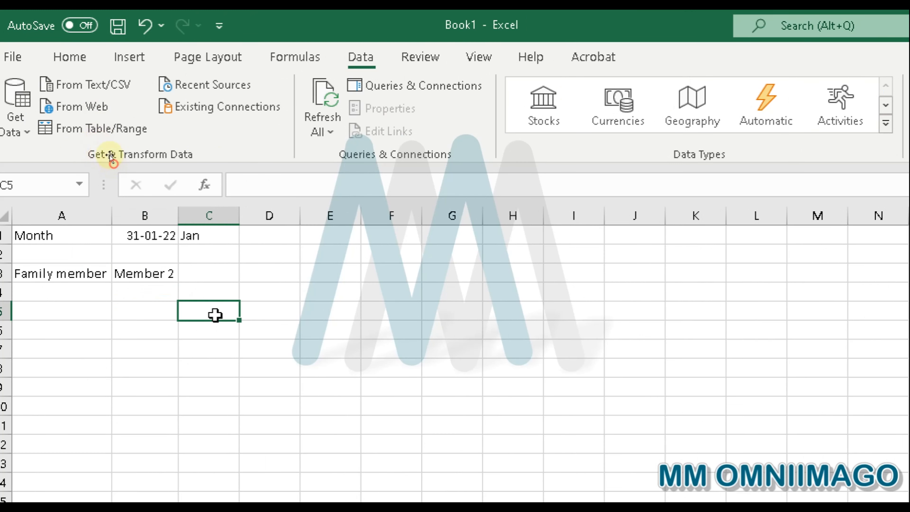
- Move the family member dropdown from B3 to C3 and fit column C to its content
{"action": "left_click", "coordinate": [164, 273]}
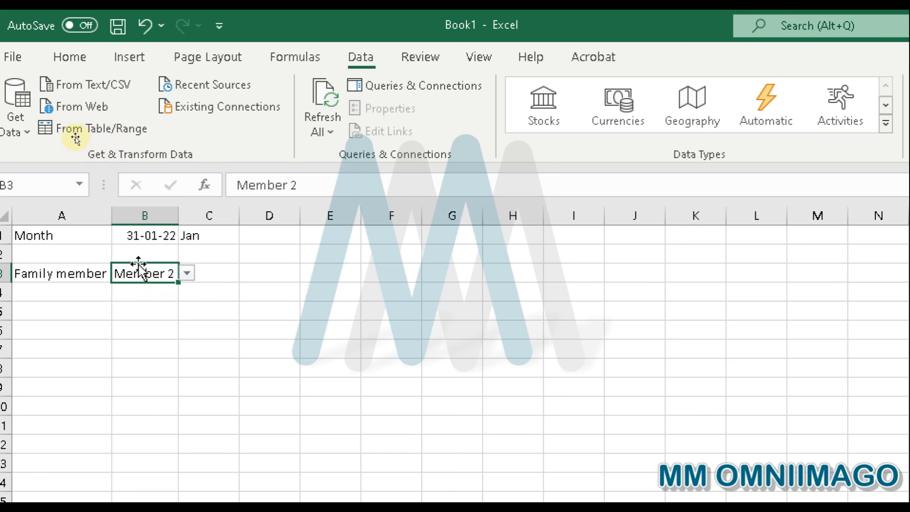
{"action": "left_click_drag", "start_coordinate": [135, 263], "coordinate": [237, 283]}
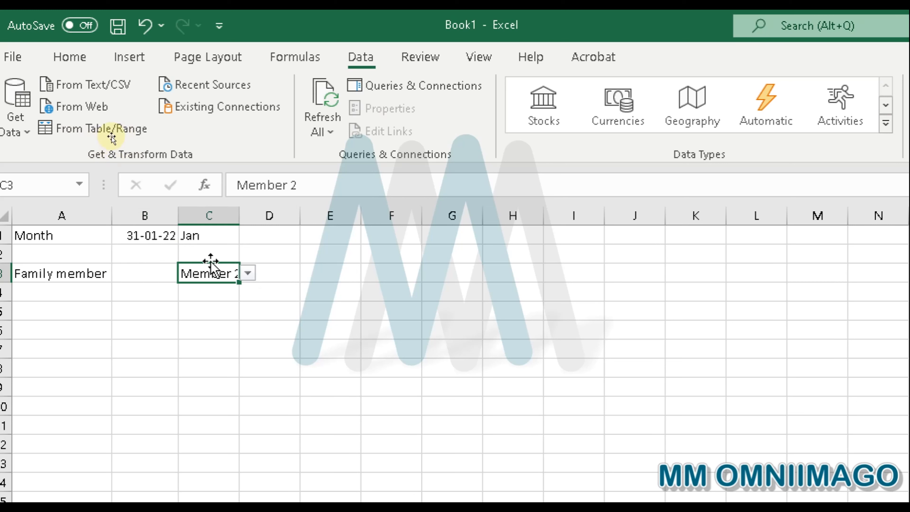
{"action": "left_click_drag", "start_coordinate": [213, 266], "coordinate": [233, 287]}
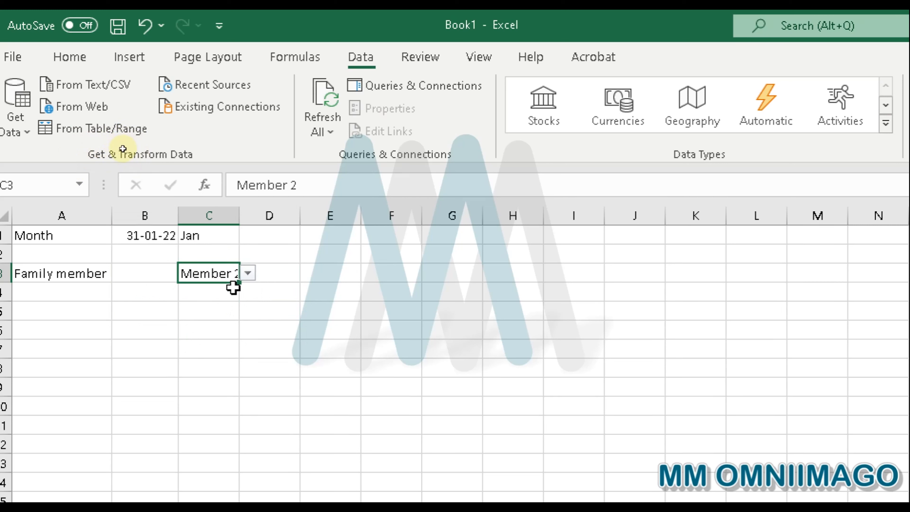
{"action": "left_click", "coordinate": [298, 390]}
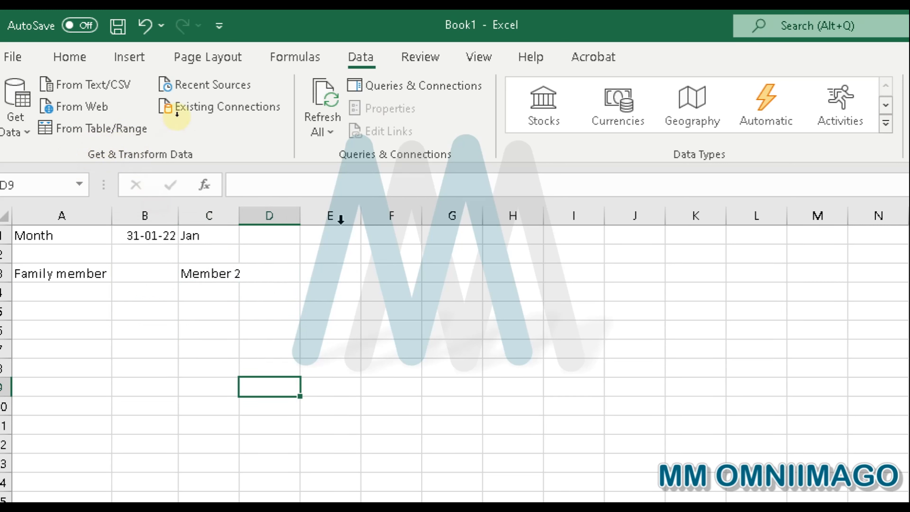
{"action": "double_click", "coordinate": [246, 215]}
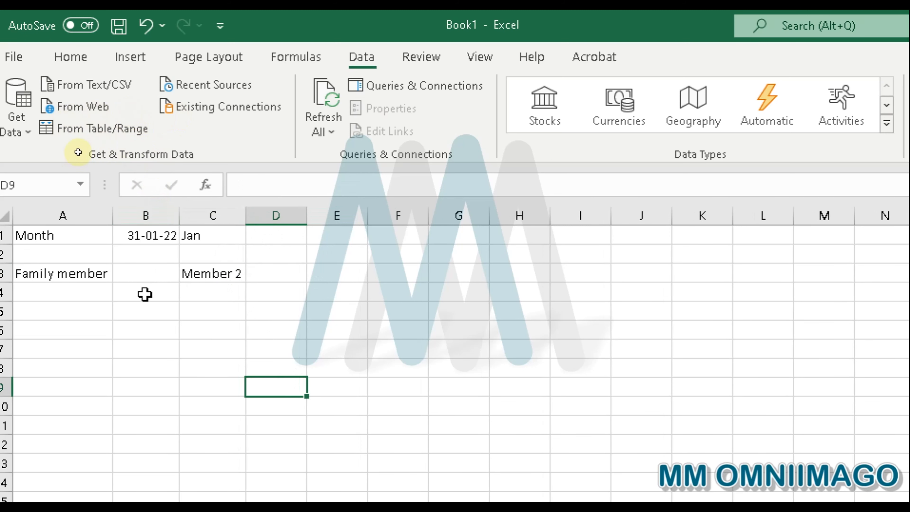
- Enter the label Currency in A5, two rows below the Family member label
{"action": "left_click", "coordinate": [48, 311]}
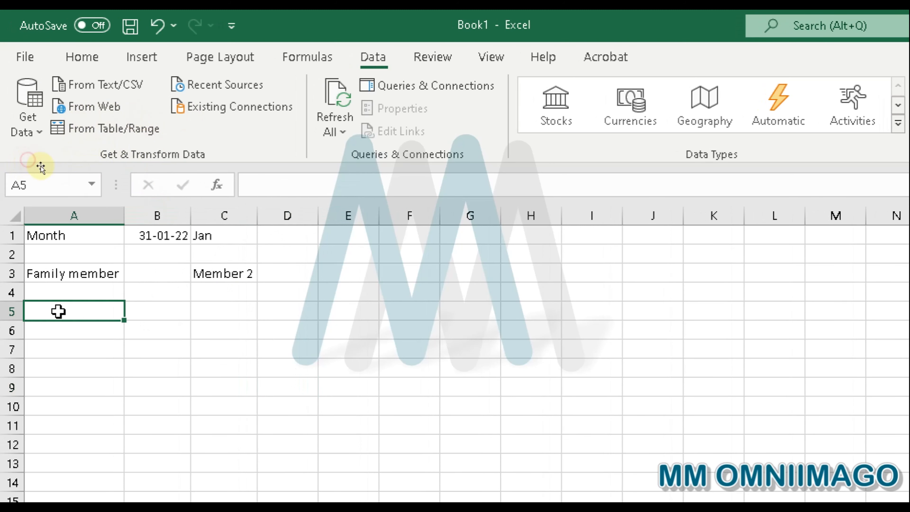
{"action": "type", "text": "C"}
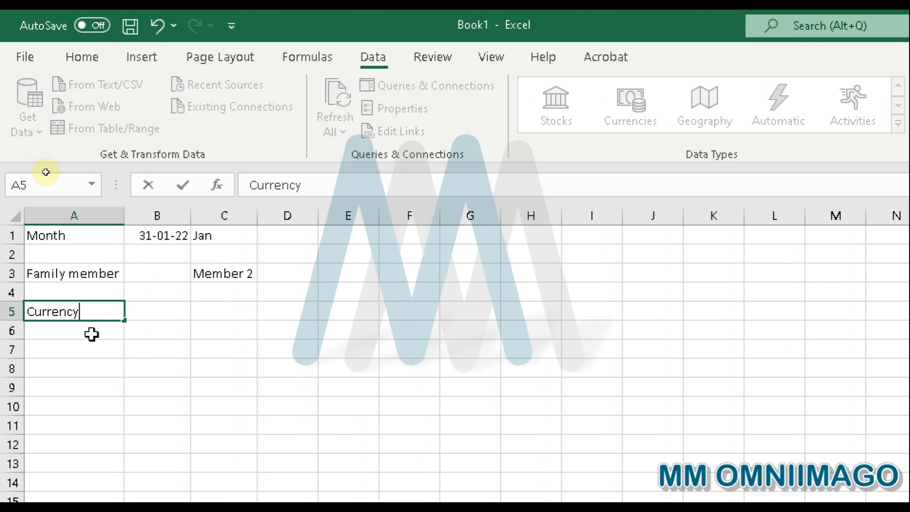
{"action": "type", "text": "urrency"}
{"action": "left_click", "coordinate": [128, 367]}
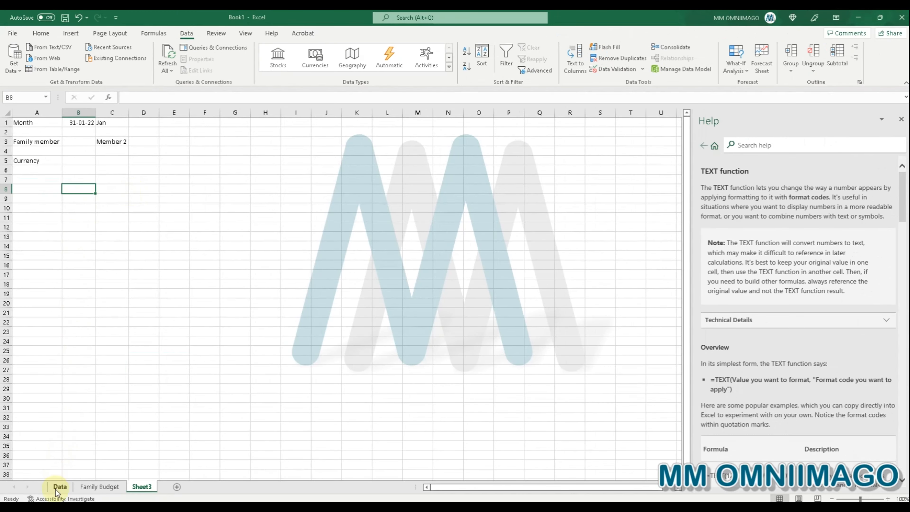
- Copy the currency dropdown cell B2 from the Family Budget sheet into C5 of Sheet3
{"action": "left_click", "coordinate": [60, 487]}
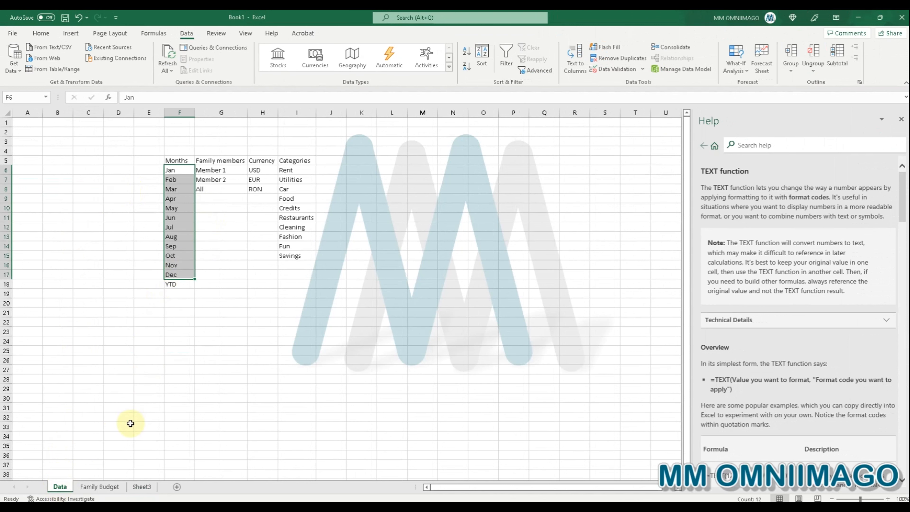
{"action": "left_click", "coordinate": [99, 487]}
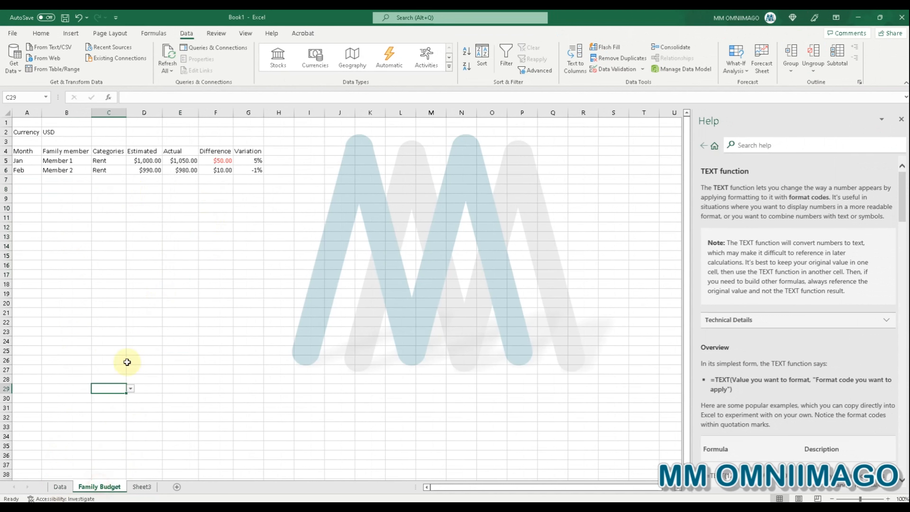
{"action": "left_click", "coordinate": [75, 162]}
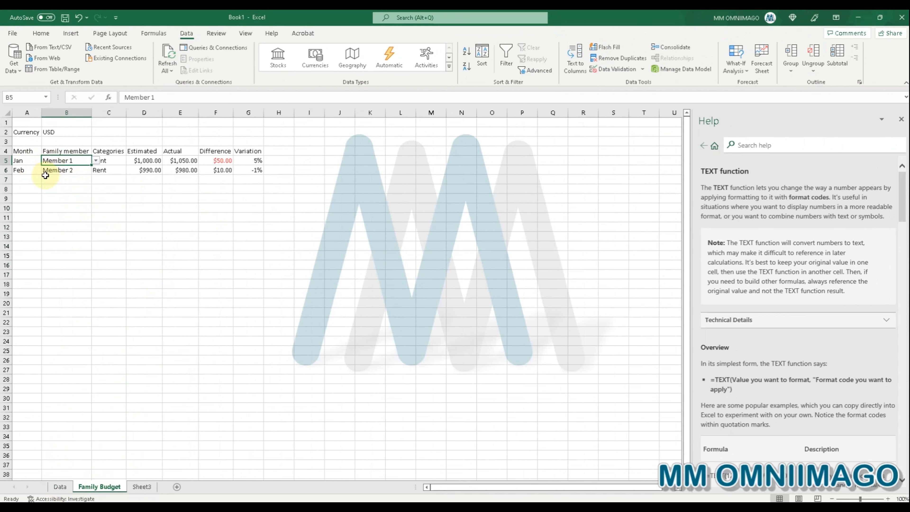
{"action": "left_click", "coordinate": [70, 133]}
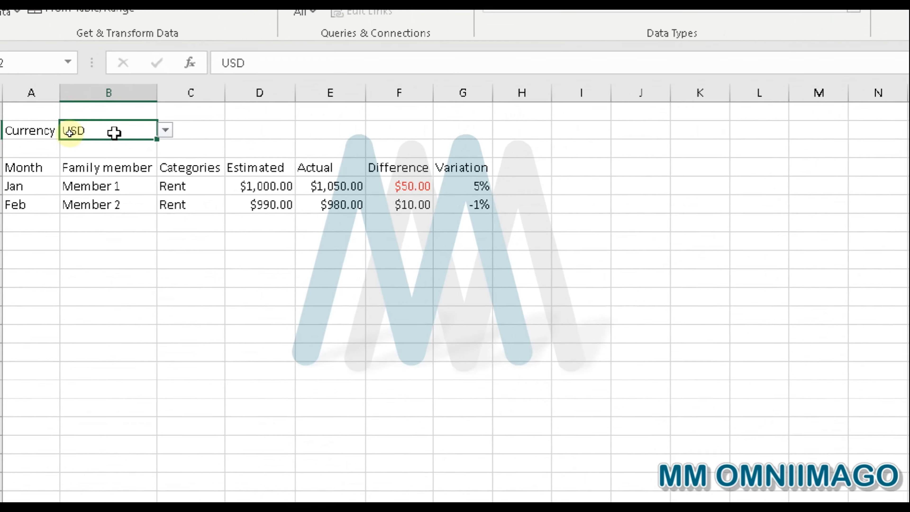
{"action": "key", "text": "ctrl+c"}
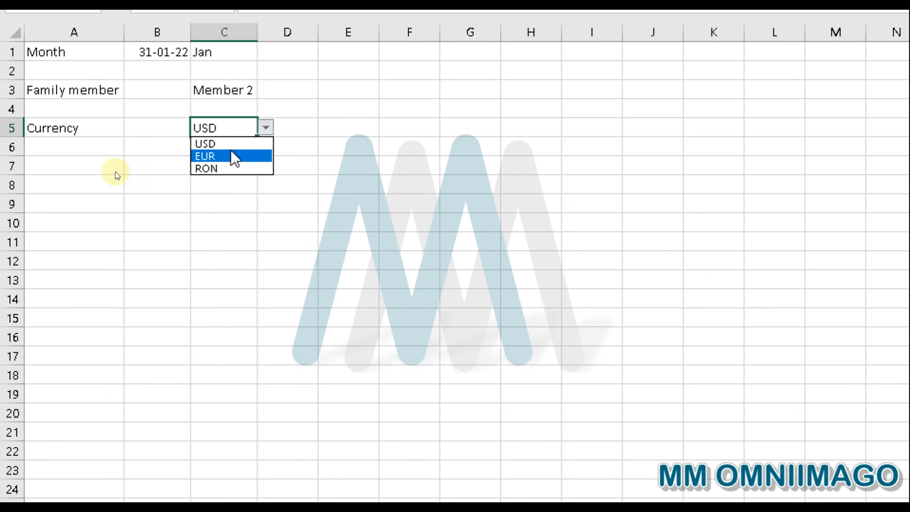
{"action": "key", "text": "ctrl+v"}
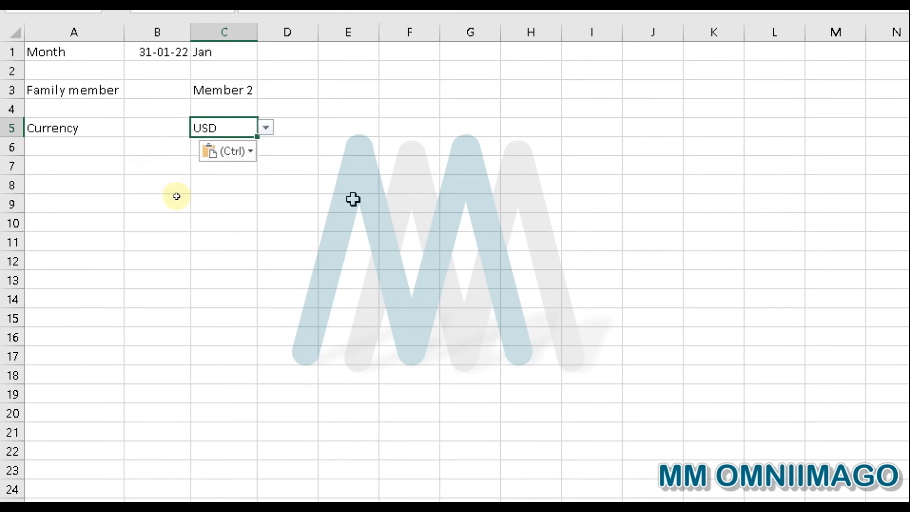
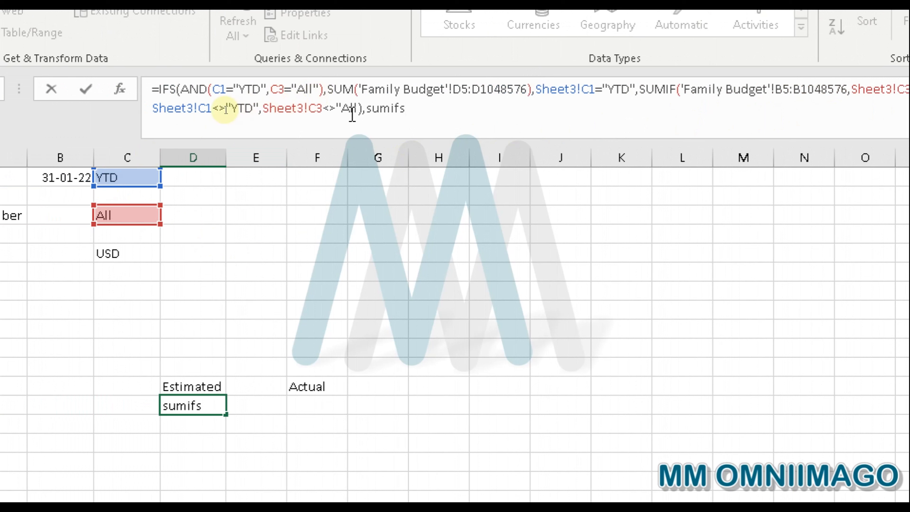
- Add the missing closing quote so the last condition in the Estimated formula reads Sheet3!C3<>"All"
{"action": "double_click", "coordinate": [392, 113]}
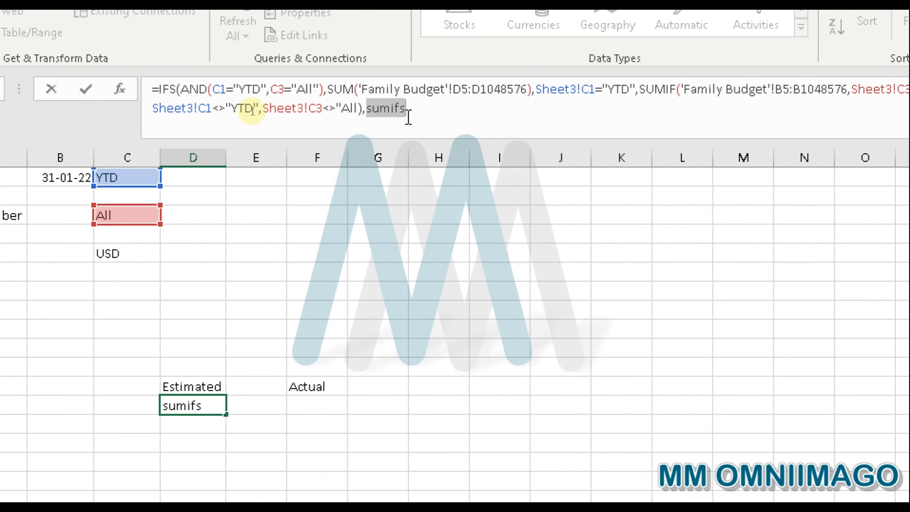
{"action": "type", "text": "Sum"}
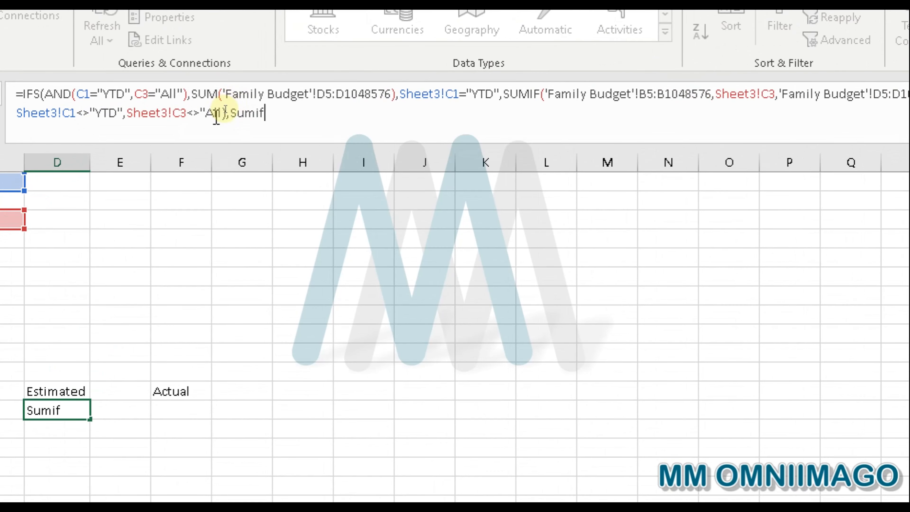
{"action": "left_click", "coordinate": [230, 108]}
{"action": "type", "text": ",C3="}
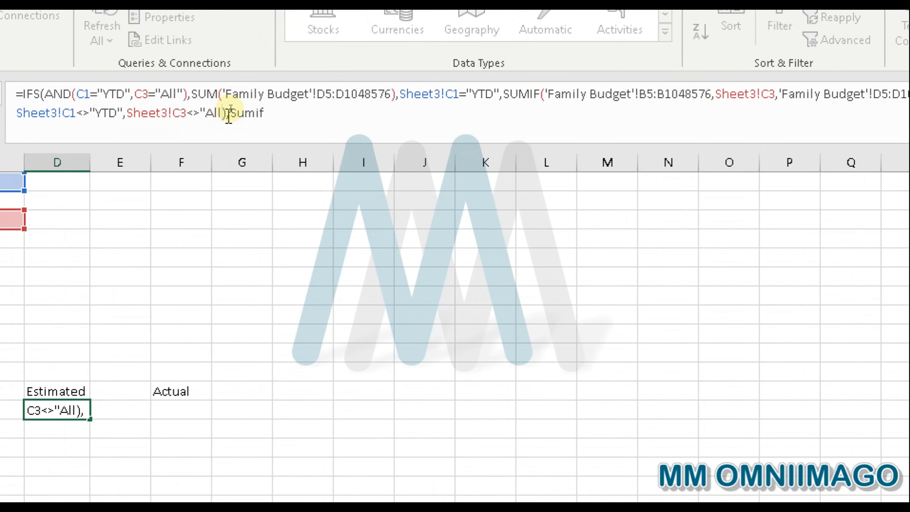
{"action": "type", "text": "\""}
- Insert the SUMIFS function as the result for the last condition of the Estimated IFS formula
{"action": "left_click_drag", "start_coordinate": [236, 113], "coordinate": [268, 113]}
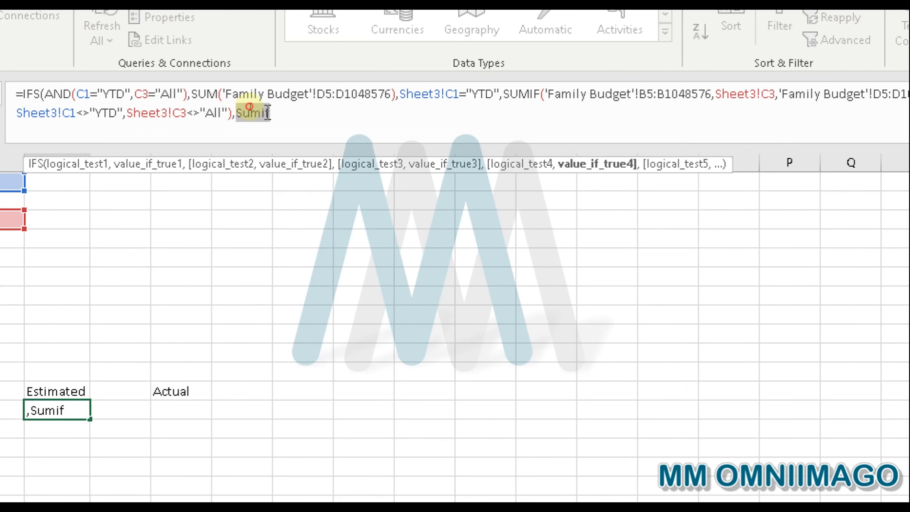
{"action": "type", "text": "sum"}
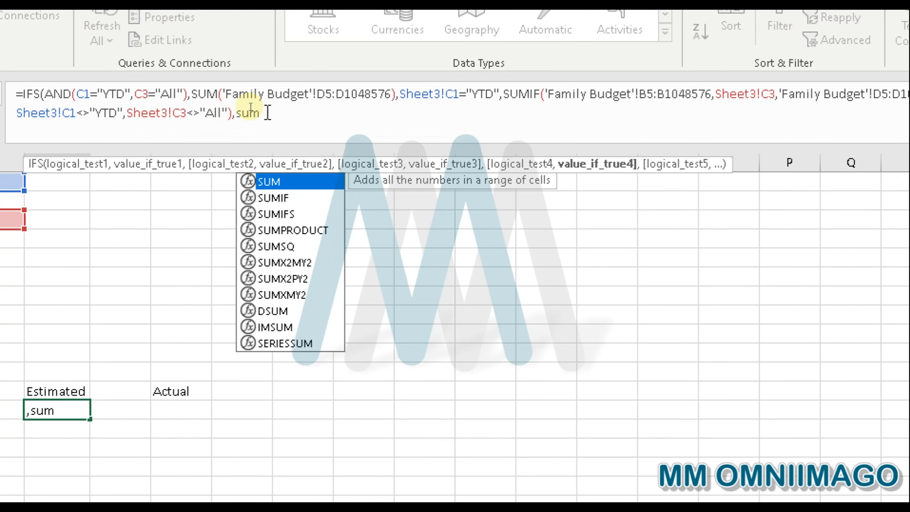
{"action": "key", "text": "Down"}
{"action": "key", "text": "Down"}
{"action": "key", "text": "Tab"}
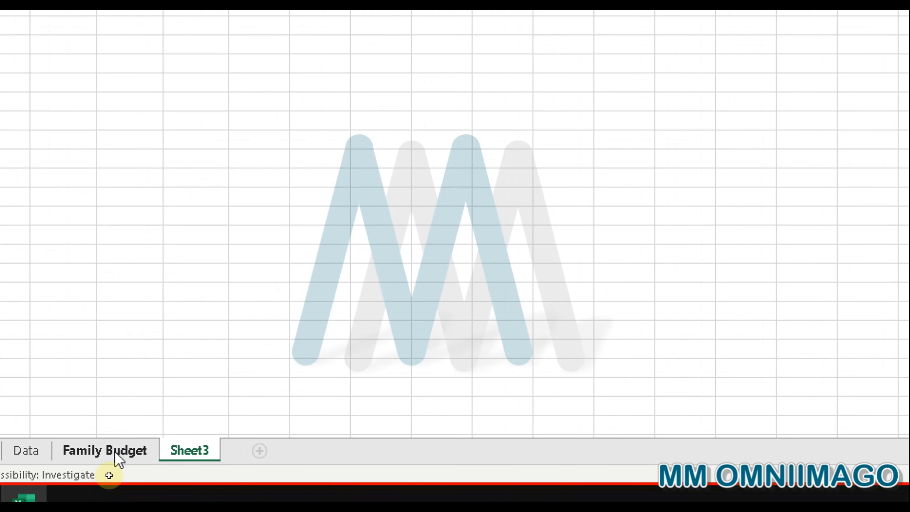
- Set the SUMIFS sum range to 'Family Budget'!D5:D1048576 and continue to the first criteria range
{"action": "left_click", "coordinate": [115, 452]}
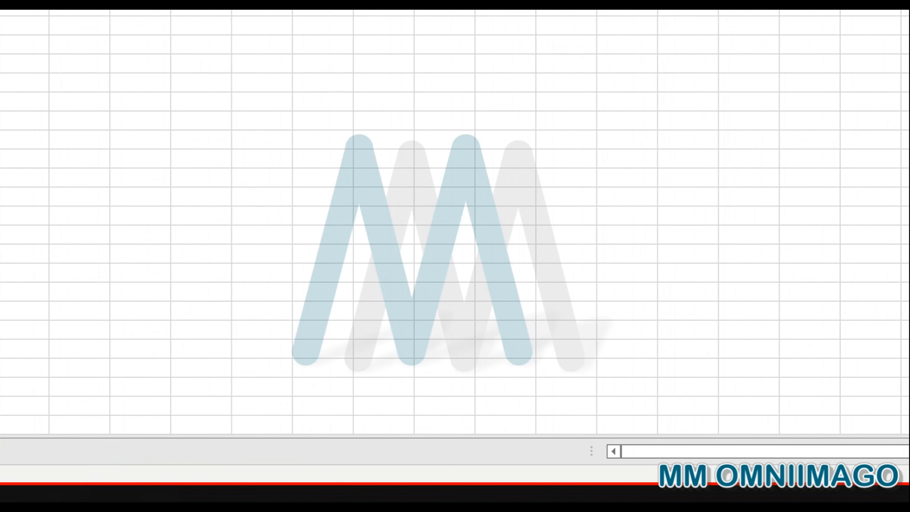
{"action": "left_click_drag", "start_coordinate": [902, 416], "coordinate": [902, 69]}
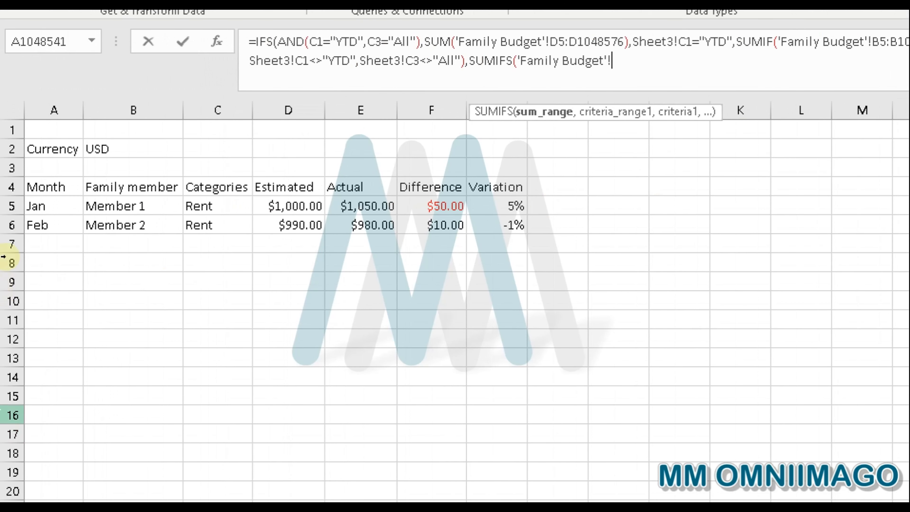
{"action": "left_click", "coordinate": [284, 206]}
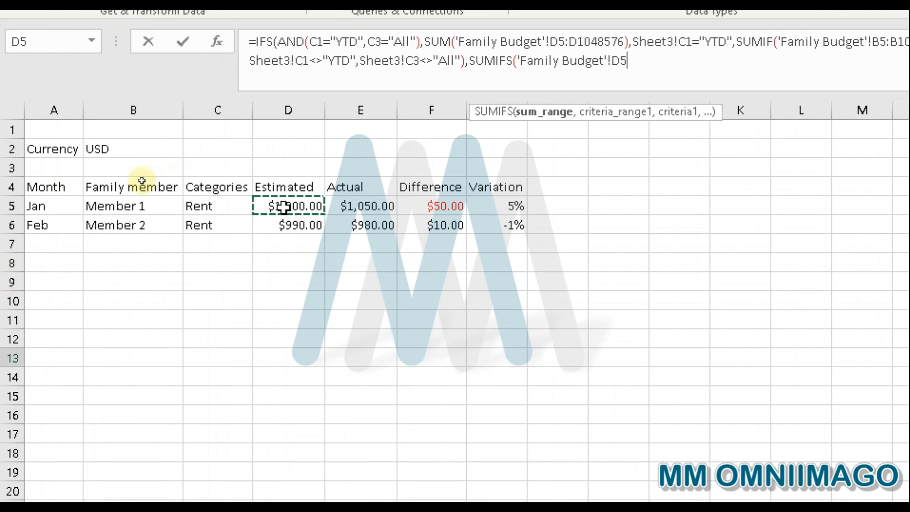
{"action": "key", "text": "ctrl+shift+Down"}
{"action": "key", "text": "ctrl+shift+Down"}
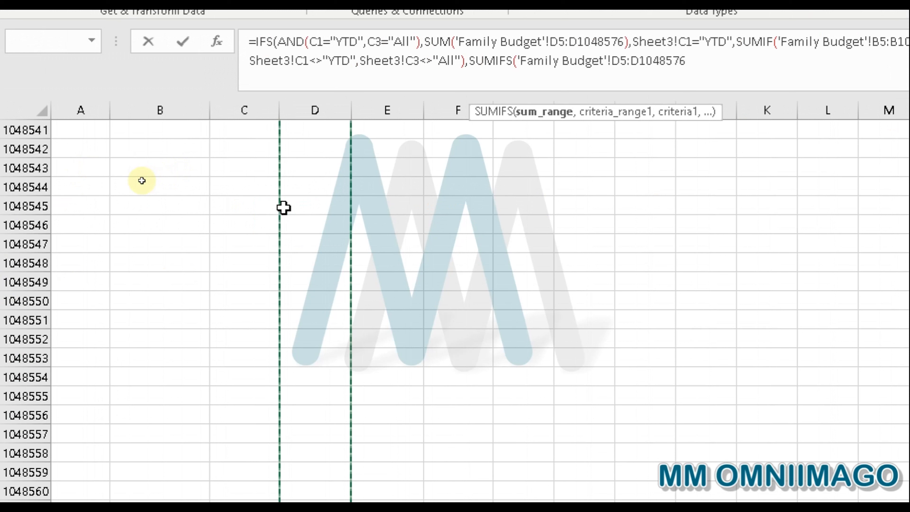
{"action": "type", "text": ","}
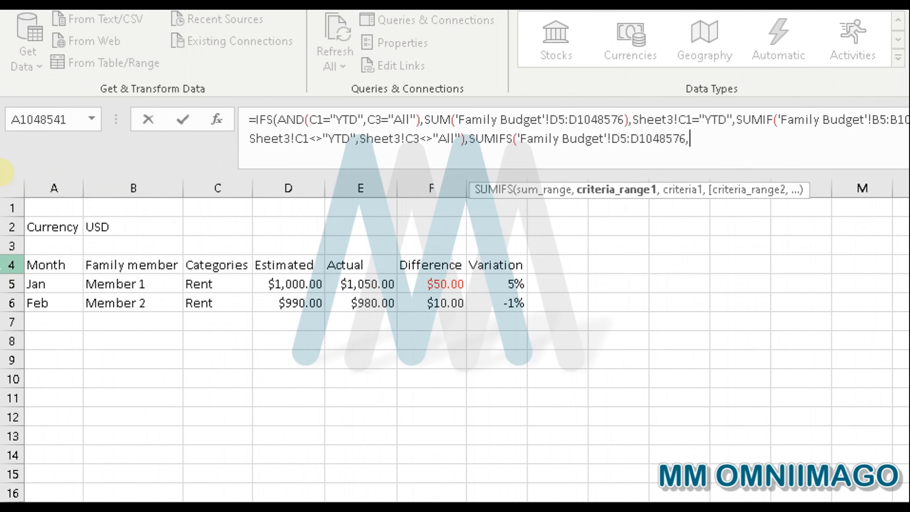
- Set the first SUMIFS criteria range to 'Family Budget'!A5:A1048576 with the month cell Sheet3!C1 as its criterion
{"action": "left_click", "coordinate": [48, 283]}
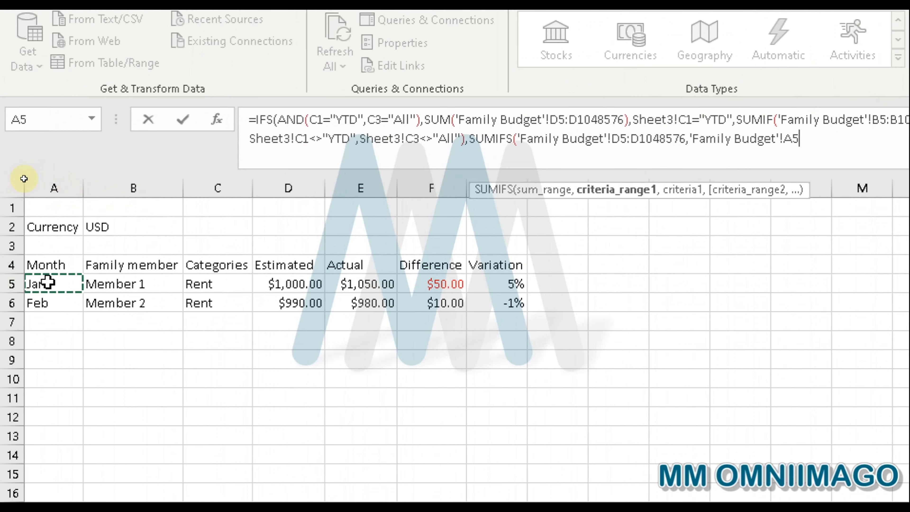
{"action": "left_click_drag", "start_coordinate": [47, 283], "coordinate": [45, 300]}
{"action": "key", "text": "ctrl+shift+Down"}
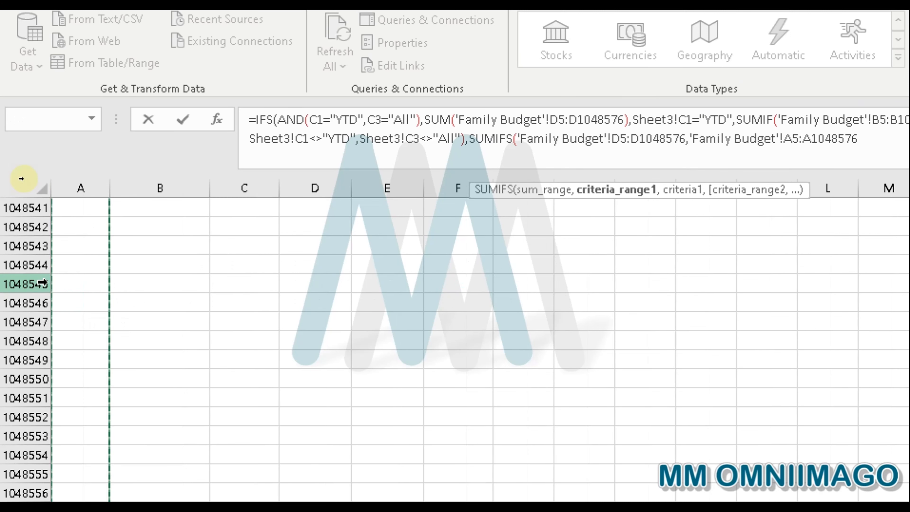
{"action": "type", "text": ","}
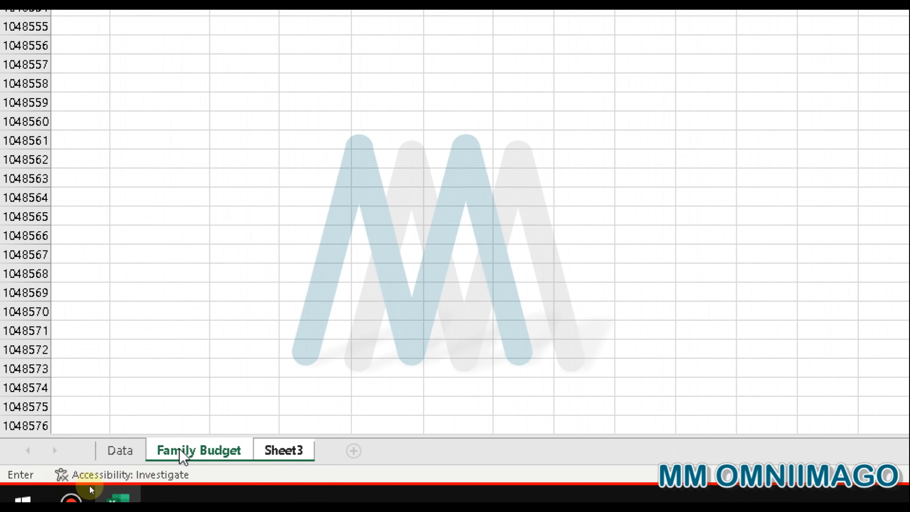
{"action": "left_click", "coordinate": [299, 455]}
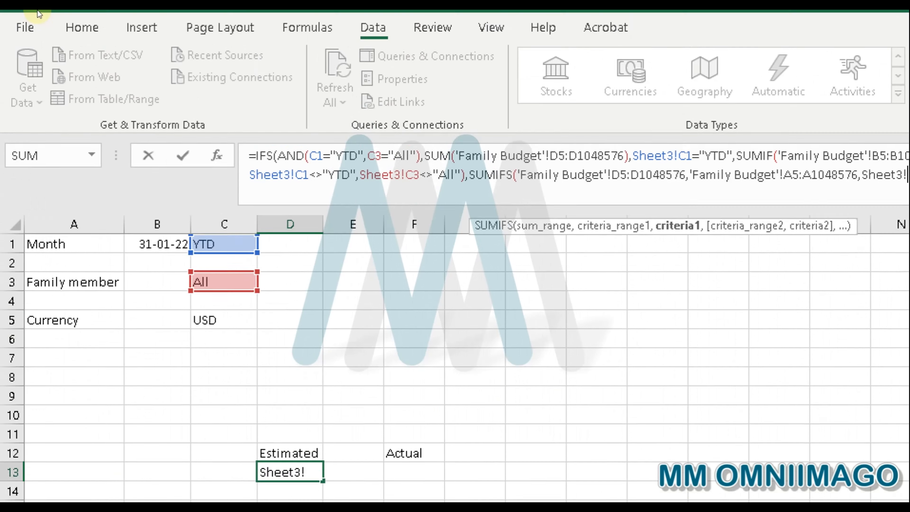
{"action": "left_click", "coordinate": [224, 105]}
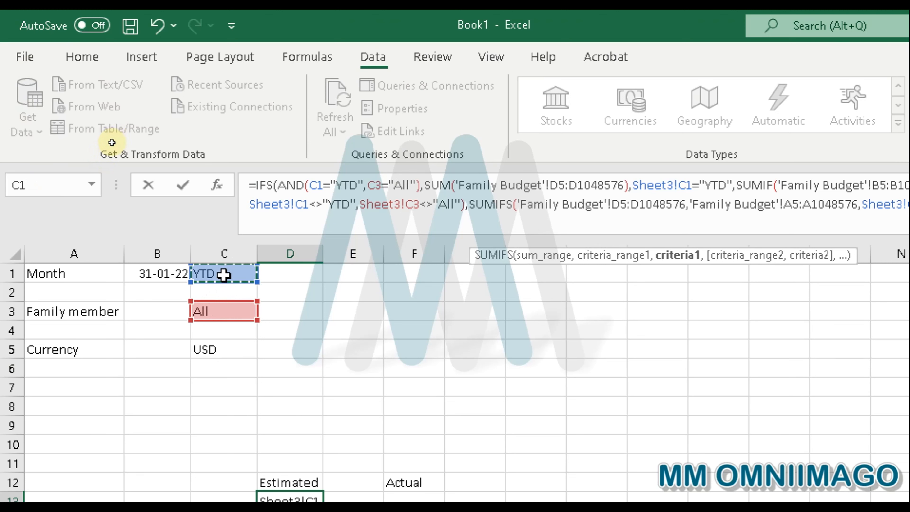
{"action": "type", "text": ","}
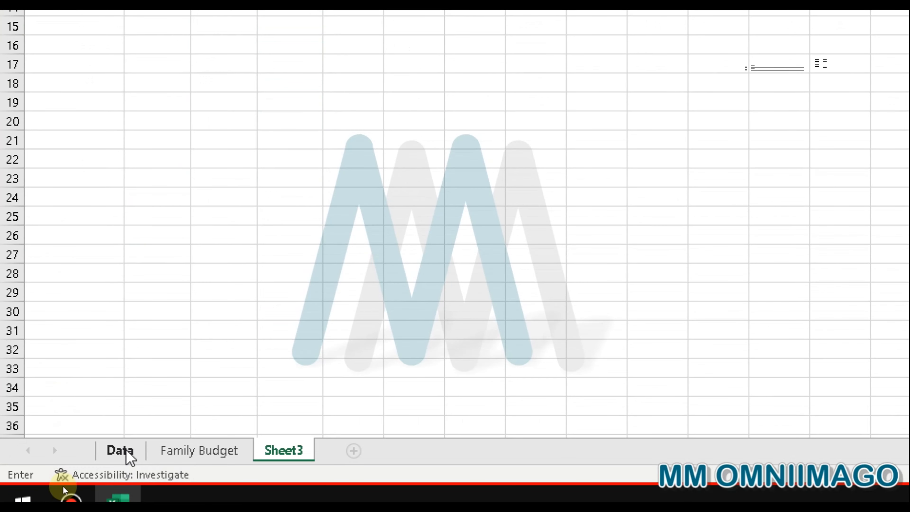
- Add B5:B1048576 as the second SUMIFS criteria range with the family member cell Sheet3!C3 as its criterion
{"action": "left_click", "coordinate": [183, 452]}
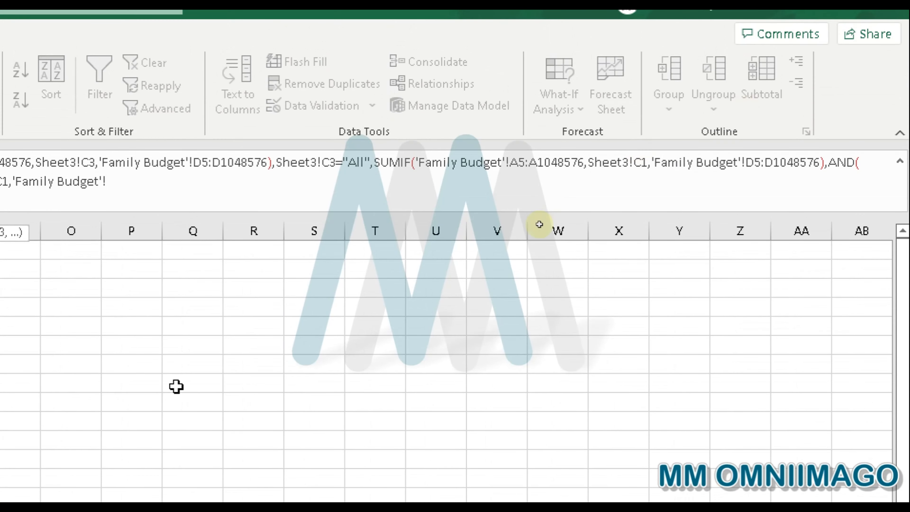
{"action": "left_click", "coordinate": [170, 329]}
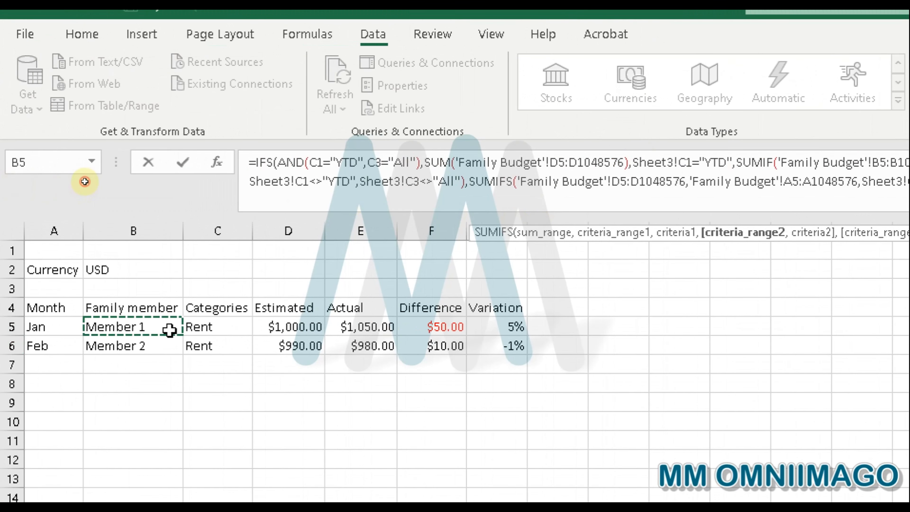
{"action": "key", "text": "ctrl+shift+Down"}
{"action": "key", "text": "ctrl+shift+Down"}
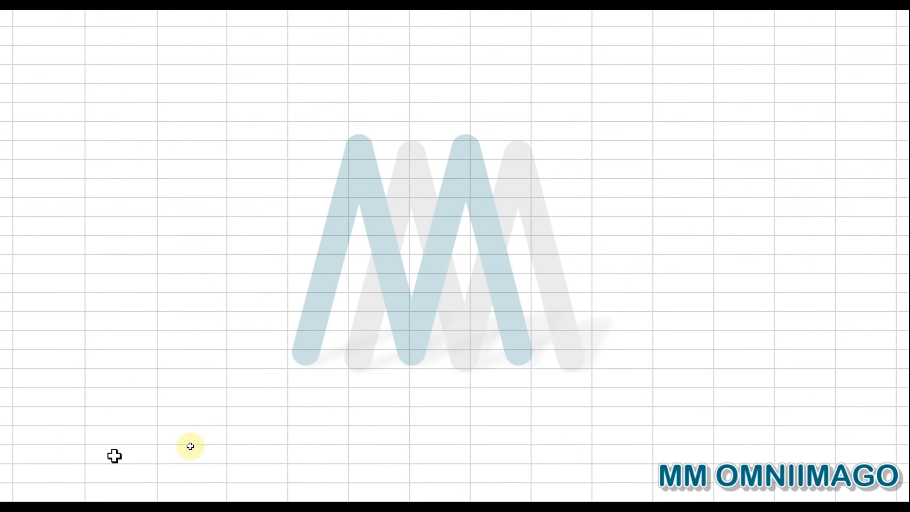
{"action": "left_click", "coordinate": [135, 453]}
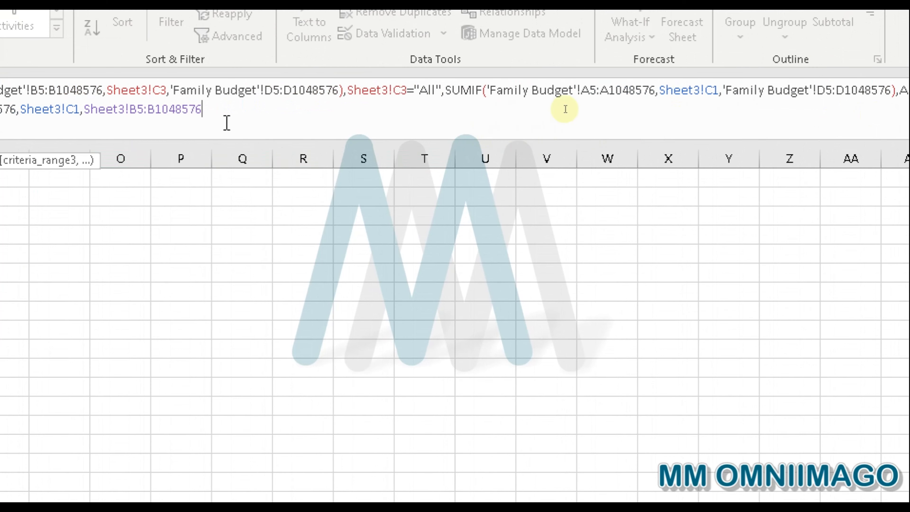
{"action": "type", "text": ","}
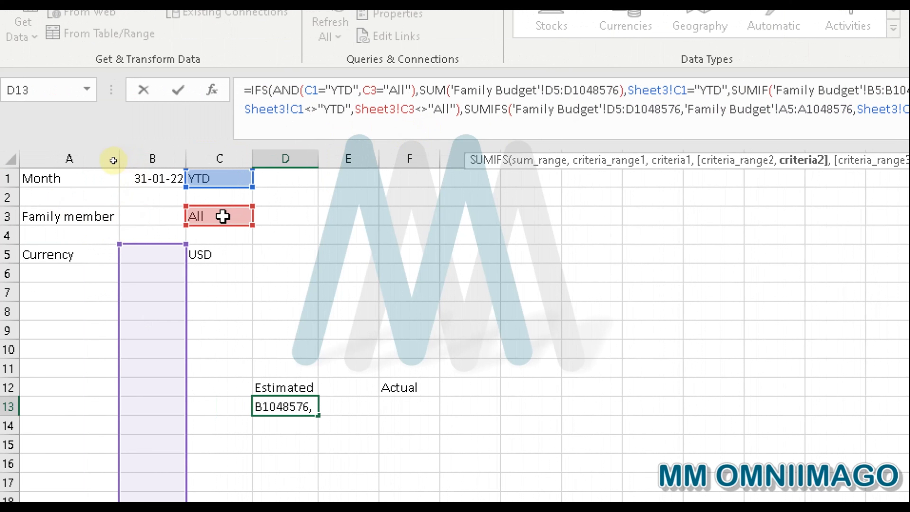
{"action": "left_click", "coordinate": [222, 216]}
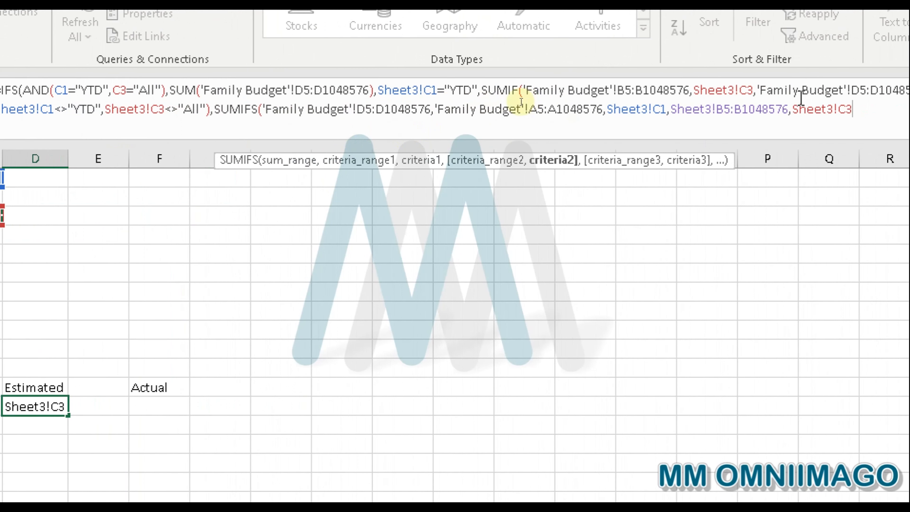
- Review the SUMIFS arguments, close the parentheses and enter the completed Estimated formula in D13
{"action": "left_click", "coordinate": [631, 110]}
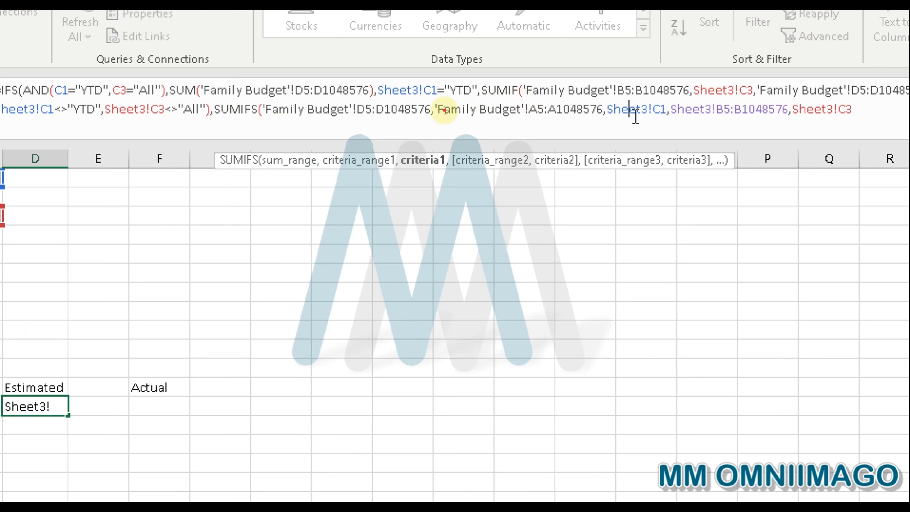
{"action": "left_click", "coordinate": [704, 115]}
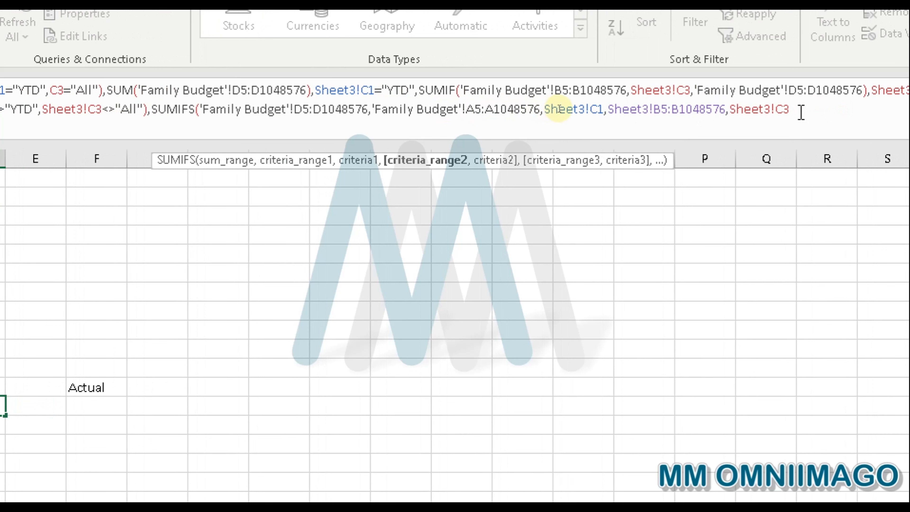
{"action": "left_click", "coordinate": [863, 111]}
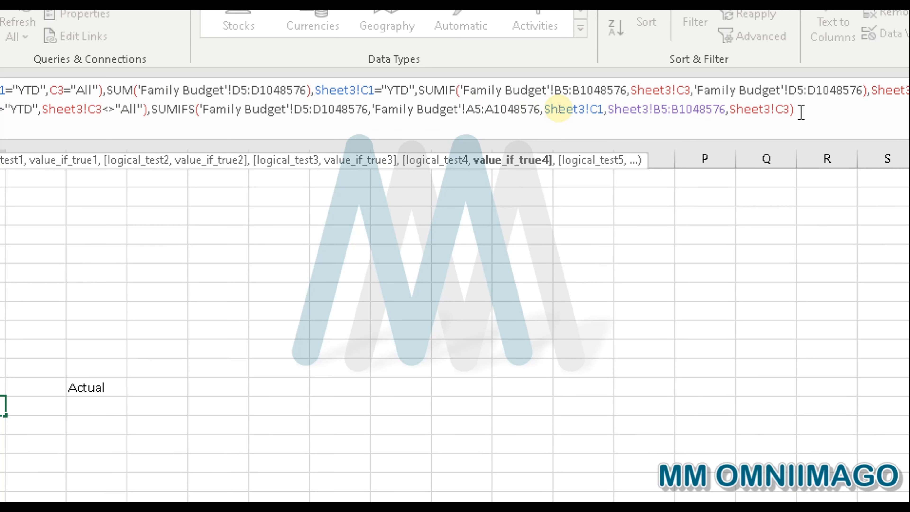
{"action": "key", "text": "Return"}
{"action": "key", "text": "Return"}
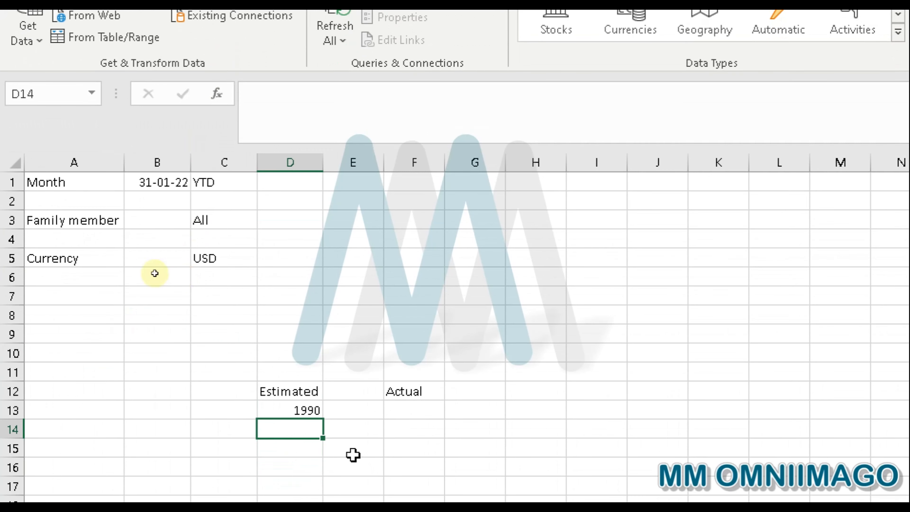
{"action": "left_click", "coordinate": [295, 309]}
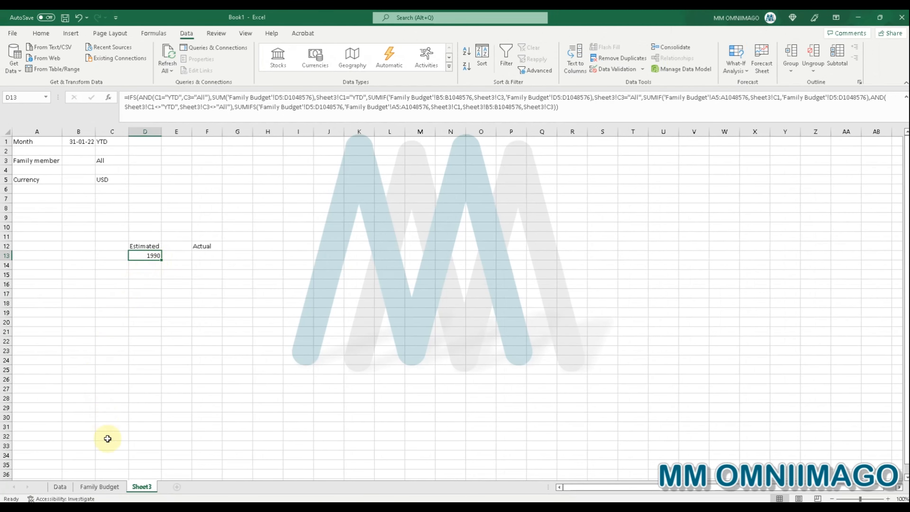
- Check the sum of the estimated amounts D5:D6 on the Family Budget sheet against the Estimated total on Sheet3
{"action": "left_click", "coordinate": [102, 487]}
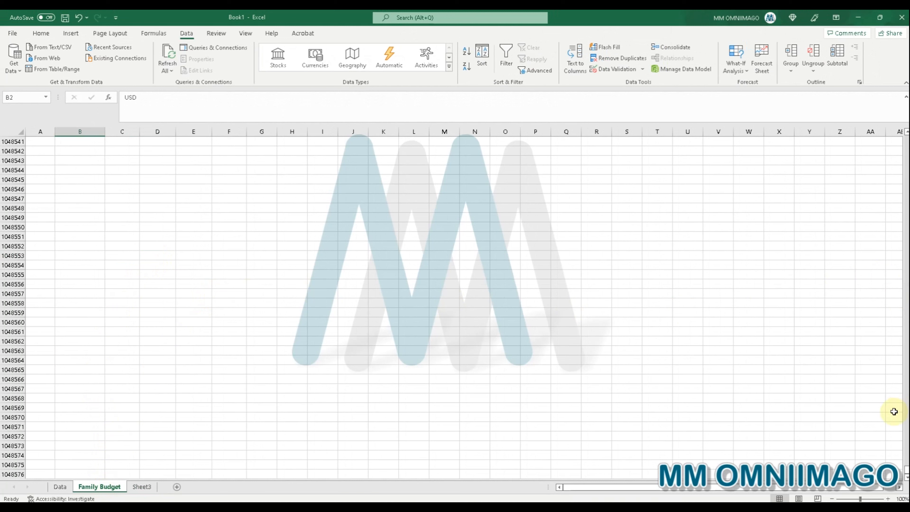
{"action": "left_click", "coordinate": [203, 383]}
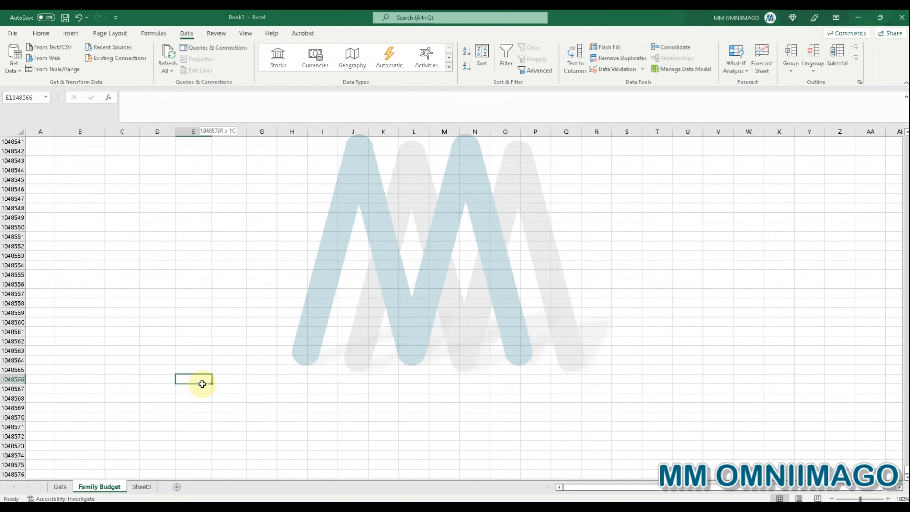
{"action": "key", "text": "ctrl+shift+Up"}
{"action": "scroll", "coordinate": [239, 312], "scroll_direction": "up", "scroll_amount": 2}
{"action": "left_click_drag", "start_coordinate": [184, 178], "coordinate": [142, 191]}
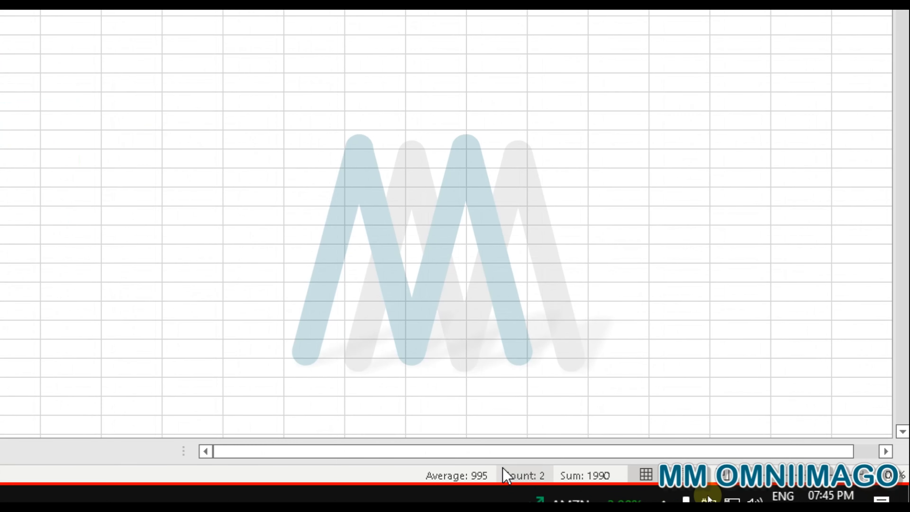
{"action": "left_click", "coordinate": [621, 476]}
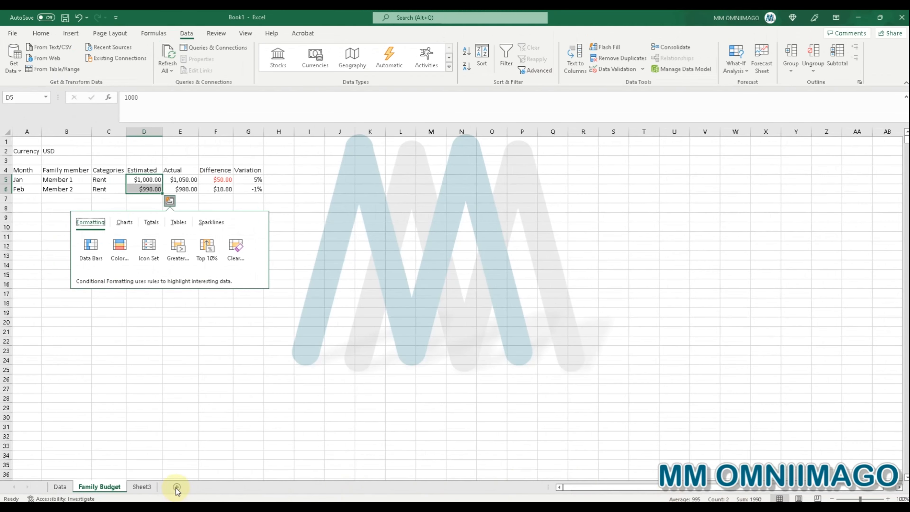
{"action": "left_click", "coordinate": [142, 486]}
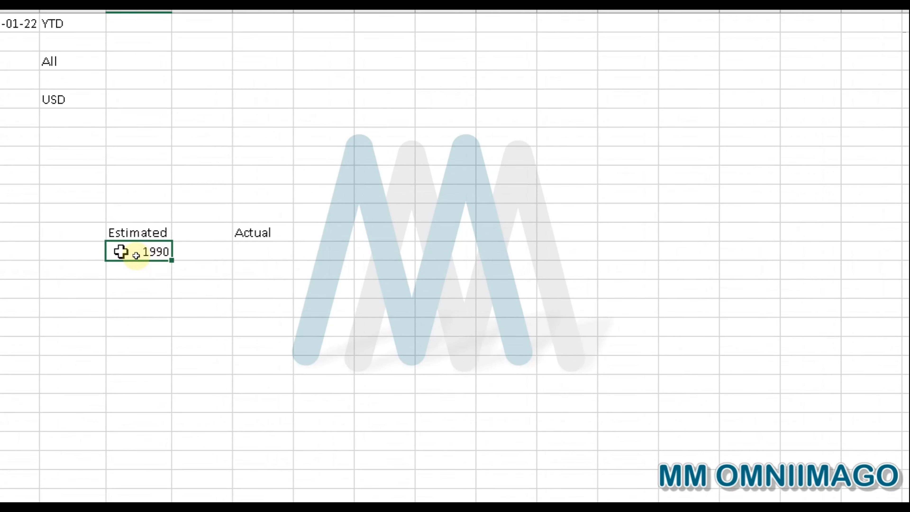
{"action": "key", "text": "Return"}
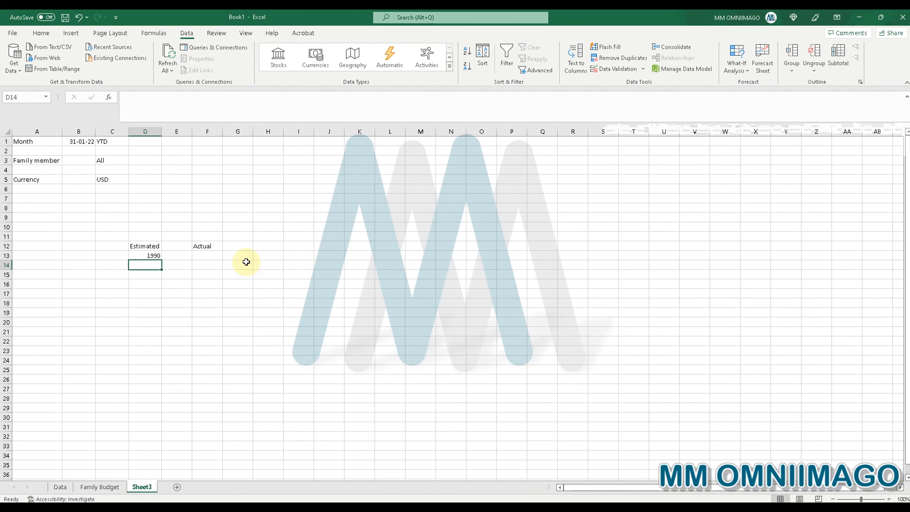
- Rename Sheet3 as Dashboard
{"action": "right_click", "coordinate": [135, 490]}
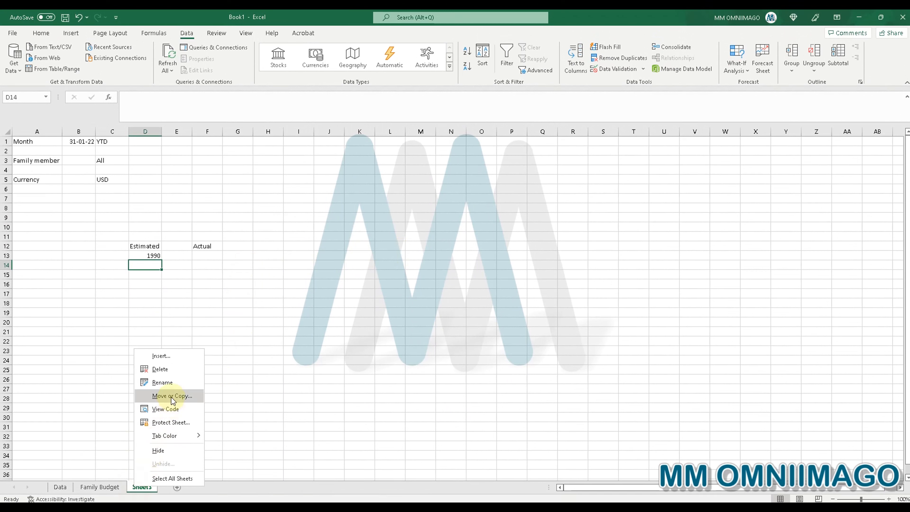
{"action": "left_click", "coordinate": [174, 386]}
{"action": "type", "text": "Dashboard"}
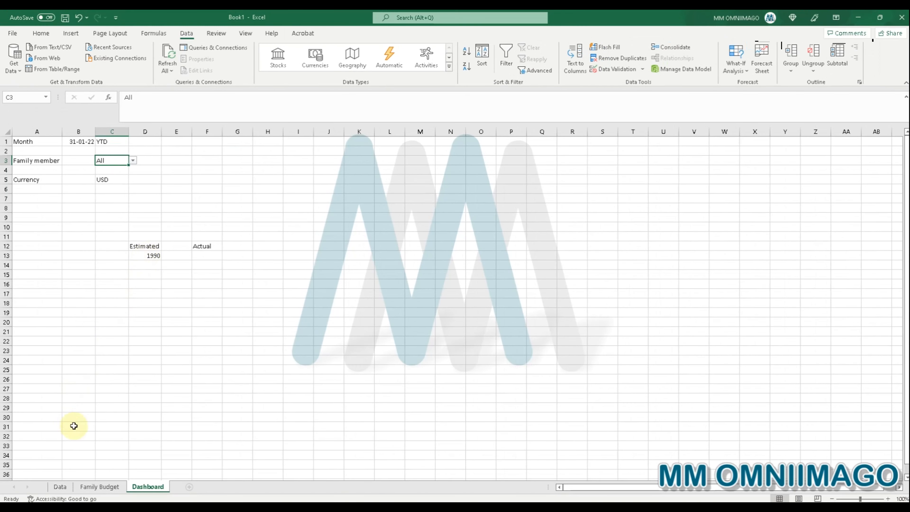
- Compare the Family Budget estimated amounts in D5:D6 with the Estimated total and its formula in Dashboard cell D13
{"action": "left_click", "coordinate": [98, 486]}
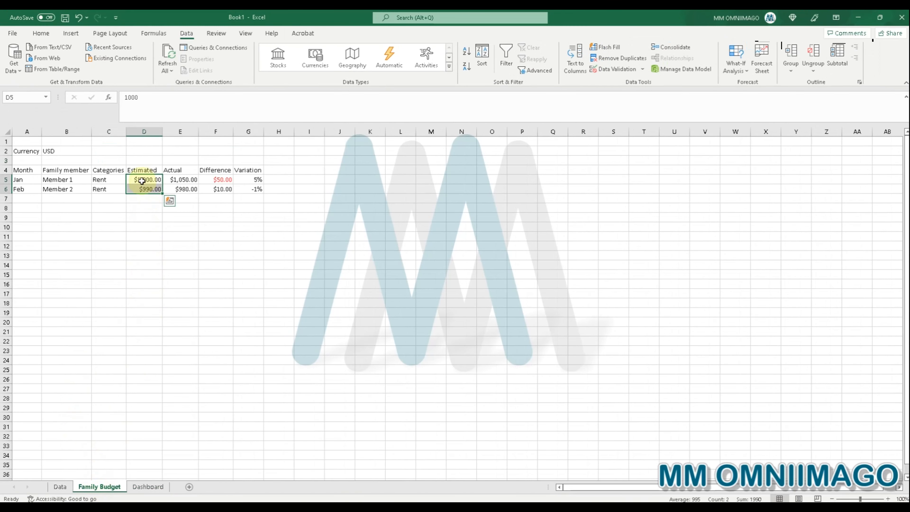
{"action": "left_click_drag", "start_coordinate": [151, 182], "coordinate": [145, 186]}
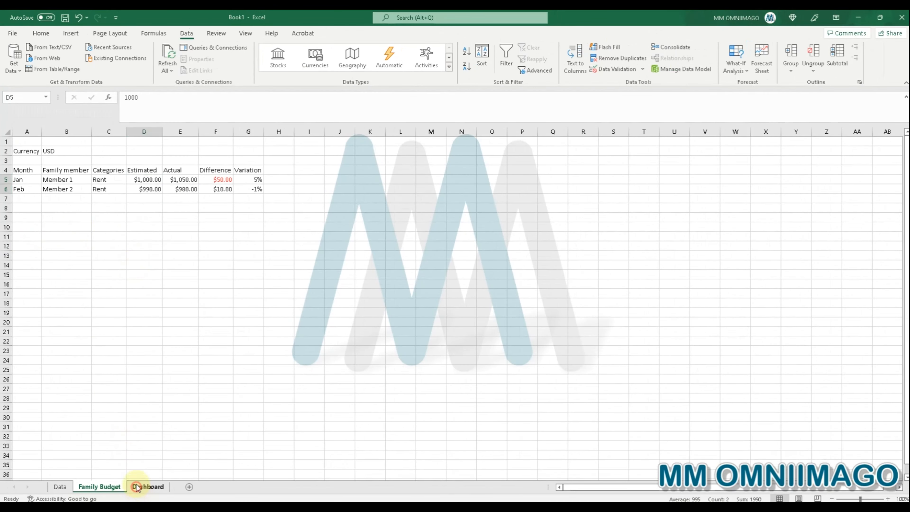
{"action": "left_click", "coordinate": [137, 488]}
{"action": "left_click", "coordinate": [147, 255]}
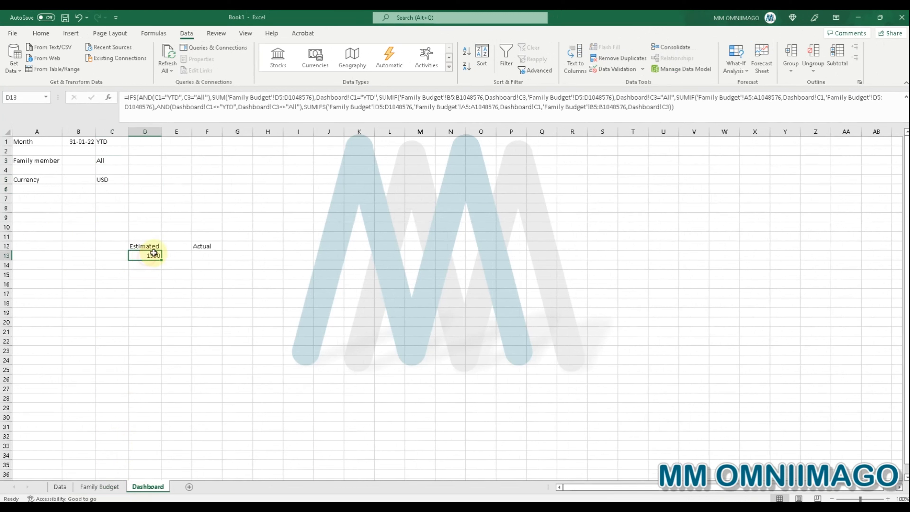
- Set the Dashboard month in C1 to Jan and the family member in C3 to Member 1
{"action": "left_click", "coordinate": [119, 146]}
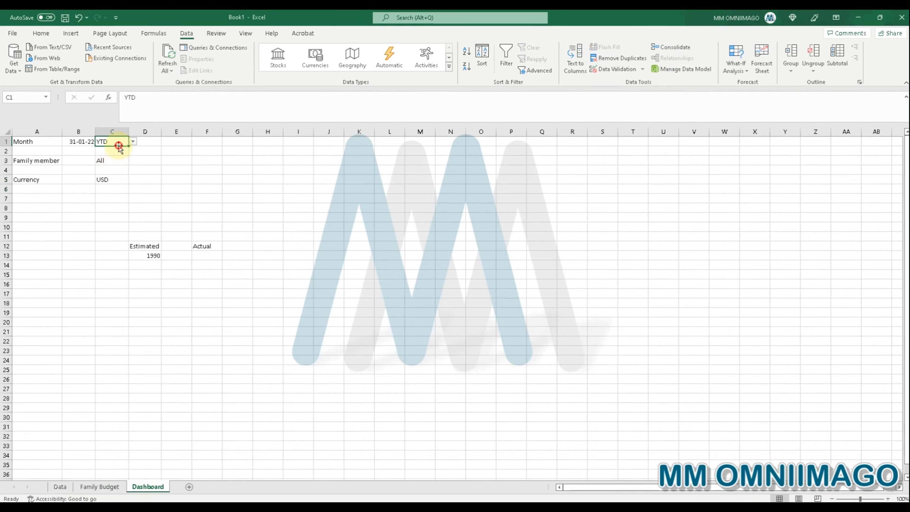
{"action": "left_click", "coordinate": [134, 141]}
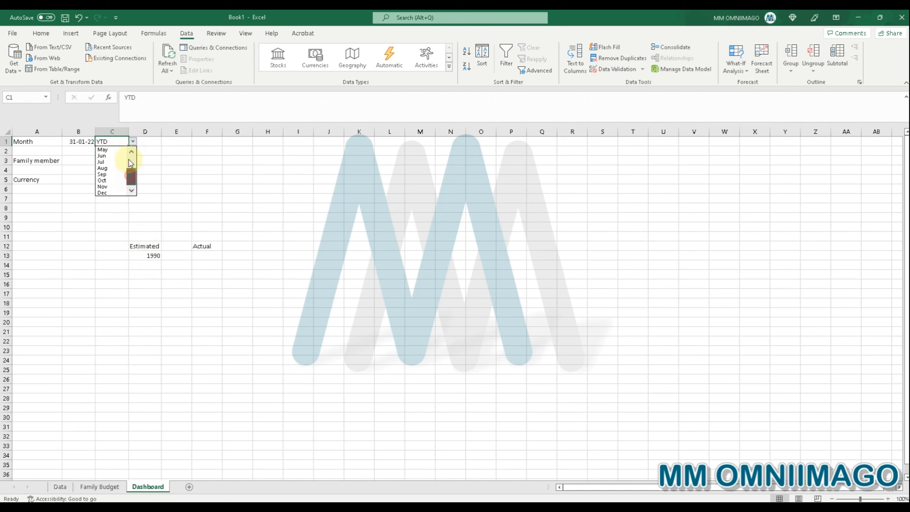
{"action": "left_click", "coordinate": [114, 167]}
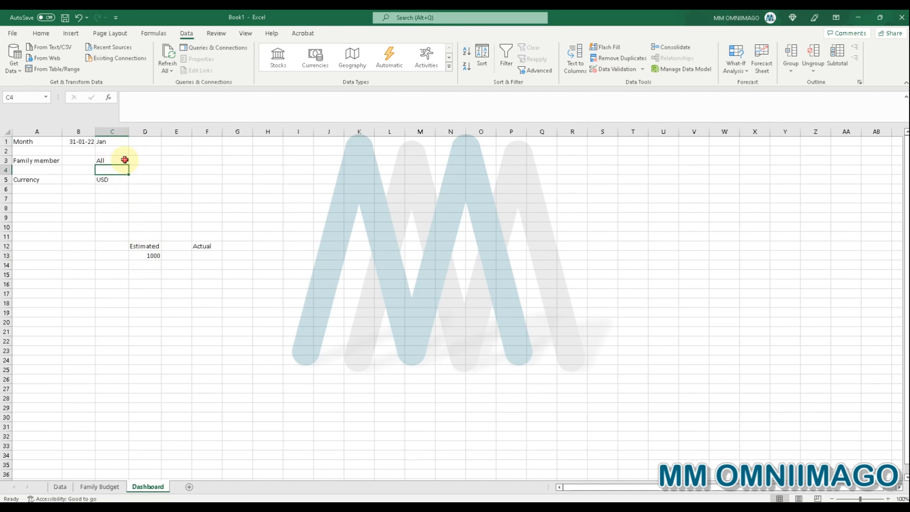
{"action": "left_click", "coordinate": [132, 161]}
{"action": "left_click", "coordinate": [114, 174]}
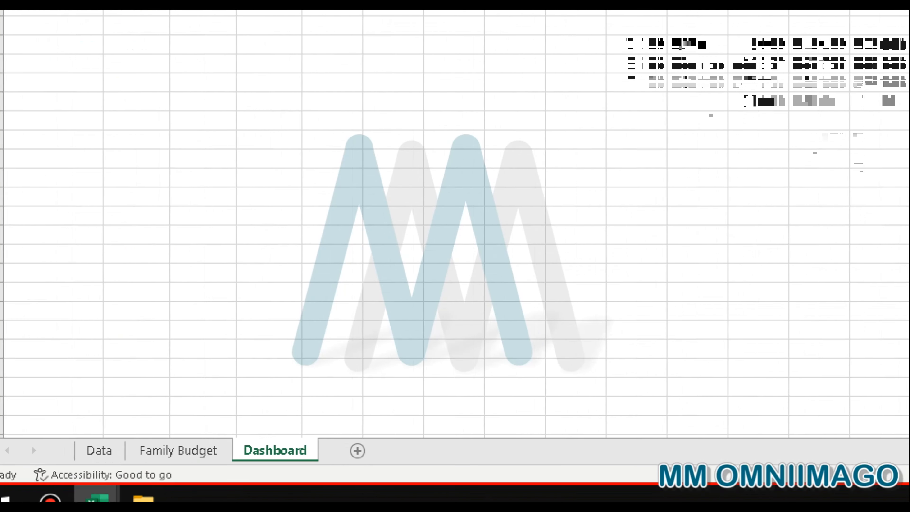
- Check the January estimated amount of Member 1 on the Family Budget sheet
{"action": "left_click", "coordinate": [203, 452]}
{"action": "left_click", "coordinate": [278, 70]}
{"action": "left_click", "coordinate": [92, 69]}
{"action": "left_click", "coordinate": [309, 70]}
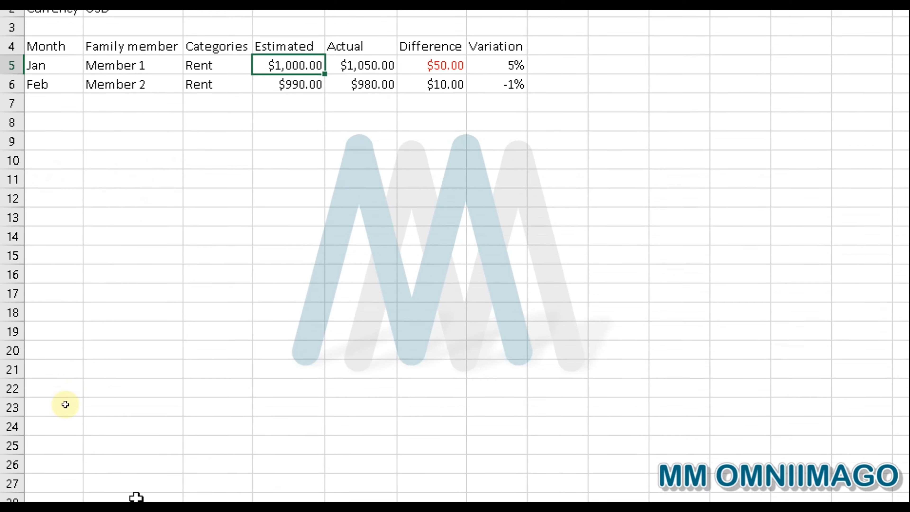
- Set the Dashboard family member in C3 to Member 2 and open the month choices in C1
{"action": "left_click", "coordinate": [297, 450]}
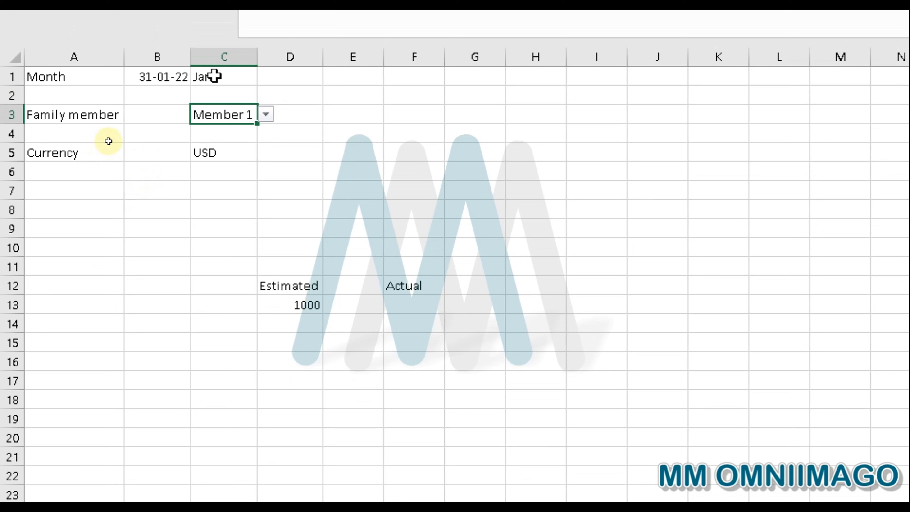
{"action": "left_click", "coordinate": [265, 115]}
{"action": "left_click", "coordinate": [236, 142]}
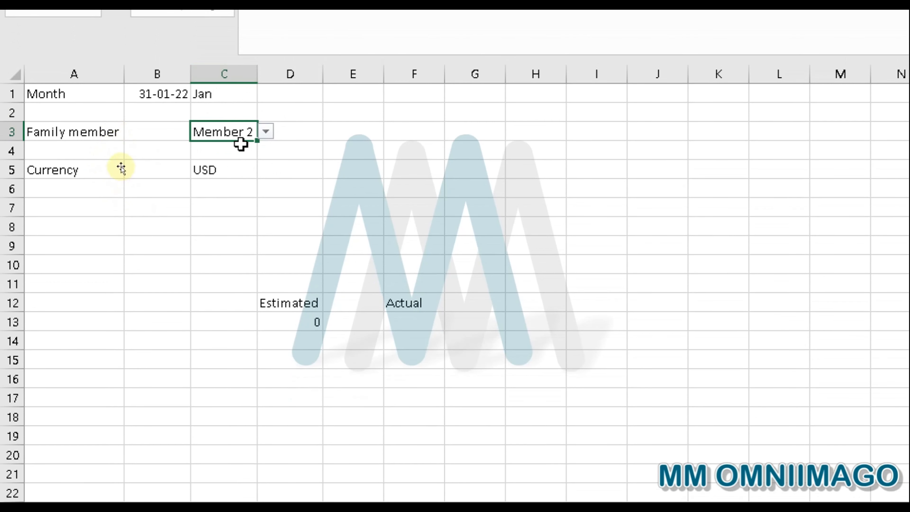
{"action": "left_click", "coordinate": [241, 93]}
{"action": "left_click", "coordinate": [266, 93]}
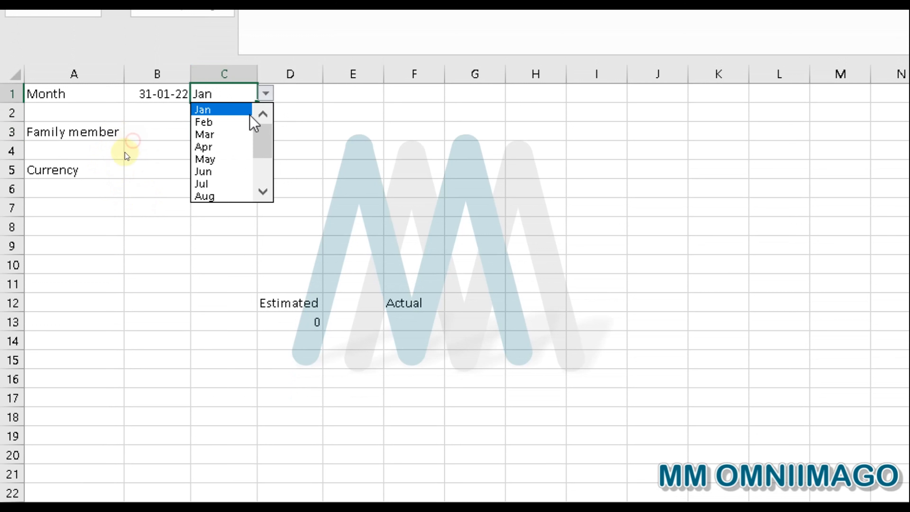
- Set the Dashboard month to Feb and check the Estimated amount against the February row on the Family Budget sheet
{"action": "left_click", "coordinate": [236, 122]}
{"action": "left_click", "coordinate": [299, 321]}
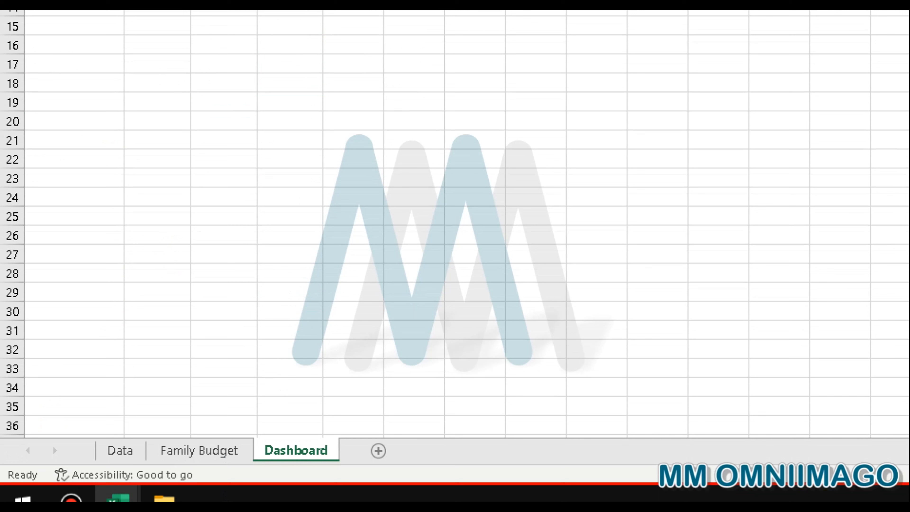
{"action": "left_click", "coordinate": [220, 451]}
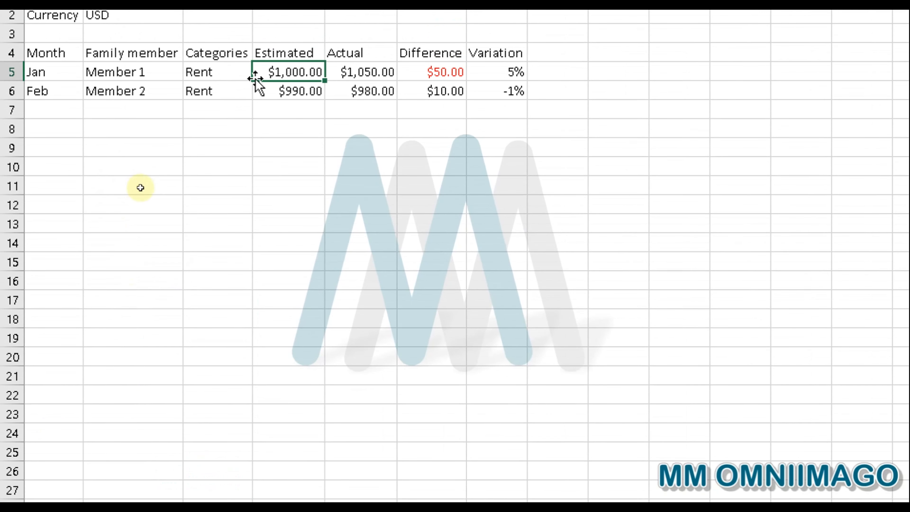
{"action": "left_click", "coordinate": [309, 92]}
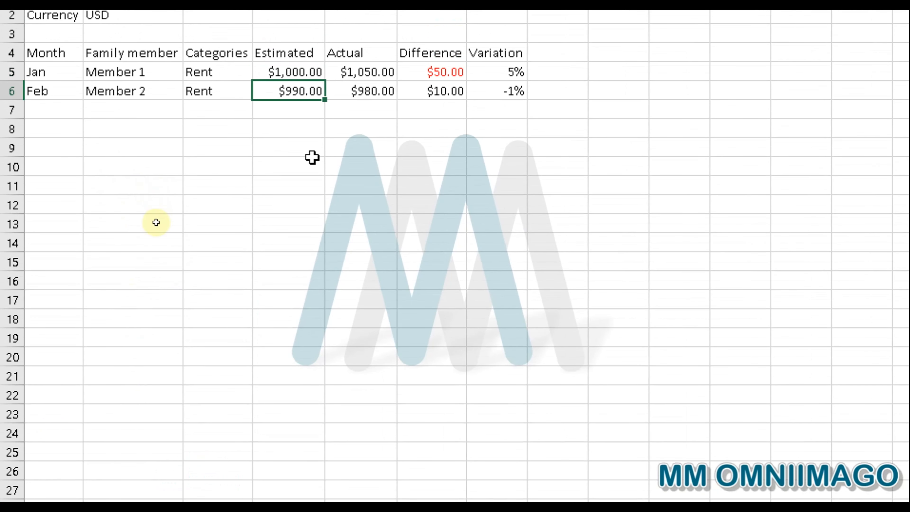
{"action": "left_click", "coordinate": [304, 449]}
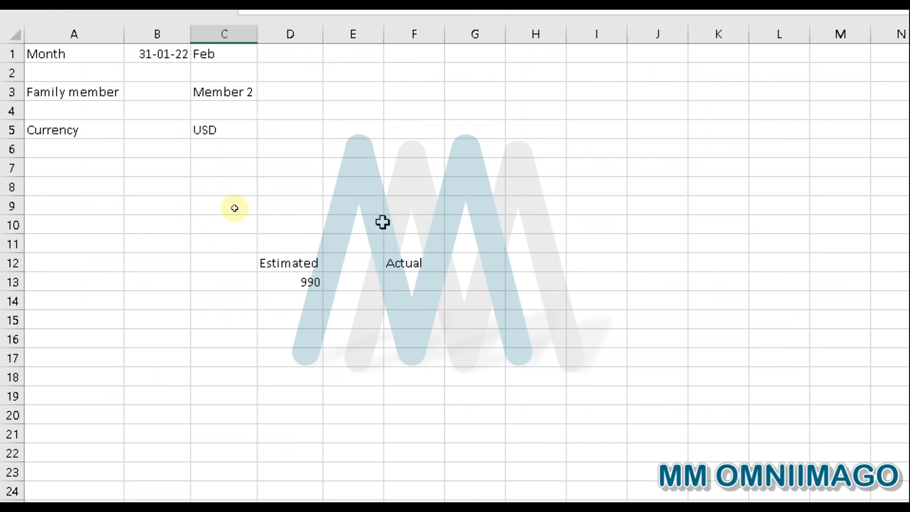
- Copy the full Estimated formula from D13 into cell F13 under Actual on the Dashboard sheet
{"action": "left_click", "coordinate": [420, 278]}
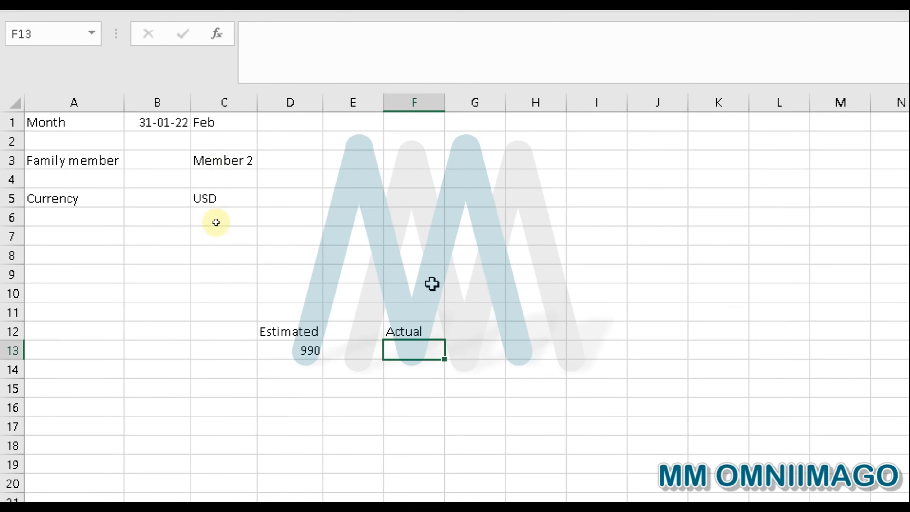
{"action": "left_click", "coordinate": [299, 348]}
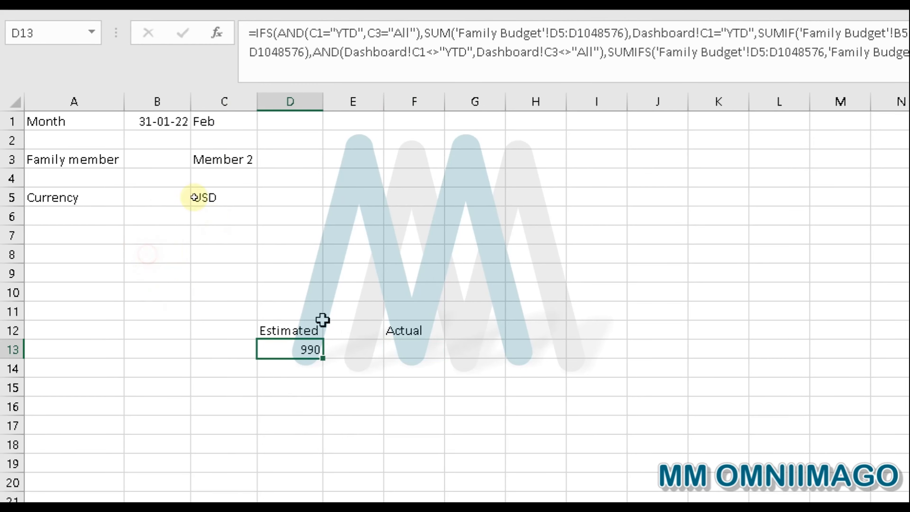
{"action": "left_click_drag", "start_coordinate": [799, 121], "coordinate": [1, 92]}
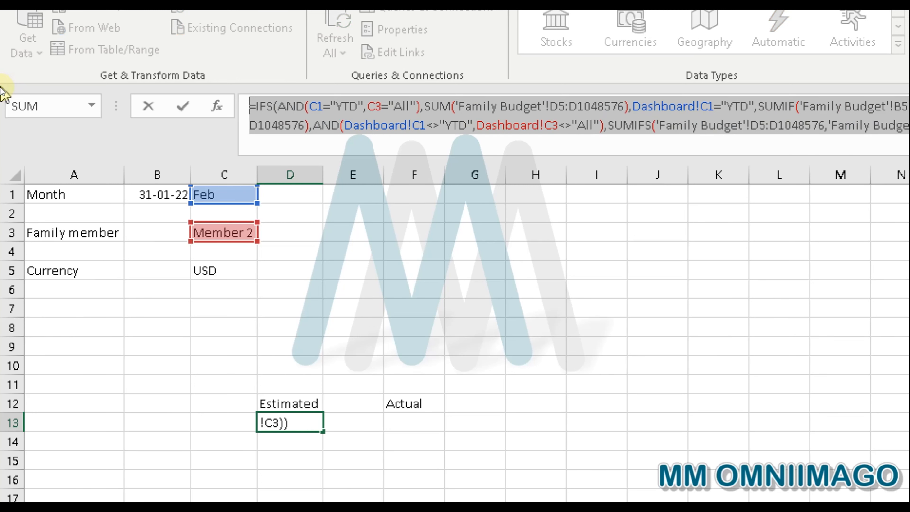
{"action": "key", "text": "Return"}
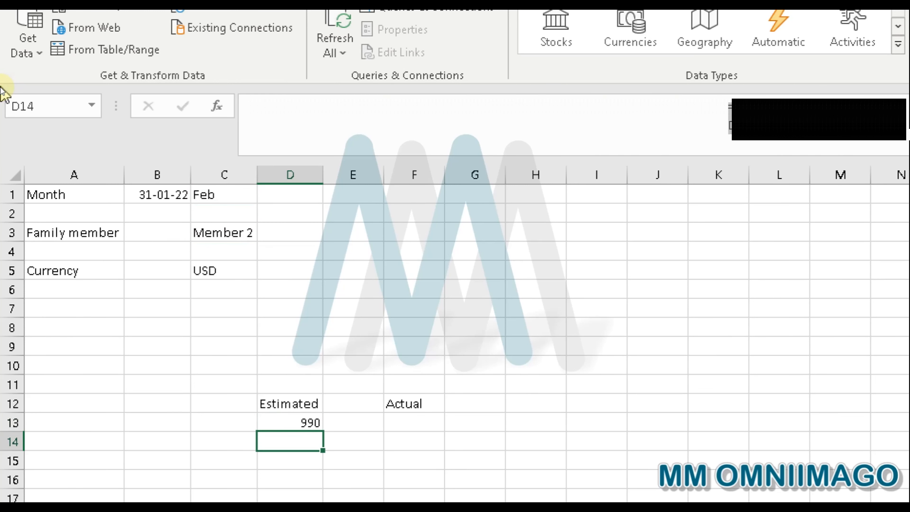
{"action": "left_click", "coordinate": [398, 418]}
{"action": "left_click", "coordinate": [362, 104]}
{"action": "key", "text": "ctrl+v"}
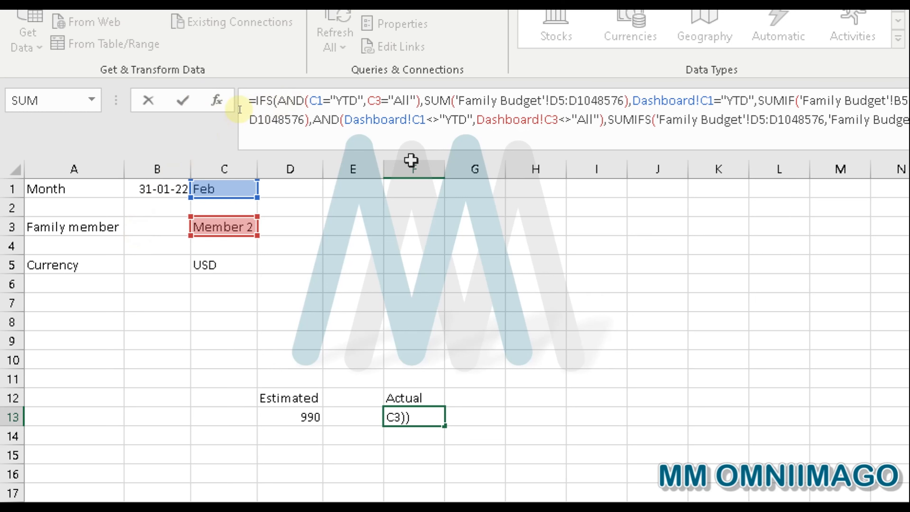
{"action": "key", "text": "Return"}
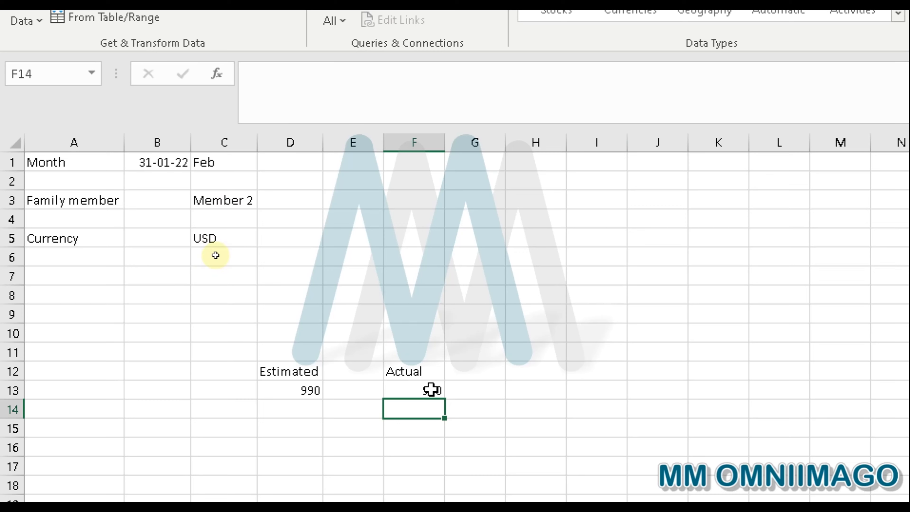
- Change the SUM range in the F13 formula to the Family Budget sheet's Actual column, E5:E1048576, after checking the columns there
{"action": "left_click", "coordinate": [431, 389]}
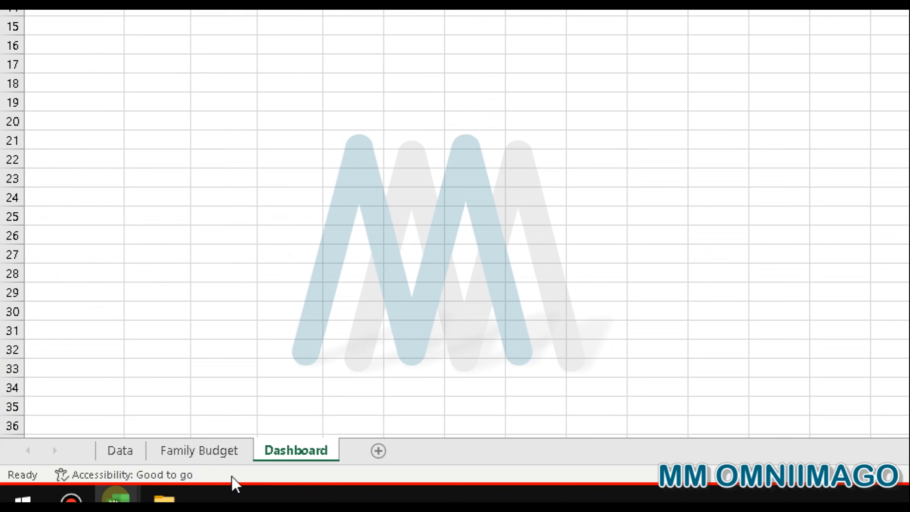
{"action": "left_click", "coordinate": [230, 449]}
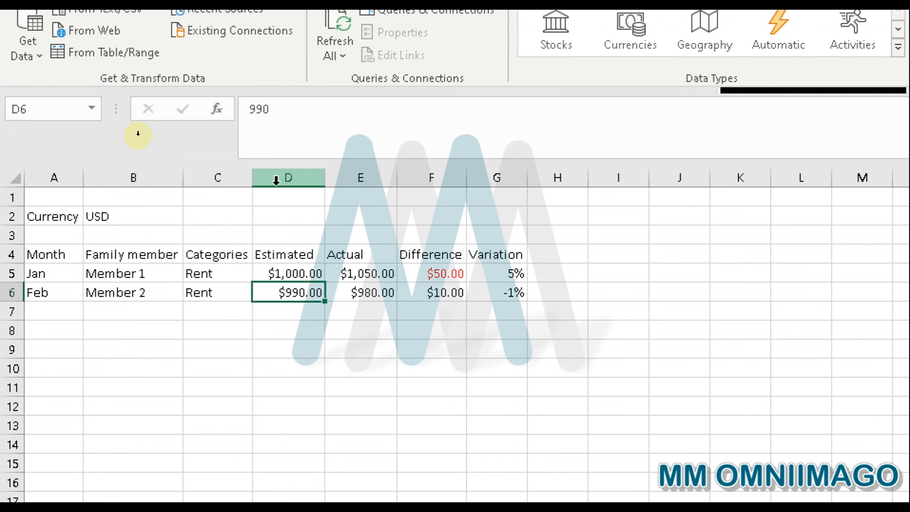
{"action": "left_click", "coordinate": [276, 181]}
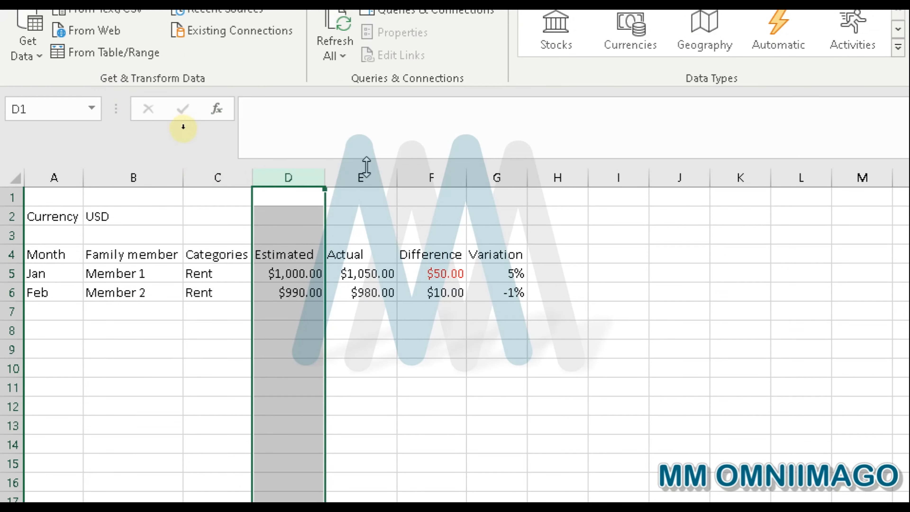
{"action": "left_click", "coordinate": [366, 176]}
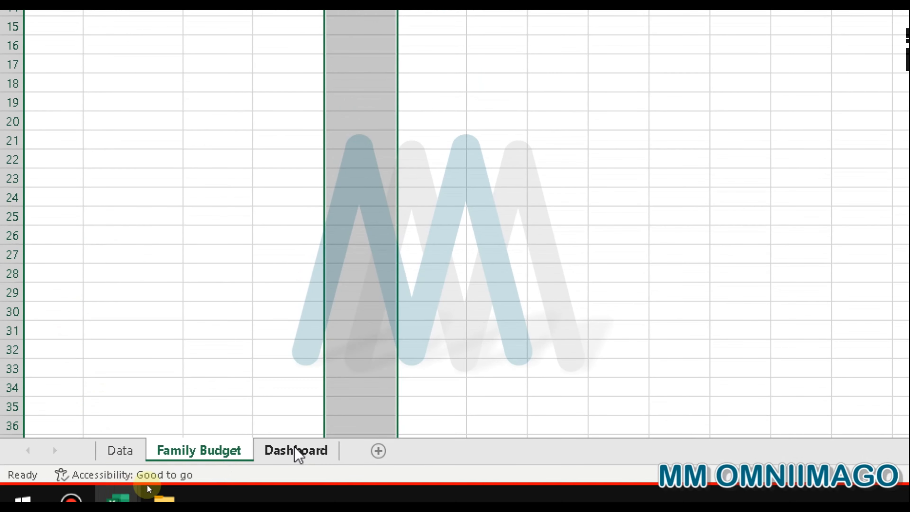
{"action": "left_click", "coordinate": [296, 451]}
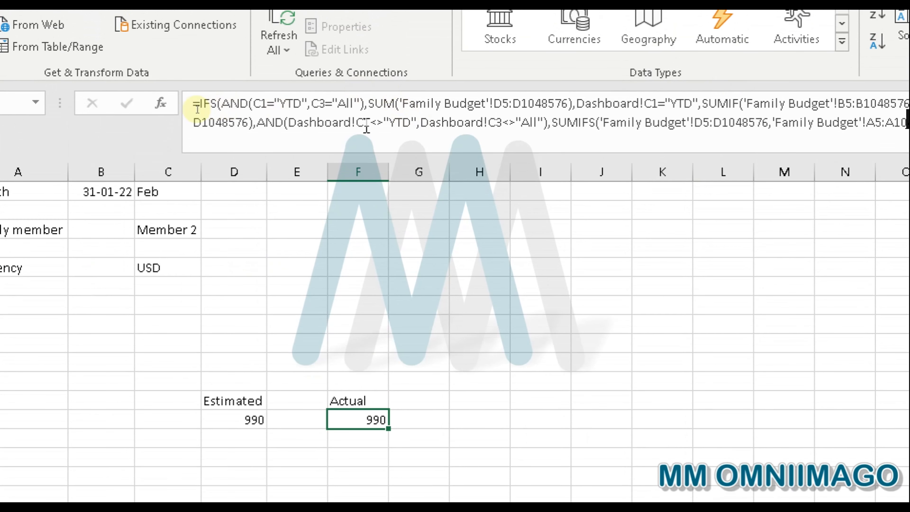
{"action": "left_click", "coordinate": [500, 104]}
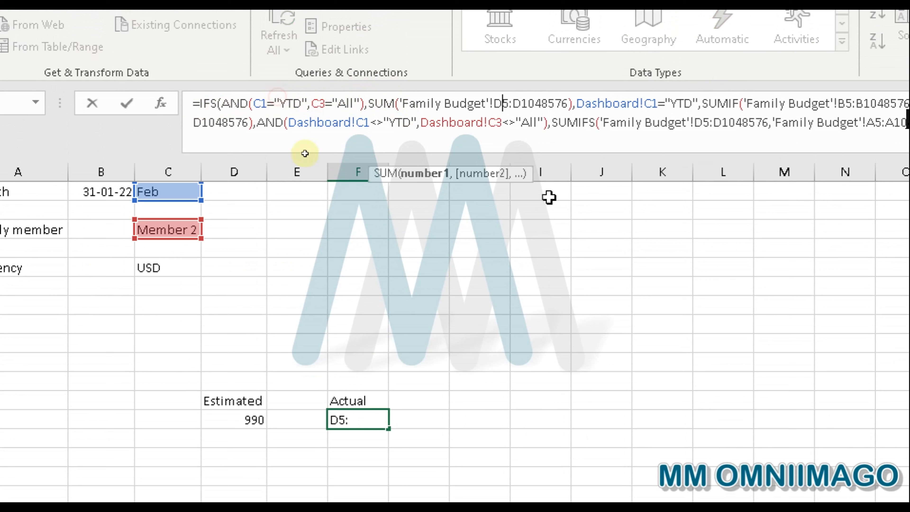
{"action": "type", "text": "\\"}
{"action": "key", "text": "BackSpace"}
{"action": "key", "text": "BackSpace"}
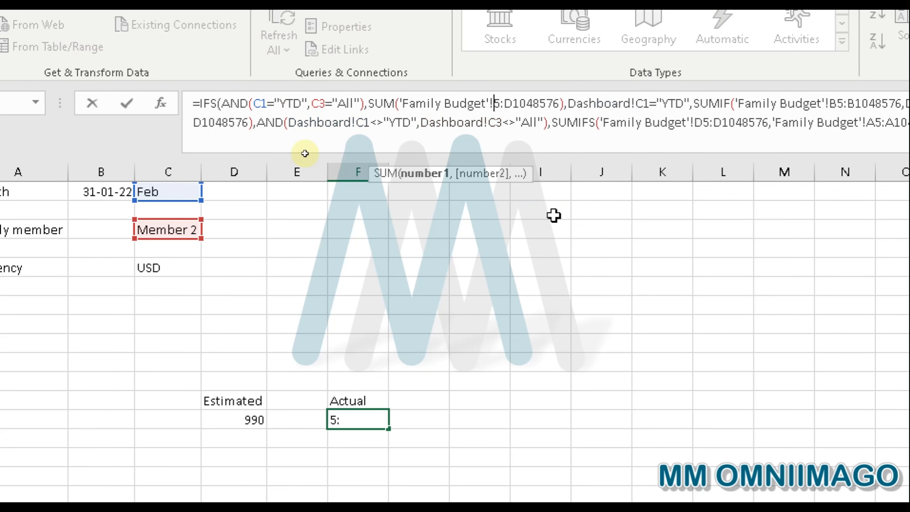
{"action": "type", "text": "E"}
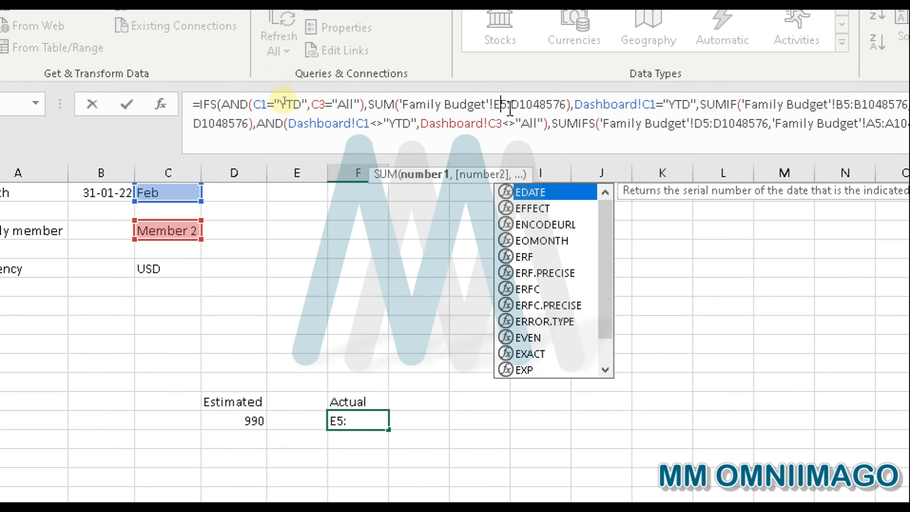
{"action": "left_click", "coordinate": [289, 97]}
{"action": "left_click", "coordinate": [521, 107]}
{"action": "key", "text": "BackSpace"}
{"action": "type", "text": "E"}
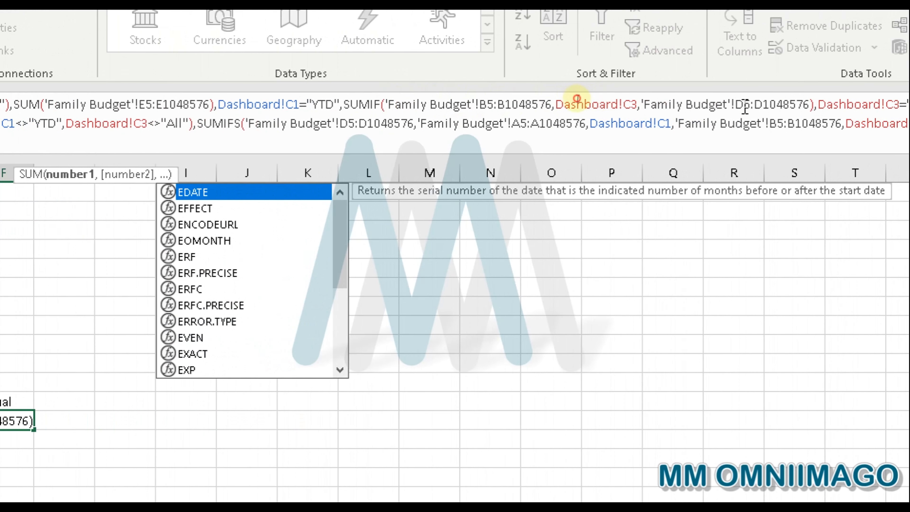
- In the F13 formula, change the sum range of the family-member SUMIF to 'Family Budget'!E5:E1048576
{"action": "left_click", "coordinate": [744, 105]}
{"action": "key", "text": "BackSpace"}
{"action": "type", "text": "E"}
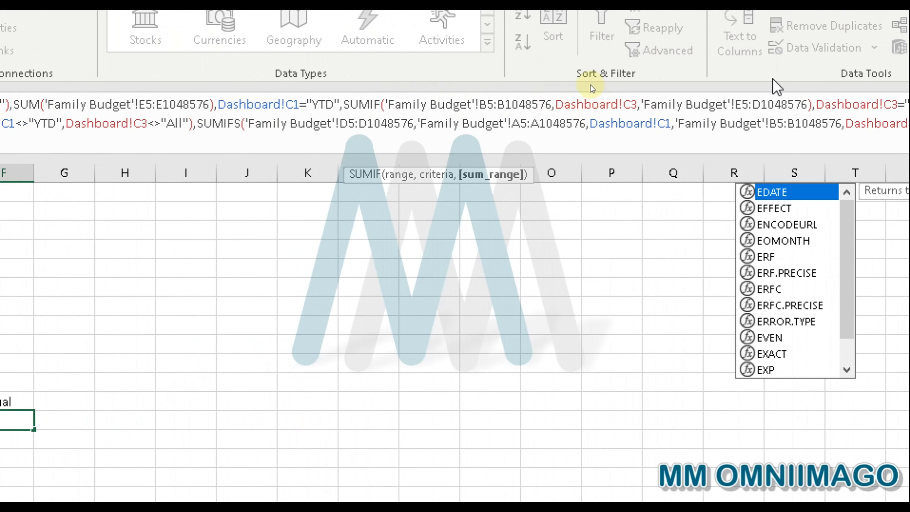
{"action": "left_click", "coordinate": [757, 105]}
{"action": "key", "text": "BackSpace"}
{"action": "key", "text": "Return"}
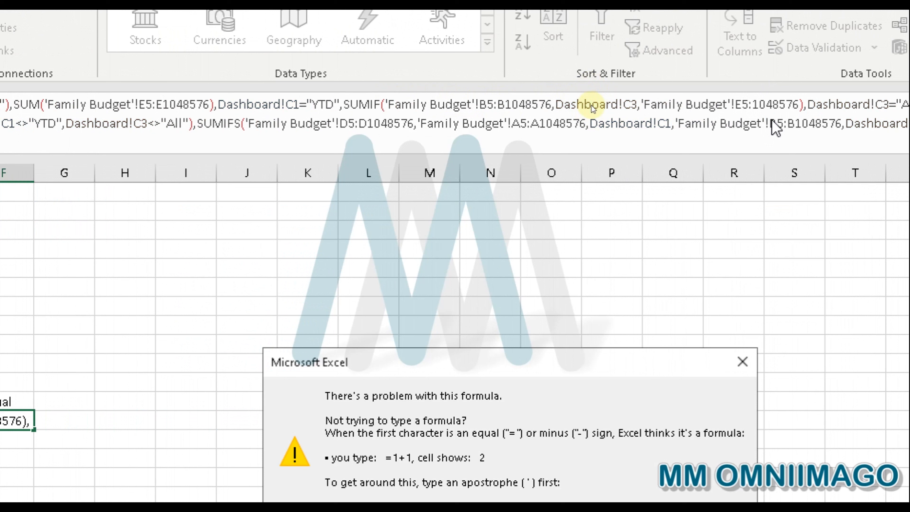
{"action": "left_click", "coordinate": [739, 364]}
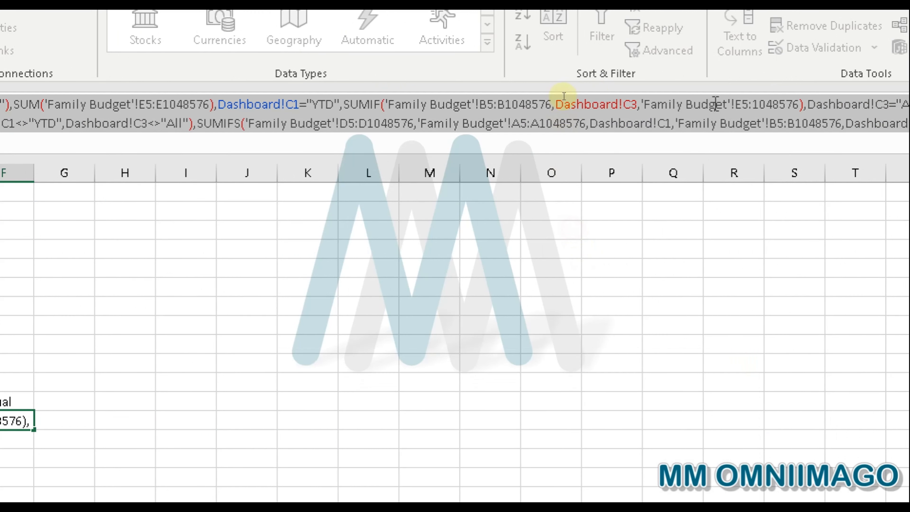
{"action": "left_click", "coordinate": [754, 105]}
{"action": "type", "text": "E"}
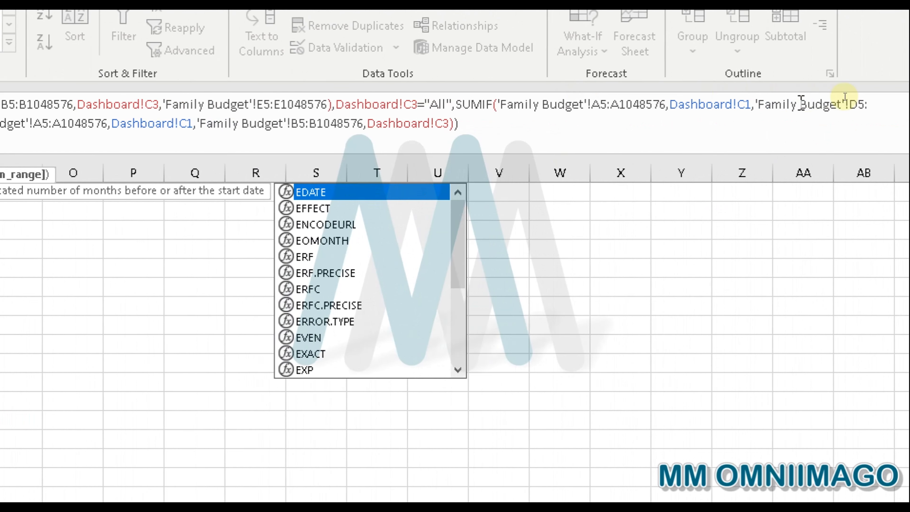
- In the F13 formula, change the sum range of the month-based SUMIF to 'Family Budget'!E5:E1048576
{"action": "left_click", "coordinate": [834, 104]}
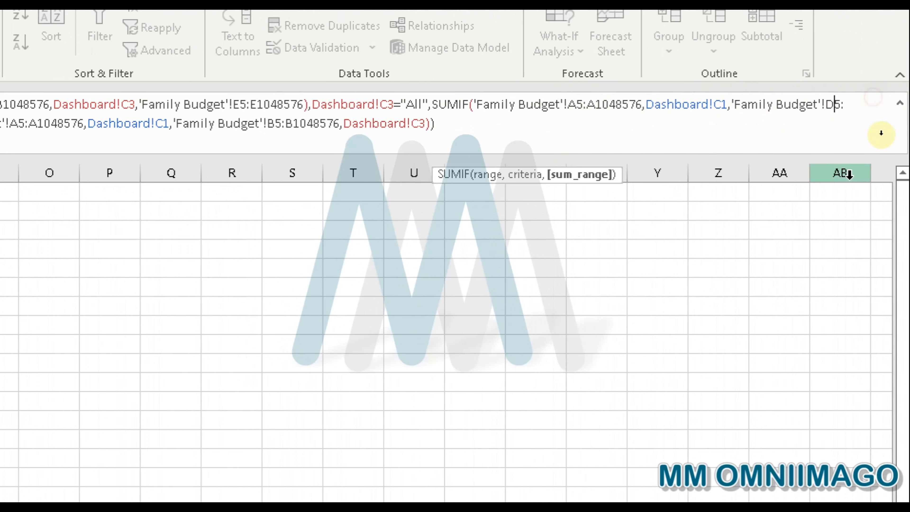
{"action": "type", "text": "E"}
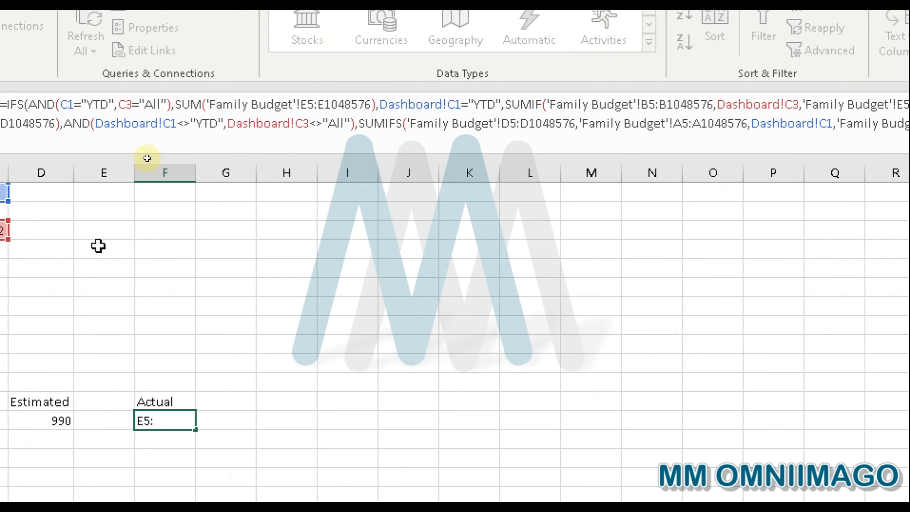
{"action": "key", "text": "BackSpace"}
{"action": "type", "text": "E"}
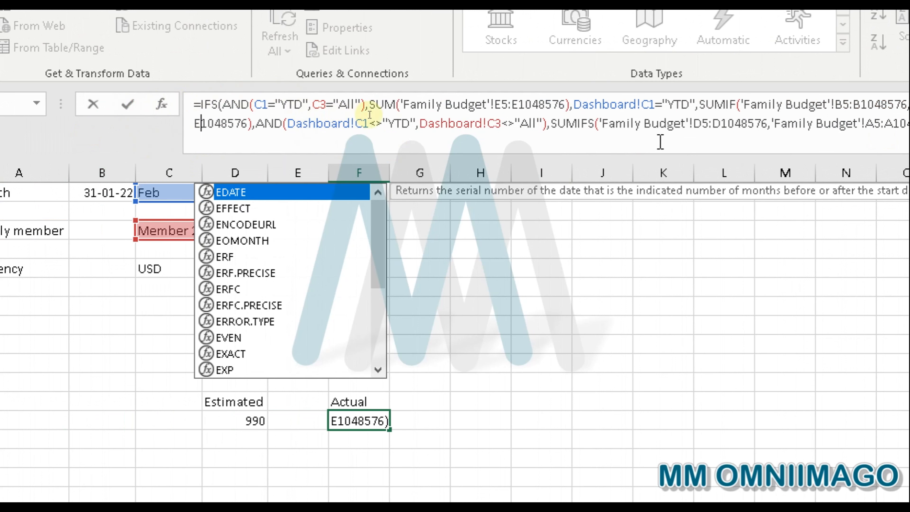
- Change the SUMIFS sum range in the F13 formula to 'Family Budget'!E5:E1048576 and commit the formula
{"action": "left_click", "coordinate": [700, 123]}
{"action": "key", "text": "BackSpace"}
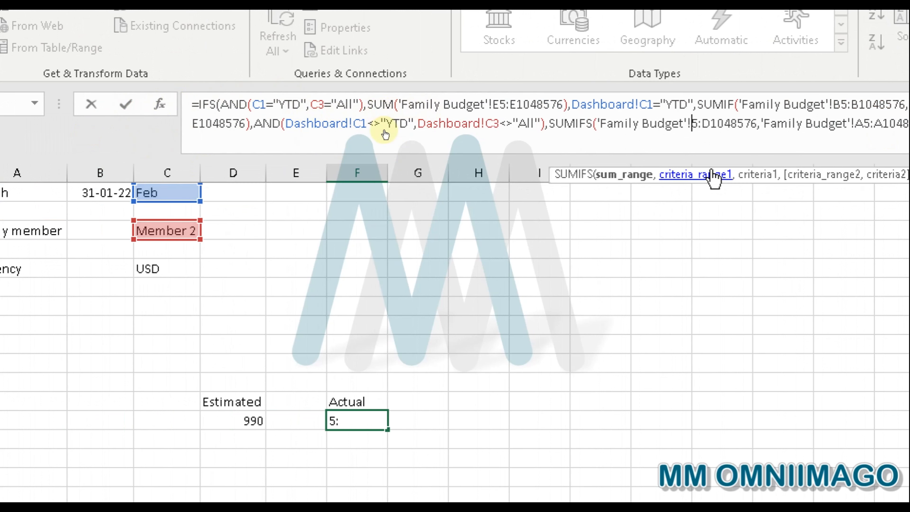
{"action": "type", "text": "E"}
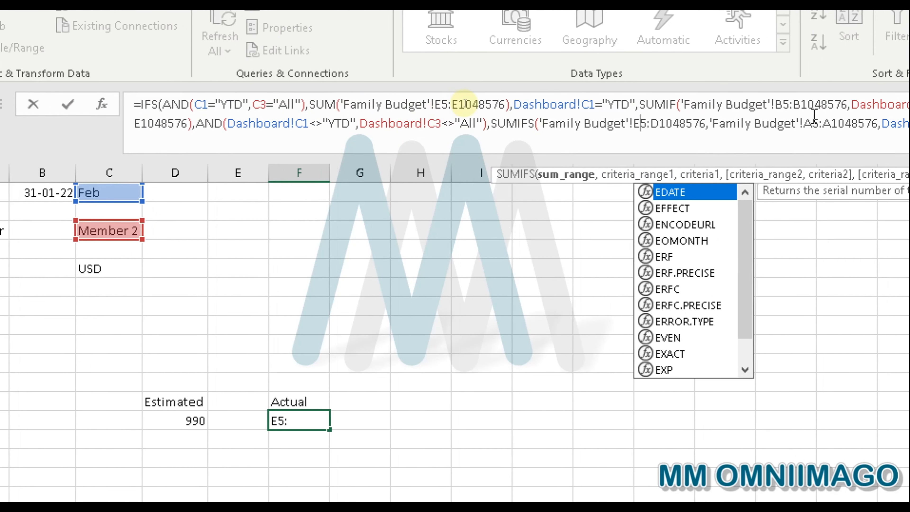
{"action": "left_click", "coordinate": [871, 123]}
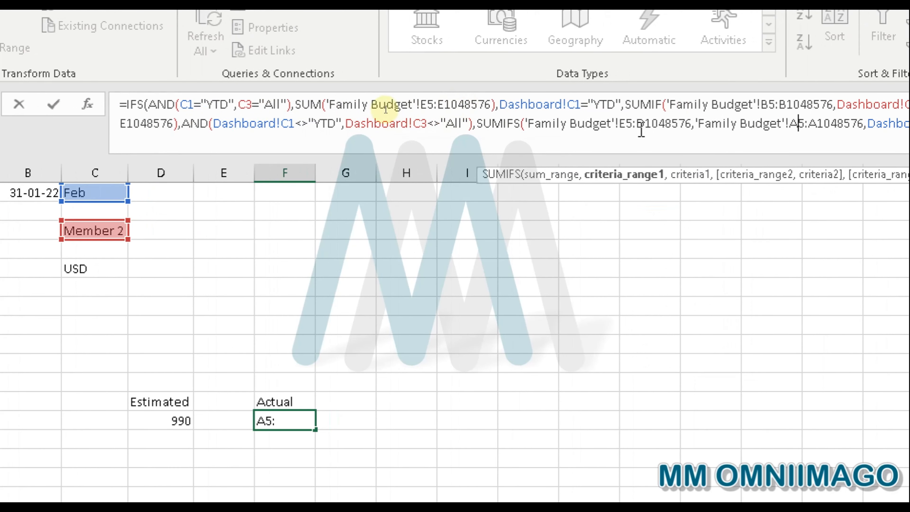
{"action": "left_click", "coordinate": [646, 125]}
{"action": "key", "text": "BackSpace"}
{"action": "type", "text": "E"}
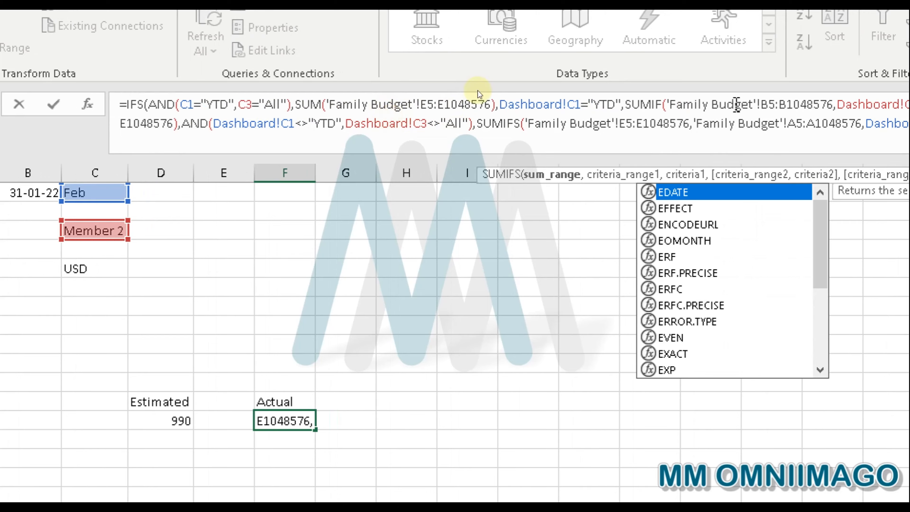
{"action": "left_click", "coordinate": [876, 132]}
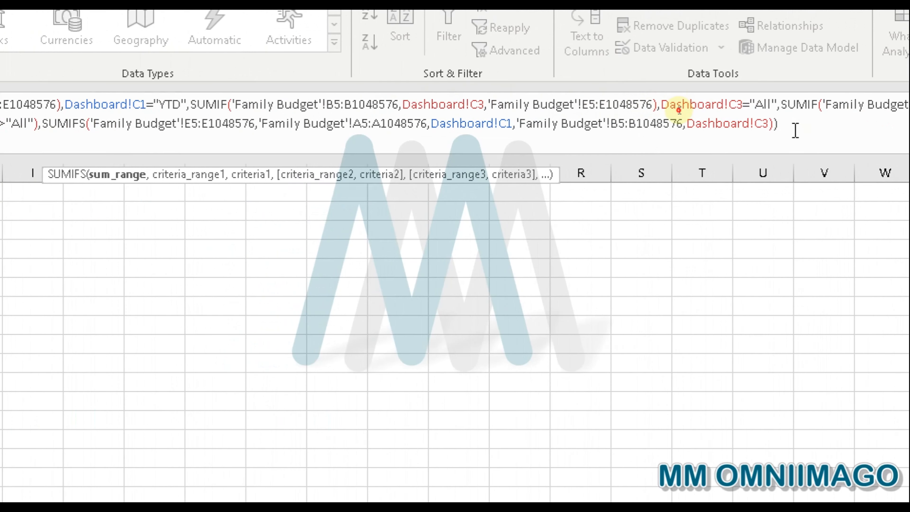
{"action": "key", "text": "Return"}
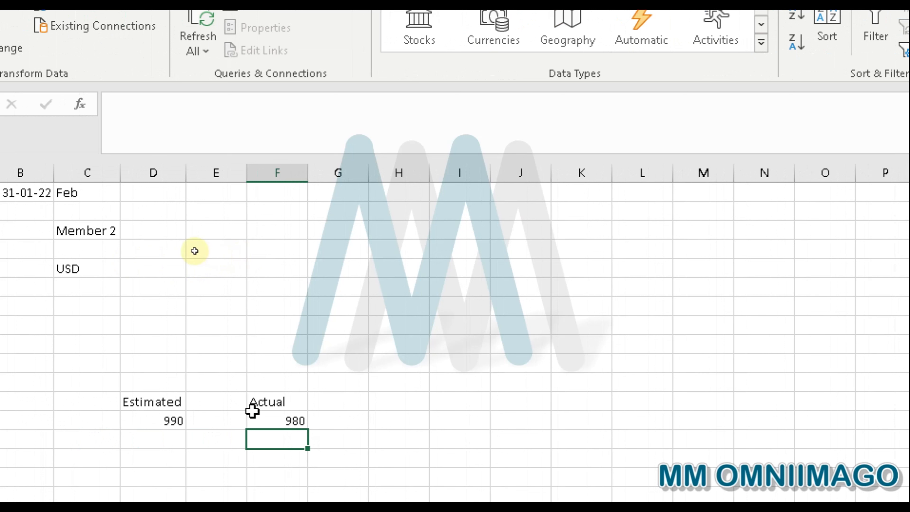
- Compare the Dashboard's Actual amount with the February actual amount for Member 2 on the Family Budget sheet
{"action": "left_click", "coordinate": [254, 420]}
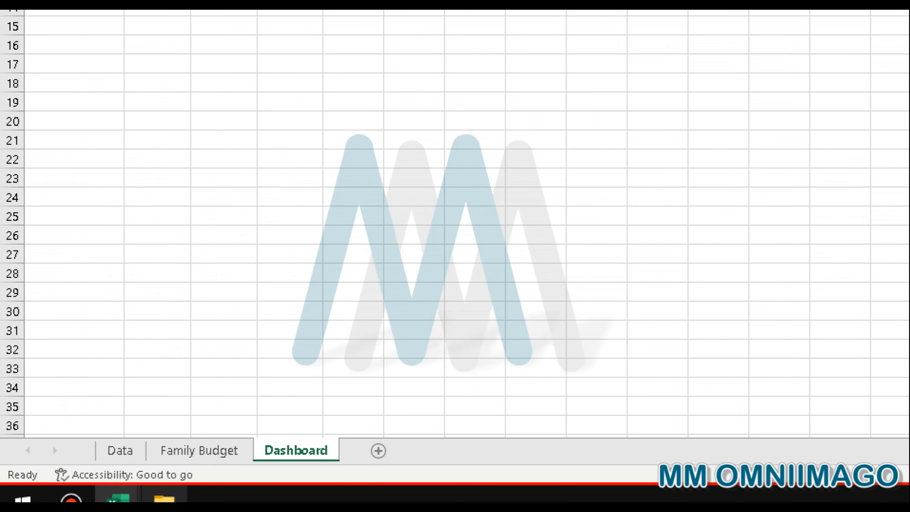
{"action": "left_click", "coordinate": [233, 455]}
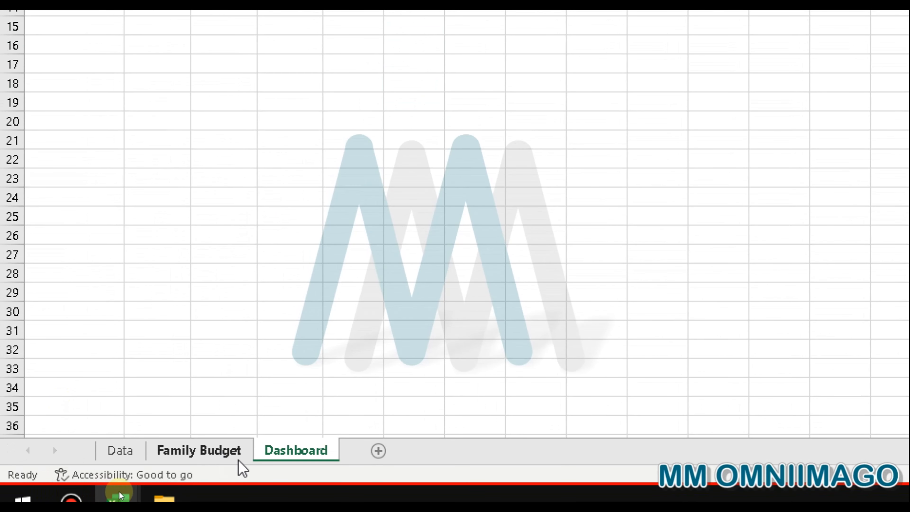
{"action": "left_click", "coordinate": [358, 206]}
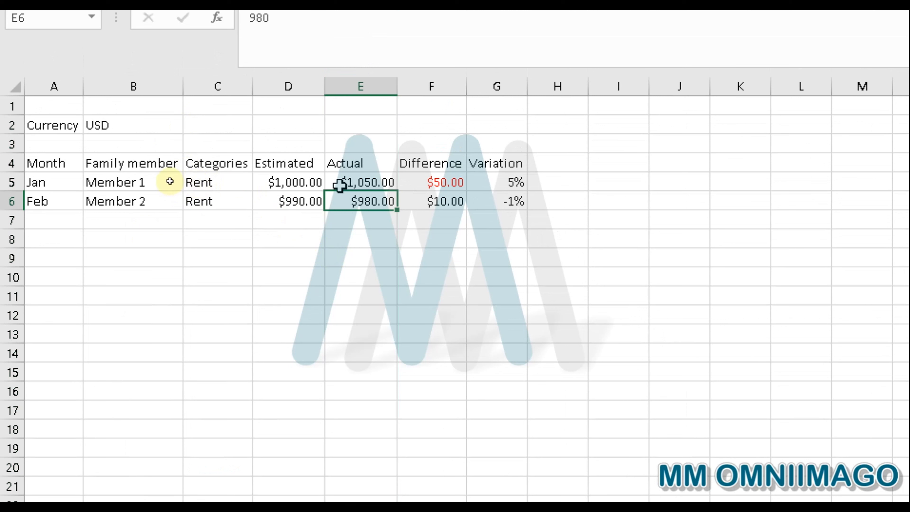
- Set the Dashboard's month to YTD and the family member to All, and check the Estimated and Actual totals
{"action": "left_click_drag", "start_coordinate": [344, 182], "coordinate": [349, 210]}
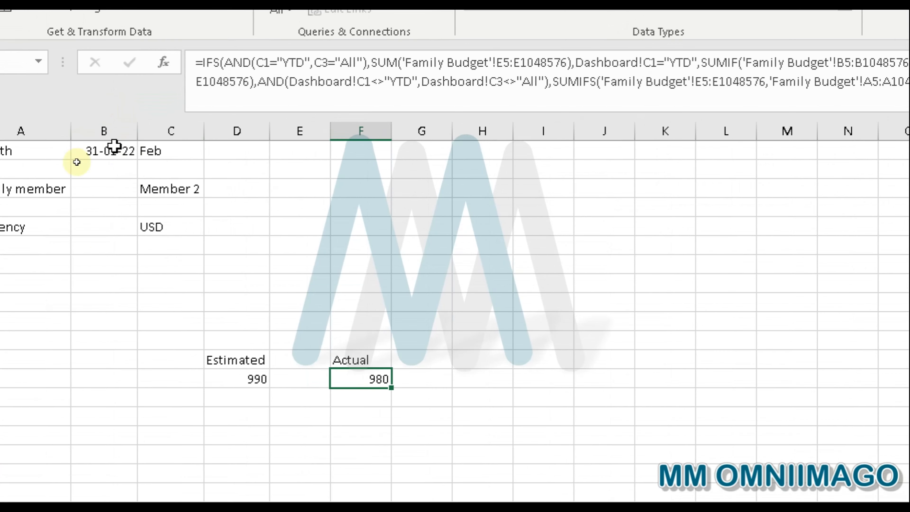
{"action": "left_click", "coordinate": [196, 148]}
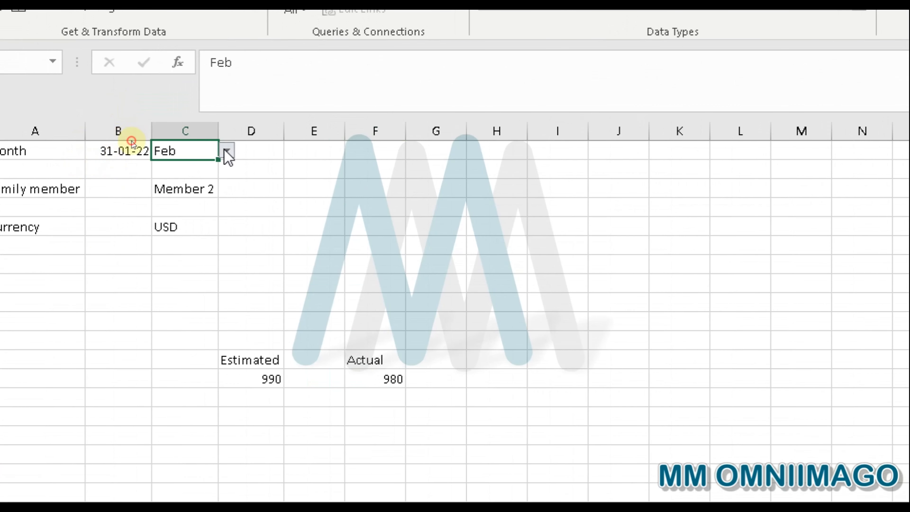
{"action": "left_click", "coordinate": [226, 151]}
{"action": "scroll", "coordinate": [226, 244], "scroll_direction": "down", "scroll_amount": 2}
{"action": "left_click", "coordinate": [160, 252]}
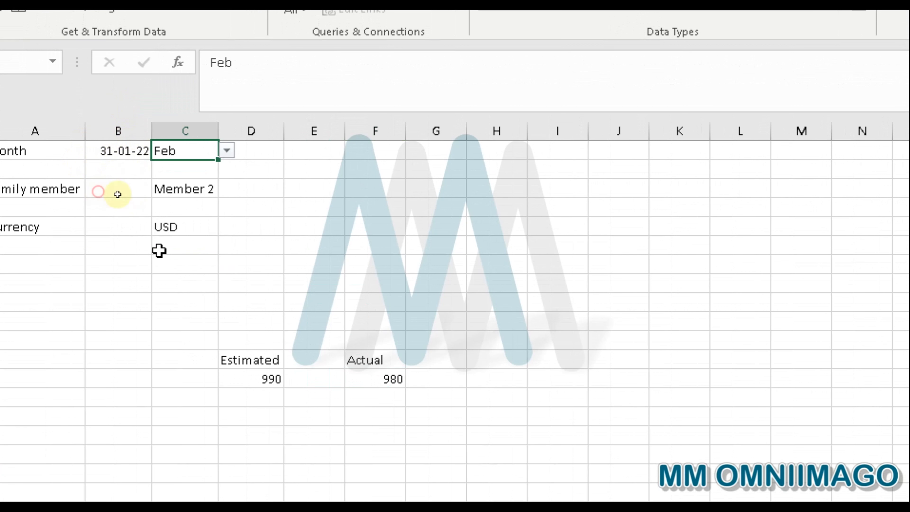
{"action": "left_click", "coordinate": [203, 187]}
{"action": "left_click", "coordinate": [227, 189]}
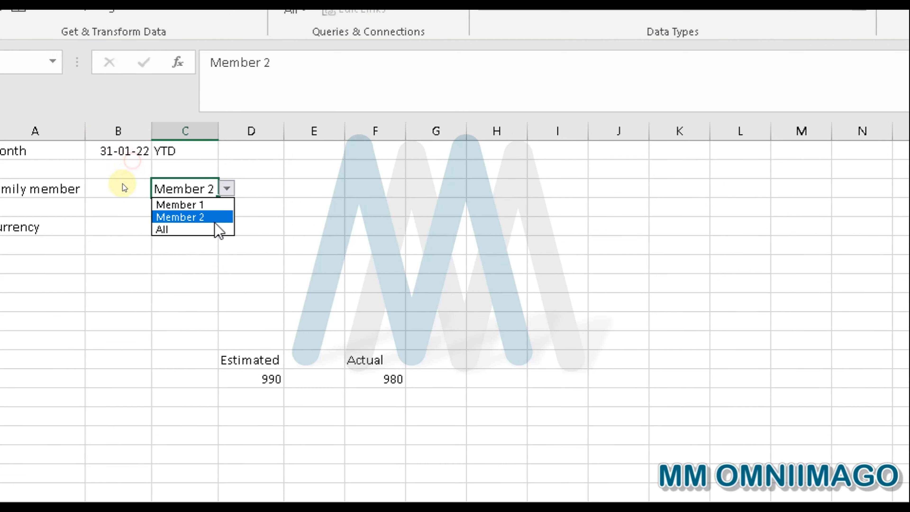
{"action": "left_click", "coordinate": [202, 230]}
{"action": "left_click", "coordinate": [398, 381]}
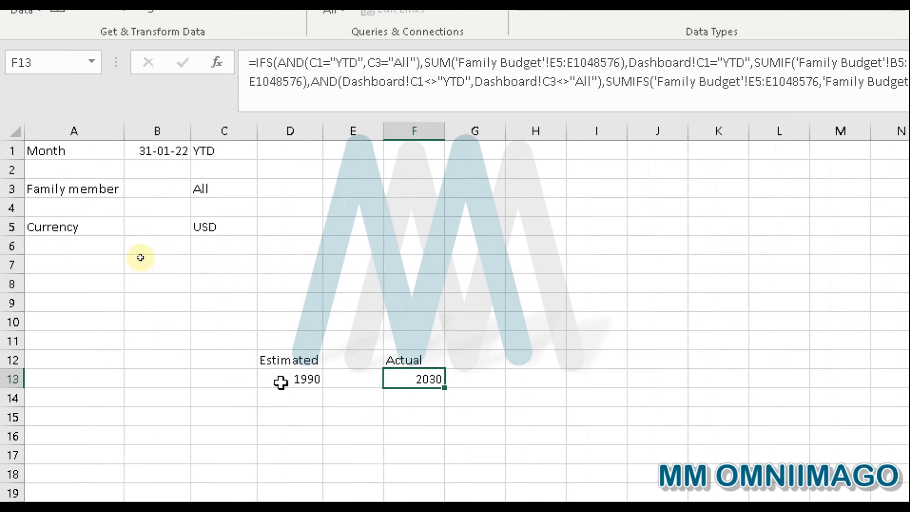
{"action": "left_click", "coordinate": [309, 381]}
{"action": "left_click", "coordinate": [432, 380]}
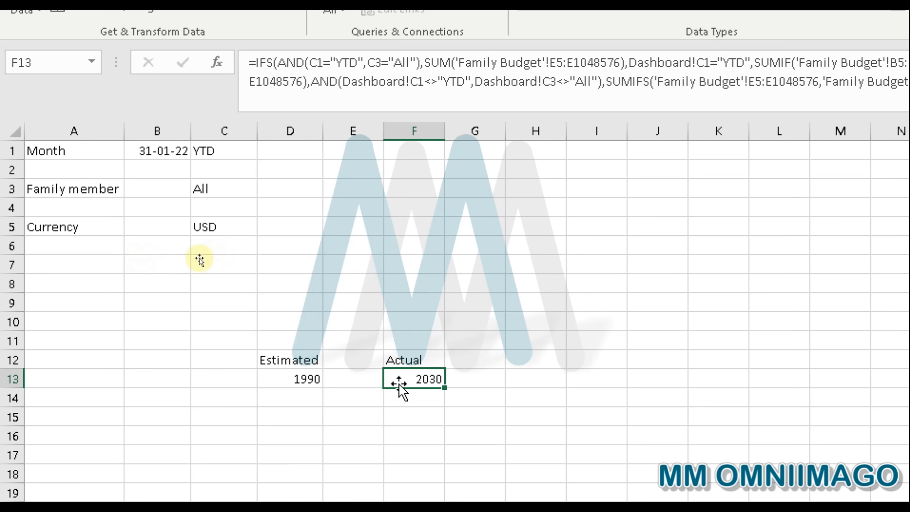
- Set the Dashboard's currency to EUR
{"action": "left_click", "coordinate": [244, 227]}
{"action": "left_click", "coordinate": [266, 226]}
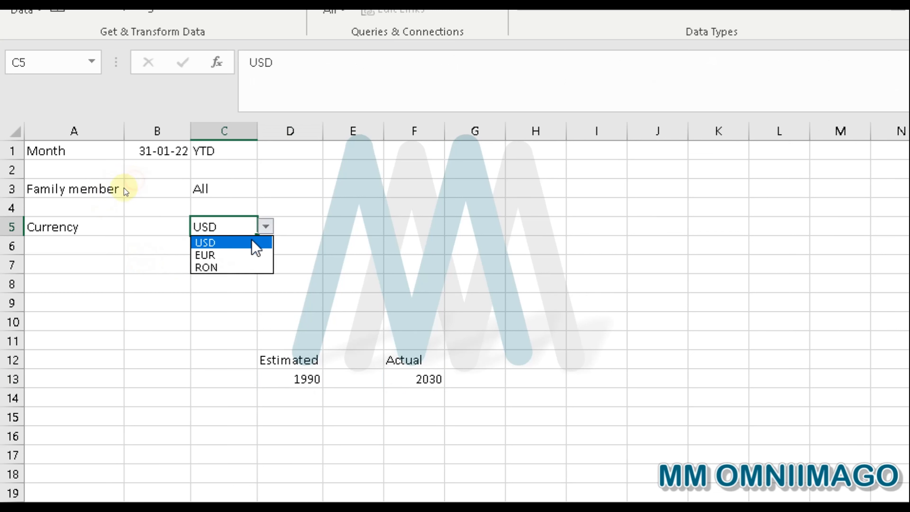
{"action": "left_click", "coordinate": [244, 255]}
{"action": "left_click", "coordinate": [331, 338]}
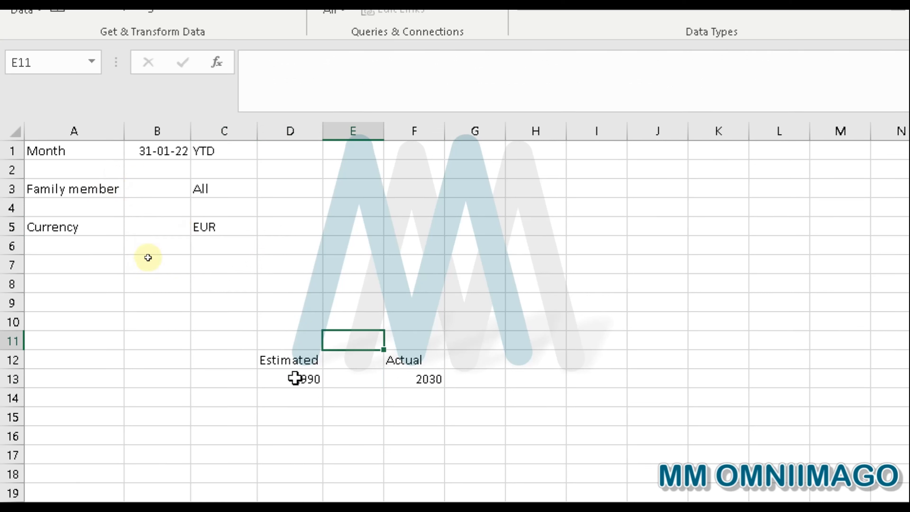
- Start a formula-based conditional formatting rule for D13 and F13 with the condition =$C$5="EUR"
{"action": "left_click", "coordinate": [303, 375]}
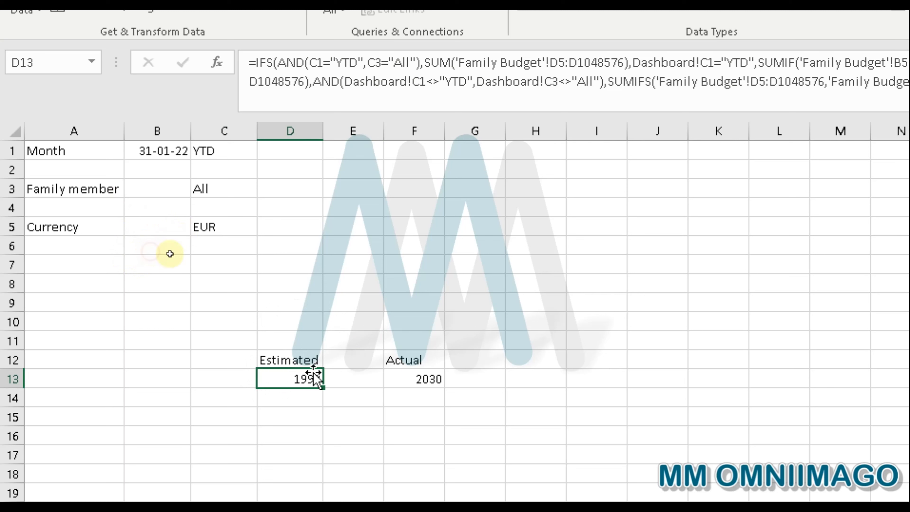
{"action": "left_click", "coordinate": [431, 378], "text": "shift"}
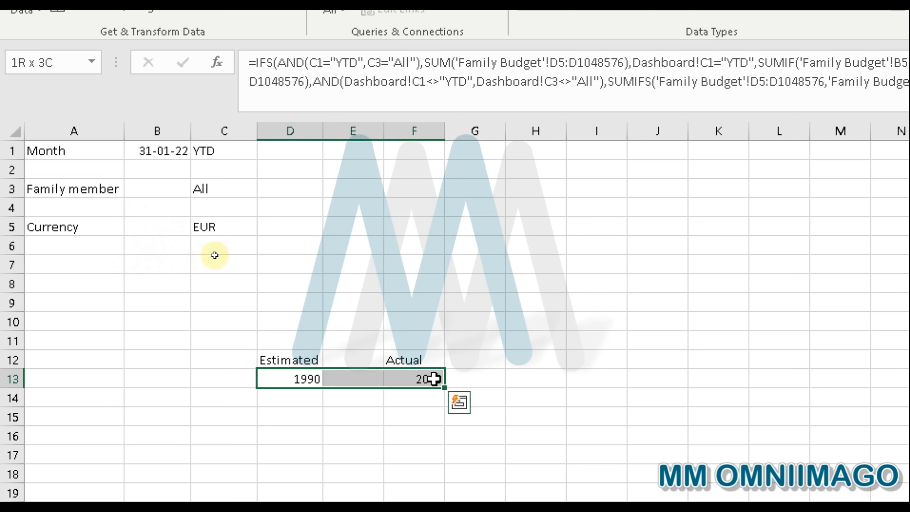
{"action": "left_click_drag", "start_coordinate": [426, 379], "coordinate": [373, 379]}
{"action": "left_click", "coordinate": [280, 378]}
{"action": "left_click", "coordinate": [426, 382], "text": "ctrl"}
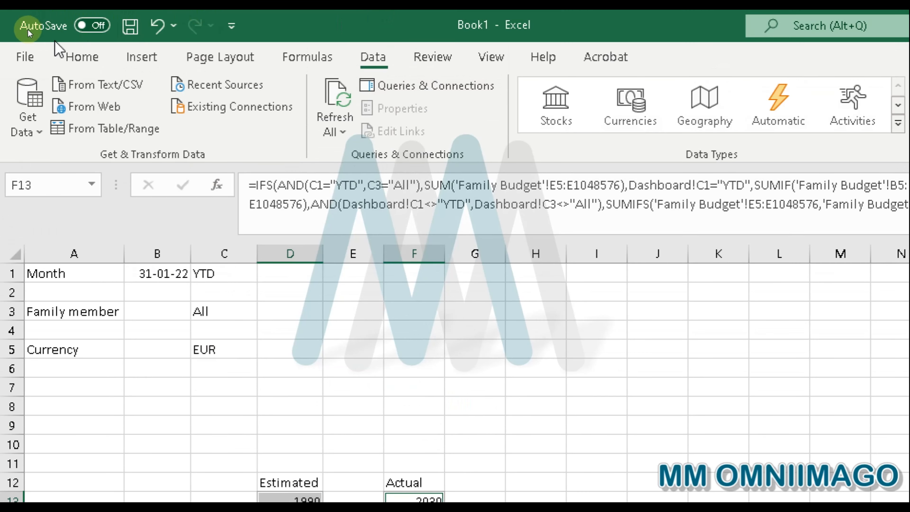
{"action": "left_click", "coordinate": [74, 59]}
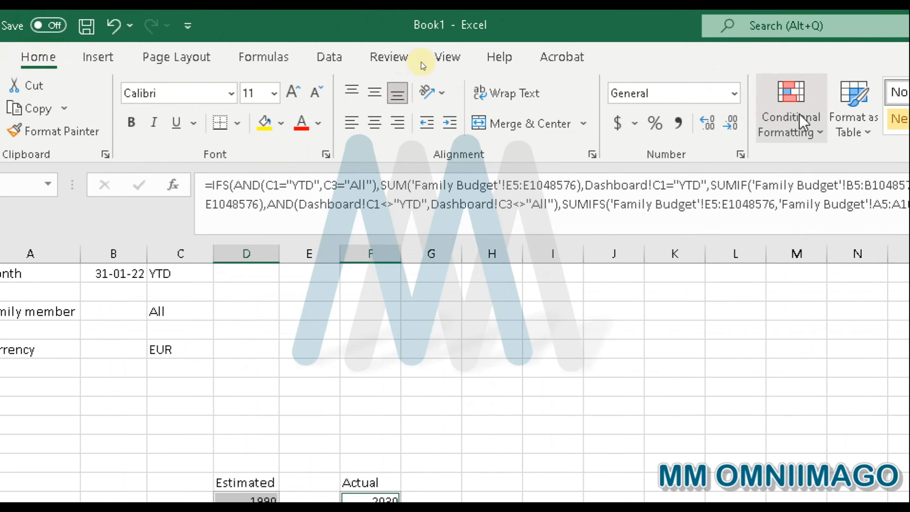
{"action": "left_click", "coordinate": [803, 130]}
{"action": "left_click", "coordinate": [831, 408]}
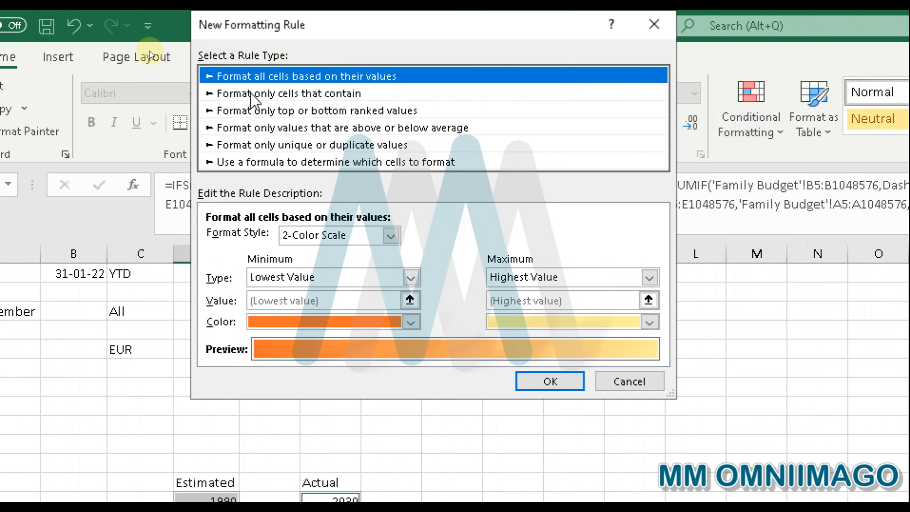
{"action": "left_click", "coordinate": [253, 162]}
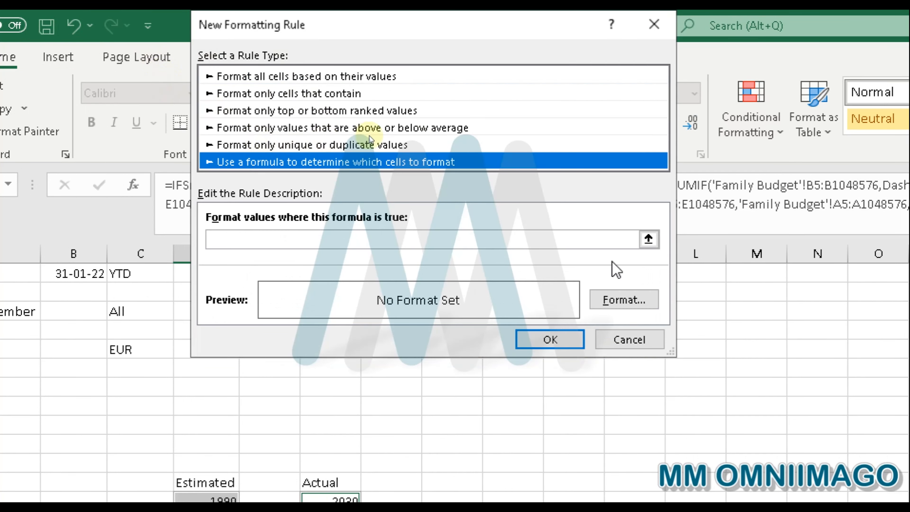
{"action": "left_click", "coordinate": [649, 239]}
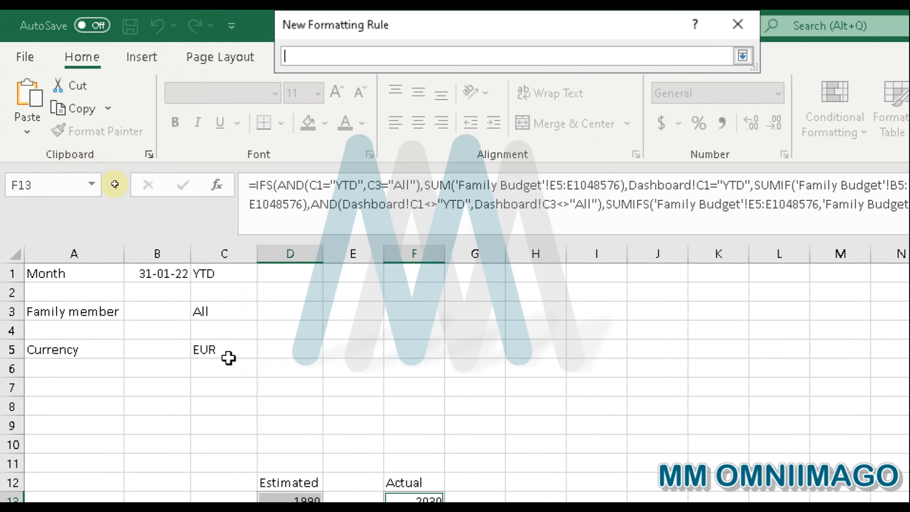
{"action": "left_click", "coordinate": [228, 357]}
{"action": "type", "text": "="}
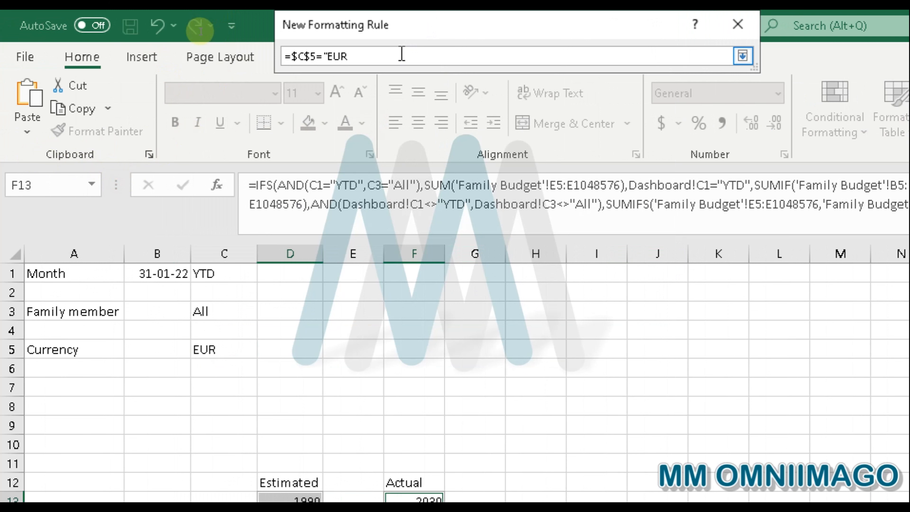
{"action": "left_click", "coordinate": [743, 56]}
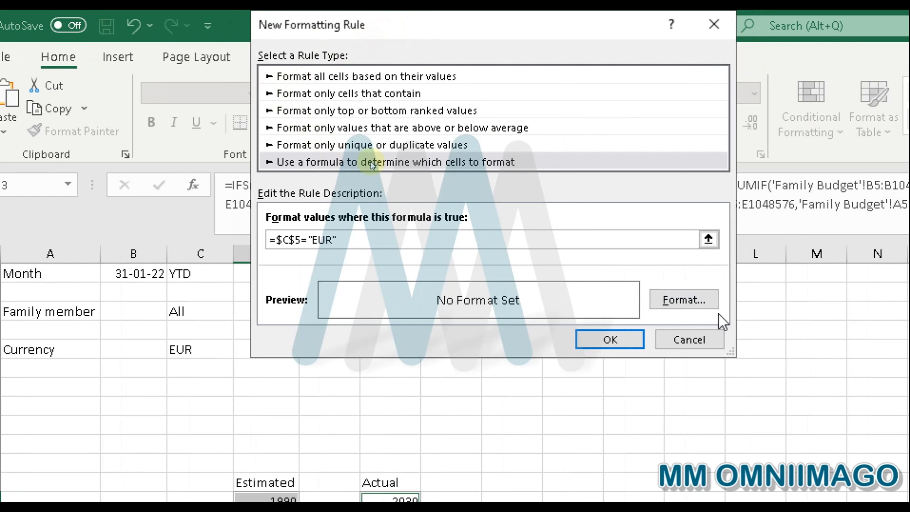
- Give the EUR rule a Currency format with the € Euro (€ 123) symbol and red negative numbers without parentheses, and apply the rule
{"action": "left_click", "coordinate": [688, 305]}
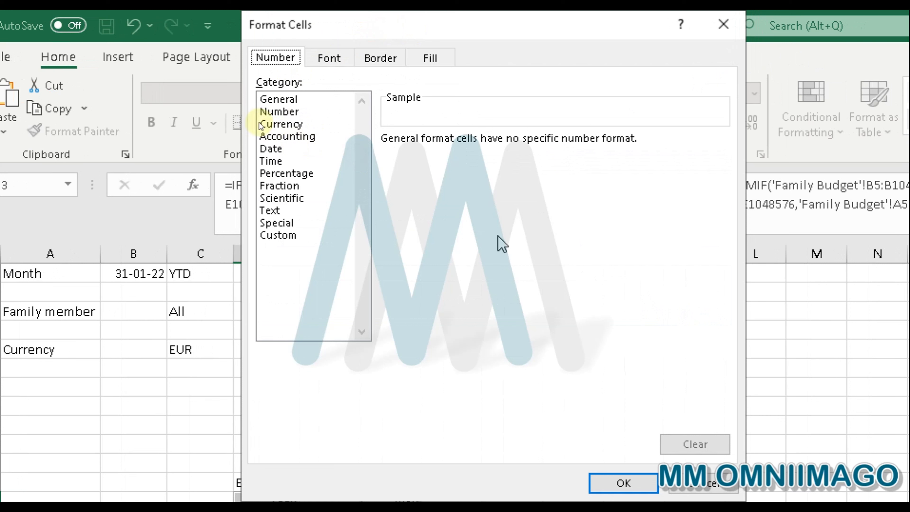
{"action": "left_click", "coordinate": [309, 126]}
{"action": "left_click", "coordinate": [491, 165]}
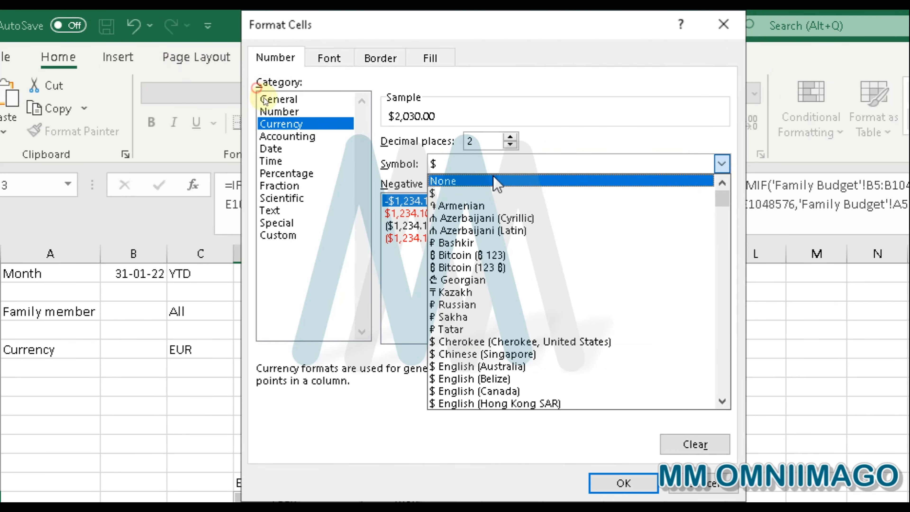
{"action": "scroll", "coordinate": [721, 319], "scroll_direction": "down", "scroll_amount": 6}
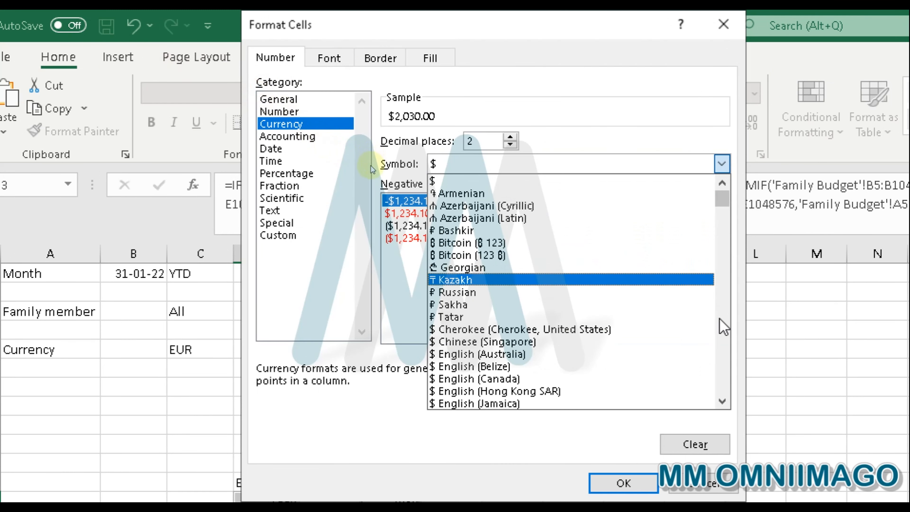
{"action": "scroll", "coordinate": [647, 346], "scroll_direction": "down", "scroll_amount": 15}
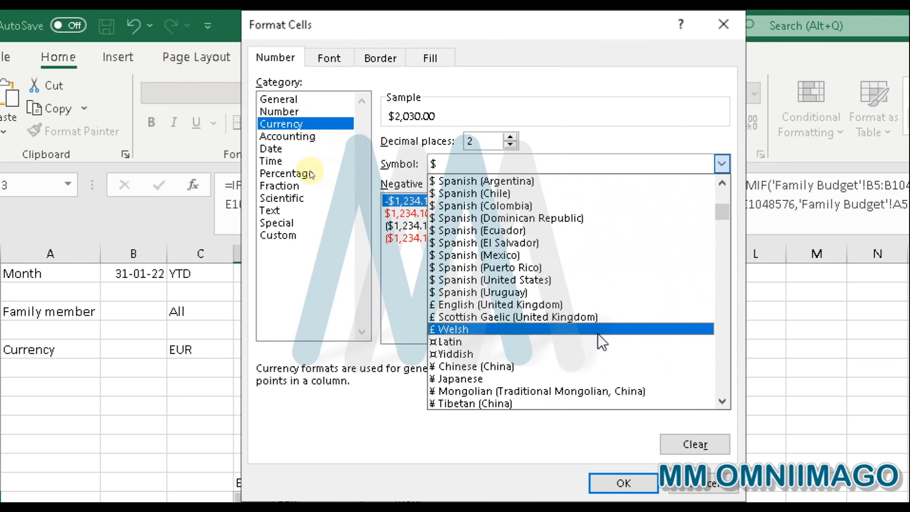
{"action": "scroll", "coordinate": [580, 351], "scroll_direction": "down", "scroll_amount": 5}
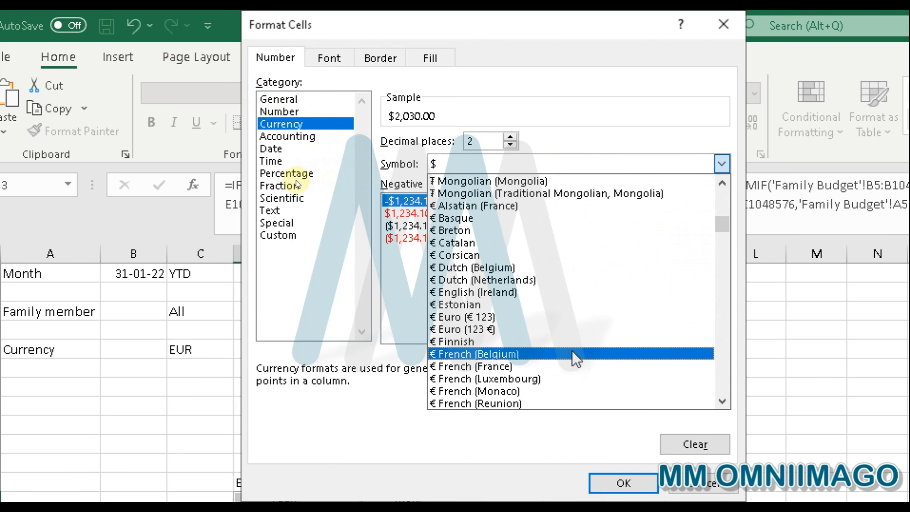
{"action": "left_click", "coordinate": [494, 318]}
{"action": "left_click", "coordinate": [412, 212]}
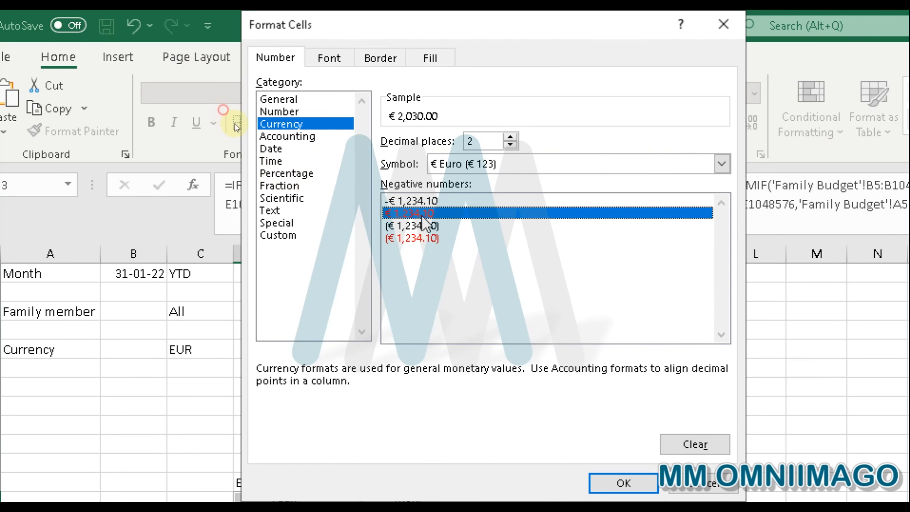
{"action": "left_click", "coordinate": [614, 464]}
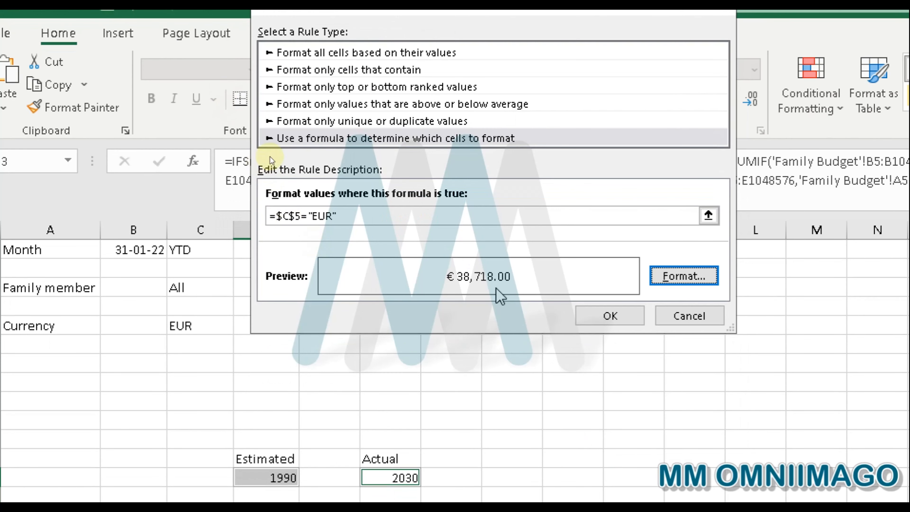
{"action": "left_click", "coordinate": [605, 318]}
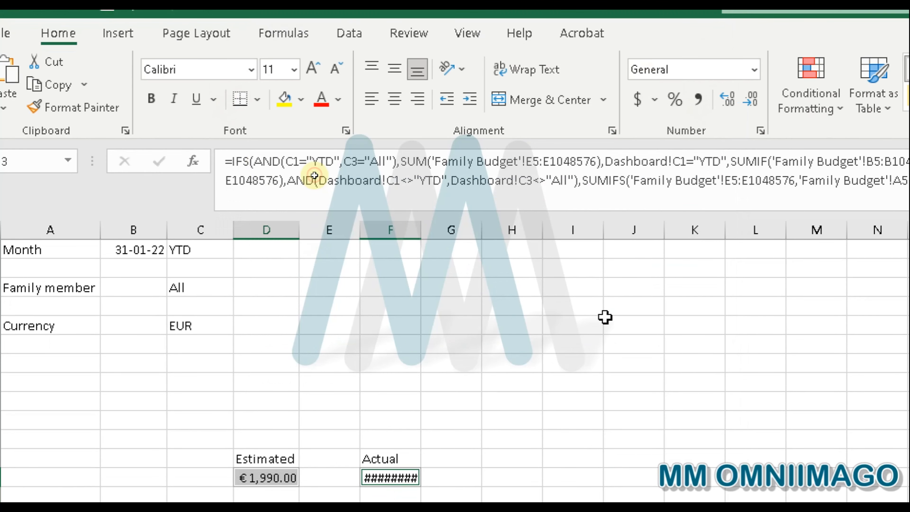
- Autofit the width of column F and set the Dashboard's currency to USD
{"action": "double_click", "coordinate": [420, 232]}
{"action": "left_click", "coordinate": [200, 334]}
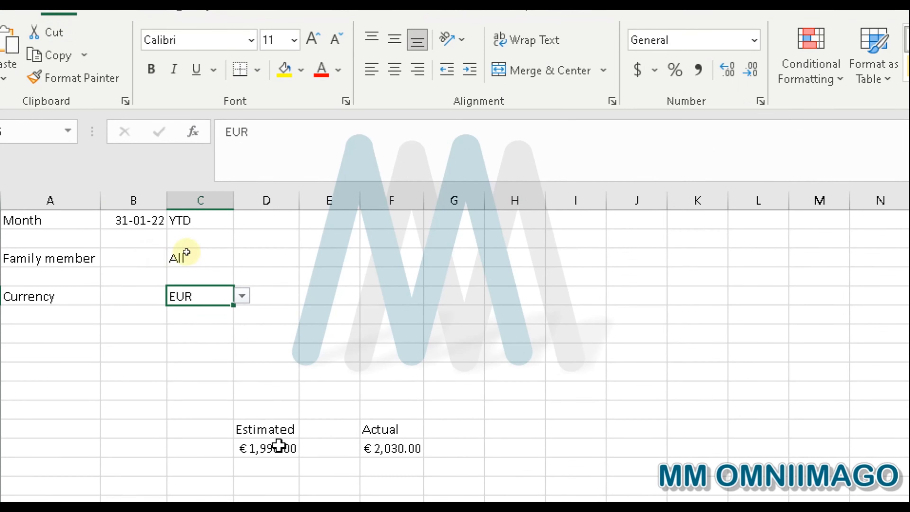
{"action": "left_click", "coordinate": [242, 296]}
{"action": "left_click", "coordinate": [212, 312]}
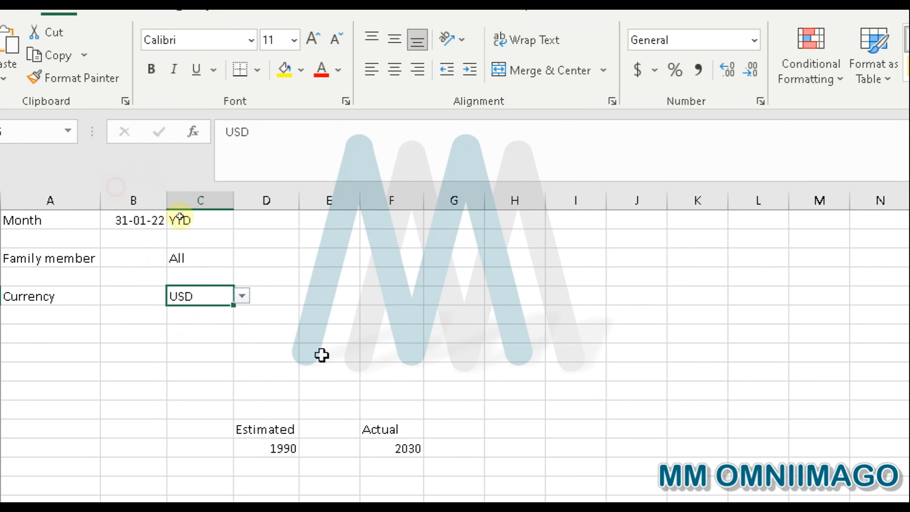
- Start another formula-based conditional formatting rule for D13 and F13 with the condition =$C$5="USD"
{"action": "left_click", "coordinate": [265, 449]}
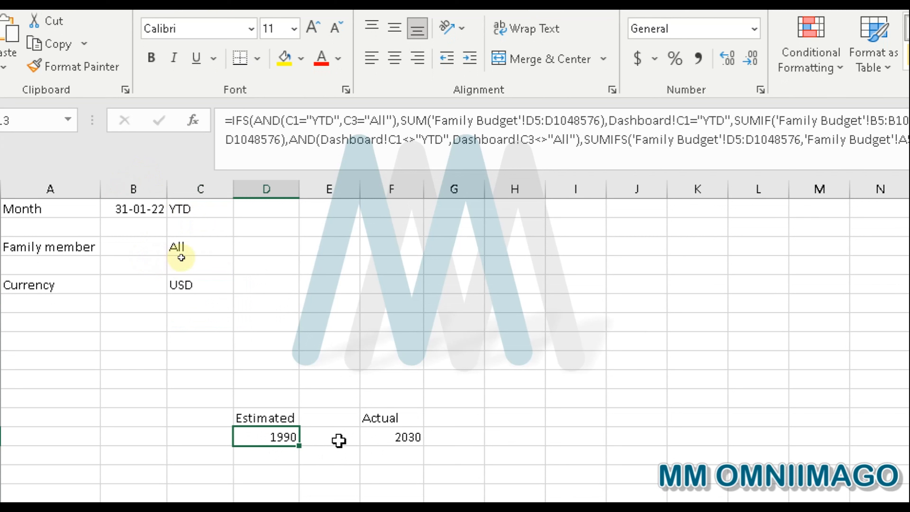
{"action": "left_click", "coordinate": [400, 438], "text": "ctrl"}
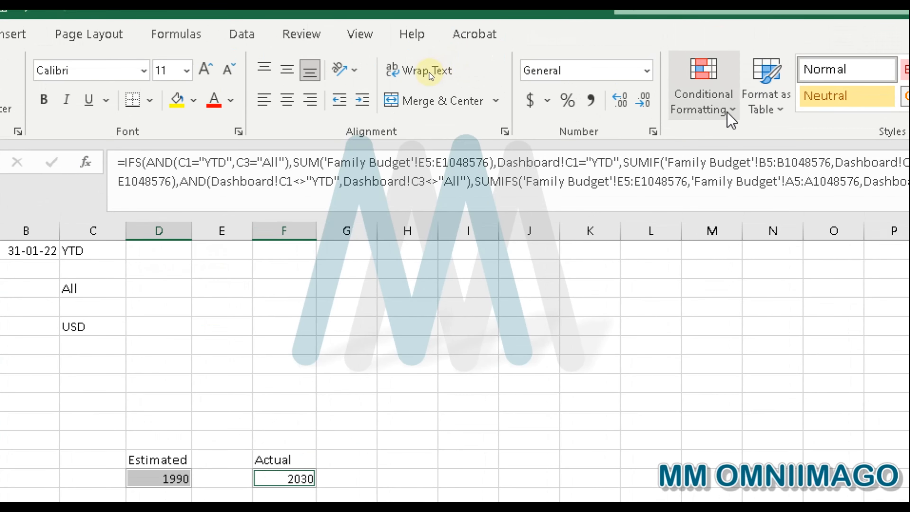
{"action": "left_click", "coordinate": [729, 115]}
{"action": "left_click", "coordinate": [717, 369]}
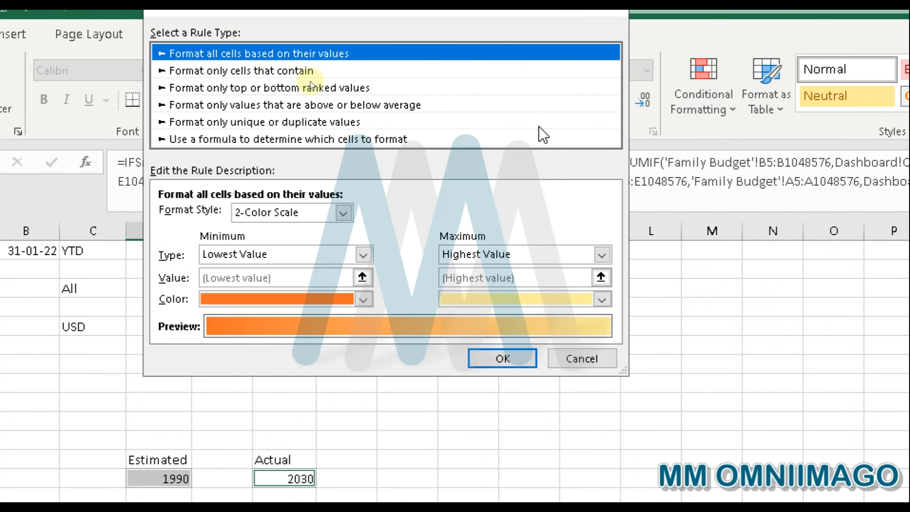
{"action": "left_click", "coordinate": [296, 141]}
{"action": "left_click", "coordinate": [608, 222]}
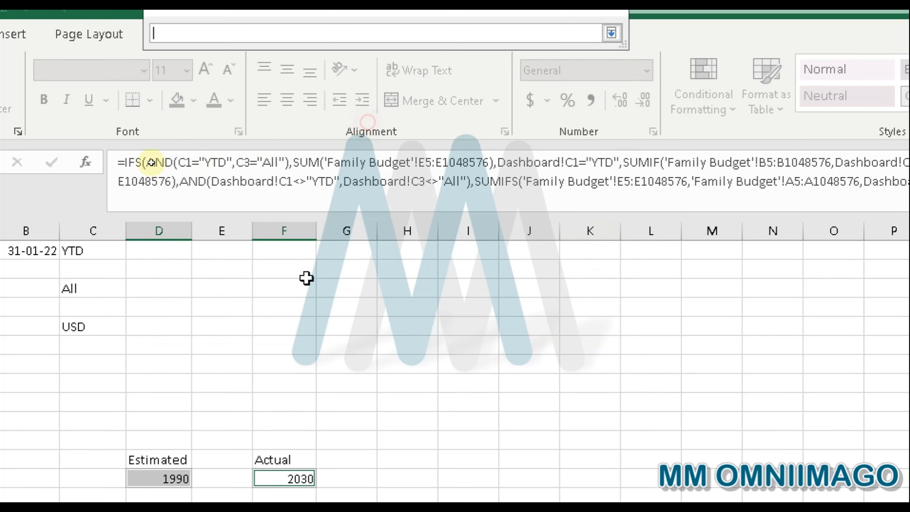
{"action": "left_click", "coordinate": [94, 326]}
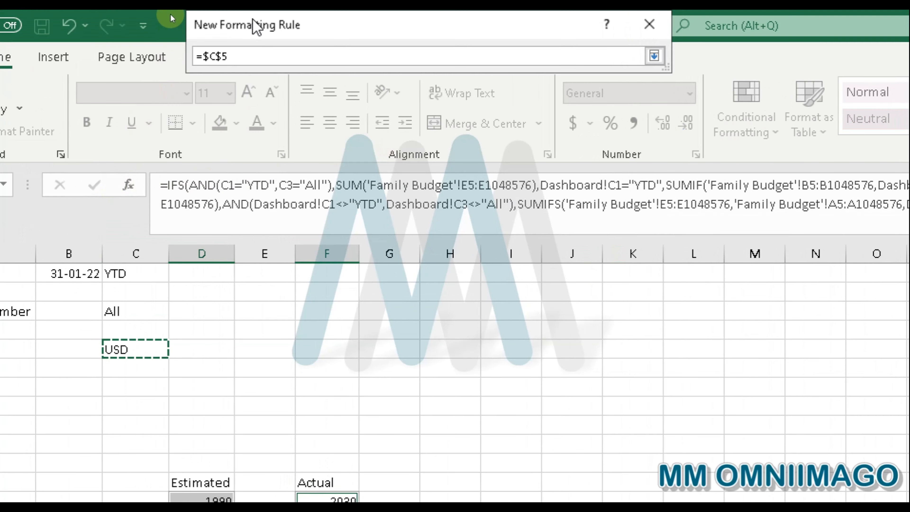
{"action": "type", "text": "=\"USD\""}
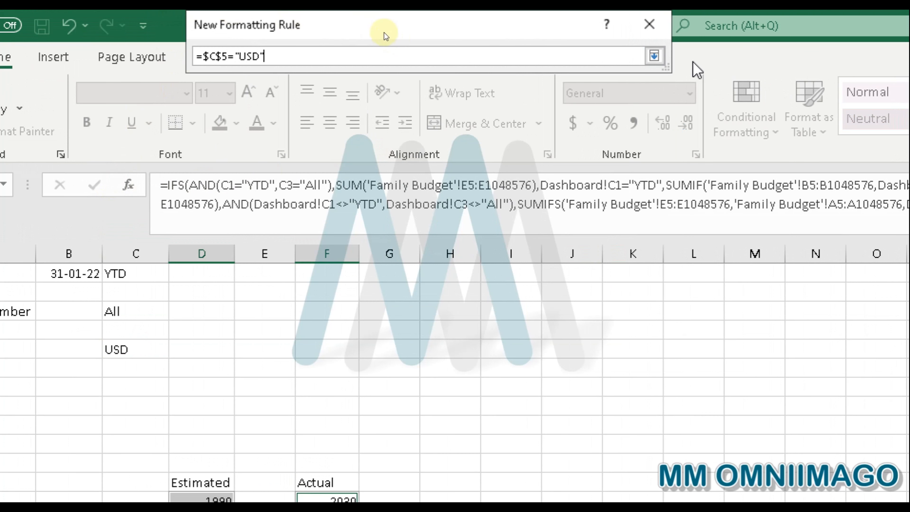
{"action": "left_click", "coordinate": [655, 56]}
- Give the USD rule a Currency format with the $ symbol and red negative numbers without parentheses, and apply the rule
{"action": "left_click", "coordinate": [609, 307]}
{"action": "left_click", "coordinate": [217, 124]}
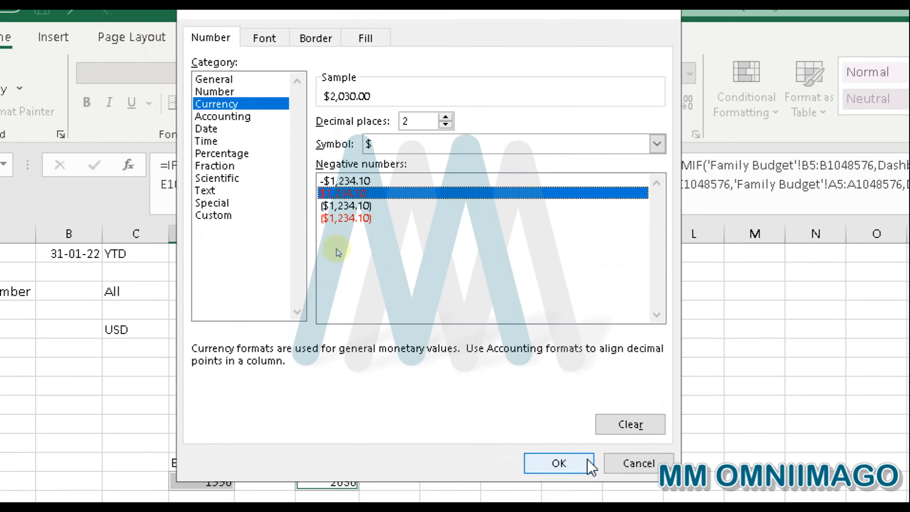
{"action": "left_click", "coordinate": [565, 483]}
{"action": "left_click", "coordinate": [546, 316]}
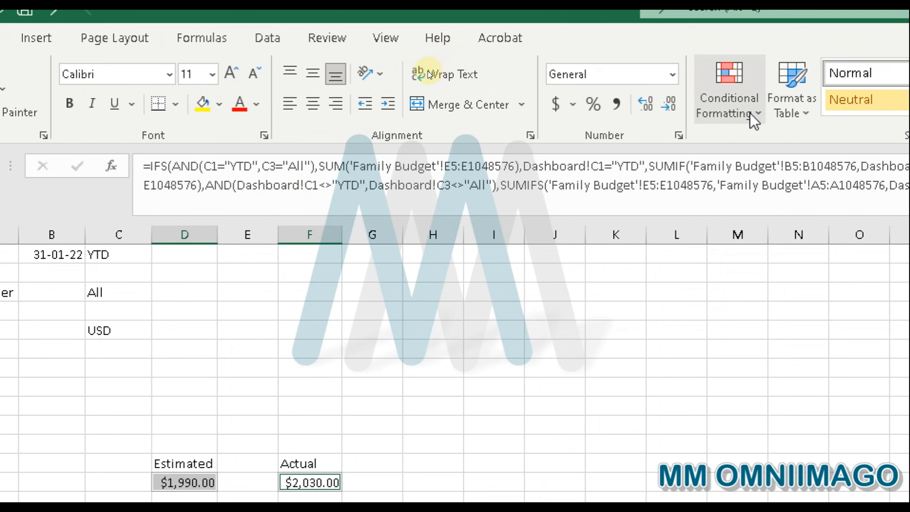
- Start another formula-based conditional formatting rule for D13 and F13 with the condition =$C$5="RON"
{"action": "left_click", "coordinate": [755, 121]}
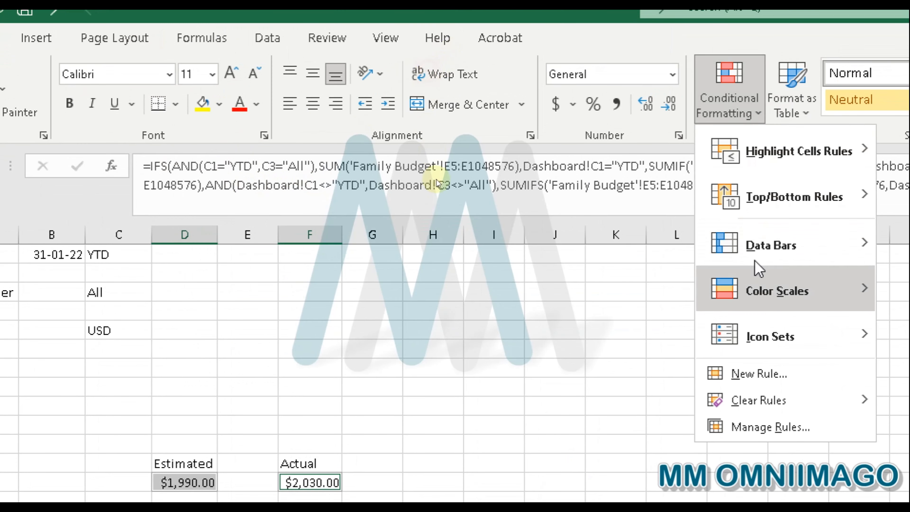
{"action": "left_click", "coordinate": [777, 377]}
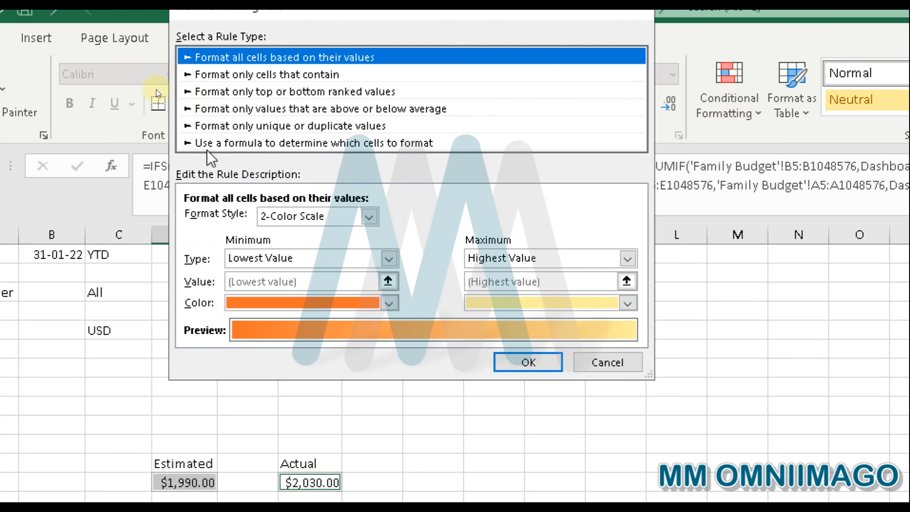
{"action": "left_click", "coordinate": [212, 143]}
{"action": "left_click", "coordinate": [631, 220]}
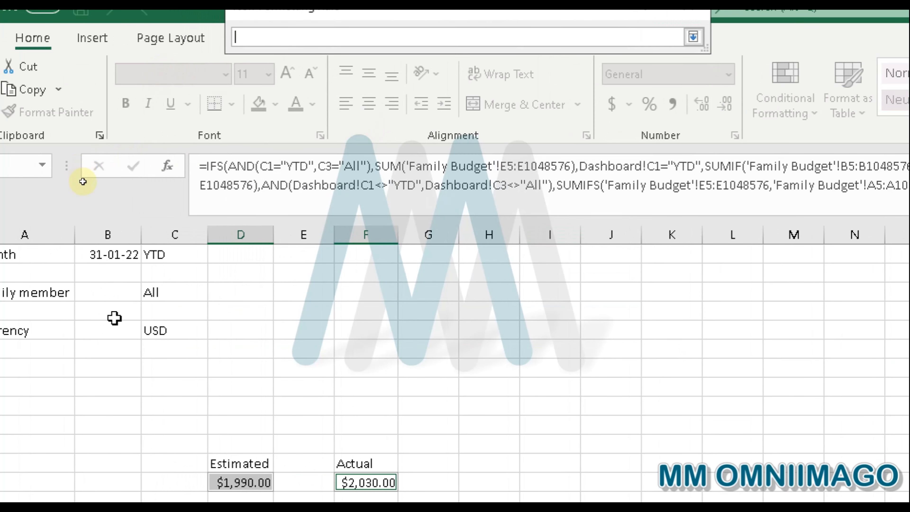
{"action": "left_click", "coordinate": [168, 335]}
{"action": "type", "text": "=\""}
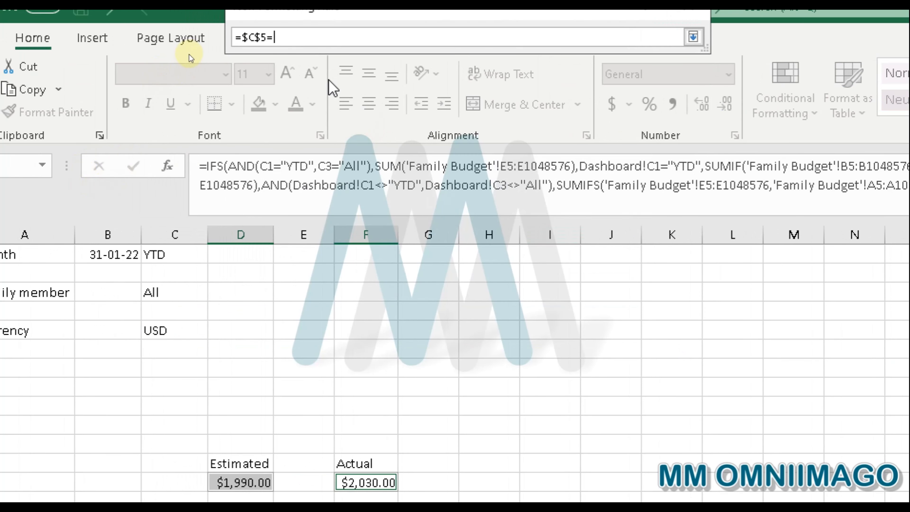
{"action": "type", "text": "RON\""}
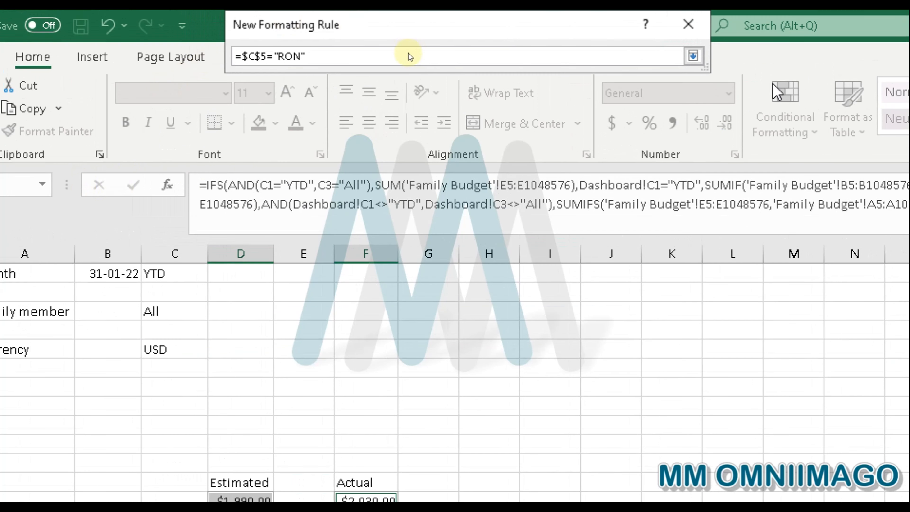
{"action": "left_click", "coordinate": [693, 56]}
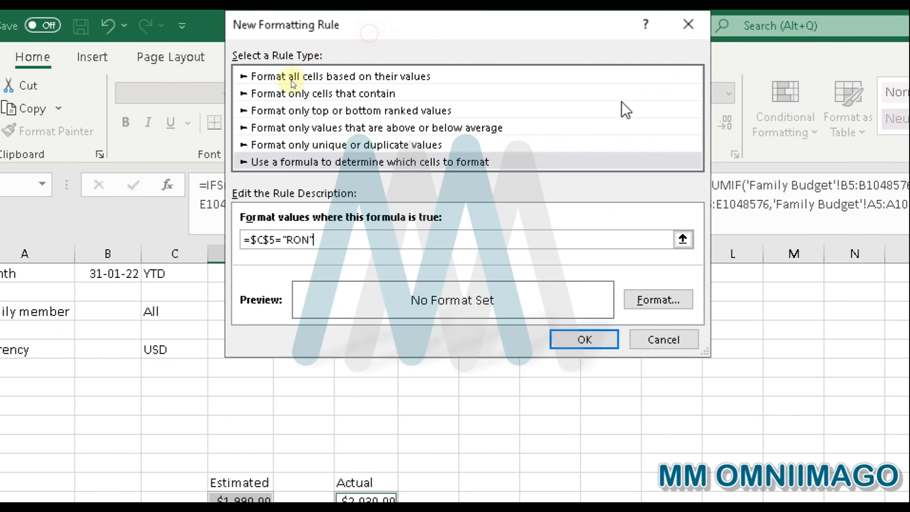
- Give the RON rule a Currency format with the lei Romanian symbol and red negative numbers without parentheses, and apply the rule
{"action": "left_click", "coordinate": [667, 305]}
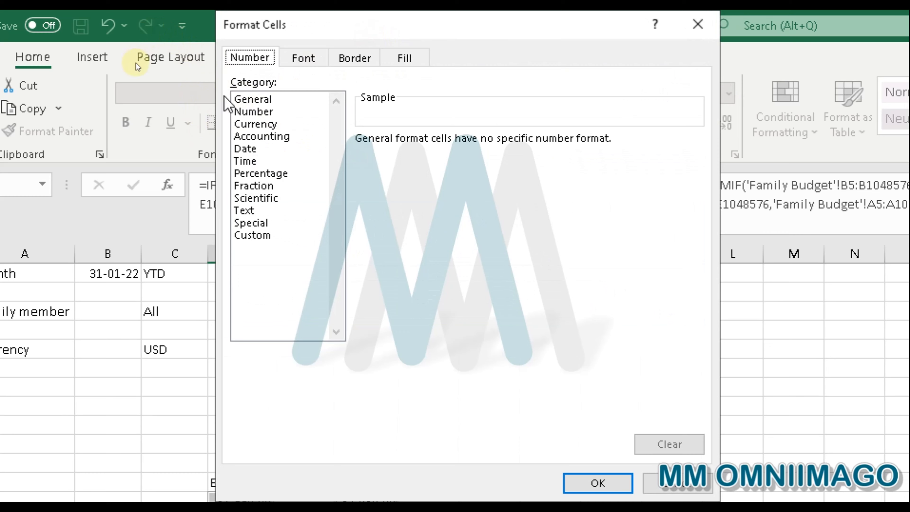
{"action": "left_click", "coordinate": [255, 124]}
{"action": "left_click", "coordinate": [453, 165]}
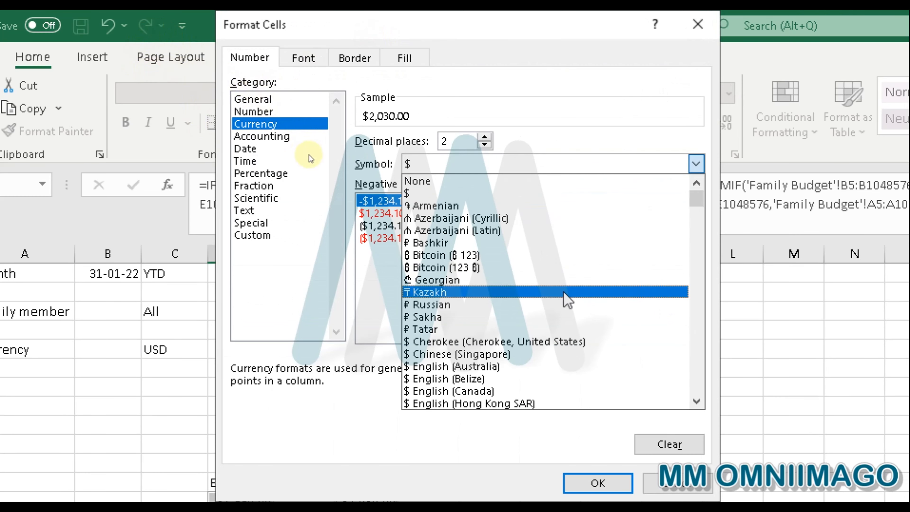
{"action": "scroll", "coordinate": [654, 324], "scroll_direction": "down", "scroll_amount": 12}
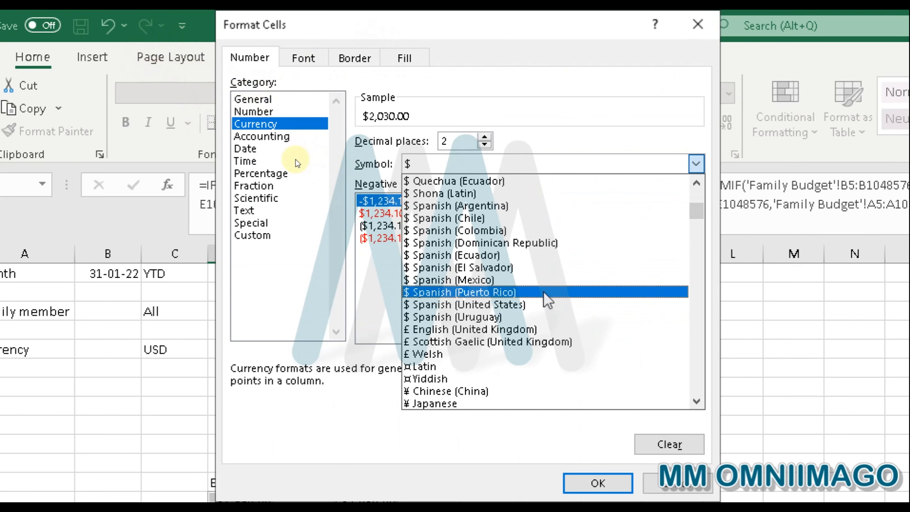
{"action": "scroll", "coordinate": [251, 161], "scroll_direction": "down", "scroll_amount": 15}
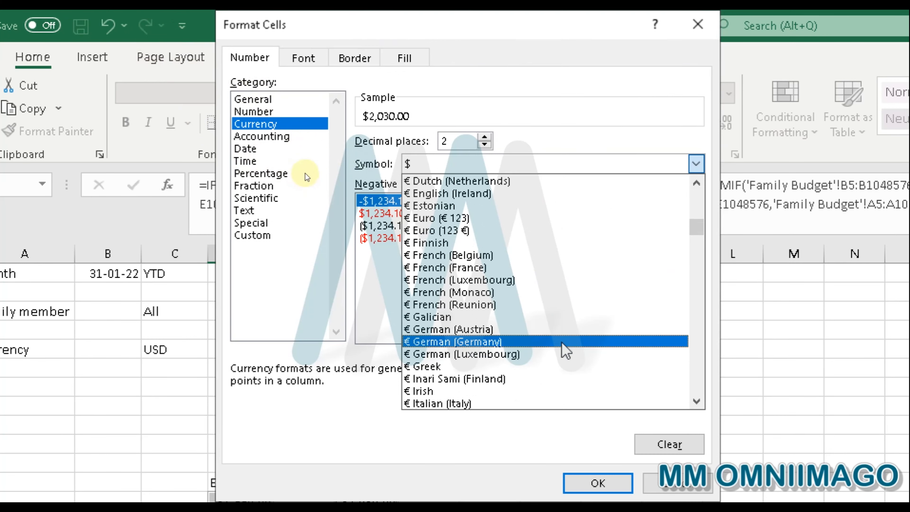
{"action": "scroll", "coordinate": [319, 174], "scroll_direction": "down", "scroll_amount": 12}
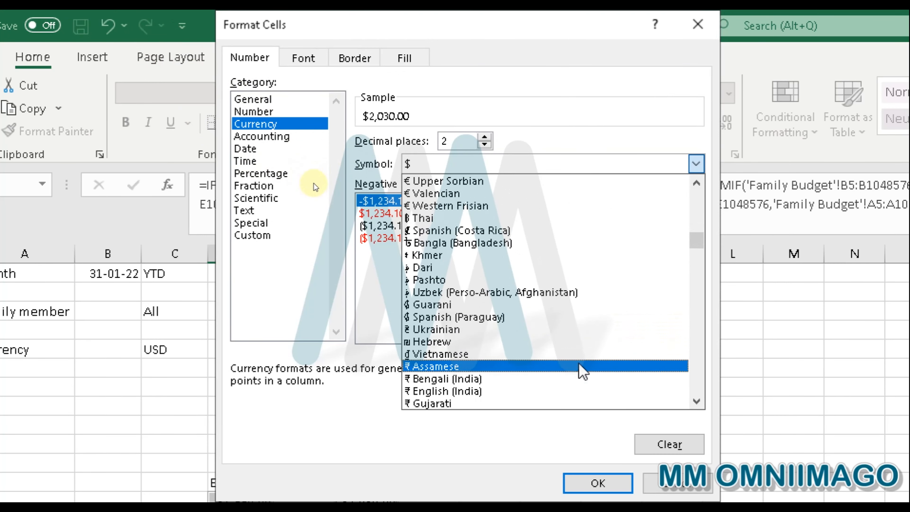
{"action": "scroll", "coordinate": [315, 189], "scroll_direction": "down", "scroll_amount": 15}
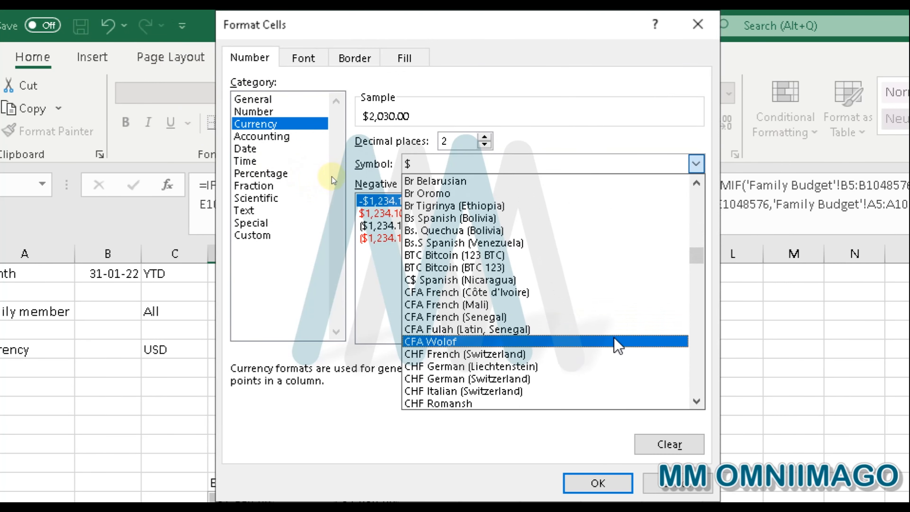
{"action": "scroll", "coordinate": [327, 176], "scroll_direction": "down", "scroll_amount": 10}
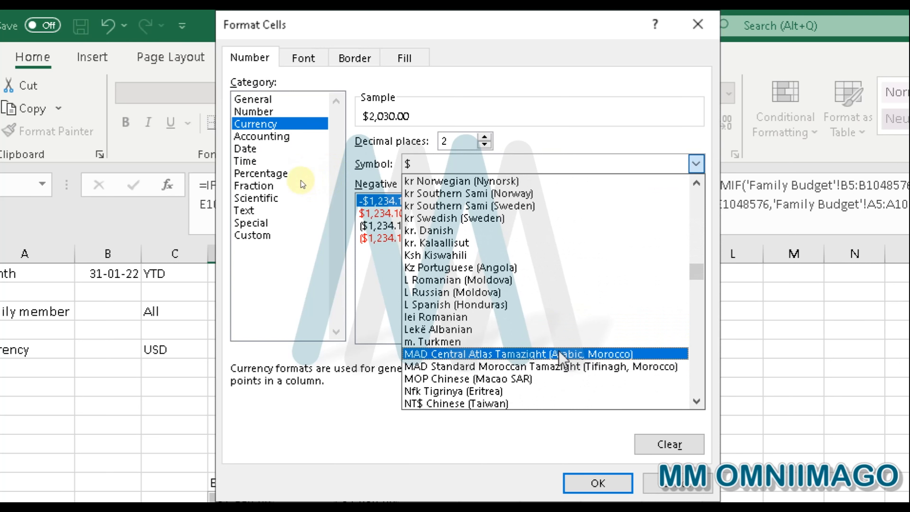
{"action": "left_click", "coordinate": [459, 317]}
{"action": "left_click", "coordinate": [598, 483]}
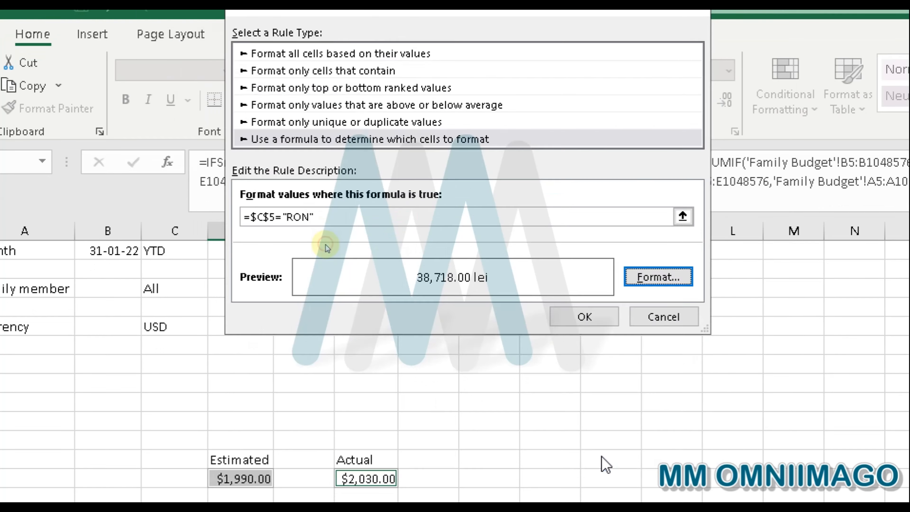
{"action": "left_click", "coordinate": [579, 315]}
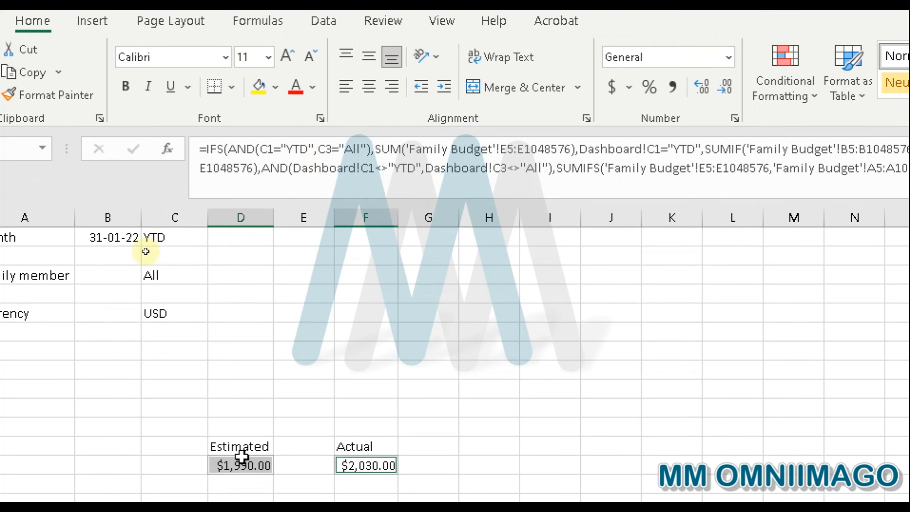
- Reselect USD as the currency in C5, and switch it to EUR to test the totals' formats
{"action": "left_click", "coordinate": [240, 477]}
{"action": "left_click", "coordinate": [229, 308]}
{"action": "left_click", "coordinate": [265, 312]}
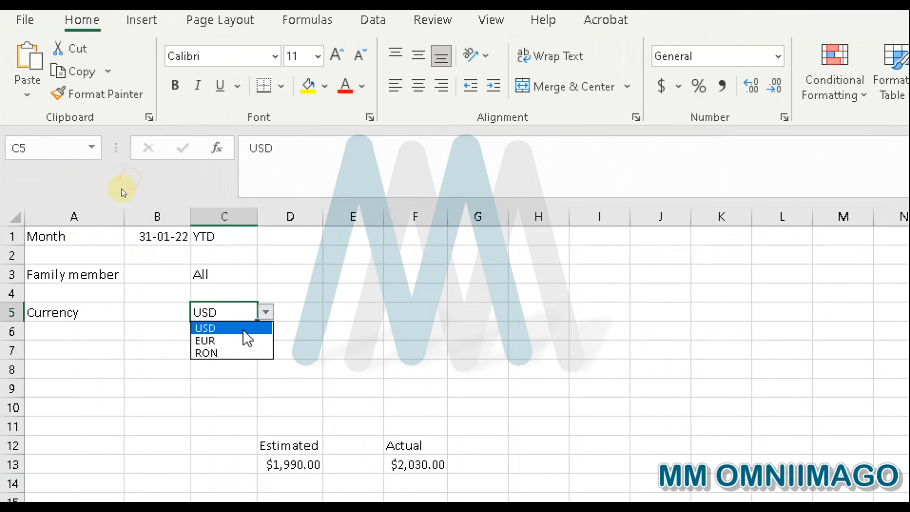
{"action": "left_click", "coordinate": [263, 331]}
{"action": "left_click", "coordinate": [267, 313]}
{"action": "left_click", "coordinate": [228, 341]}
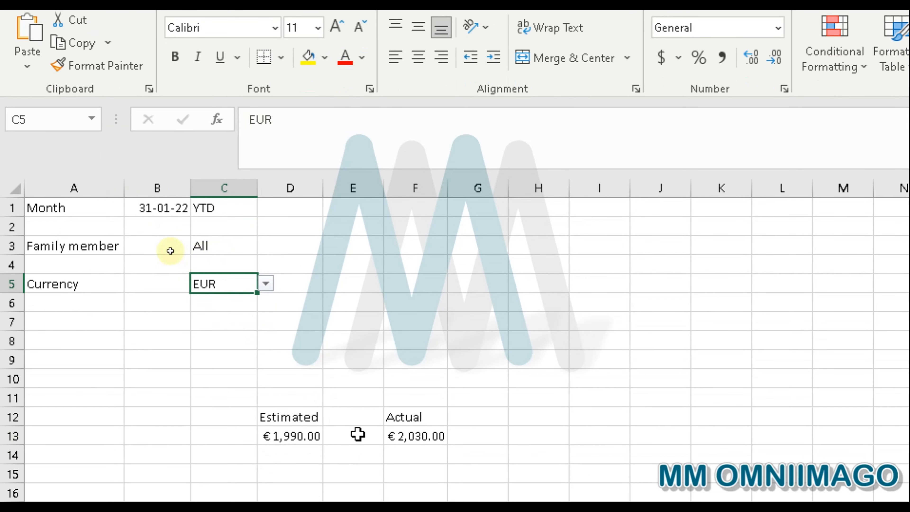
- Set the currency in C5 to RON and autofit the widths of columns F and D
{"action": "left_click", "coordinate": [265, 283]}
{"action": "left_click", "coordinate": [240, 325]}
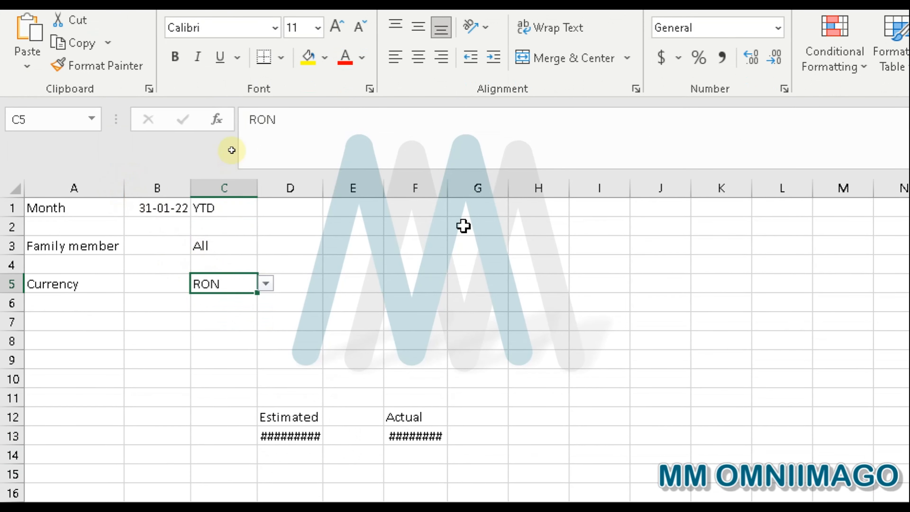
{"action": "double_click", "coordinate": [447, 188]}
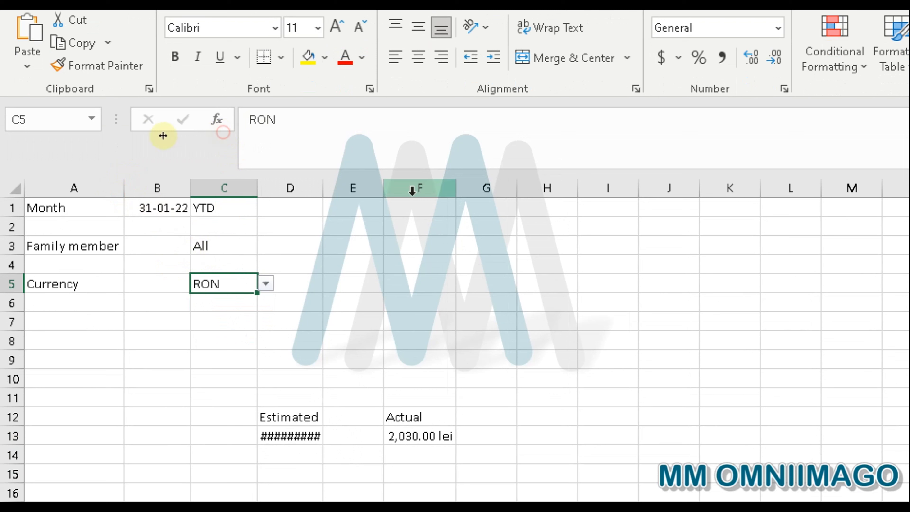
{"action": "double_click", "coordinate": [323, 188]}
{"action": "left_click", "coordinate": [414, 434]}
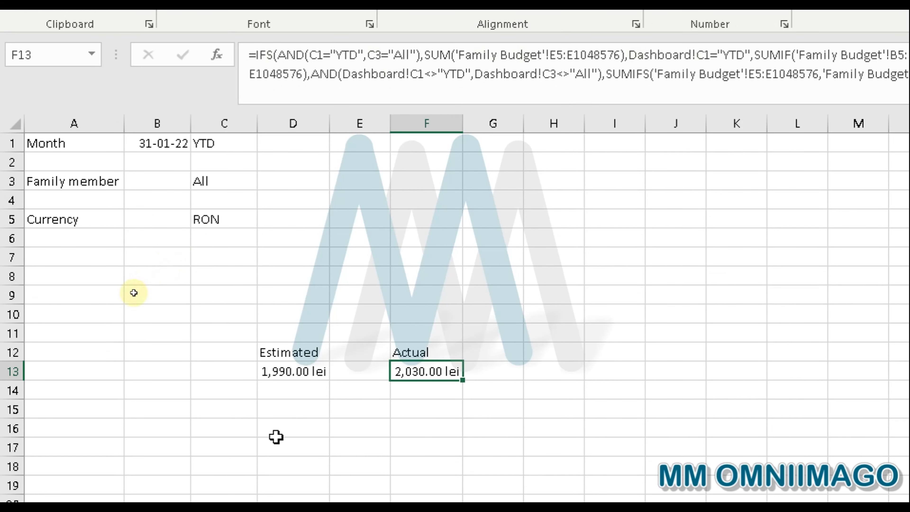
- Label D17 as Difference and enter the formula =D13-F13 in D18
{"action": "left_click", "coordinate": [266, 447]}
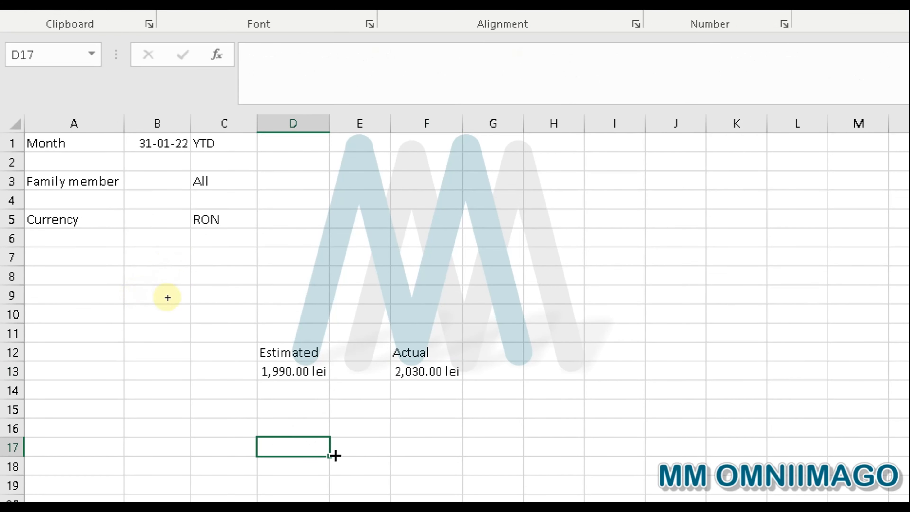
{"action": "type", "text": "Difference"}
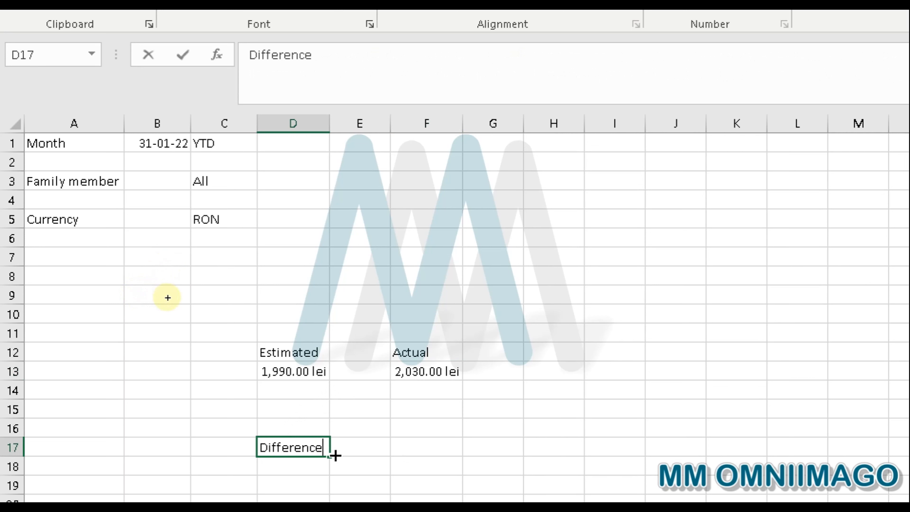
{"action": "left_click", "coordinate": [301, 467]}
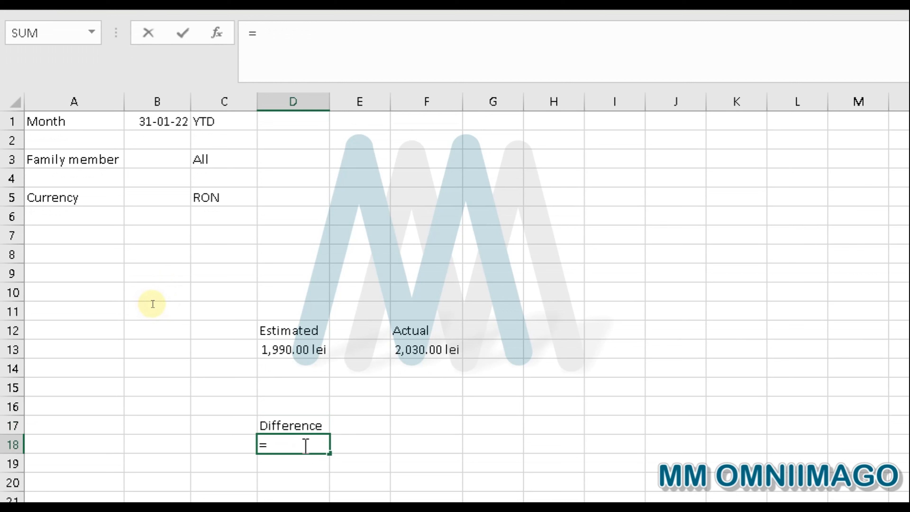
{"action": "left_click", "coordinate": [315, 355]}
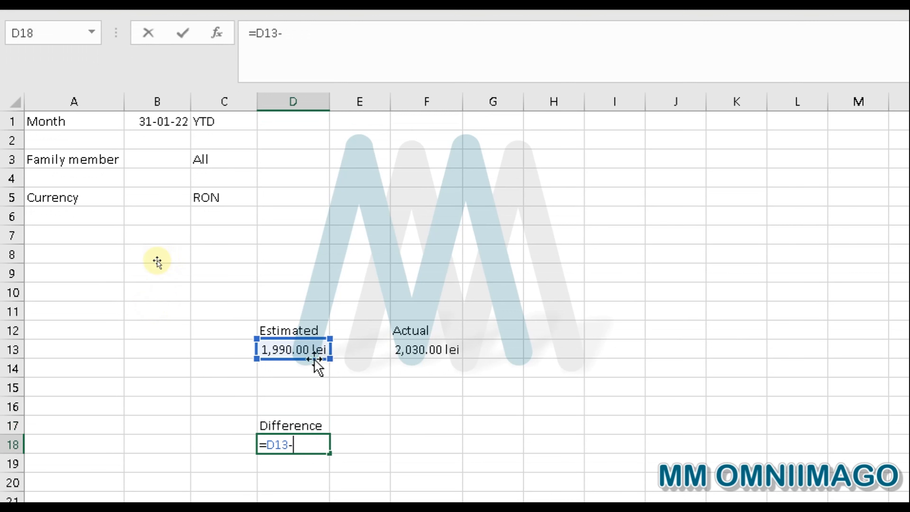
{"action": "left_click", "coordinate": [424, 348]}
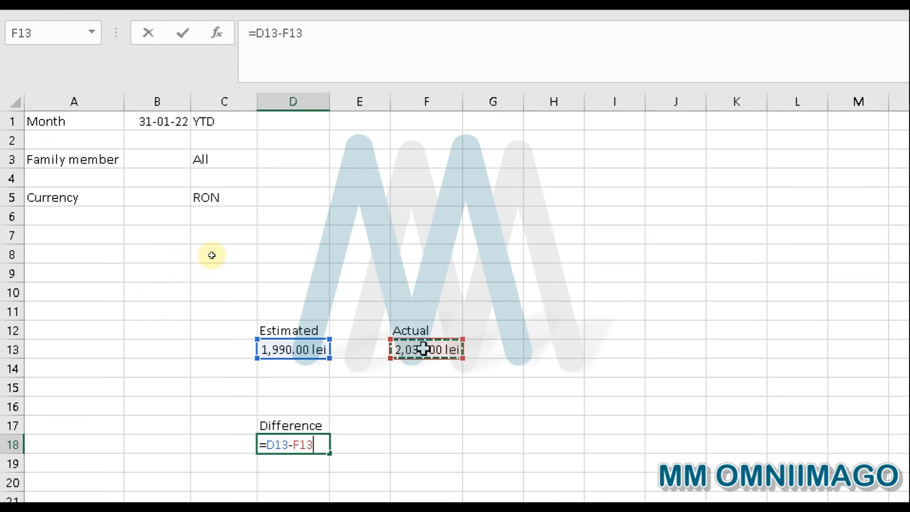
{"action": "key", "text": "Return"}
- Copy the formatting of the Estimated total in D13 onto the Difference result in D18 with Format Painter
{"action": "left_click", "coordinate": [278, 345]}
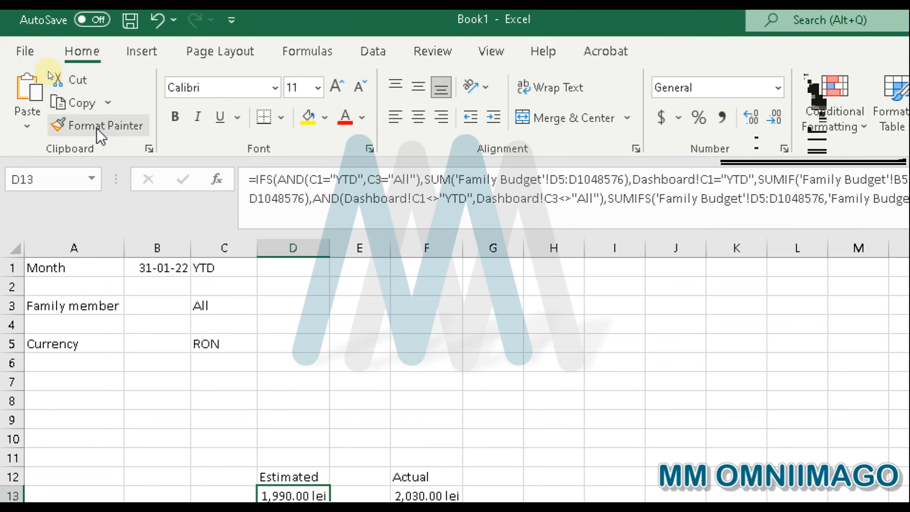
{"action": "left_click", "coordinate": [101, 136]}
{"action": "left_click", "coordinate": [299, 450]}
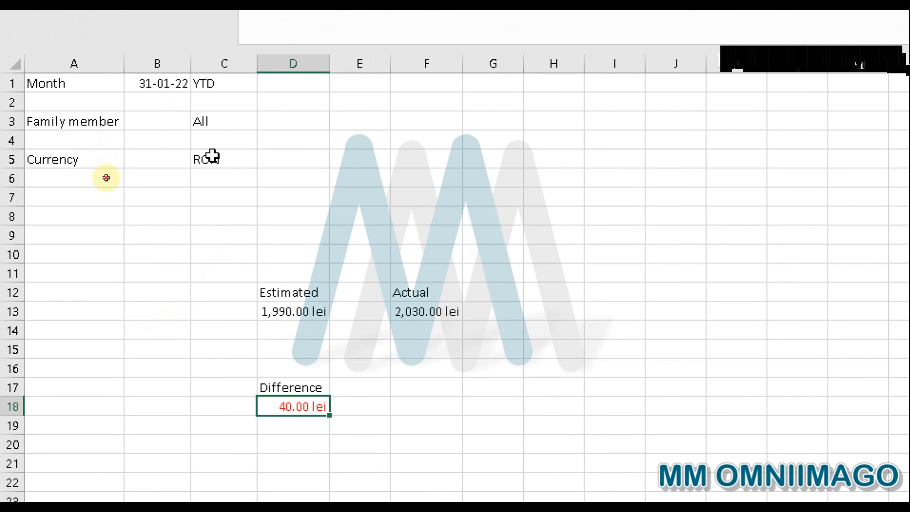
- Test the Difference cell's currency formatting by switching C5 to USD and finally to EUR
{"action": "left_click", "coordinate": [212, 198]}
{"action": "left_click", "coordinate": [267, 159]}
{"action": "left_click", "coordinate": [247, 174]}
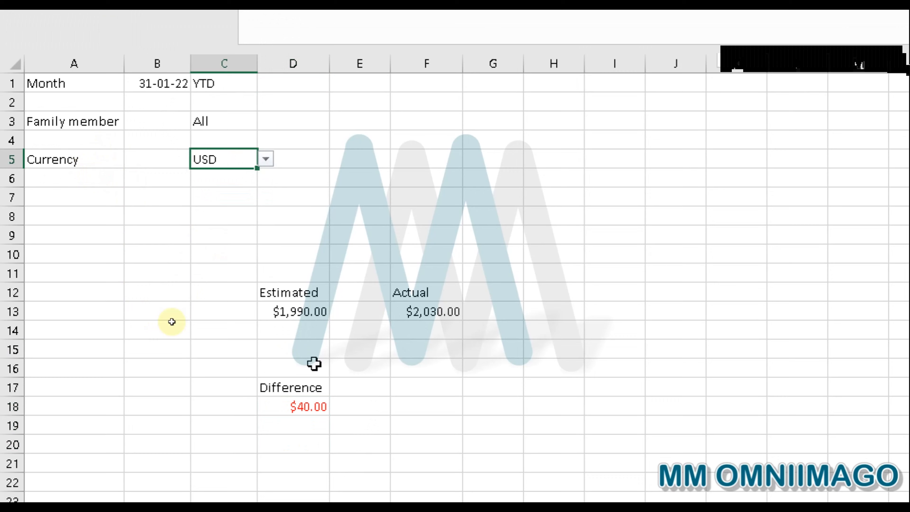
{"action": "left_click", "coordinate": [295, 387]}
{"action": "left_click", "coordinate": [213, 146]}
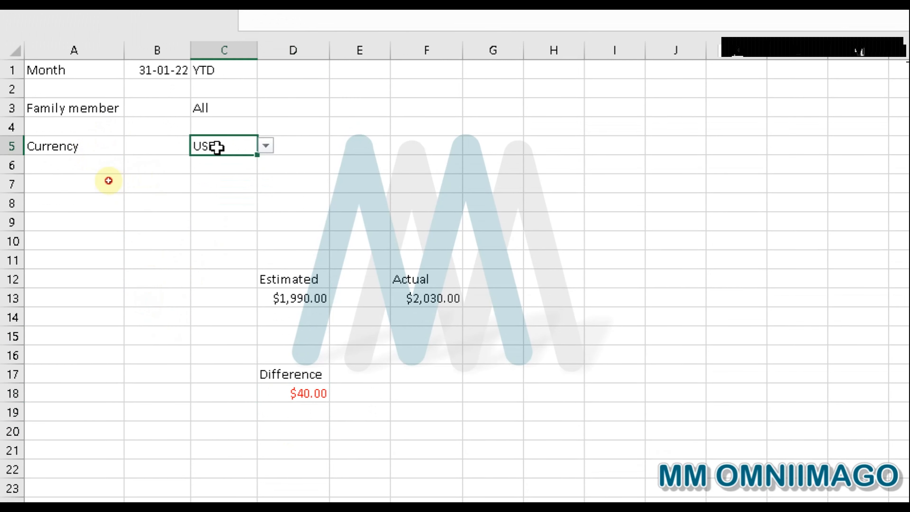
{"action": "left_click", "coordinate": [266, 146]}
{"action": "left_click", "coordinate": [247, 175]}
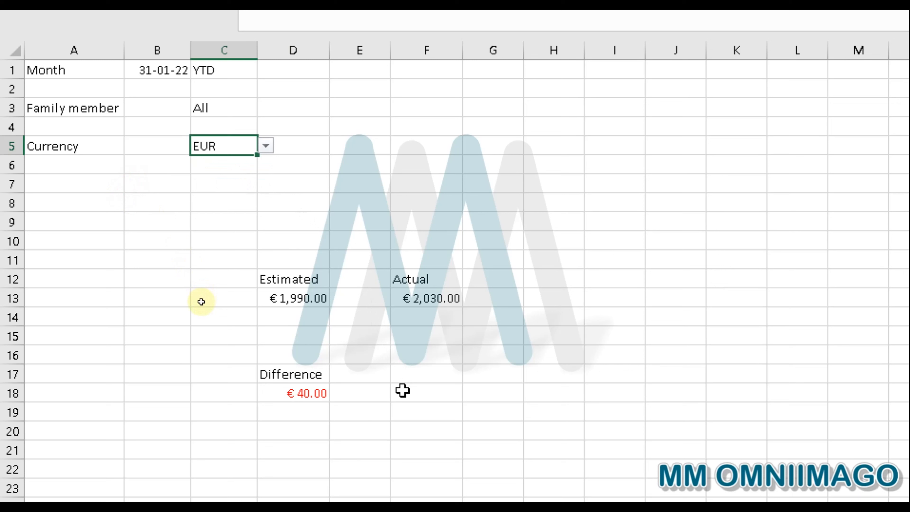
- Label F17 as Variation and enter =F13/D13 in F18, formatted as a percentage
{"action": "left_click", "coordinate": [422, 372]}
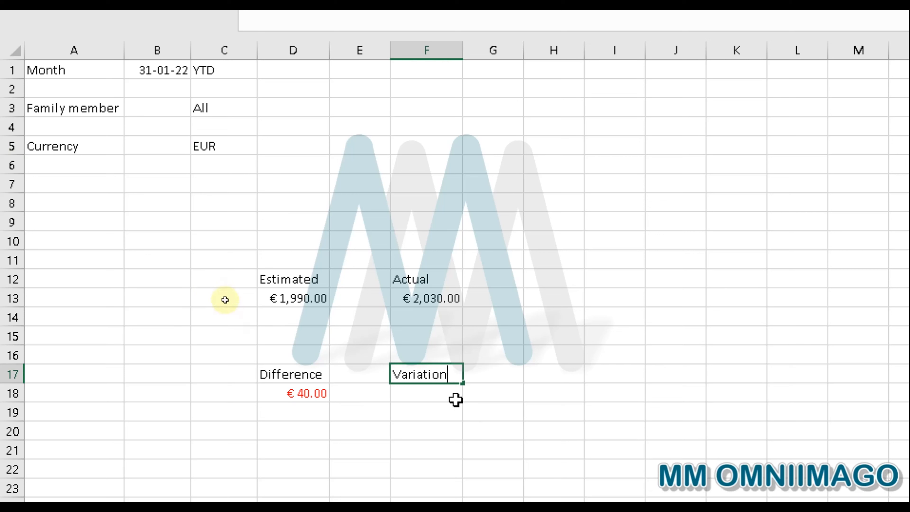
{"action": "left_click", "coordinate": [430, 391]}
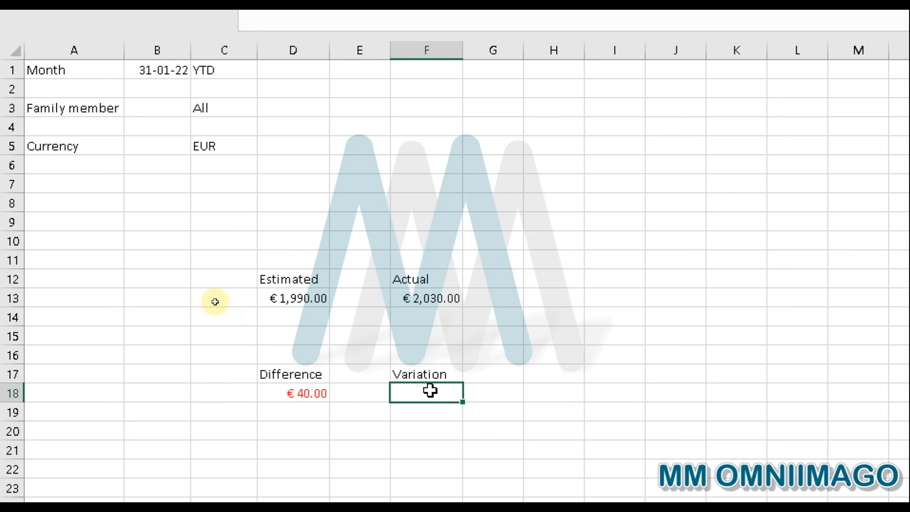
{"action": "type", "text": "="}
{"action": "left_click", "coordinate": [442, 299]}
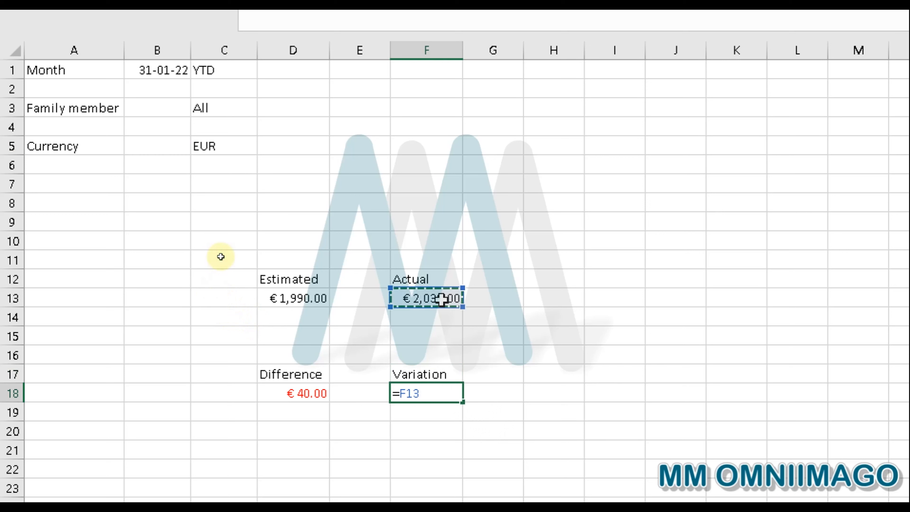
{"action": "type", "text": "/"}
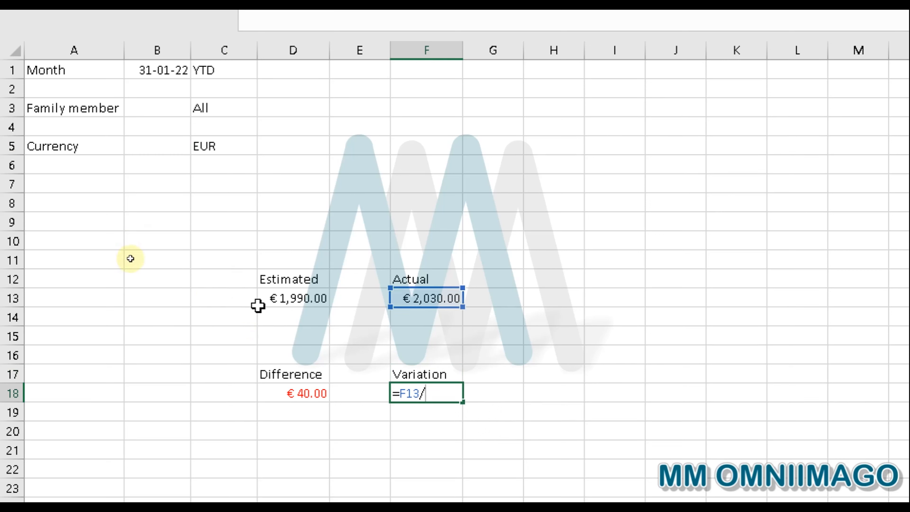
{"action": "left_click", "coordinate": [270, 298]}
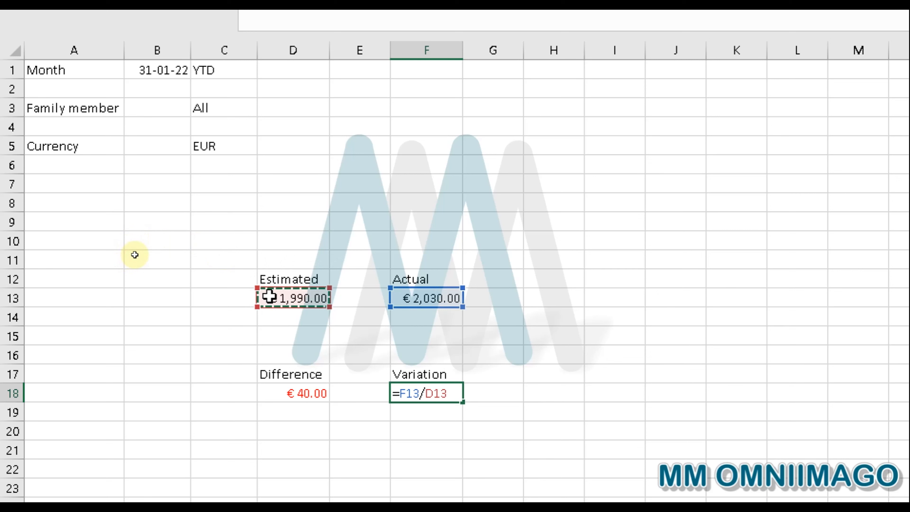
{"action": "key", "text": "Return"}
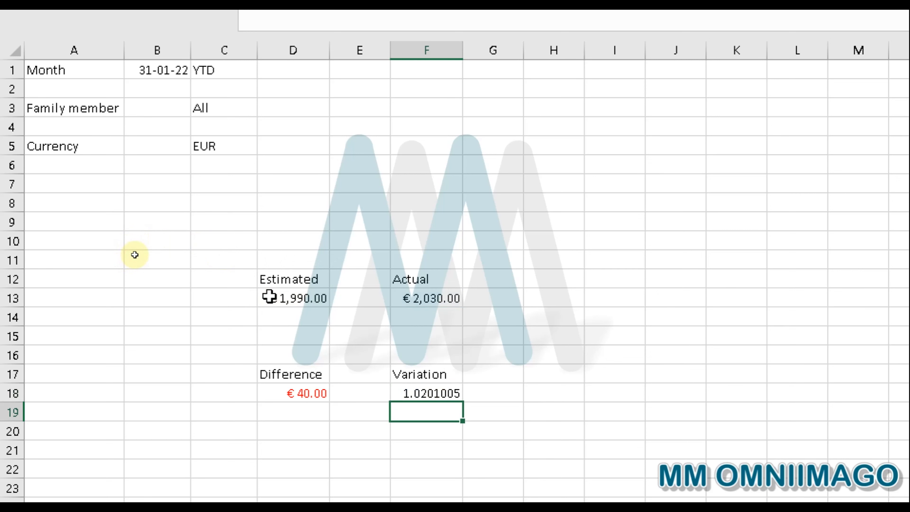
{"action": "left_click", "coordinate": [437, 392]}
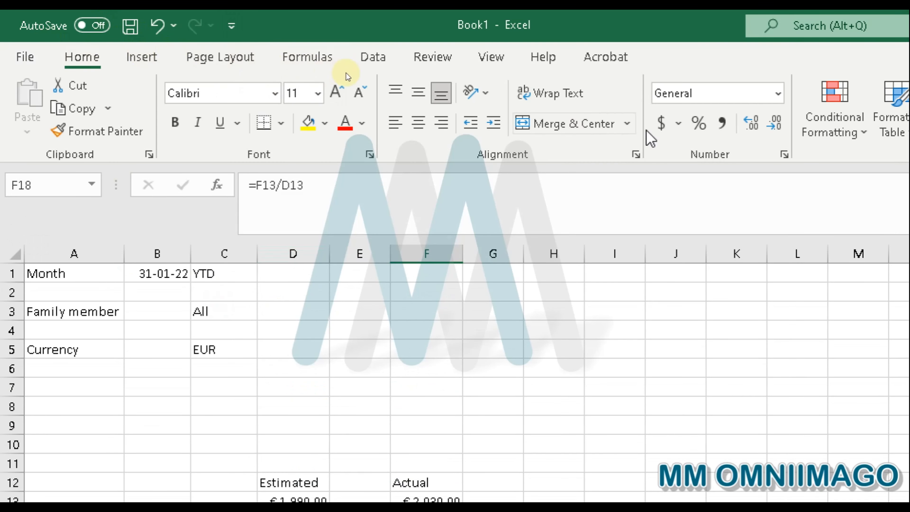
{"action": "left_click", "coordinate": [699, 123]}
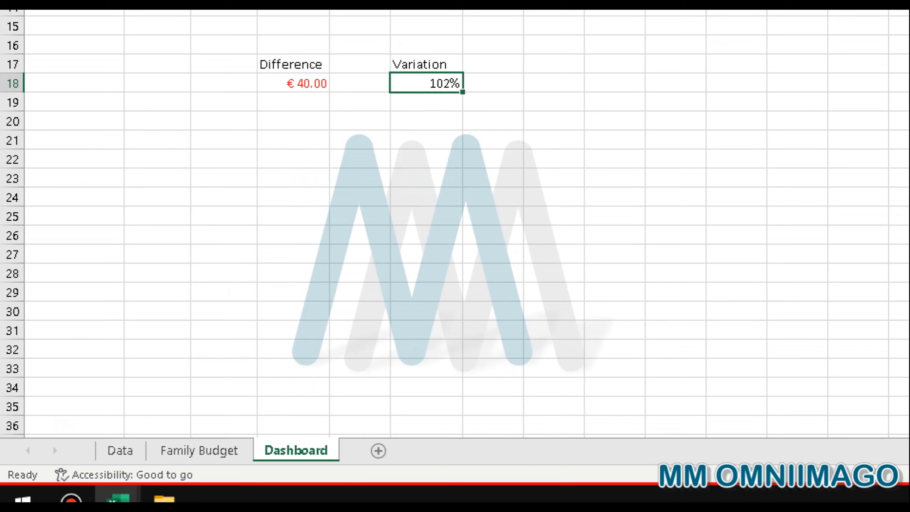
- On the Family Budget sheet, set the Estimated and Actual amounts of the Jan rent row to 0
{"action": "left_click", "coordinate": [224, 452]}
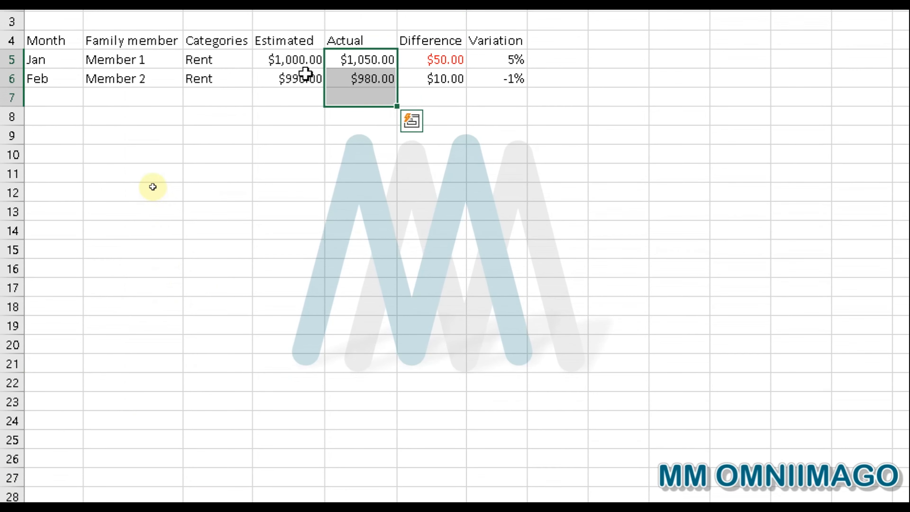
{"action": "left_click", "coordinate": [302, 62]}
{"action": "type", "text": "0"}
{"action": "left_click", "coordinate": [401, 65]}
{"action": "double_click", "coordinate": [376, 70]}
{"action": "left_click_drag", "start_coordinate": [375, 70], "coordinate": [327, 86]}
{"action": "type", "text": "0"}
- Set the Estimated and Actual amounts of the Feb rent row to 0
{"action": "double_click", "coordinate": [298, 103]}
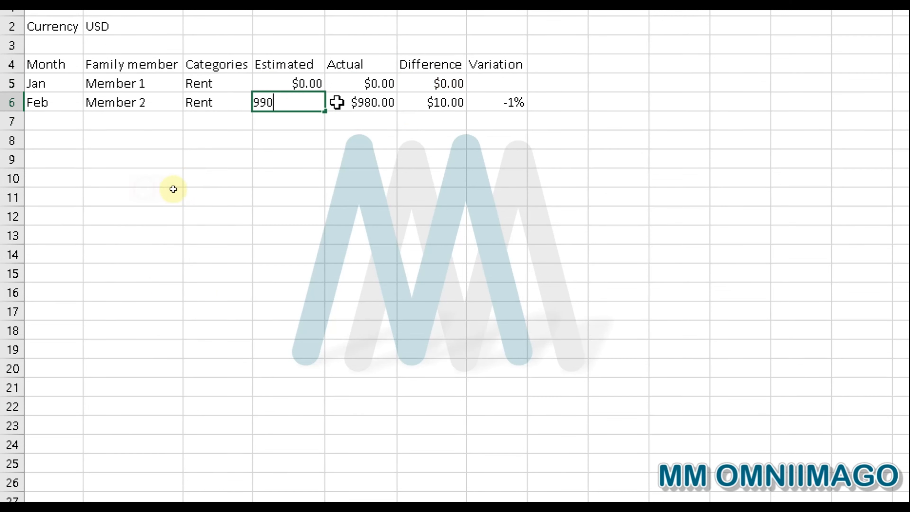
{"action": "key", "text": "BackSpace"}
{"action": "key", "text": "BackSpace"}
{"action": "key", "text": "BackSpace"}
{"action": "type", "text": "0"}
{"action": "double_click", "coordinate": [372, 104]}
{"action": "key", "text": "BackSpace"}
{"action": "key", "text": "BackSpace"}
{"action": "key", "text": "BackSpace"}
{"action": "type", "text": "0"}
{"action": "left_click", "coordinate": [378, 172]}
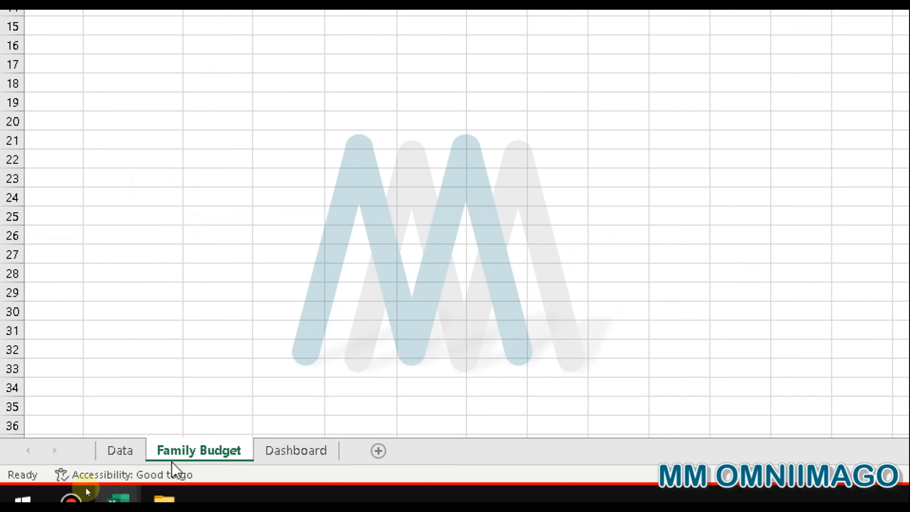
- On the Dashboard sheet, change the Variation formula in F18 to =IFERROR((F13/D13)-1,"")
{"action": "left_click", "coordinate": [288, 451]}
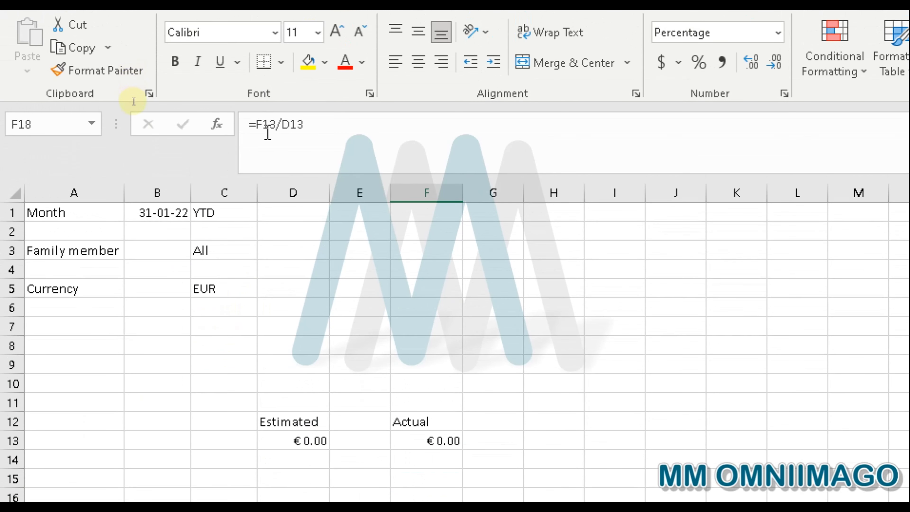
{"action": "left_click", "coordinate": [257, 132]}
{"action": "type", "text": "if"}
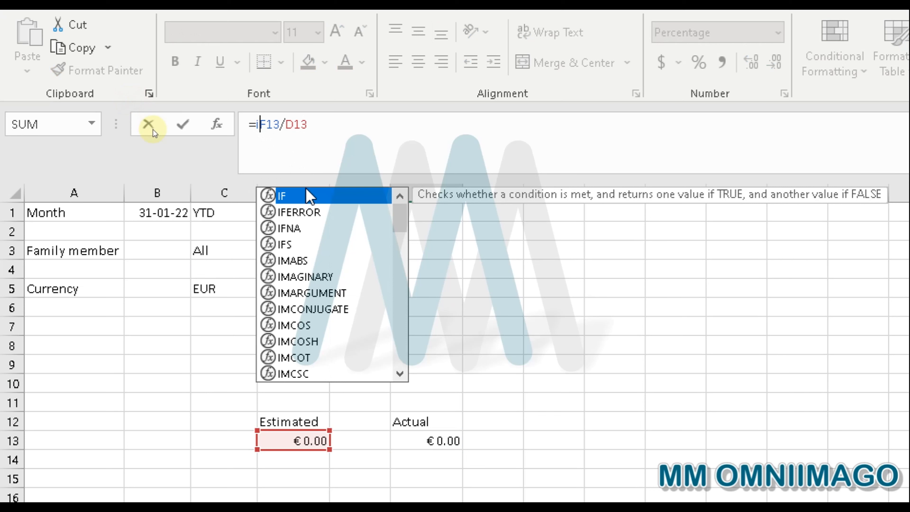
{"action": "double_click", "coordinate": [317, 212]}
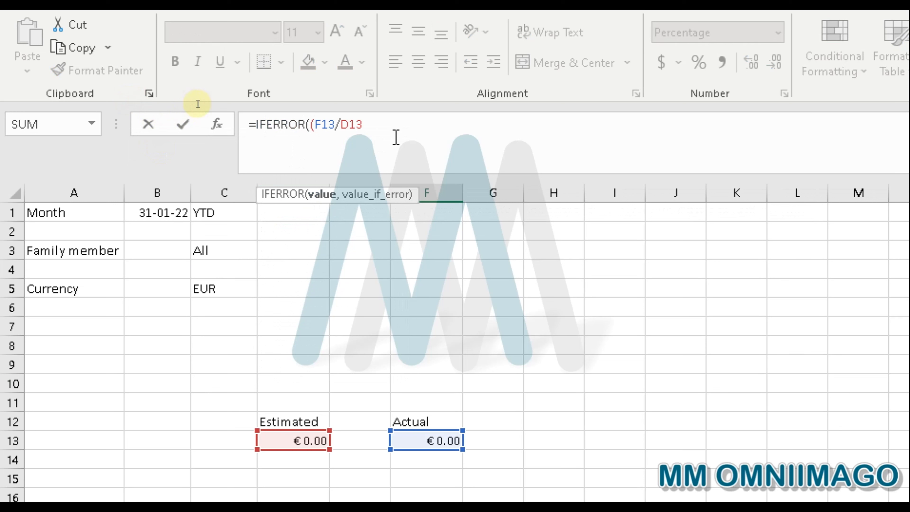
{"action": "type", "text": ")-1"}
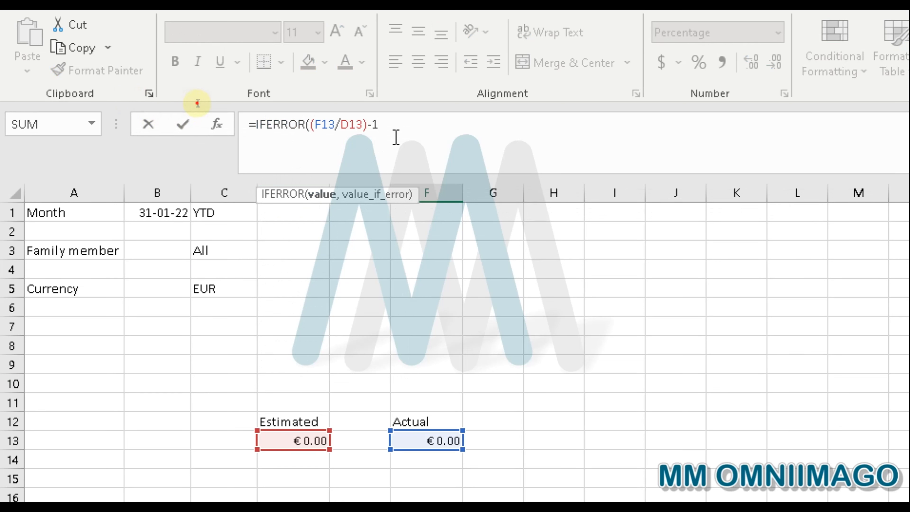
{"action": "left_click_drag", "start_coordinate": [396, 137], "coordinate": [312, 130]}
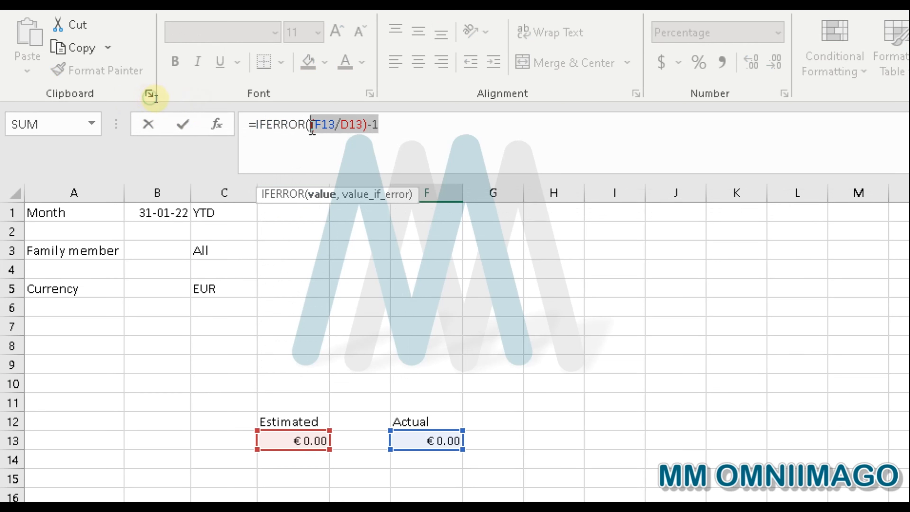
{"action": "left_click", "coordinate": [429, 124]}
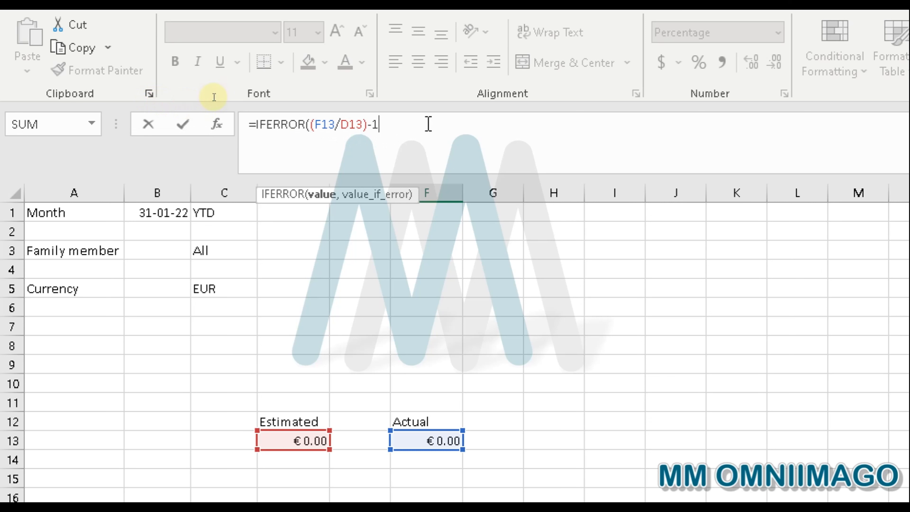
{"action": "type", "text": ","}
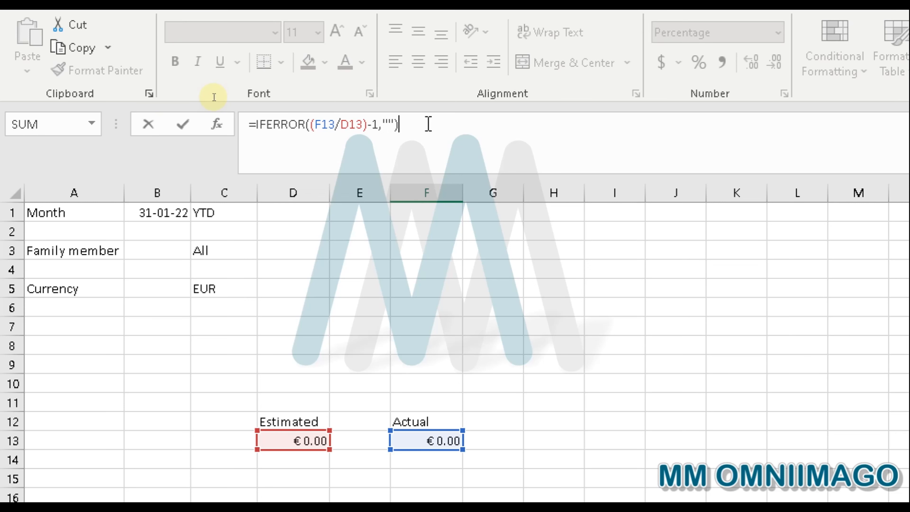
{"action": "key", "text": "Return"}
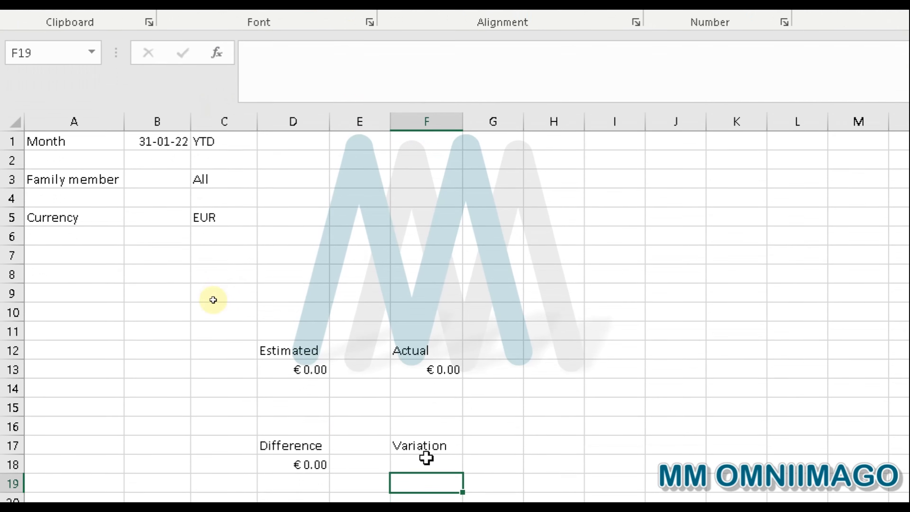
{"action": "left_click", "coordinate": [427, 459]}
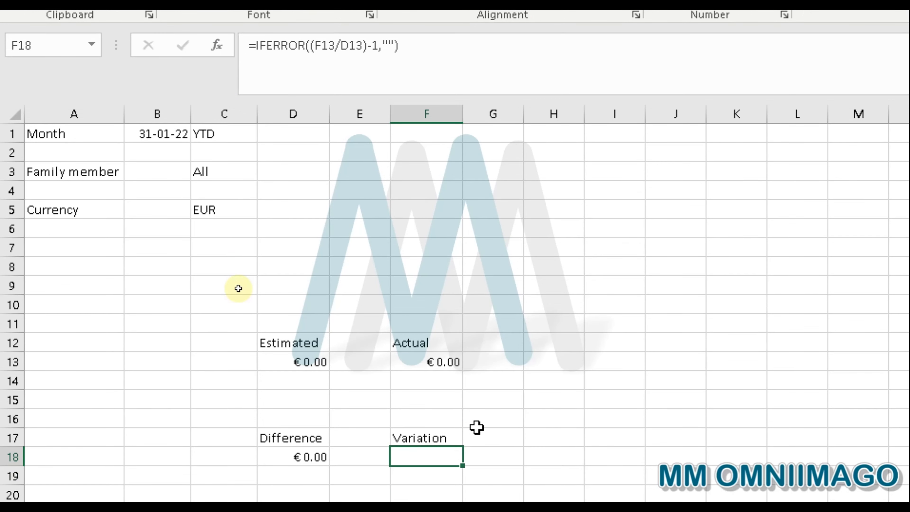
- Fill all cells of the Dashboard sheet with the darkest blue theme shade
{"action": "left_click", "coordinate": [8, 120]}
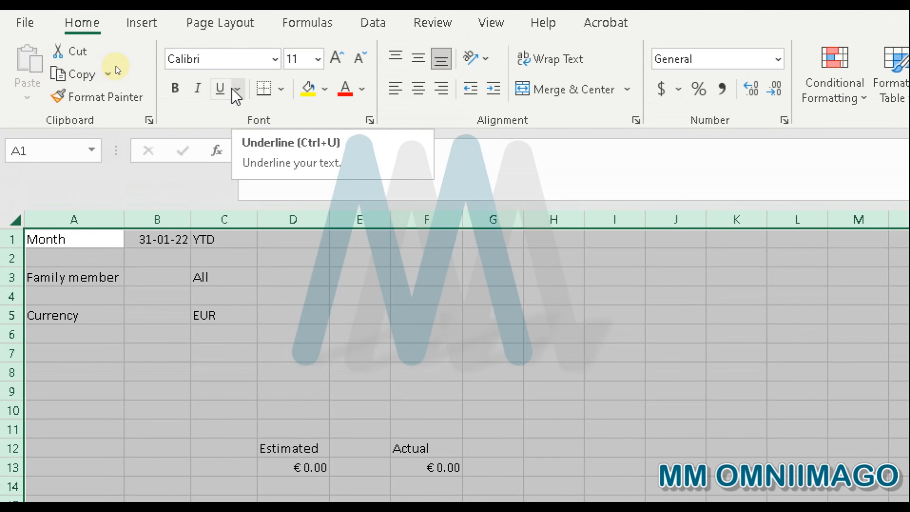
{"action": "left_click", "coordinate": [327, 92]}
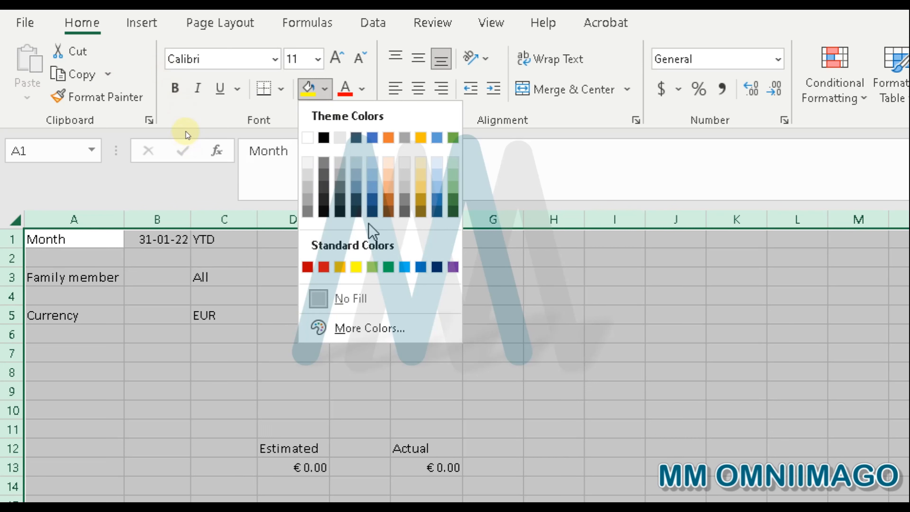
{"action": "left_click", "coordinate": [375, 212]}
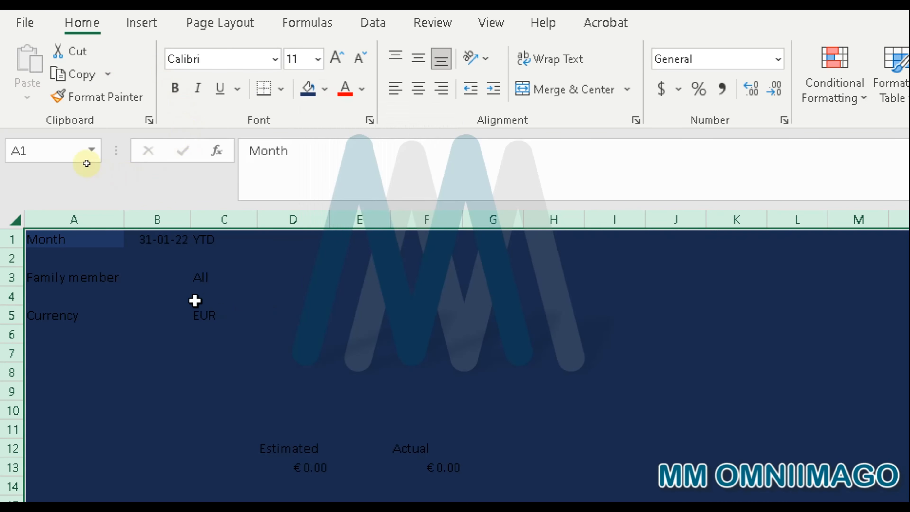
- Set the font color to white for A1, A3, A5, C1, C3, C5, D12:D13, F12:F13, D17:D18 and F17:F18
{"action": "left_click", "coordinate": [50, 240]}
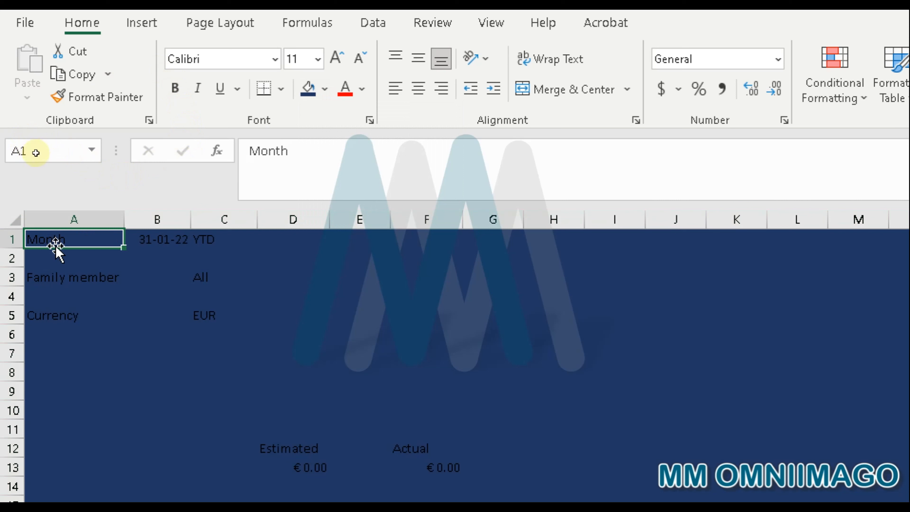
{"action": "left_click", "coordinate": [73, 279], "text": "ctrl"}
{"action": "left_click", "coordinate": [67, 315], "text": "ctrl"}
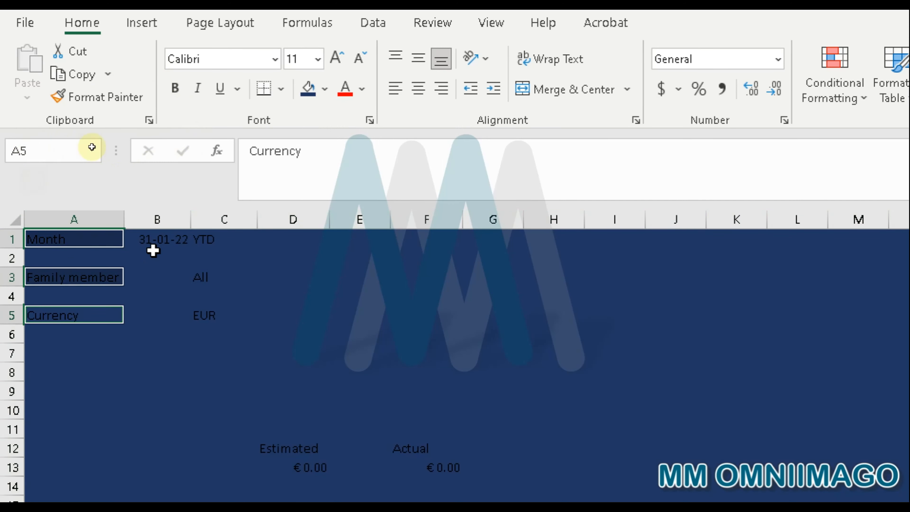
{"action": "left_click", "coordinate": [214, 239], "text": "ctrl"}
{"action": "left_click", "coordinate": [217, 284], "text": "ctrl"}
{"action": "left_click", "coordinate": [215, 312], "text": "ctrl"}
{"action": "left_click", "coordinate": [297, 448], "text": "ctrl"}
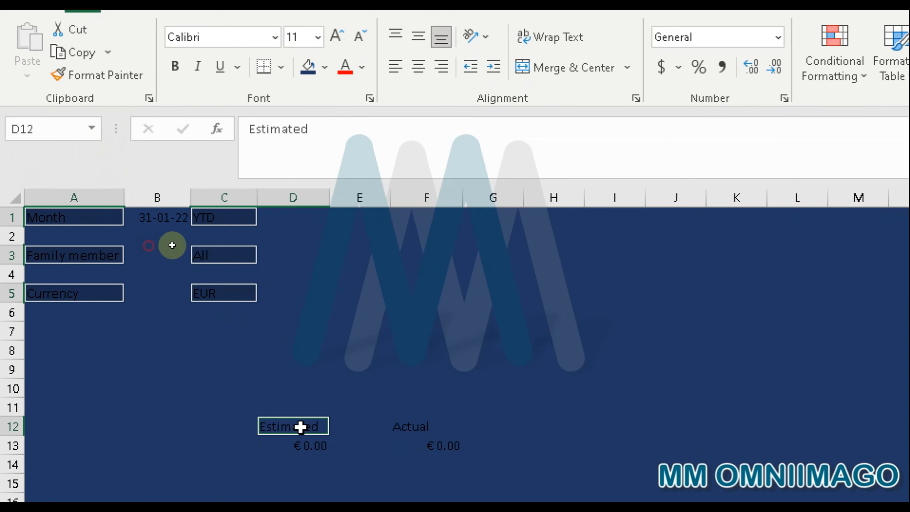
{"action": "left_click", "coordinate": [410, 426], "text": "ctrl"}
{"action": "left_click", "coordinate": [308, 445], "text": "ctrl"}
{"action": "left_click", "coordinate": [430, 446], "text": "ctrl"}
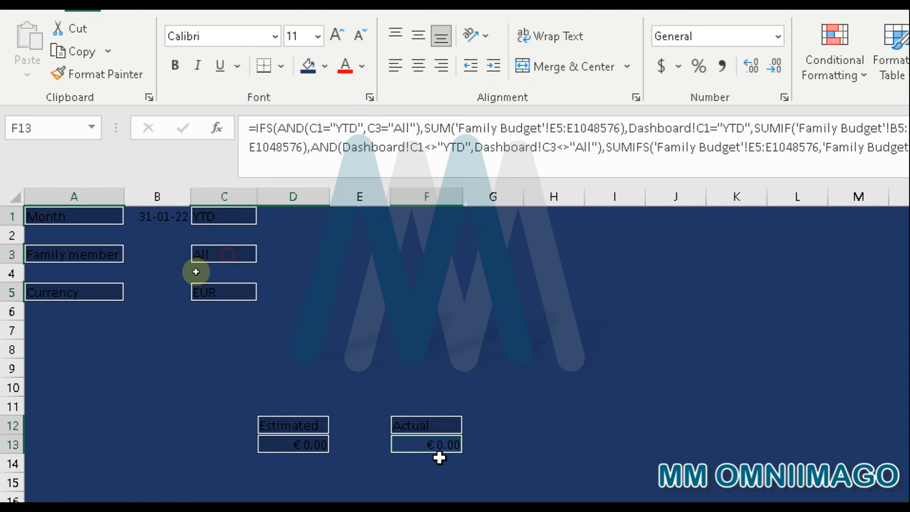
{"action": "left_click_drag", "start_coordinate": [291, 453], "coordinate": [295, 473]}
{"action": "left_click_drag", "start_coordinate": [448, 453], "coordinate": [433, 473]}
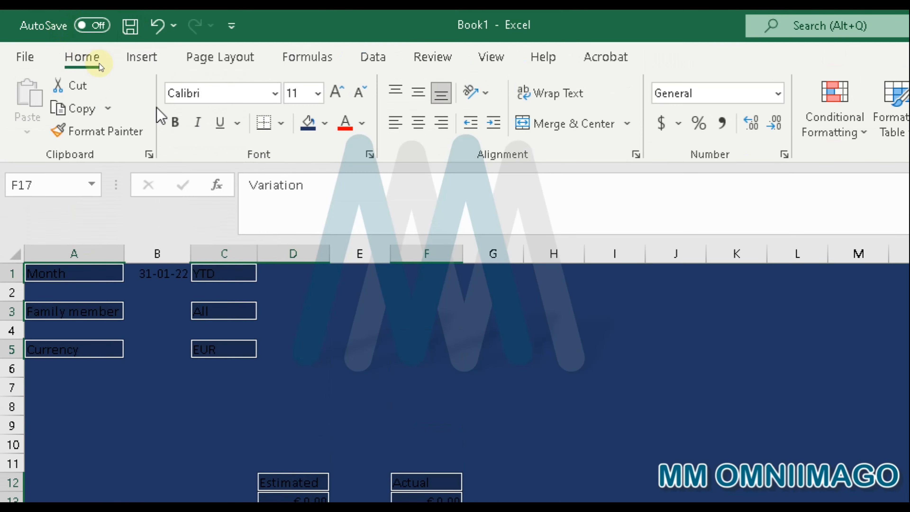
{"action": "left_click", "coordinate": [363, 124]}
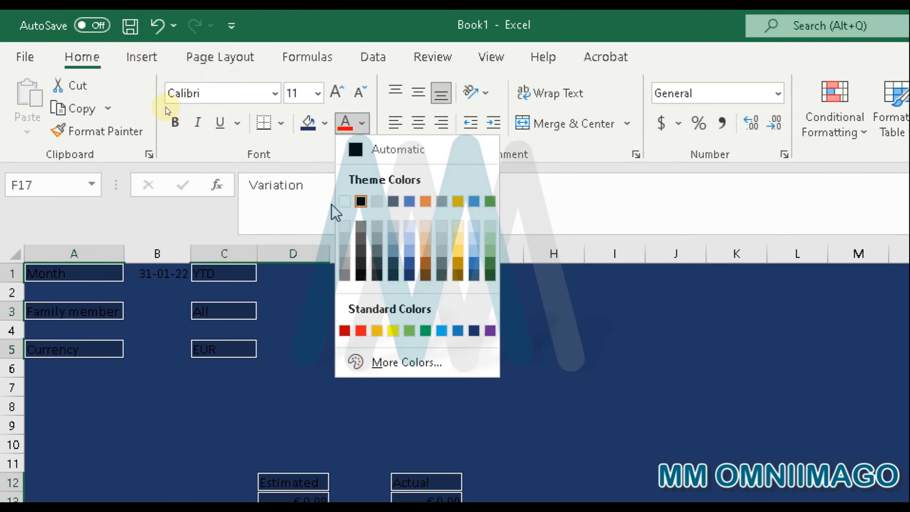
{"action": "left_click", "coordinate": [344, 201]}
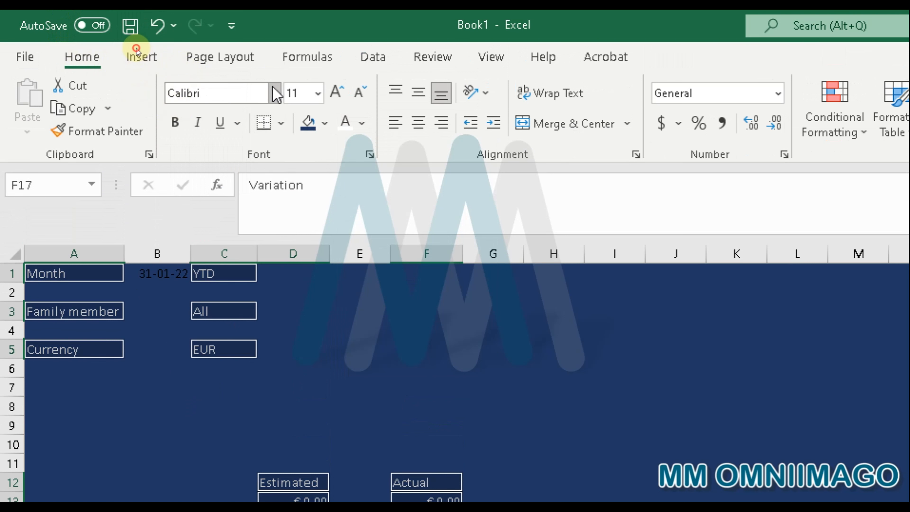
- Change the font of the selected dashboard labels and values in columns A, C, D and F to Berlin Sans FB
{"action": "left_click", "coordinate": [275, 94]}
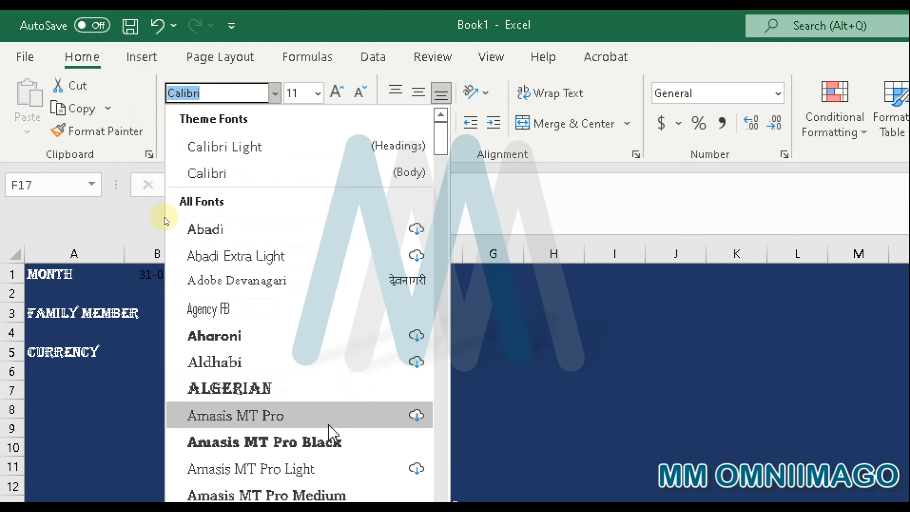
{"action": "scroll", "coordinate": [335, 463], "scroll_direction": "down", "scroll_amount": 3}
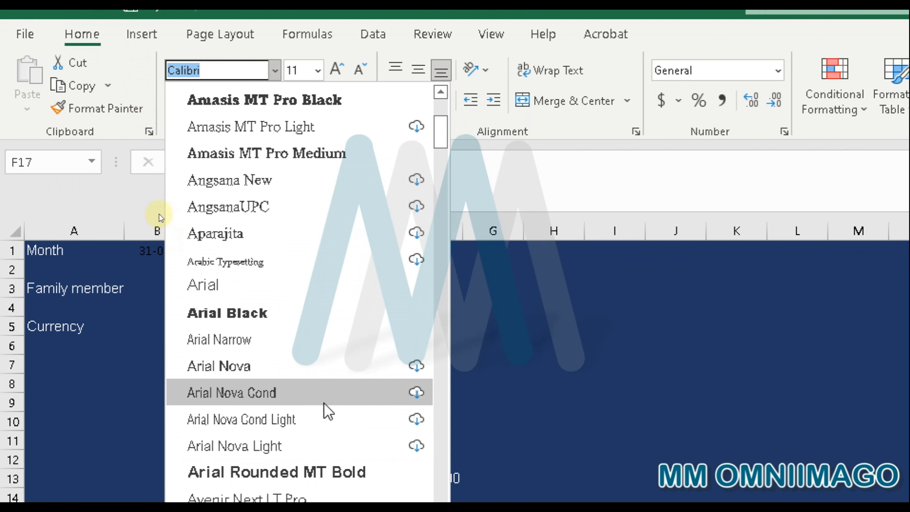
{"action": "scroll", "coordinate": [318, 338], "scroll_direction": "down", "scroll_amount": 2}
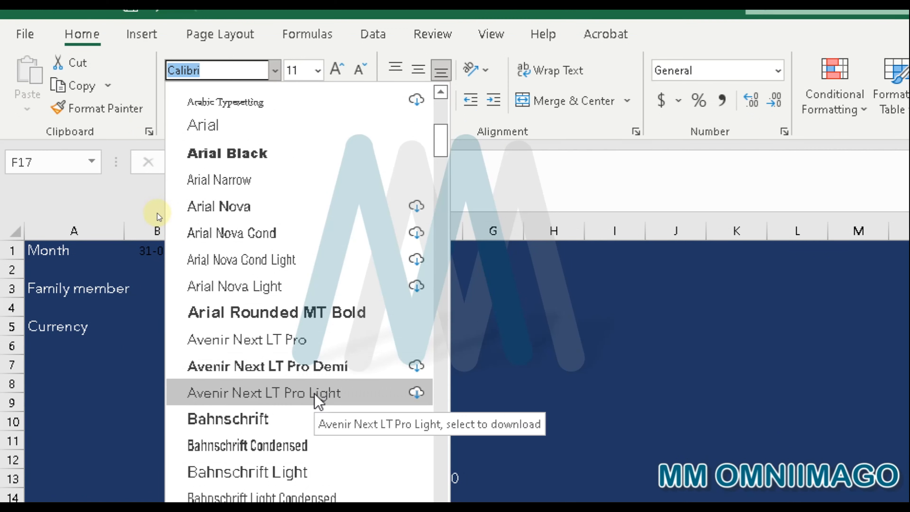
{"action": "scroll", "coordinate": [316, 399], "scroll_direction": "down", "scroll_amount": 2}
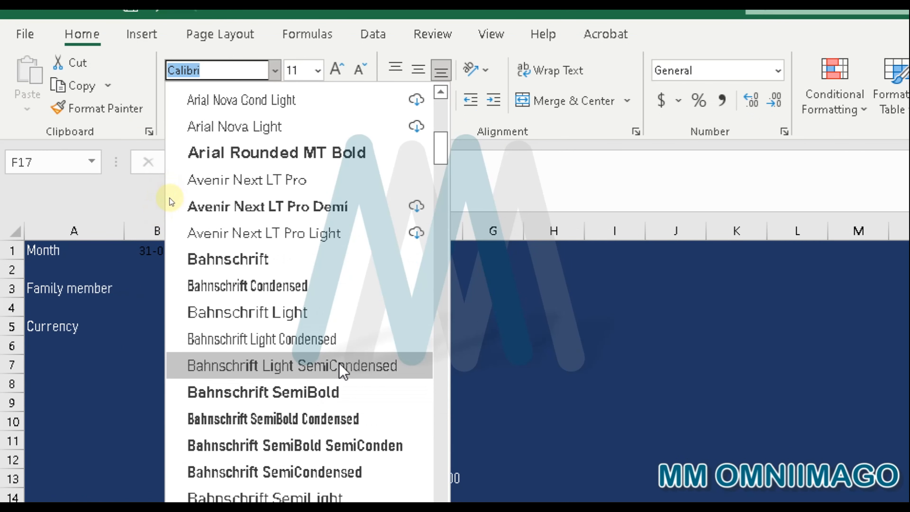
{"action": "scroll", "coordinate": [342, 369], "scroll_direction": "down", "scroll_amount": 4}
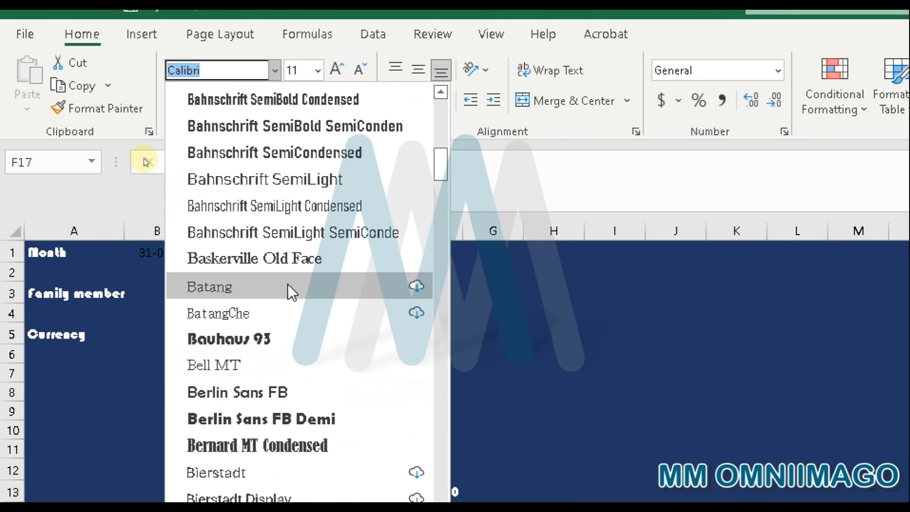
{"action": "scroll", "coordinate": [288, 351], "scroll_direction": "down", "scroll_amount": 1}
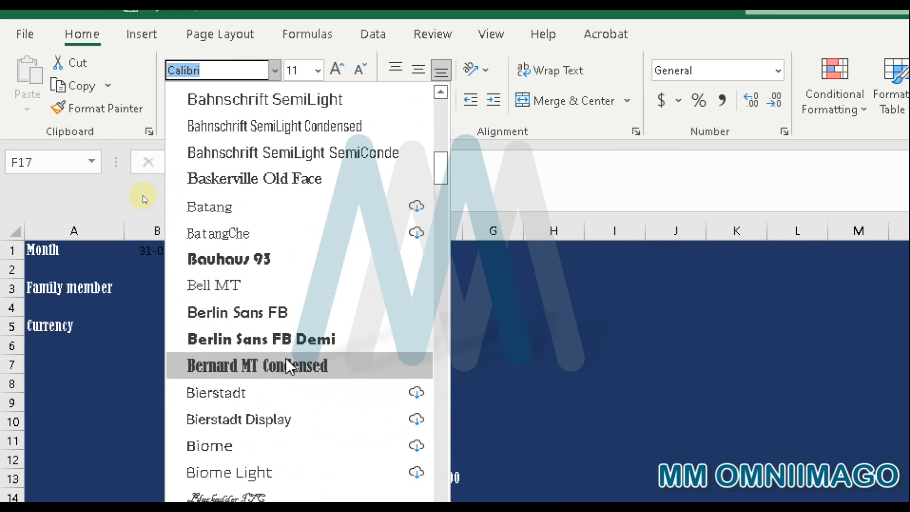
{"action": "left_click", "coordinate": [287, 315]}
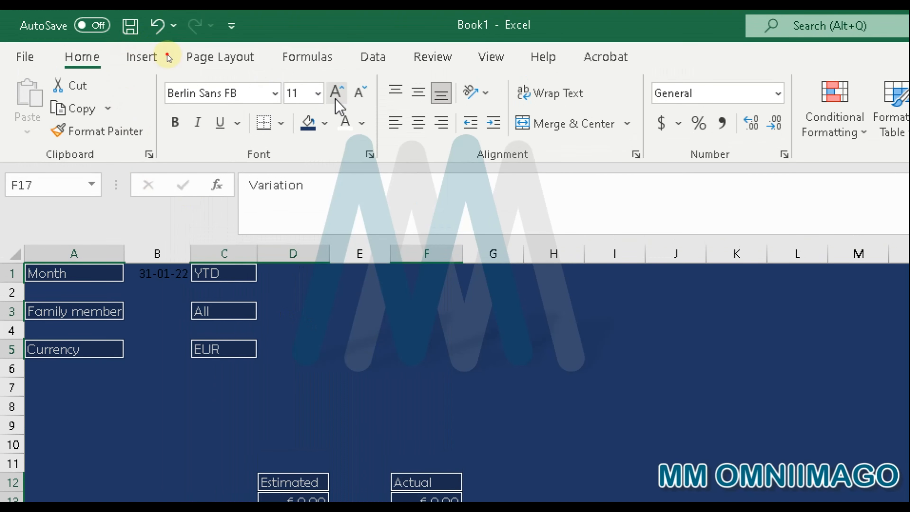
- Set the font size of the selected dashboard labels and values to 36
{"action": "left_click", "coordinate": [336, 75]}
{"action": "left_click", "coordinate": [335, 76]}
{"action": "left_click", "coordinate": [336, 76]}
{"action": "left_click", "coordinate": [336, 75]}
{"action": "left_click", "coordinate": [335, 75]}
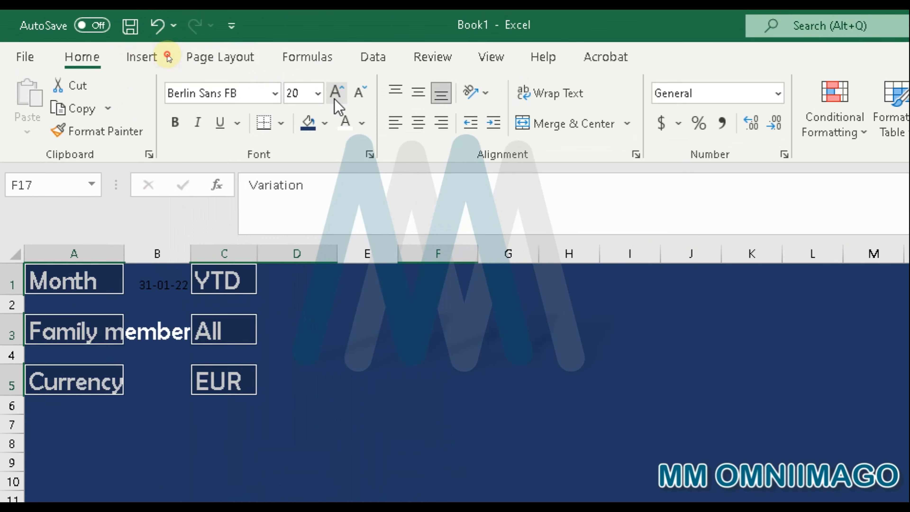
{"action": "left_click", "coordinate": [335, 101]}
{"action": "left_click", "coordinate": [335, 100]}
{"action": "left_click", "coordinate": [335, 101]}
{"action": "left_click", "coordinate": [335, 101]}
{"action": "left_click", "coordinate": [335, 101]}
{"action": "left_click", "coordinate": [336, 101]}
{"action": "left_click", "coordinate": [335, 100]}
{"action": "left_click_drag", "start_coordinate": [436, 243], "coordinate": [409, 73]}
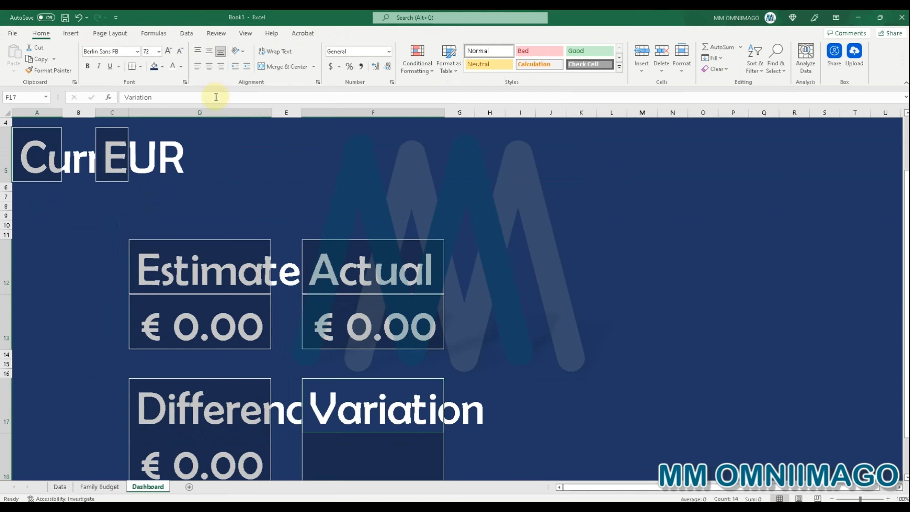
{"action": "scroll", "coordinate": [162, 178], "scroll_direction": "up", "scroll_amount": 1}
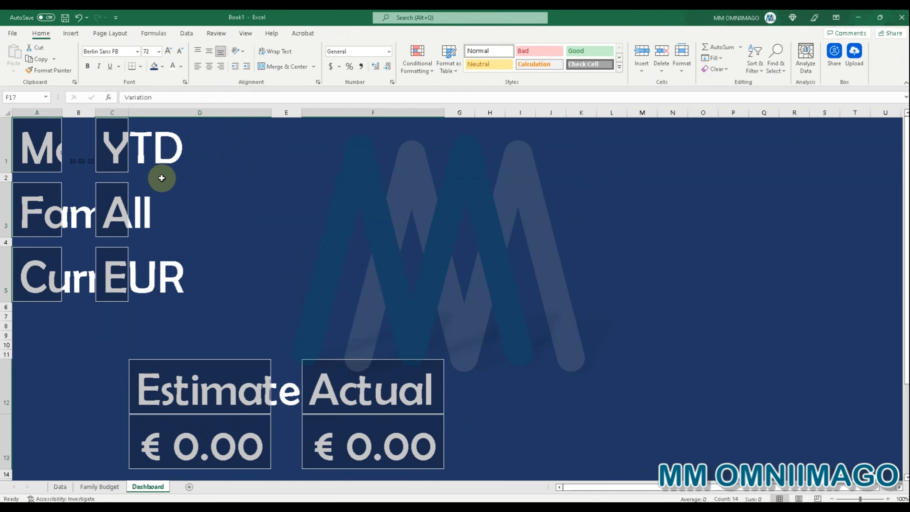
{"action": "left_click", "coordinate": [180, 51]}
{"action": "left_click", "coordinate": [180, 51]}
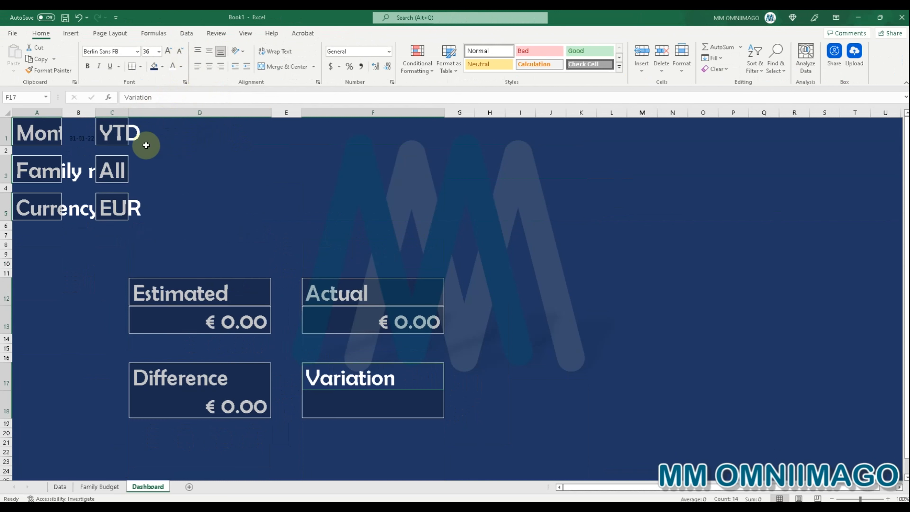
- Autofit the widths of columns A and C to their contents
{"action": "double_click", "coordinate": [128, 112]}
{"action": "double_click", "coordinate": [62, 113]}
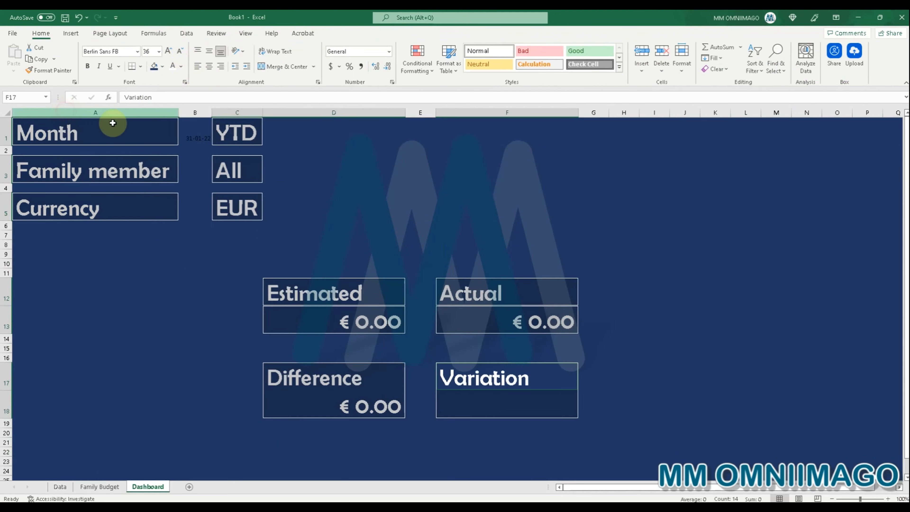
{"action": "left_click", "coordinate": [289, 152]}
- Center the contents of D12:F18 horizontally
{"action": "left_click", "coordinate": [387, 320]}
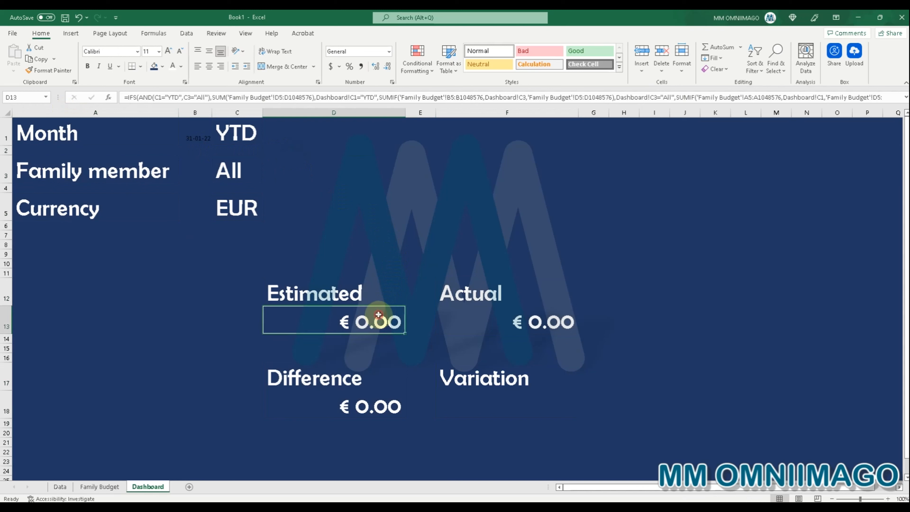
{"action": "left_click_drag", "start_coordinate": [339, 289], "coordinate": [470, 401]}
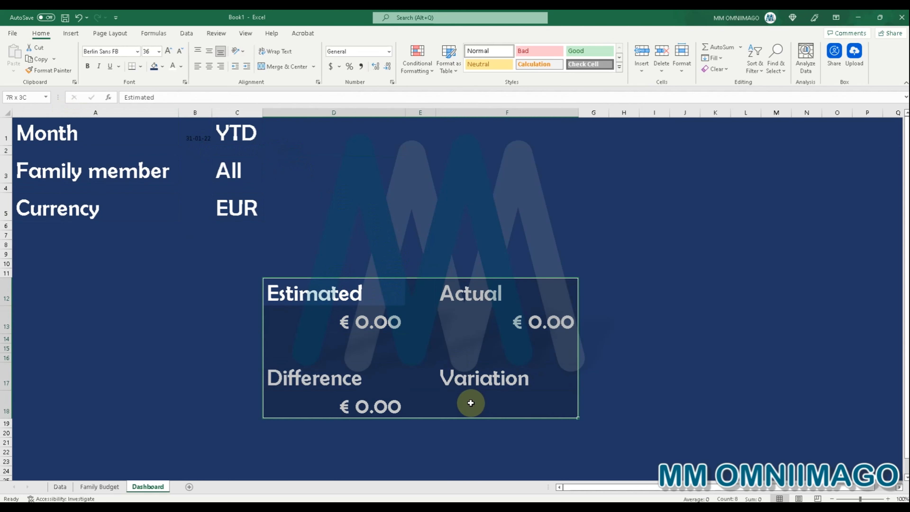
{"action": "left_click", "coordinate": [209, 65]}
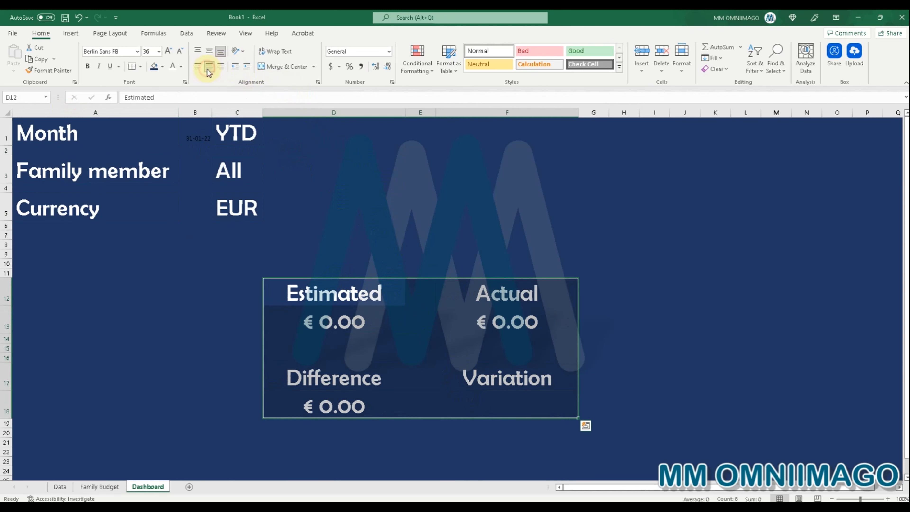
{"action": "left_click", "coordinate": [334, 202]}
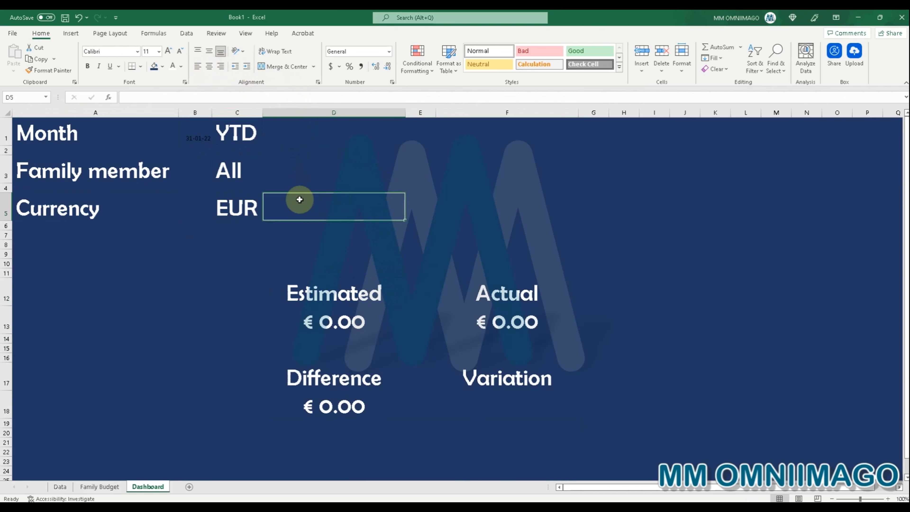
- Hide the =TODAY() date in B1 by setting its font color to the same dark blue as the background
{"action": "left_click", "coordinate": [192, 136]}
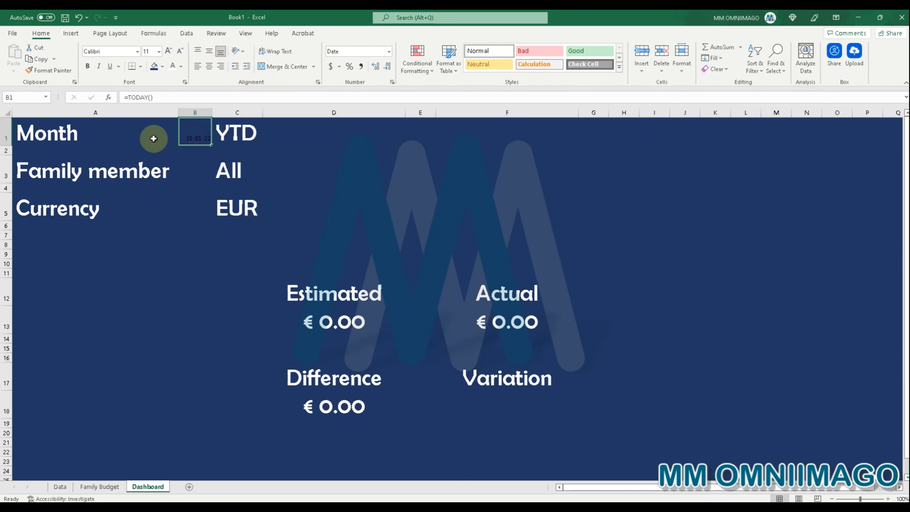
{"action": "left_click", "coordinate": [206, 111]}
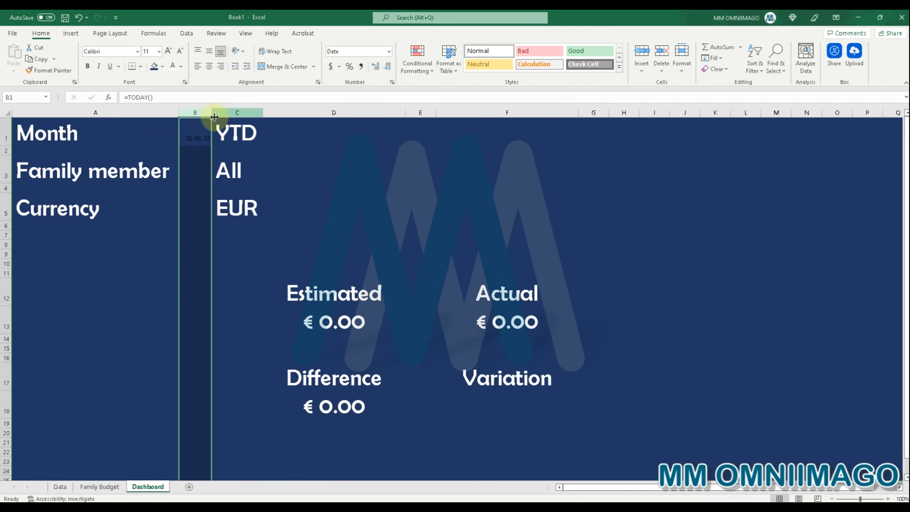
{"action": "left_click", "coordinate": [200, 140]}
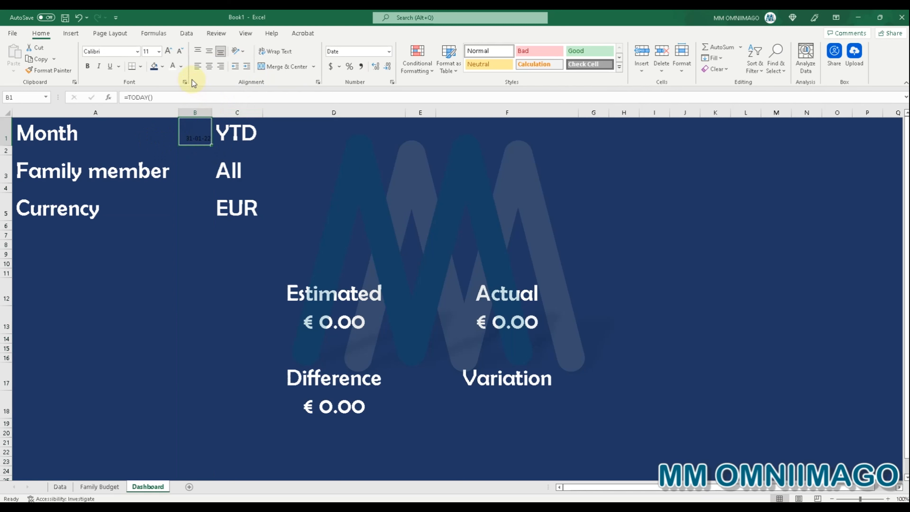
{"action": "left_click", "coordinate": [182, 67]}
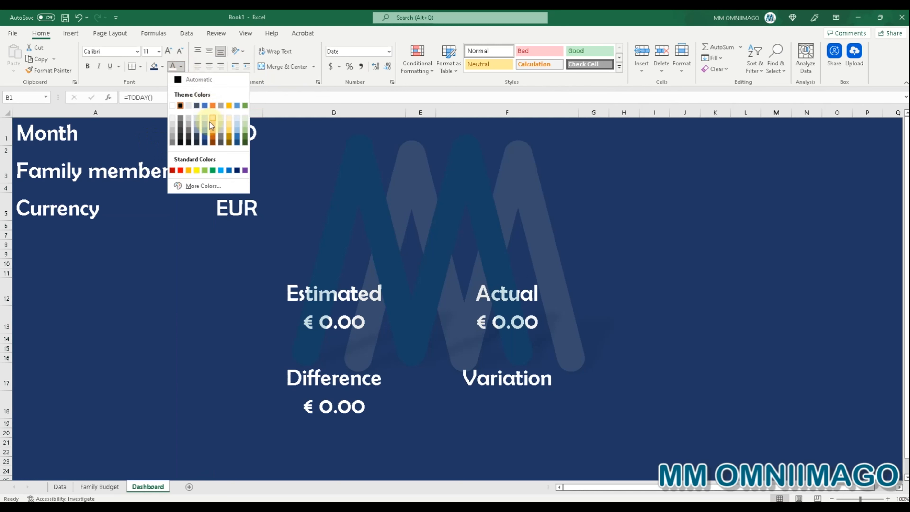
{"action": "left_click", "coordinate": [204, 139]}
{"action": "left_click", "coordinate": [272, 172]}
{"action": "left_click", "coordinate": [244, 132]}
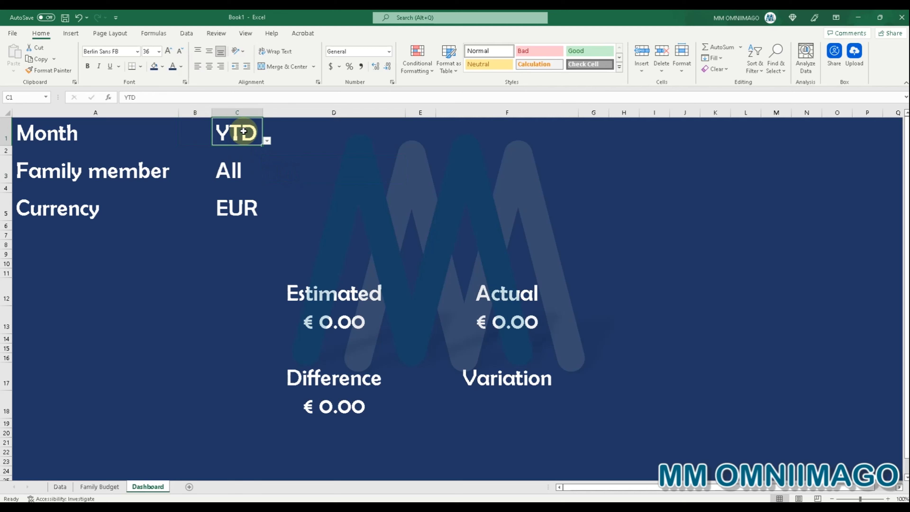
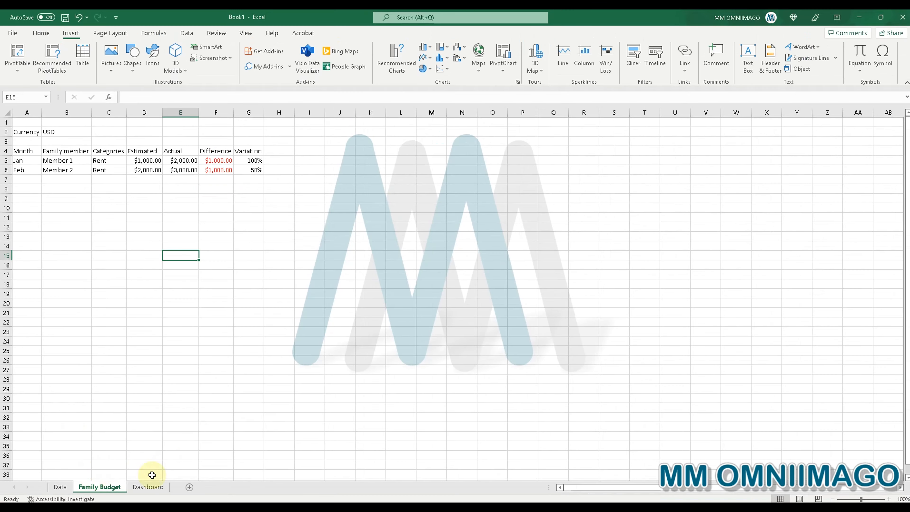
- Insert a clustered bar chart from E12:E13 and G12:G13 on the Dashboard sheet and fit it above the Estimated and Actual figures
{"action": "left_click", "coordinate": [149, 488]}
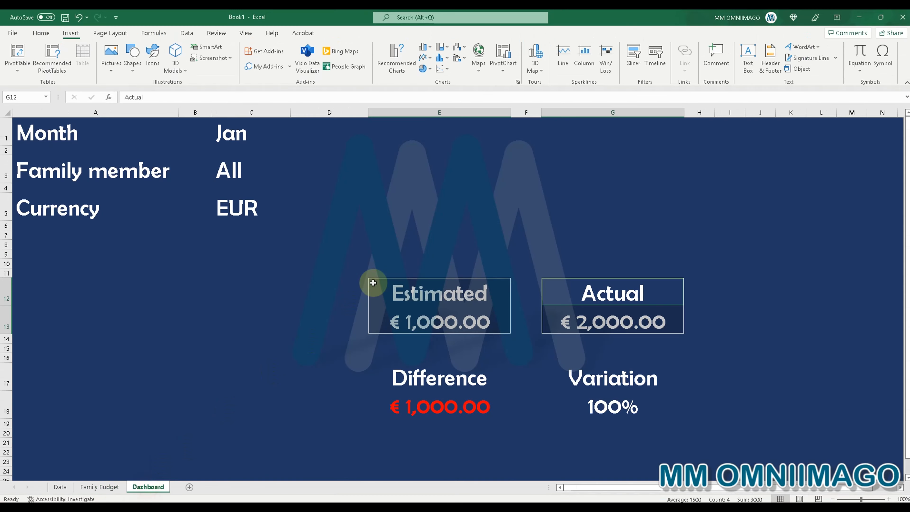
{"action": "left_click", "coordinate": [462, 298]}
{"action": "left_click_drag", "start_coordinate": [606, 296], "coordinate": [611, 315]}
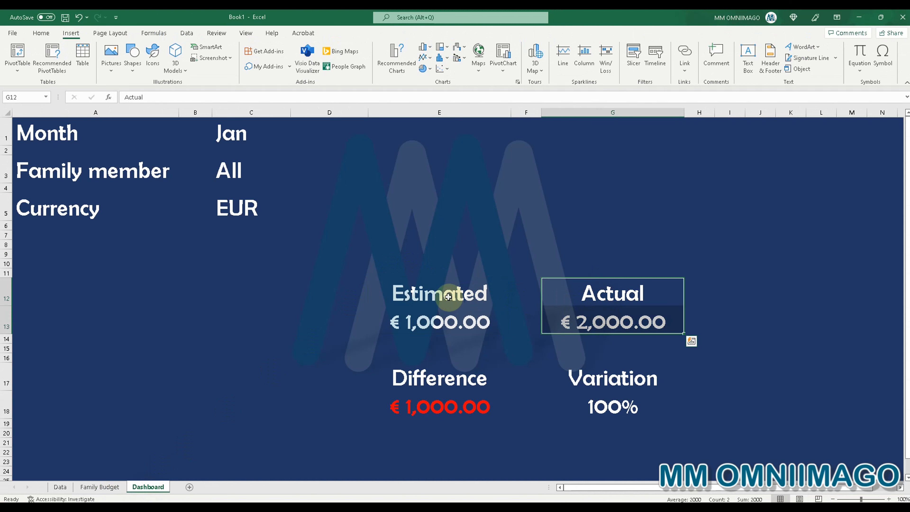
{"action": "left_click_drag", "start_coordinate": [460, 299], "coordinate": [449, 315]}
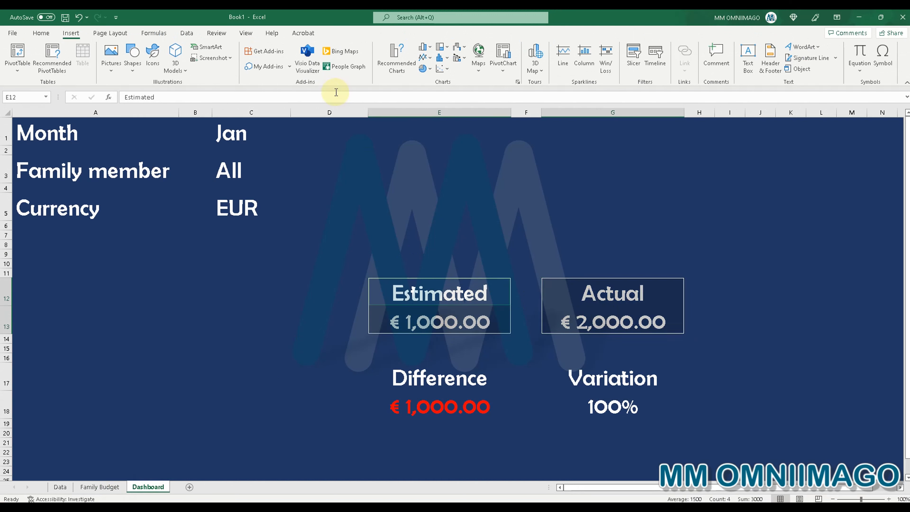
{"action": "left_click", "coordinate": [410, 62]}
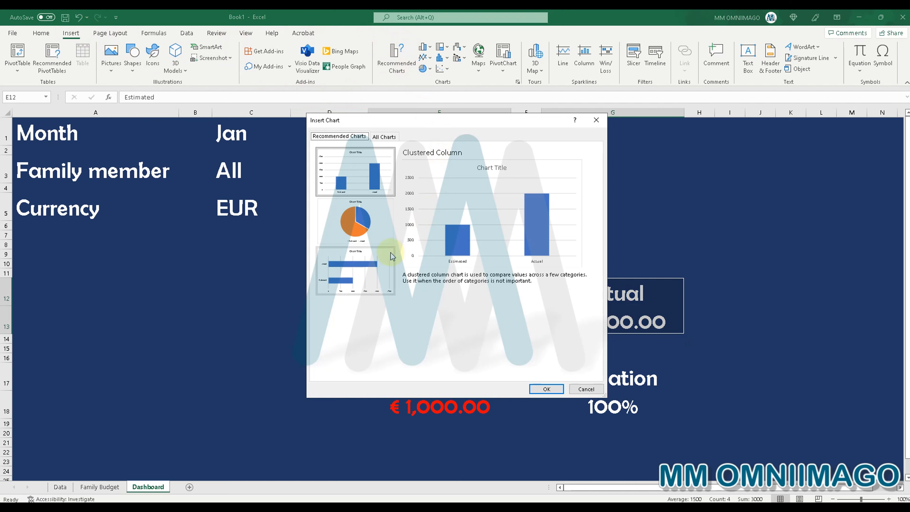
{"action": "left_click", "coordinate": [363, 273]}
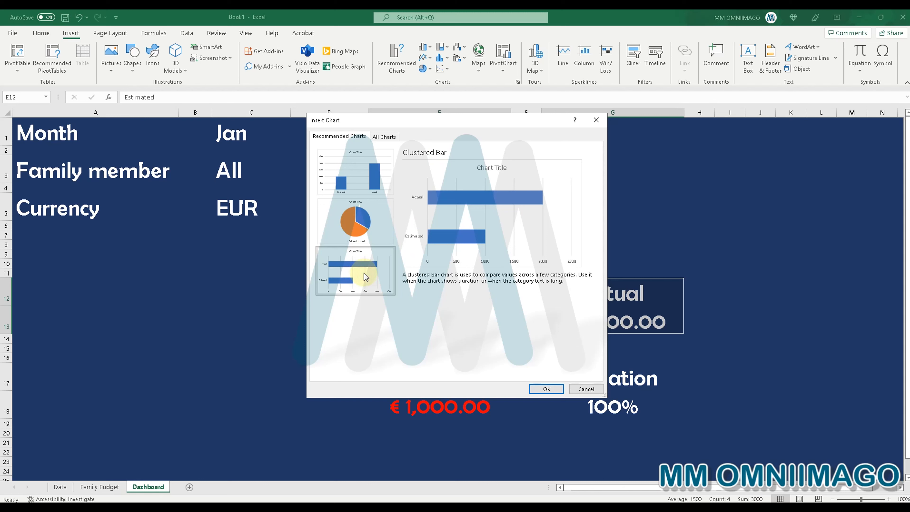
{"action": "left_click", "coordinate": [545, 387]}
{"action": "left_click_drag", "start_coordinate": [508, 238], "coordinate": [552, 141]}
{"action": "mouse_move", "coordinate": [621, 197]}
{"action": "left_mouse_down"}
{"action": "mouse_move", "coordinate": [679, 197]}
{"action": "mouse_move", "coordinate": [667, 196]}
{"action": "left_mouse_up"}
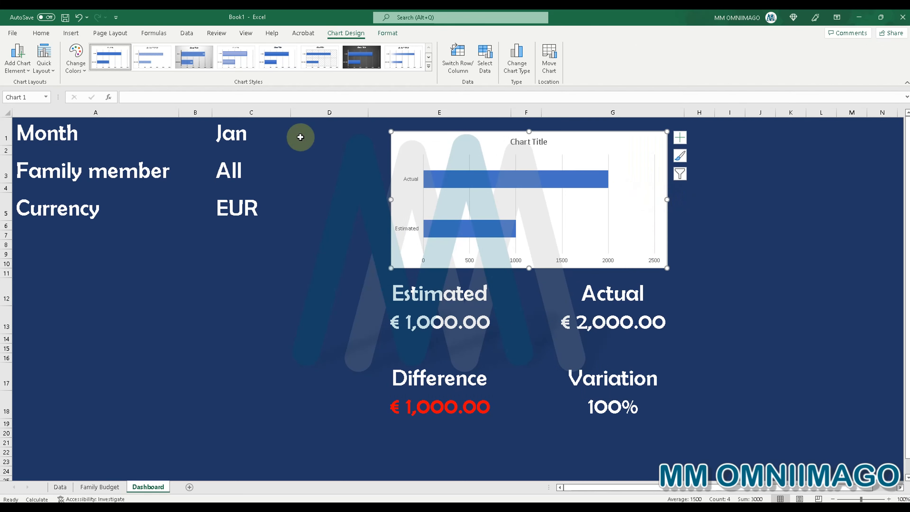
- Add data labels to the Estimated and Actual bars and apply the dark gray chart style
{"action": "left_click", "coordinate": [680, 138]}
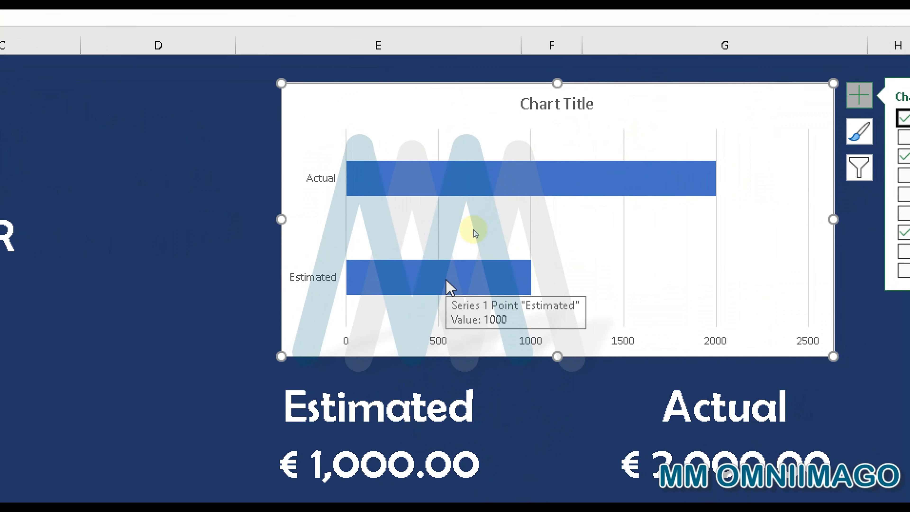
{"action": "right_click", "coordinate": [624, 107]}
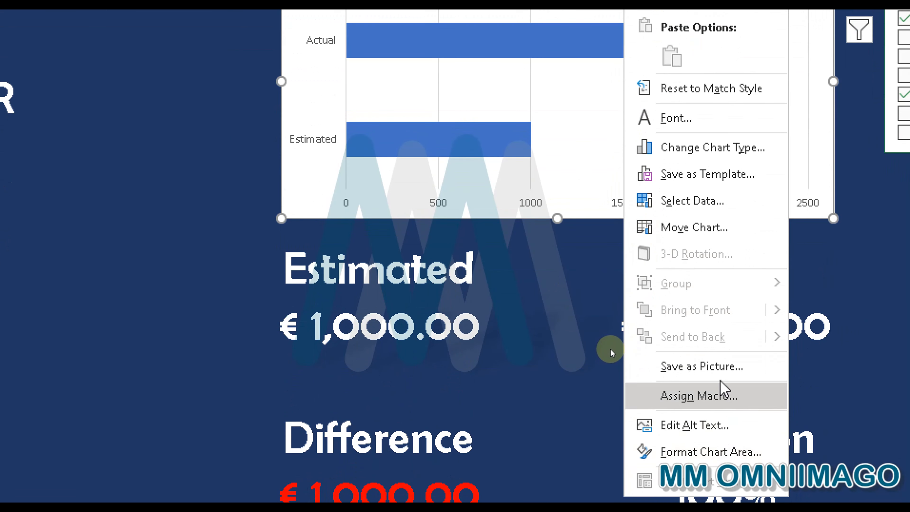
{"action": "left_click", "coordinate": [457, 211]}
{"action": "left_click", "coordinate": [434, 151]}
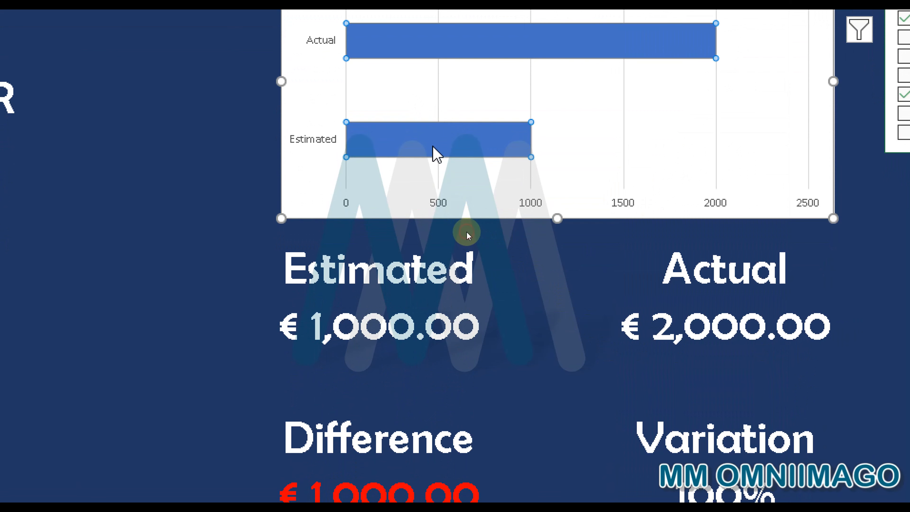
{"action": "right_click", "coordinate": [606, 167]}
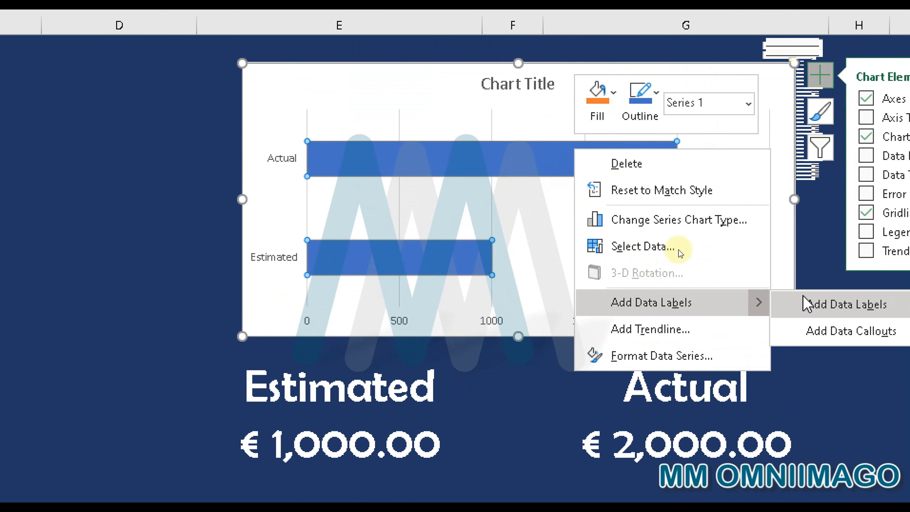
{"action": "left_click", "coordinate": [807, 304]}
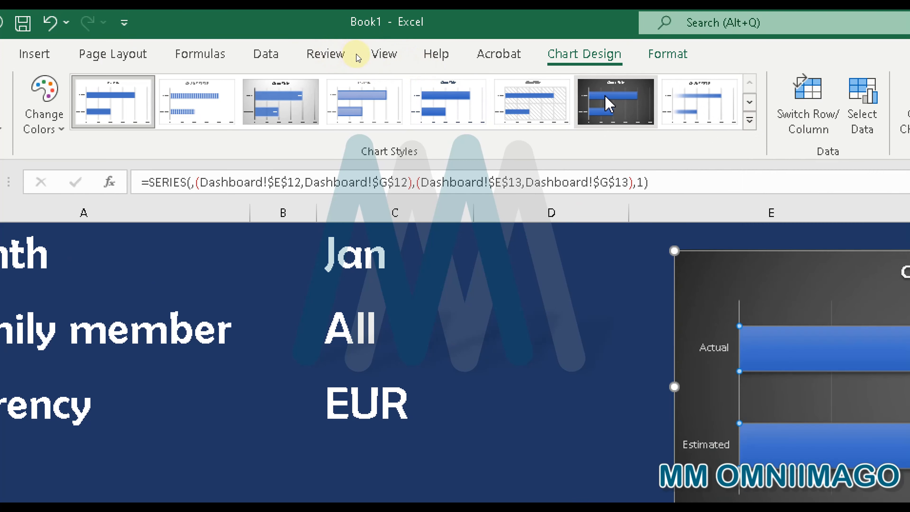
{"action": "left_click", "coordinate": [609, 104]}
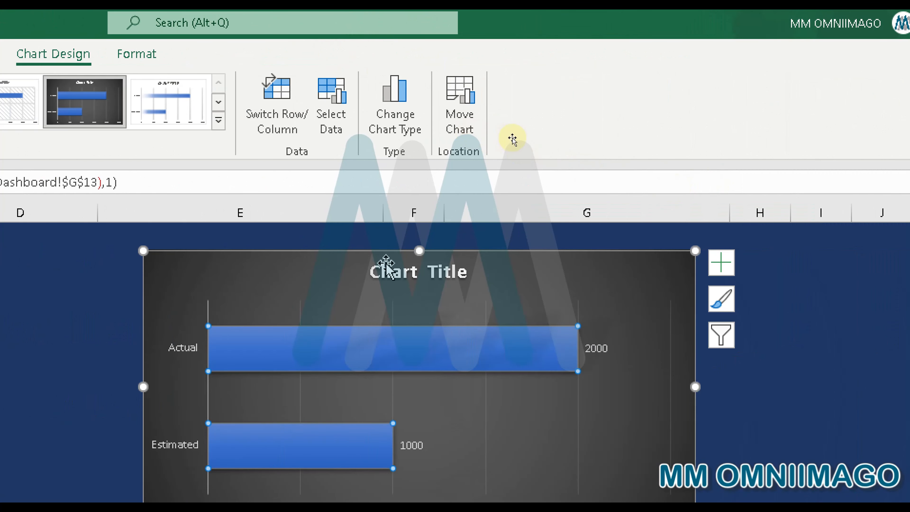
- Retitle the bar chart as "Actuals /vs/Estimates" and close the title formatting options
{"action": "left_click", "coordinate": [389, 269]}
{"action": "triple_click", "coordinate": [390, 270]}
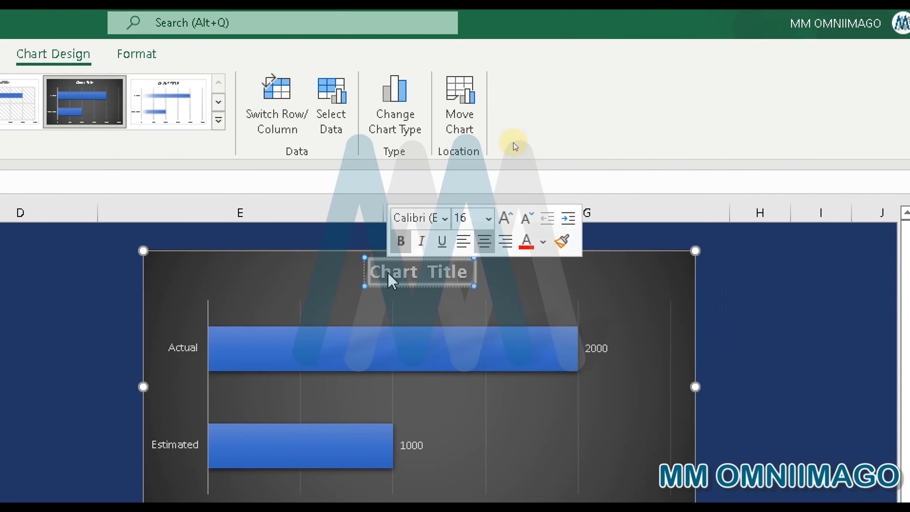
{"action": "type", "text": "Actua"}
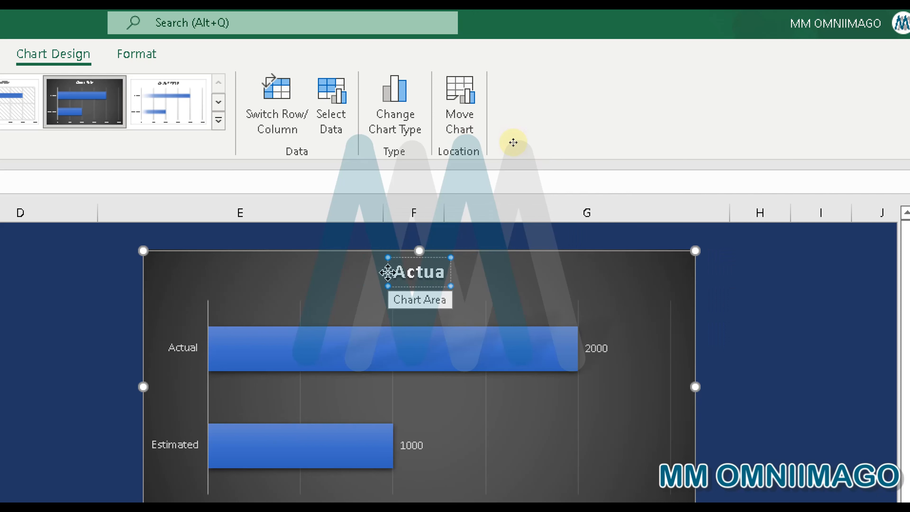
{"action": "type", "text": "ls"}
{"action": "type", "text": "  /vs/"}
{"action": "type", "text": "Estimte"}
{"action": "key", "text": "BackSpace"}
{"action": "key", "text": "BackSpace"}
{"action": "type", "text": "a"}
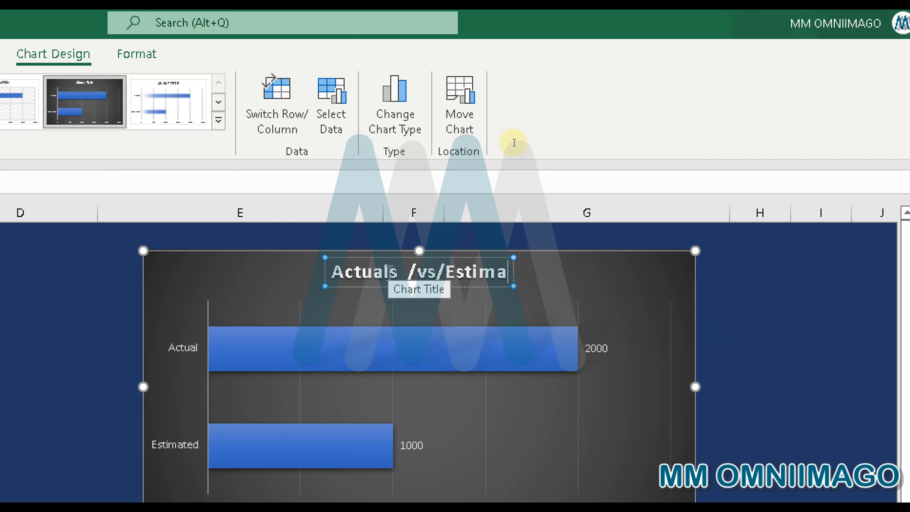
{"action": "type", "text": "tes"}
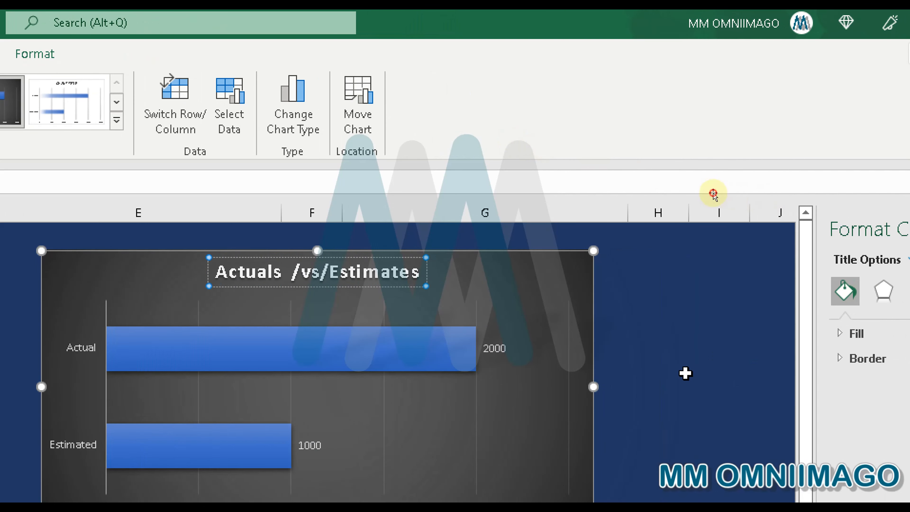
{"action": "left_click", "coordinate": [685, 373]}
{"action": "left_click", "coordinate": [888, 228]}
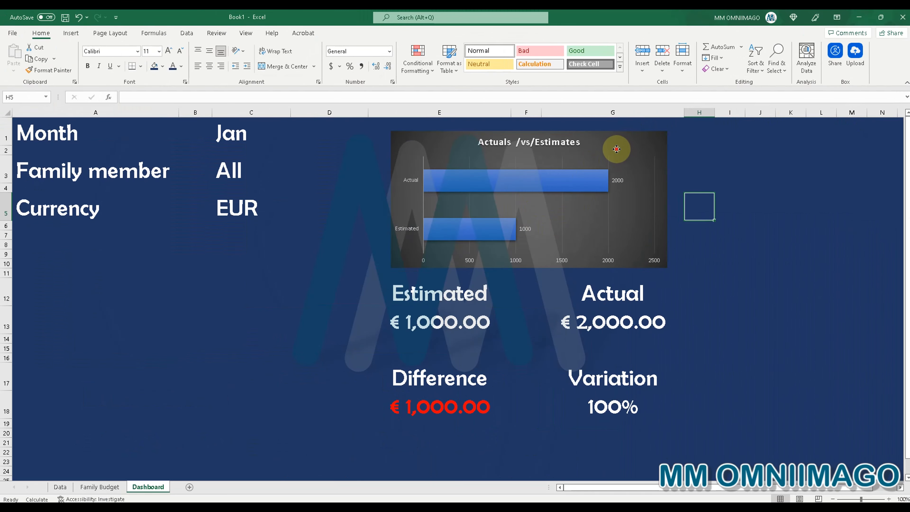
- Nudge the chart slightly up on the Dashboard sheet and give its chart area the first perspective shadow effect
{"action": "left_click_drag", "start_coordinate": [616, 149], "coordinate": [610, 146]}
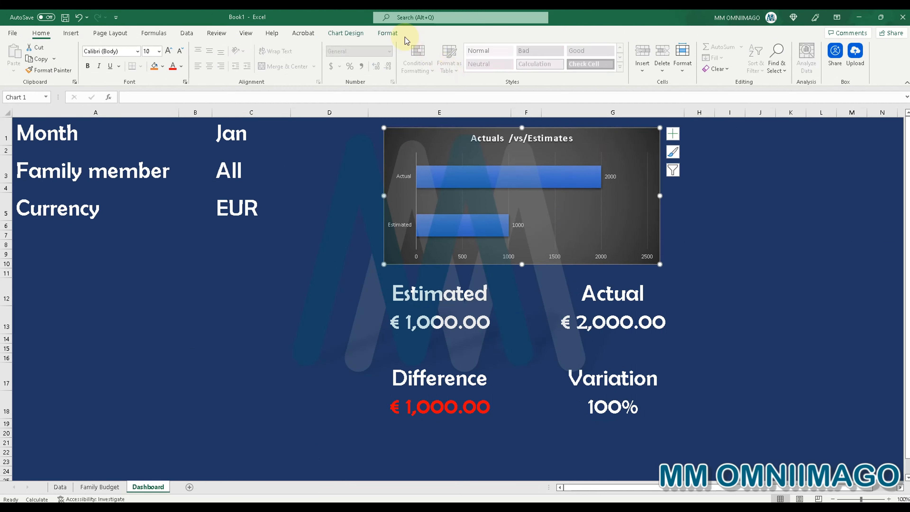
{"action": "left_click", "coordinate": [387, 34]}
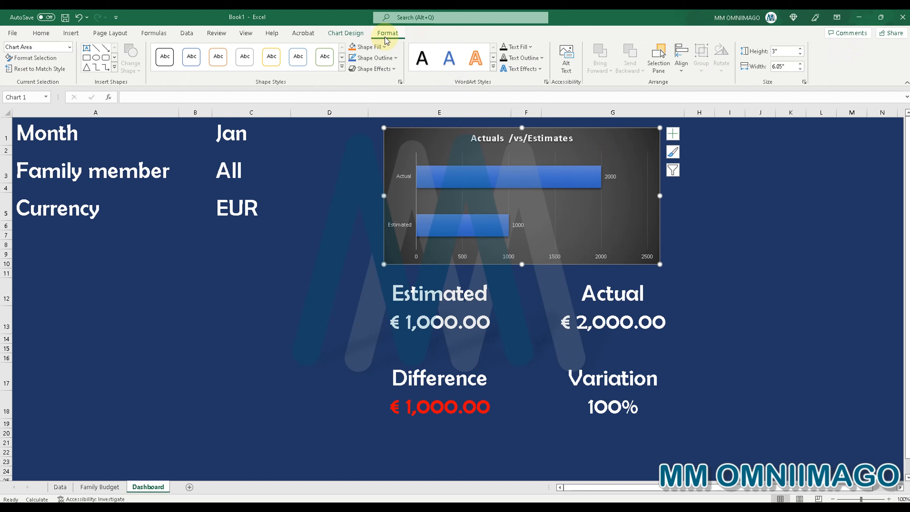
{"action": "left_click", "coordinate": [391, 68]}
{"action": "mouse_move", "coordinate": [400, 88]}
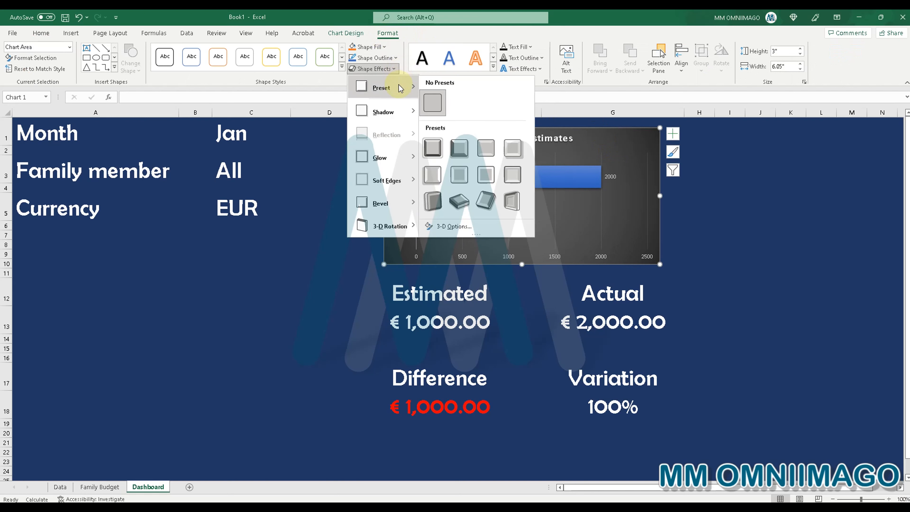
{"action": "mouse_move", "coordinate": [402, 117]}
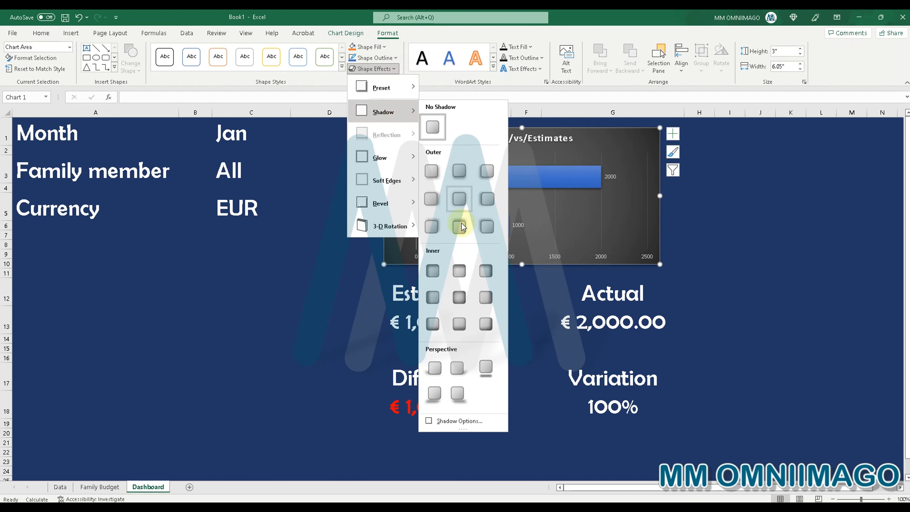
{"action": "left_click", "coordinate": [436, 370]}
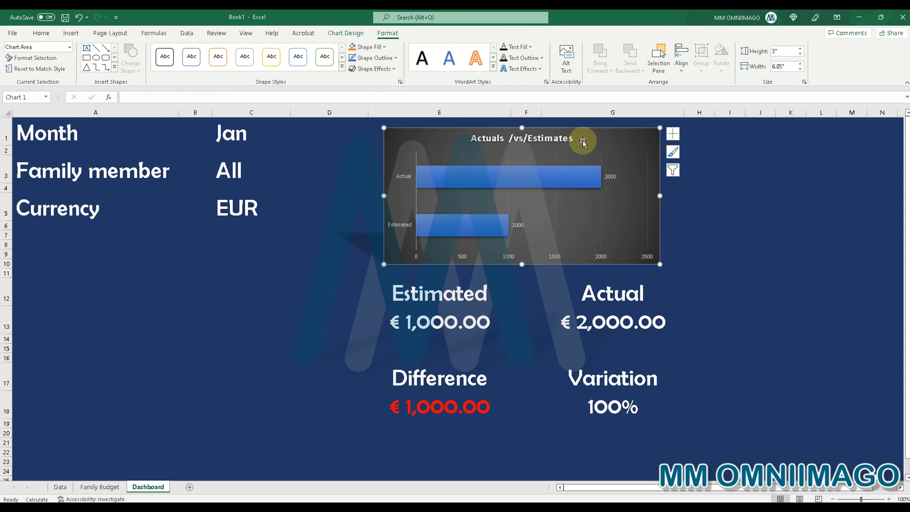
{"action": "left_click", "coordinate": [721, 177]}
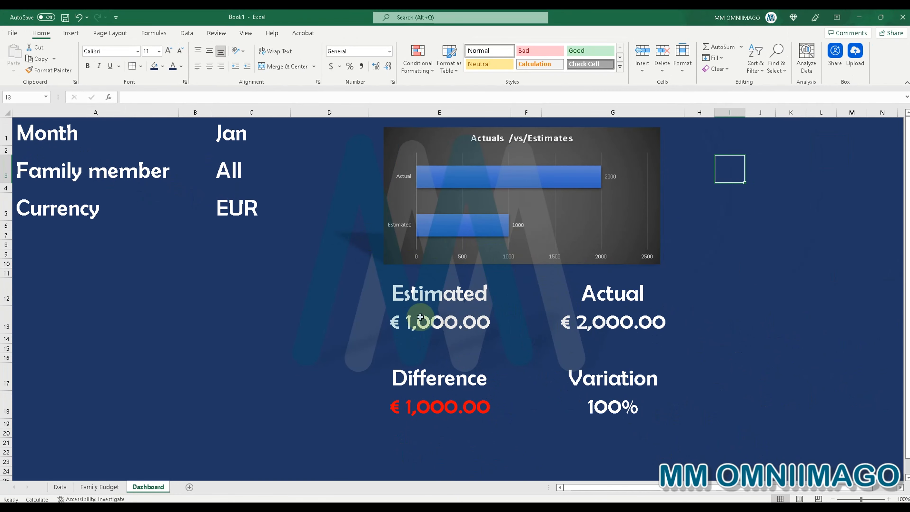
- On the Family Budget sheet, set the Actual amount for January's Member 1 rent in E5 to 1200
{"action": "left_click", "coordinate": [100, 487]}
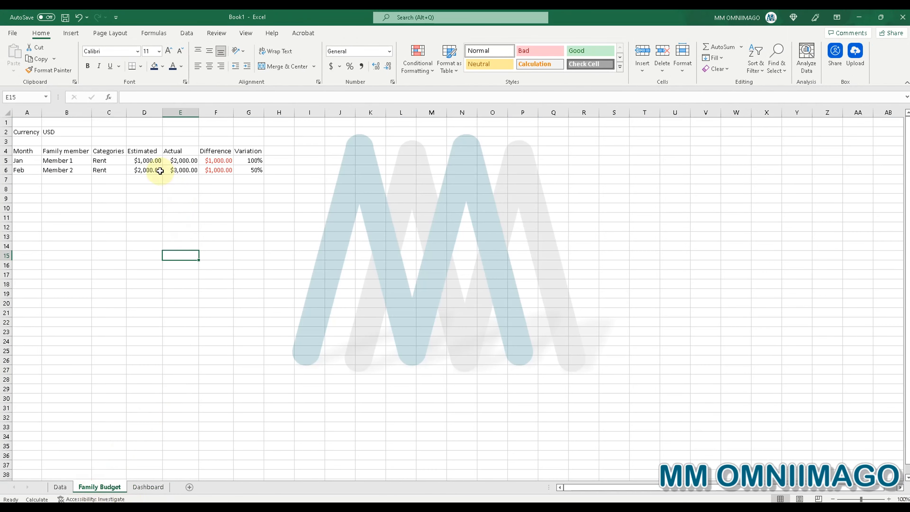
{"action": "left_click", "coordinate": [147, 161]}
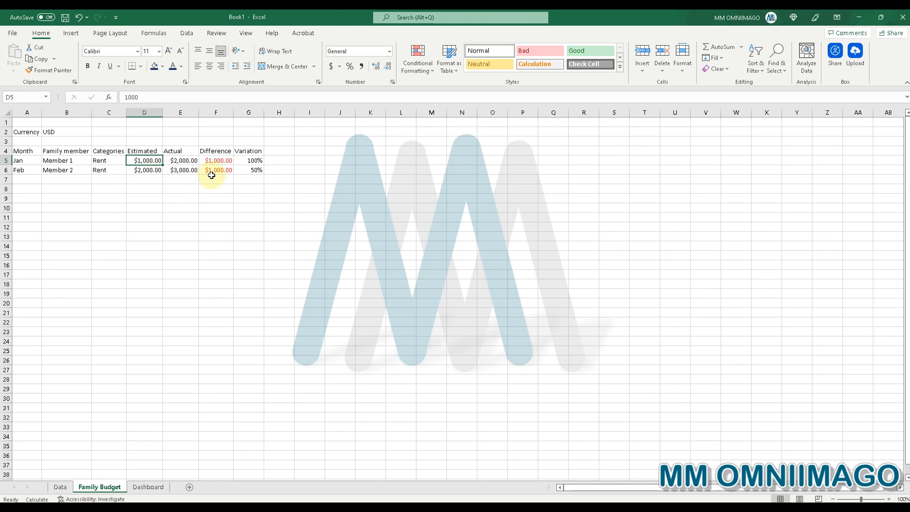
{"action": "left_click", "coordinate": [183, 160]}
{"action": "type", "text": "1,2"}
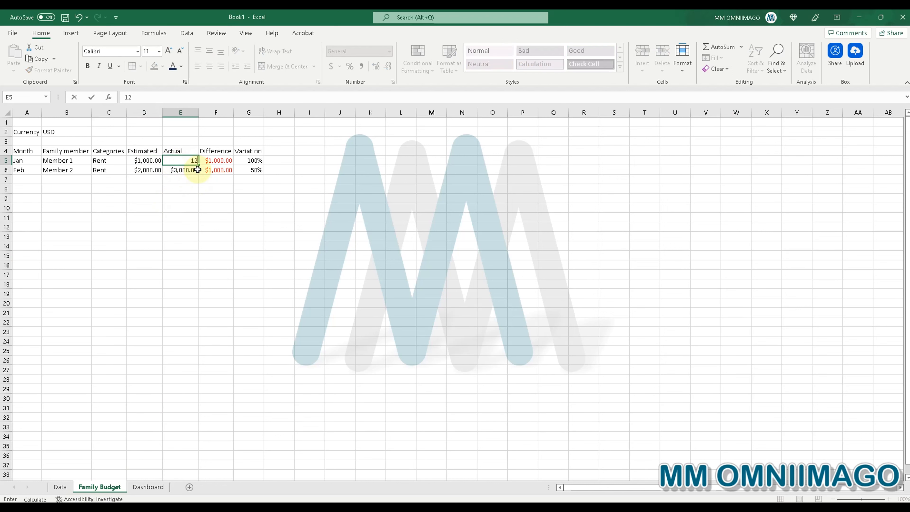
{"action": "type", "text": "00"}
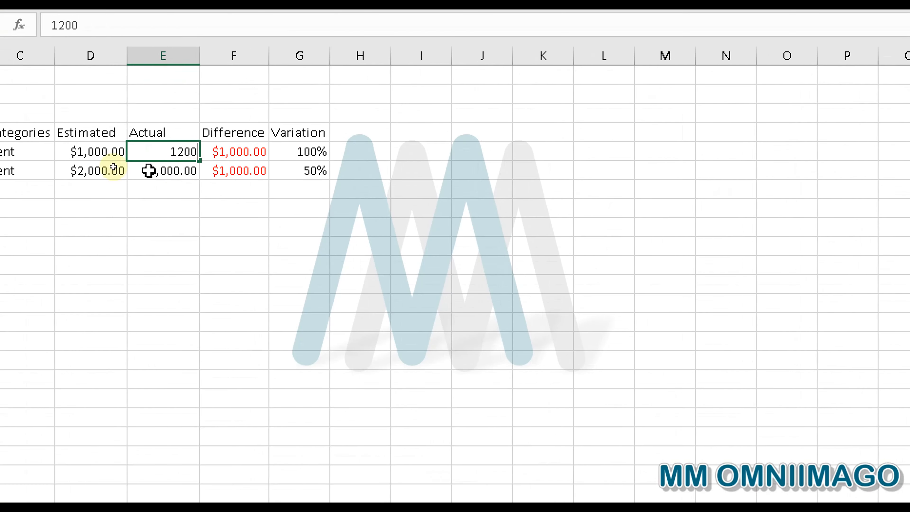
- Set February's Member 2 rent to 1200 Estimated in D6 and 1300 Actual in E6
{"action": "left_click", "coordinate": [151, 169]}
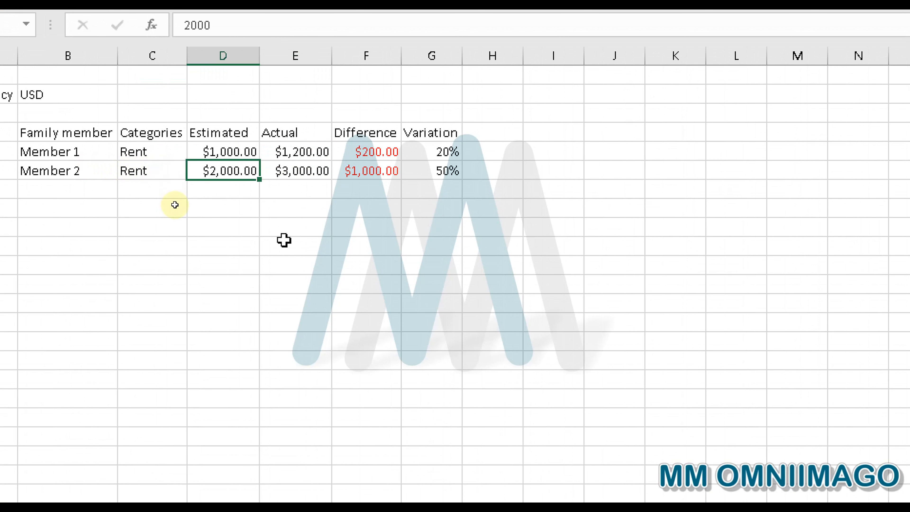
{"action": "type", "text": "1"}
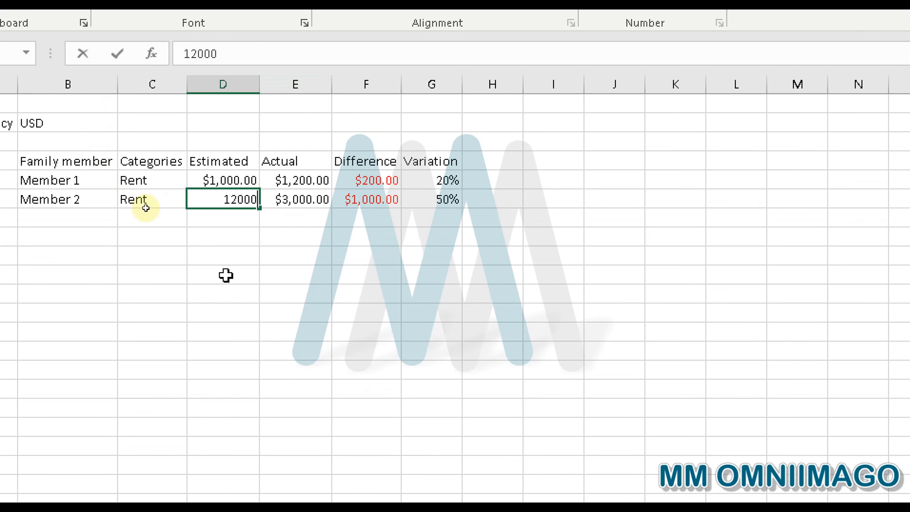
{"action": "left_click", "coordinate": [300, 195]}
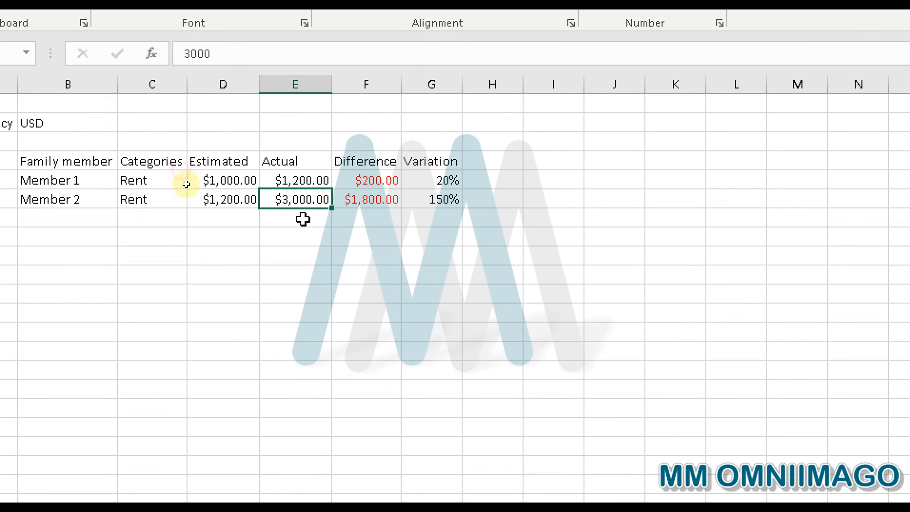
{"action": "type", "text": "1300"}
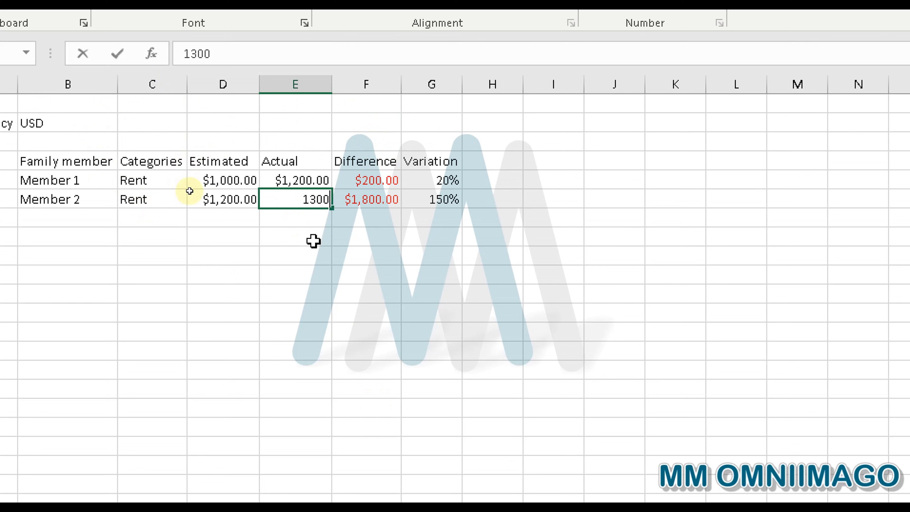
{"action": "left_click", "coordinate": [310, 256]}
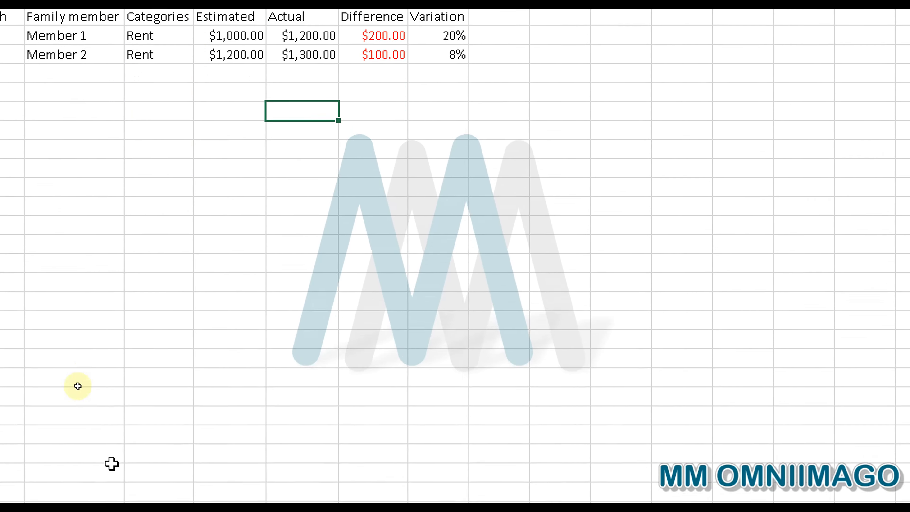
- On the Dashboard sheet, test the Month filter in C1 with Dec and leave it set to YTD
{"action": "left_click", "coordinate": [255, 461]}
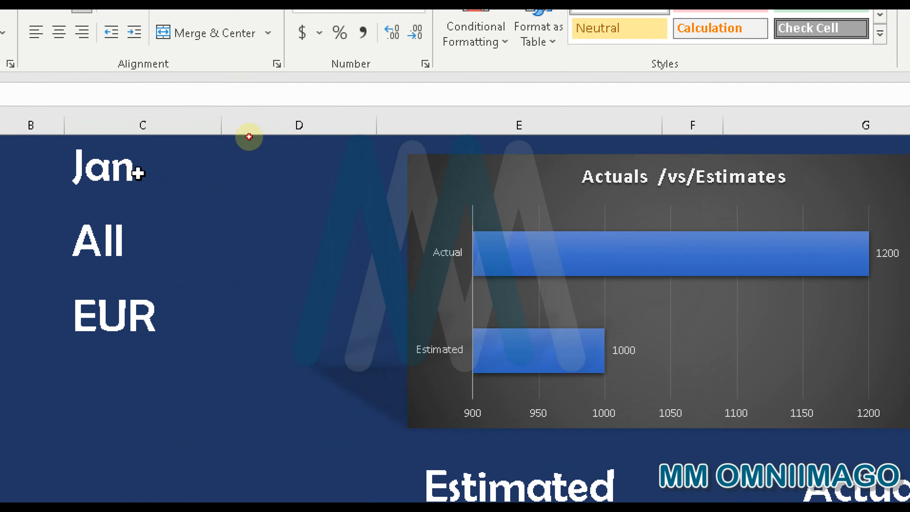
{"action": "left_click", "coordinate": [139, 169]}
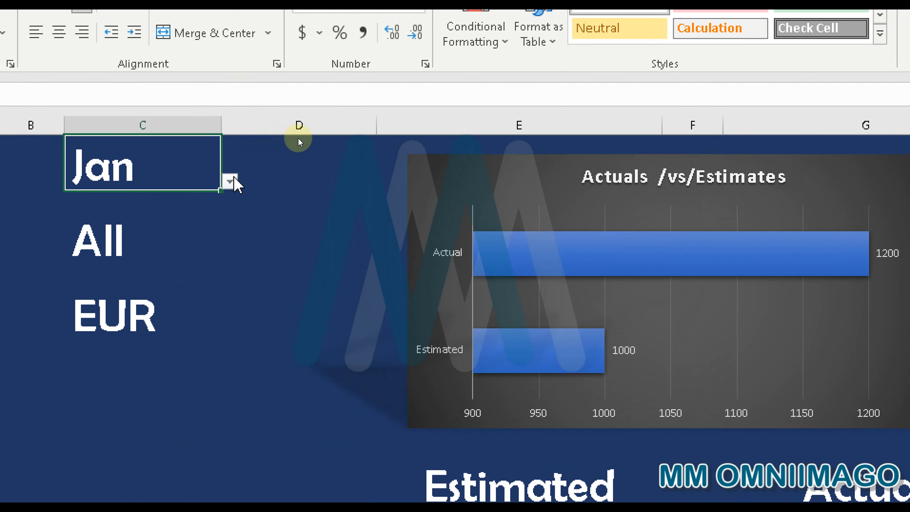
{"action": "left_click", "coordinate": [230, 181]}
{"action": "scroll", "coordinate": [230, 251], "scroll_direction": "down", "scroll_amount": 2}
{"action": "left_click", "coordinate": [160, 272]}
{"action": "left_click", "coordinate": [238, 187]}
{"action": "left_click", "coordinate": [177, 176]}
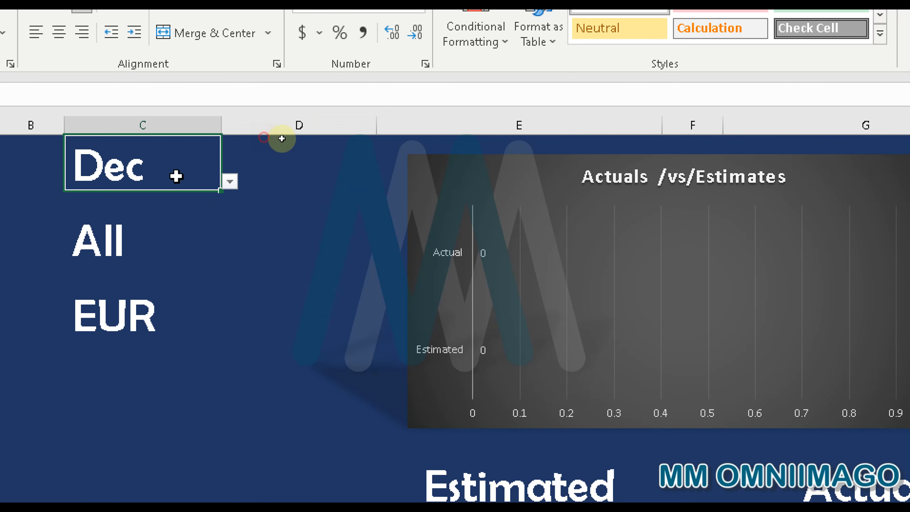
{"action": "left_click", "coordinate": [230, 181]}
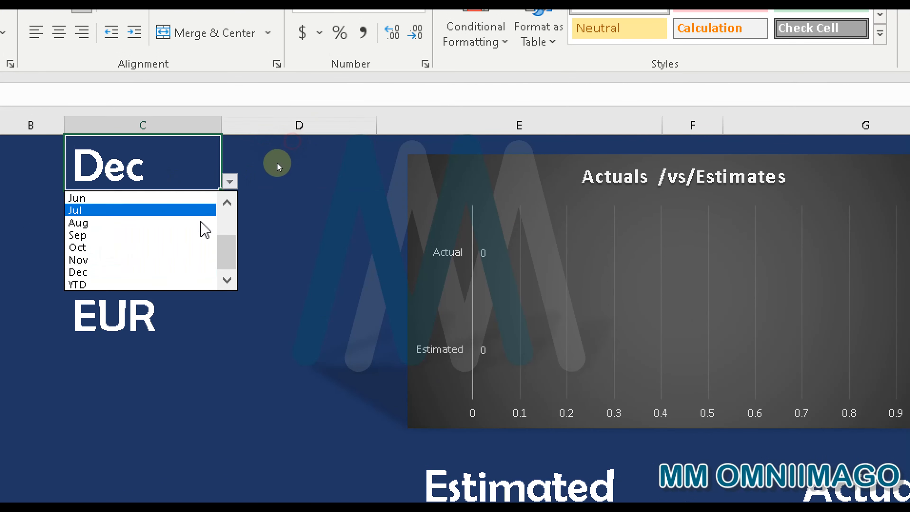
{"action": "left_click", "coordinate": [124, 286]}
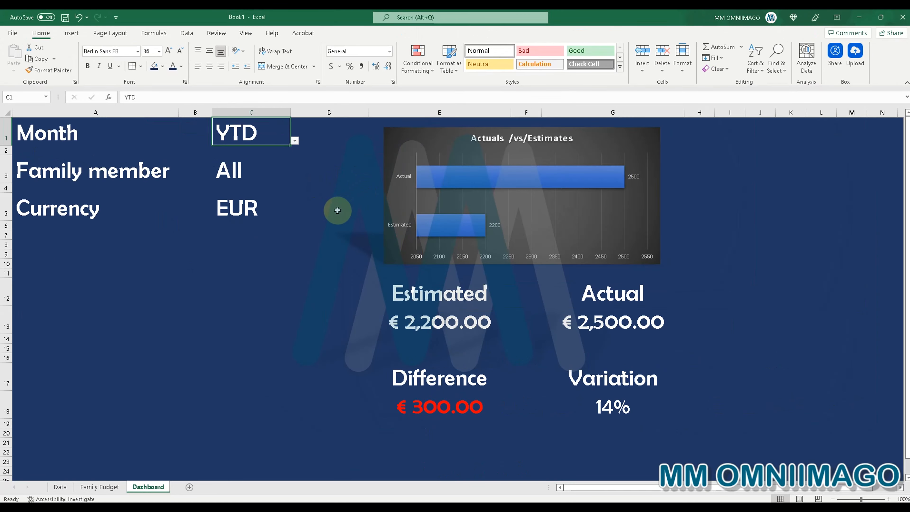
{"action": "left_click", "coordinate": [232, 320]}
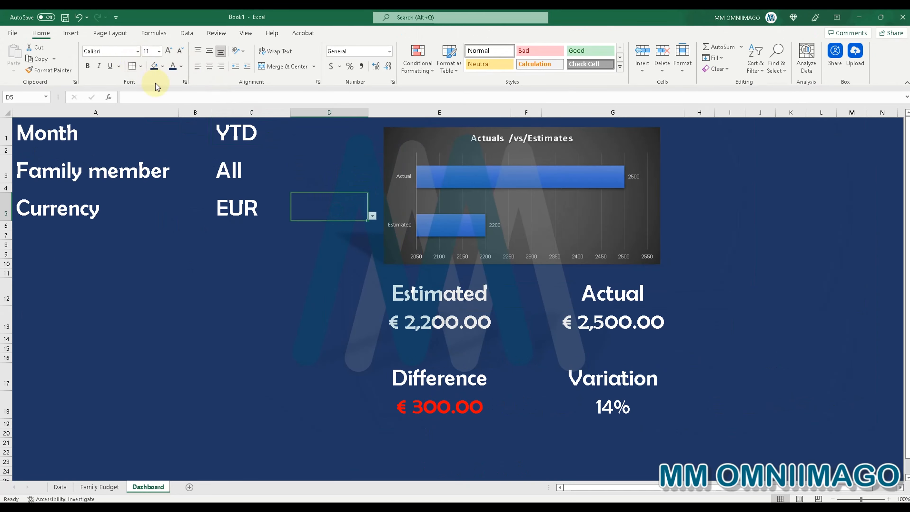
- Save the workbook in Documents as an Excel Workbook named "Family Budget v2"
{"action": "left_click", "coordinate": [13, 33]}
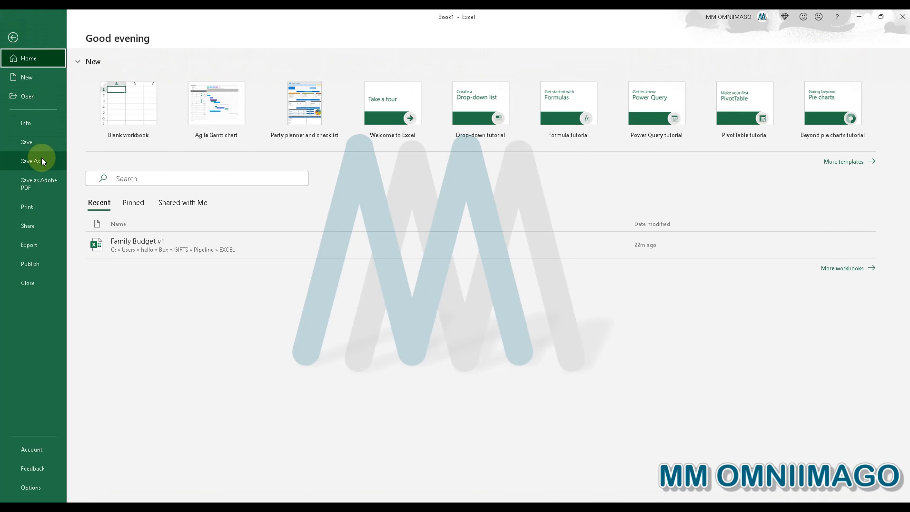
{"action": "left_click", "coordinate": [42, 161]}
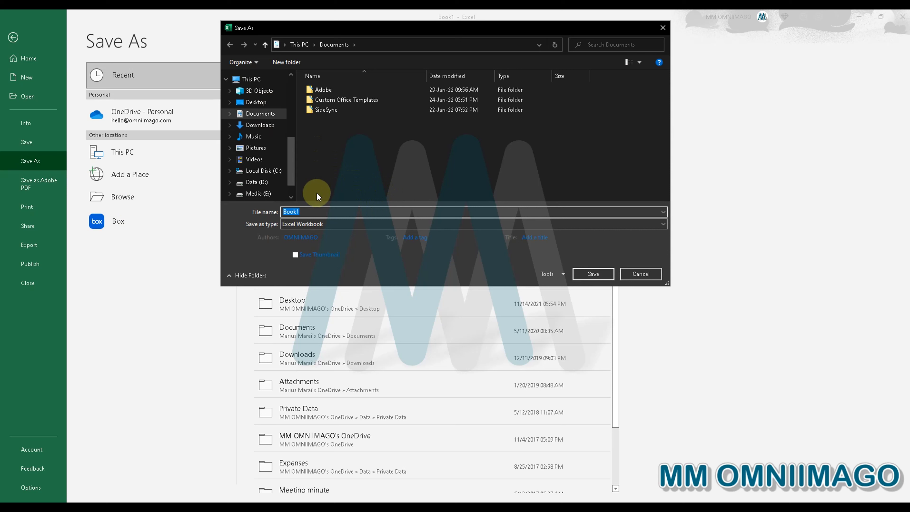
{"action": "type", "text": "Family Budget v2"}
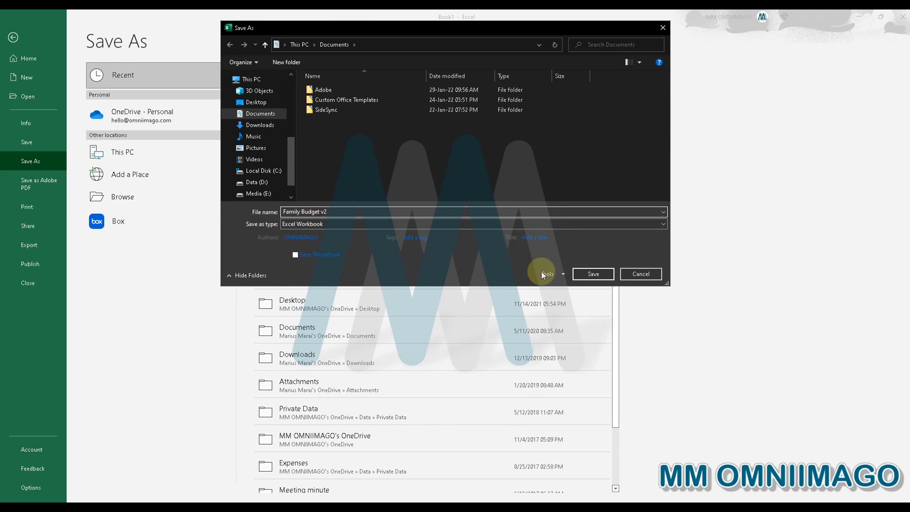
{"action": "left_click", "coordinate": [587, 275]}
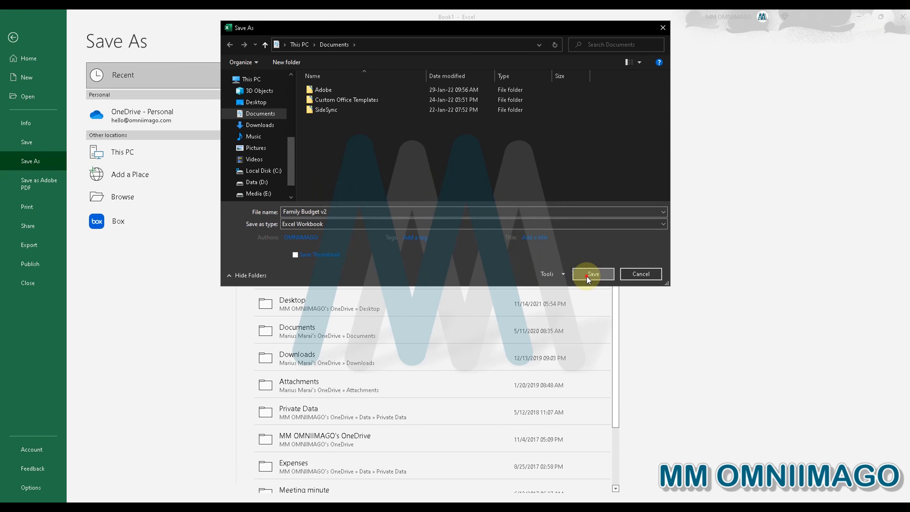
- Hide the Data sheet and turn off the gridlines on the Family Budget sheet
{"action": "left_click", "coordinate": [309, 274]}
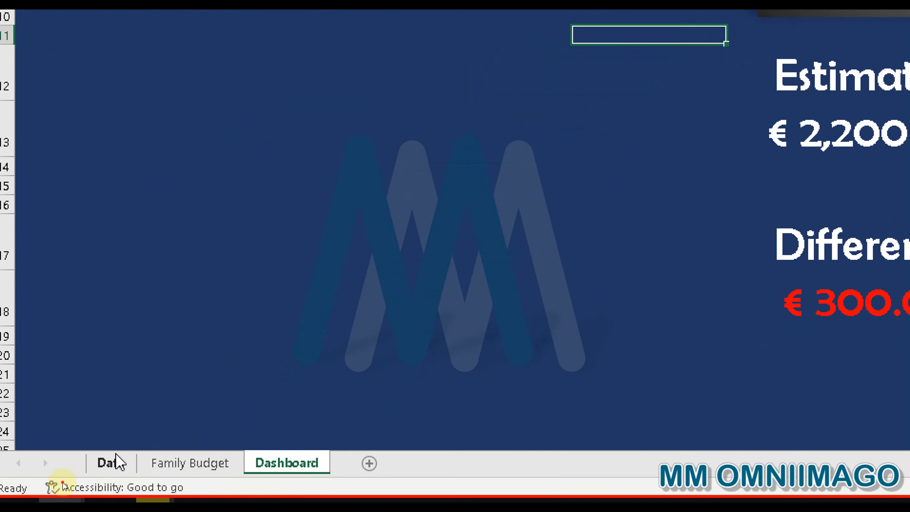
{"action": "left_click", "coordinate": [60, 486]}
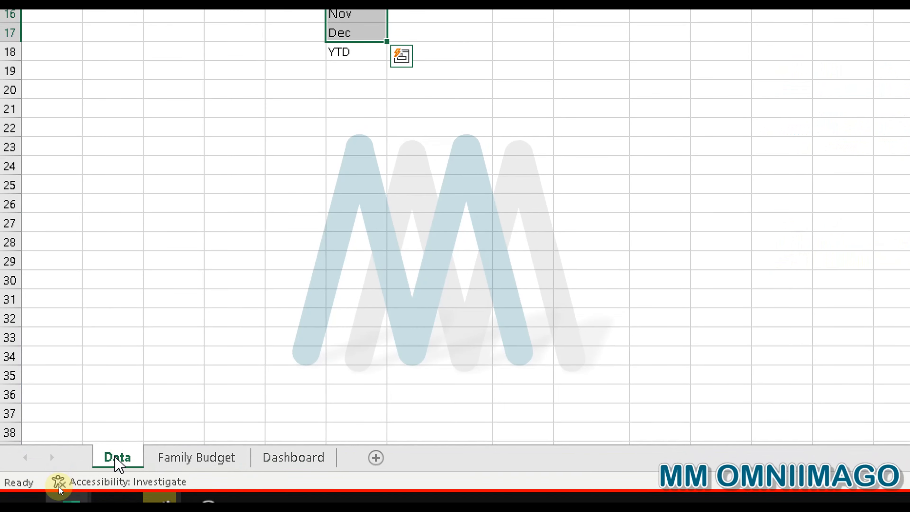
{"action": "right_click", "coordinate": [117, 459]}
{"action": "left_click", "coordinate": [169, 385]}
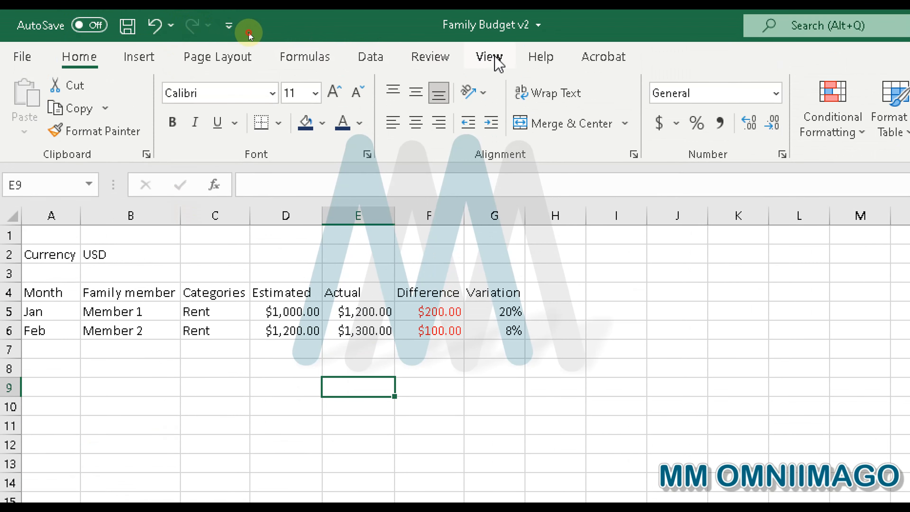
{"action": "left_click", "coordinate": [491, 57]}
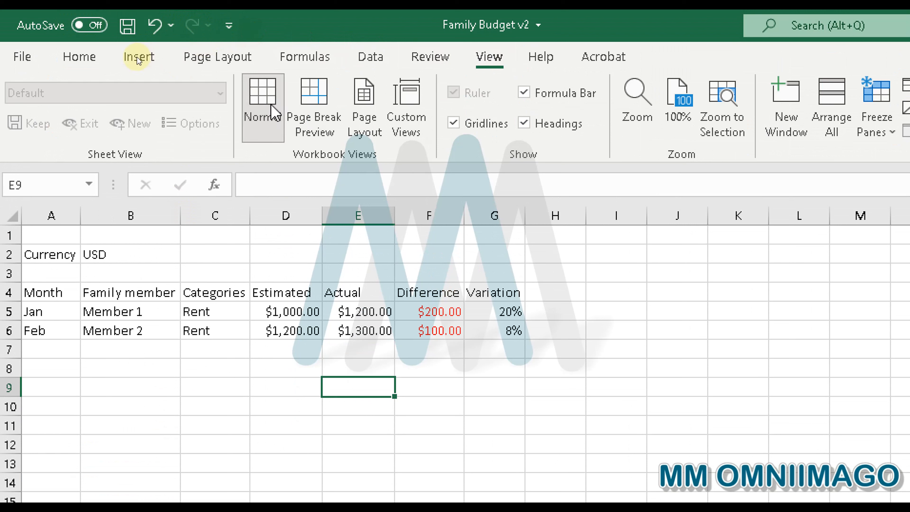
{"action": "left_click", "coordinate": [485, 124]}
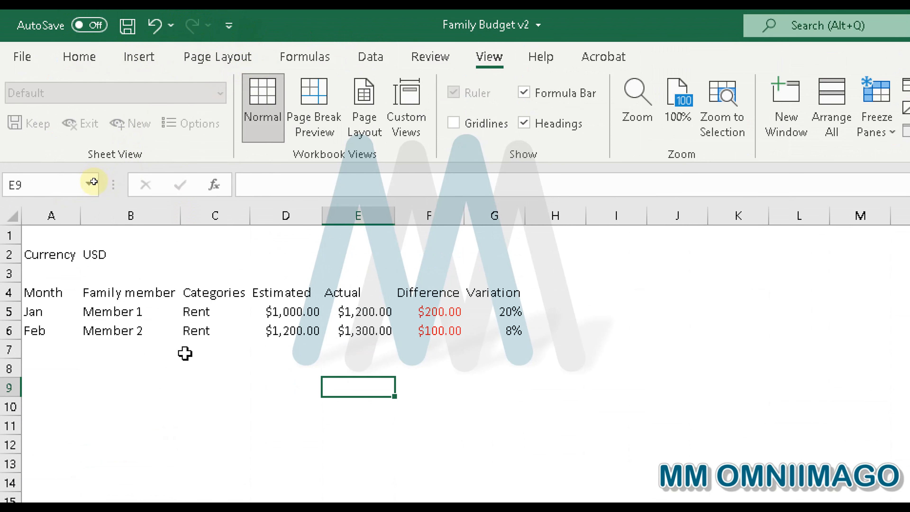
- Freeze rows 1 to 4 of the Family Budget sheet and check that the header row holds while scrolling
{"action": "left_click", "coordinate": [5, 312]}
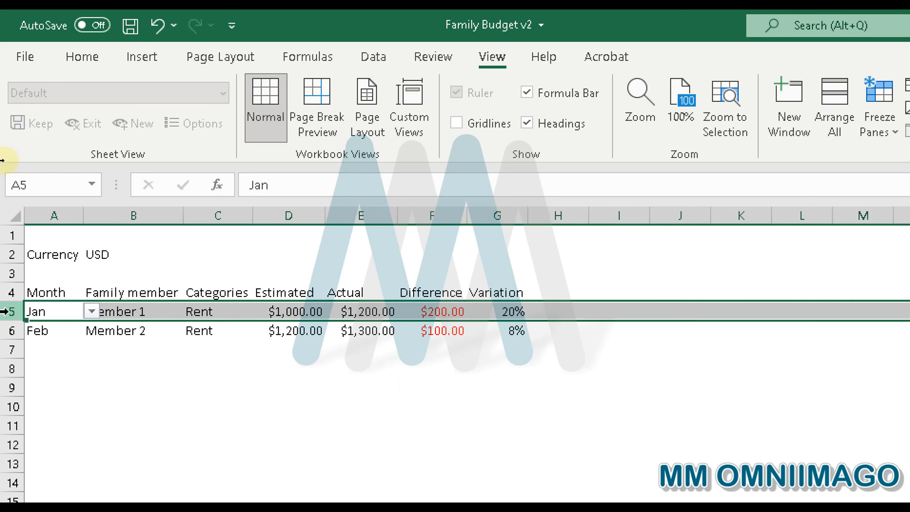
{"action": "left_click", "coordinate": [749, 143]}
{"action": "left_click", "coordinate": [799, 158]}
{"action": "scroll", "coordinate": [87, 437], "scroll_direction": "down", "scroll_amount": 3}
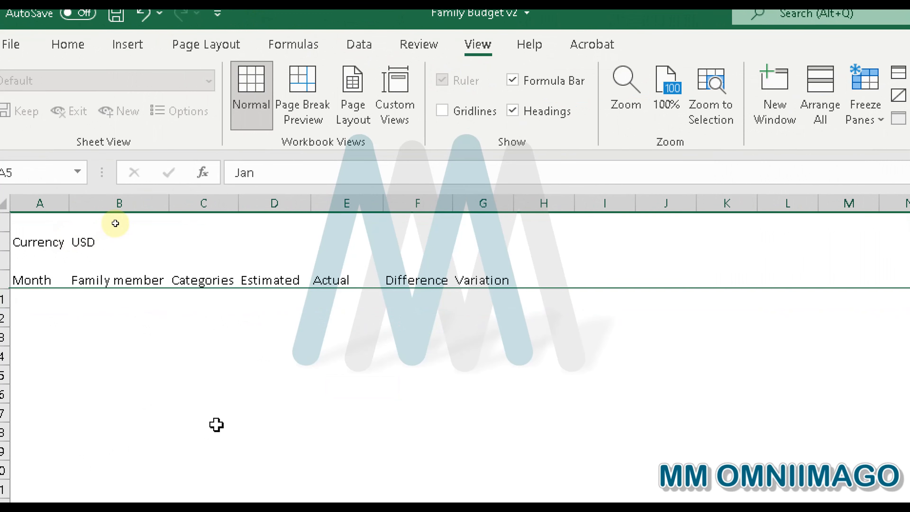
{"action": "scroll", "coordinate": [217, 422], "scroll_direction": "up", "scroll_amount": 3}
{"action": "left_click", "coordinate": [122, 361]}
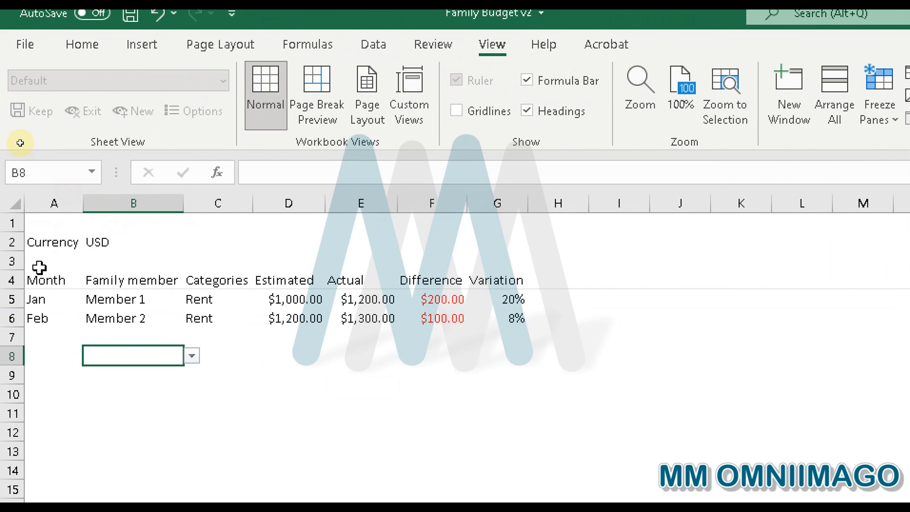
- Try Berlin Sans FB as the font for the entire Family Budget sheet
{"action": "left_click_drag", "start_coordinate": [52, 284], "coordinate": [518, 278]}
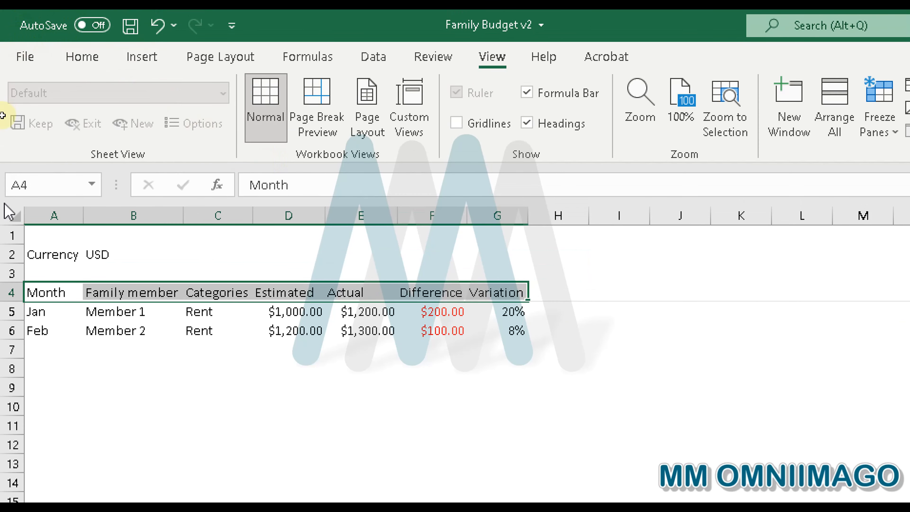
{"action": "left_click", "coordinate": [6, 221]}
{"action": "left_click", "coordinate": [86, 57]}
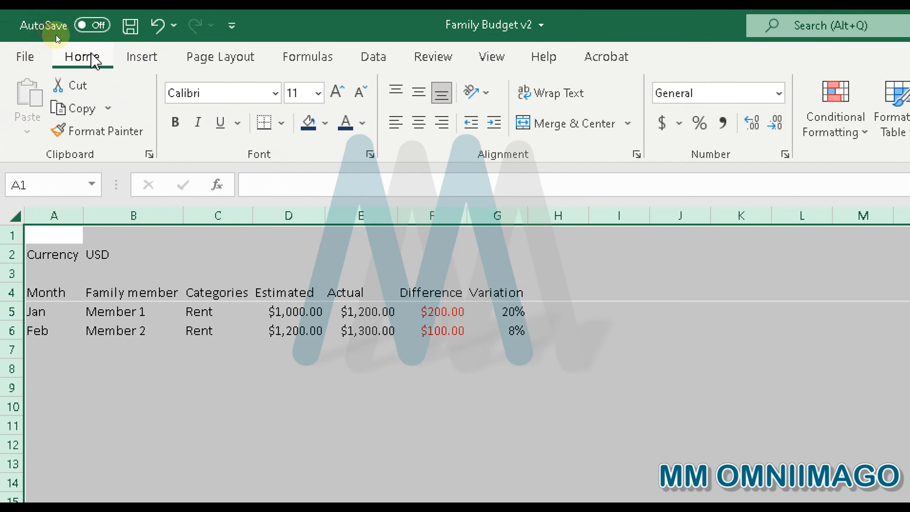
{"action": "left_click", "coordinate": [275, 93]}
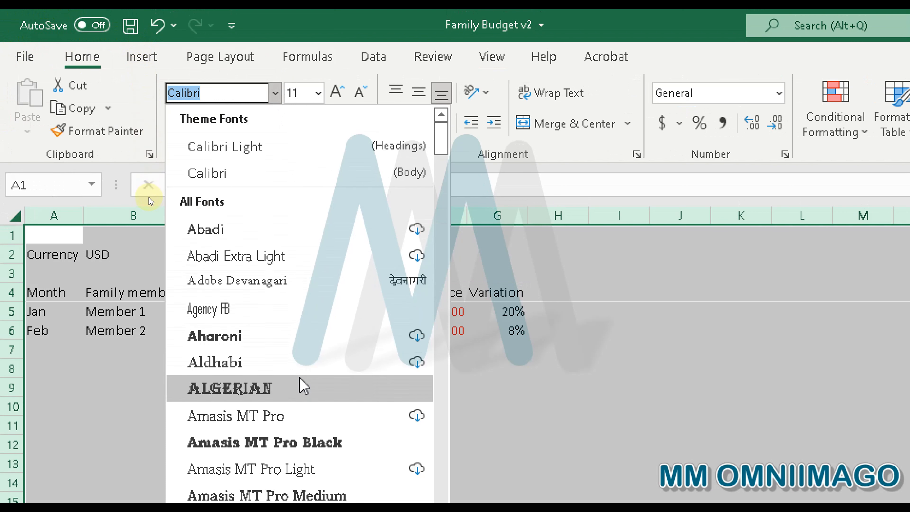
{"action": "scroll", "coordinate": [302, 380], "scroll_direction": "down", "scroll_amount": 6}
{"action": "scroll", "coordinate": [315, 400], "scroll_direction": "down", "scroll_amount": 3}
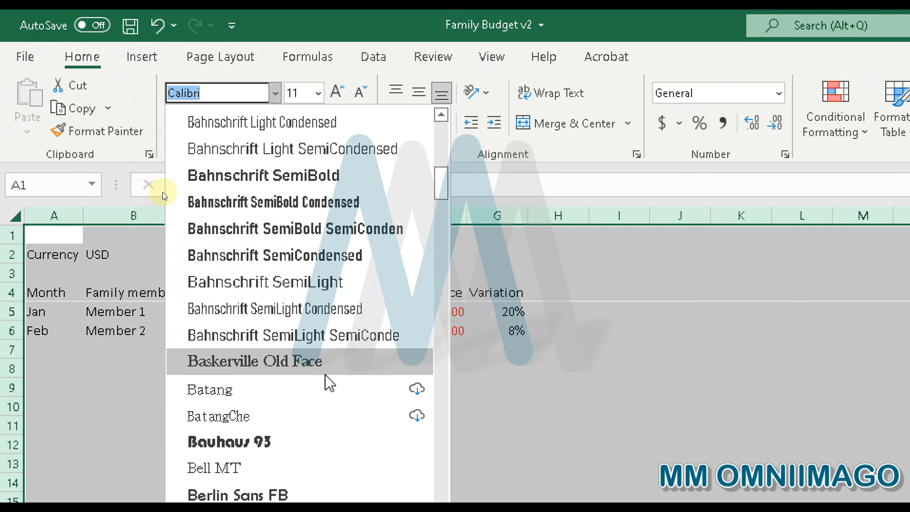
{"action": "scroll", "coordinate": [327, 382], "scroll_direction": "down", "scroll_amount": 1}
{"action": "left_click", "coordinate": [299, 416]}
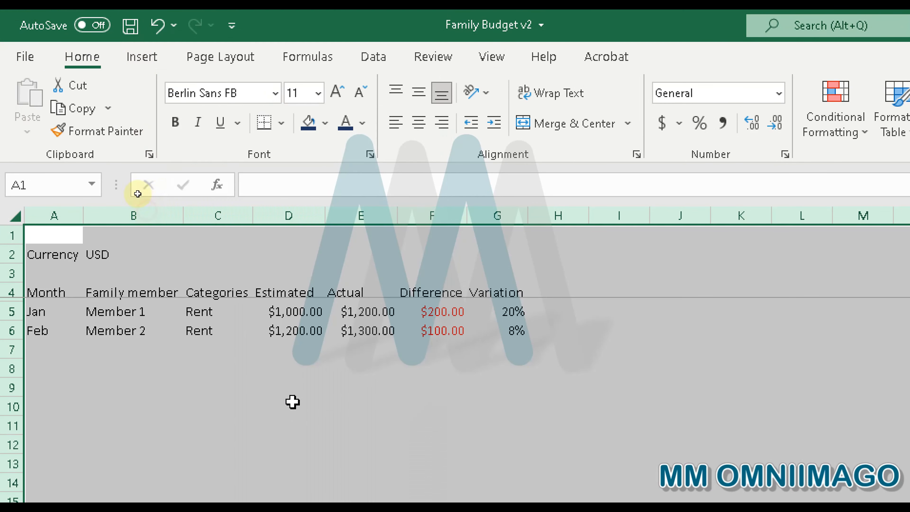
- Make the table headers in A4:G4, from Month to Variation, bold
{"action": "left_click_drag", "start_coordinate": [478, 286], "coordinate": [27, 287]}
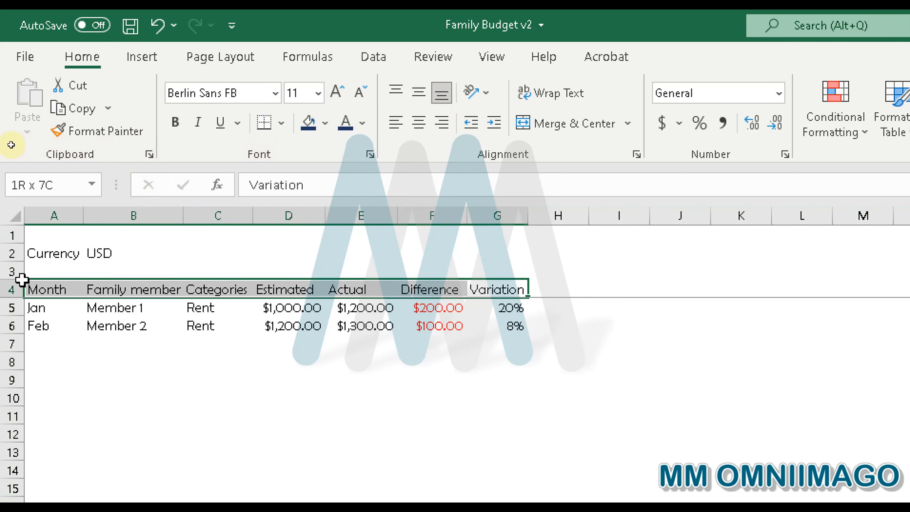
{"action": "left_click", "coordinate": [175, 123]}
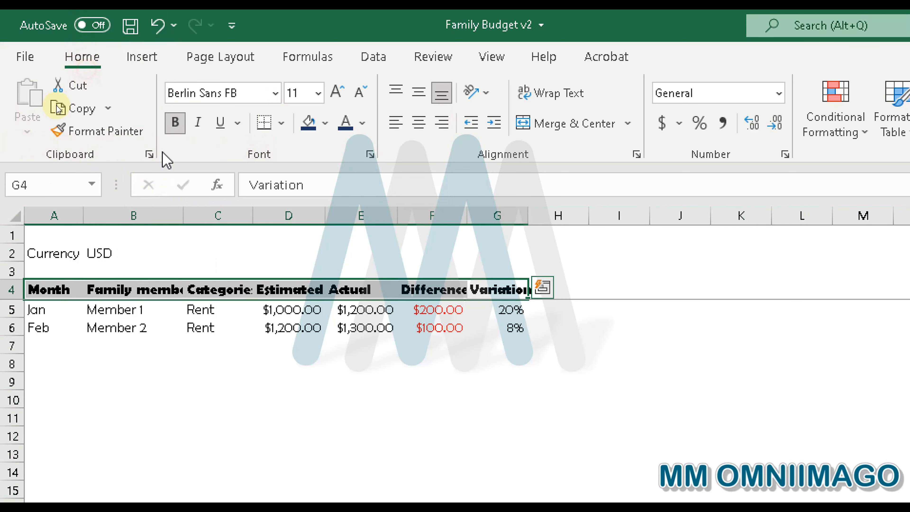
{"action": "left_click", "coordinate": [35, 254]}
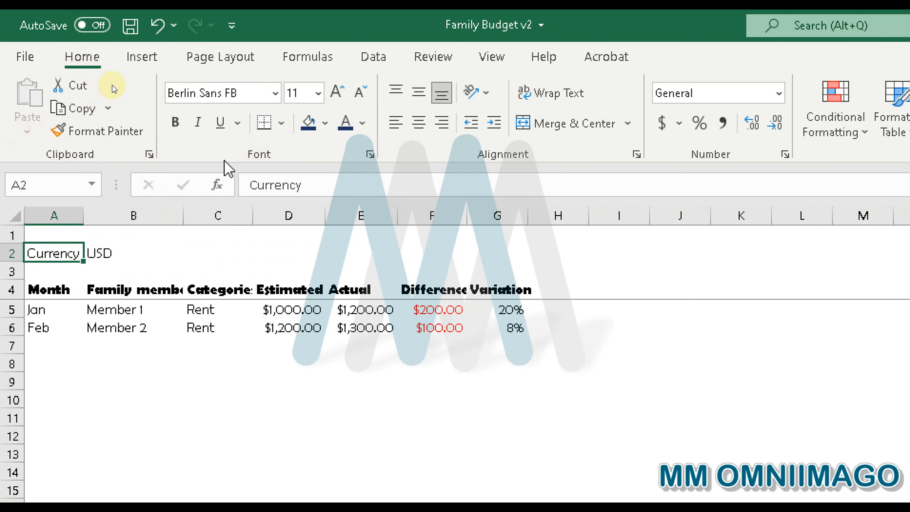
- Try Britannic Bold and Consolas as fonts for the entire Family Budget sheet
{"action": "left_click", "coordinate": [15, 216]}
{"action": "left_click", "coordinate": [276, 93]}
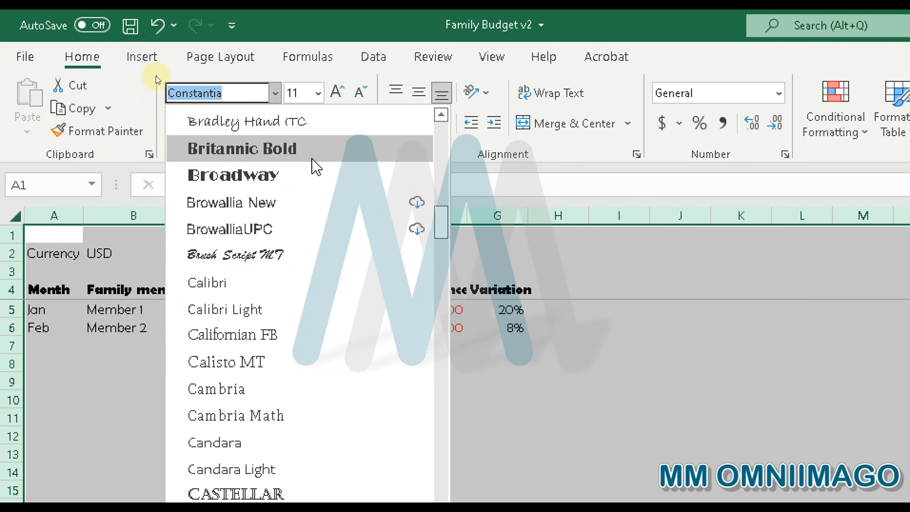
{"action": "left_click", "coordinate": [314, 149]}
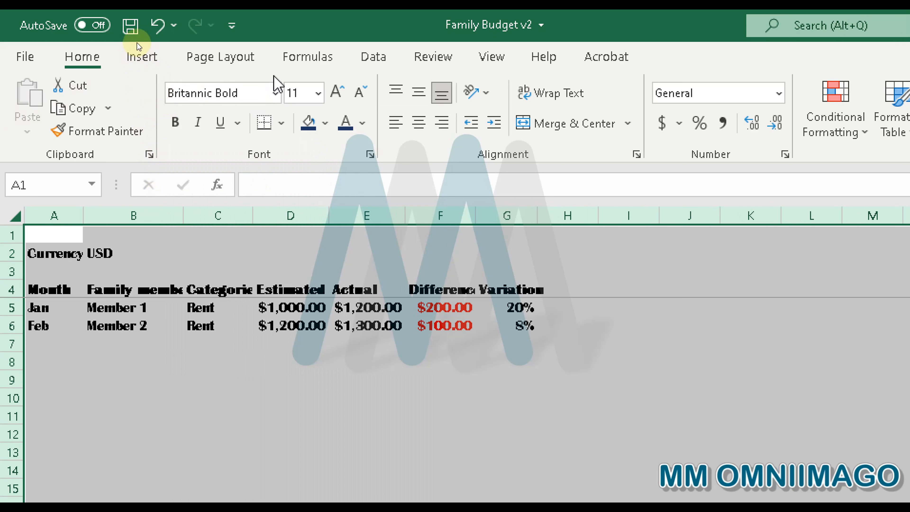
{"action": "left_click", "coordinate": [275, 93]}
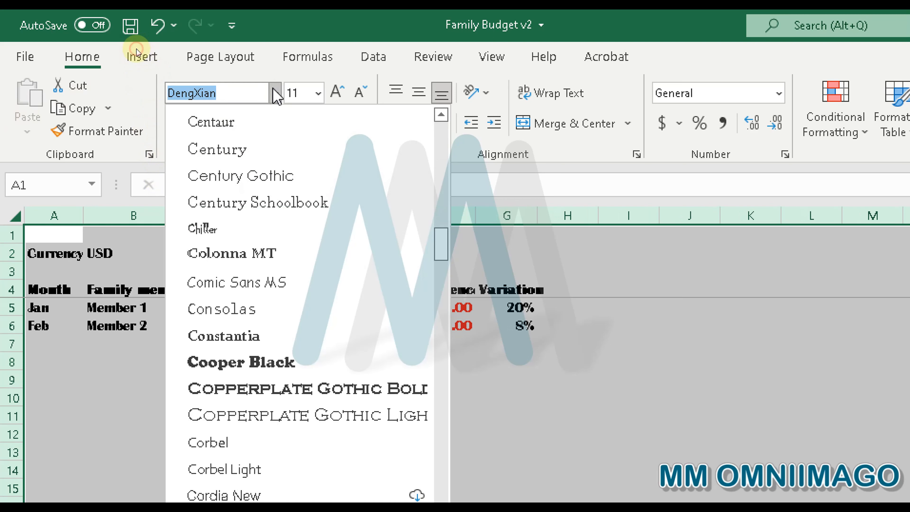
{"action": "left_click", "coordinate": [320, 311]}
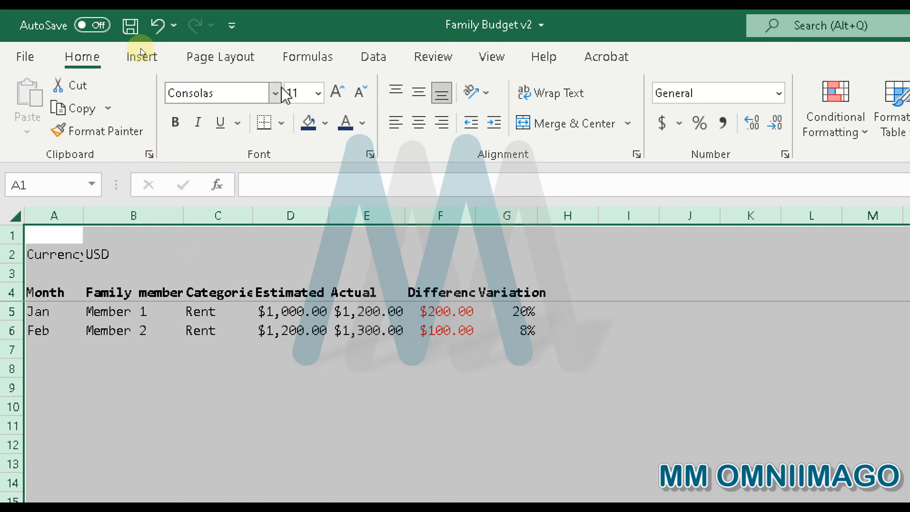
- Set the whole Family Budget sheet's font to Arial and autofit all column widths
{"action": "left_click", "coordinate": [275, 93]}
{"action": "left_click_drag", "start_coordinate": [442, 279], "coordinate": [428, 106]}
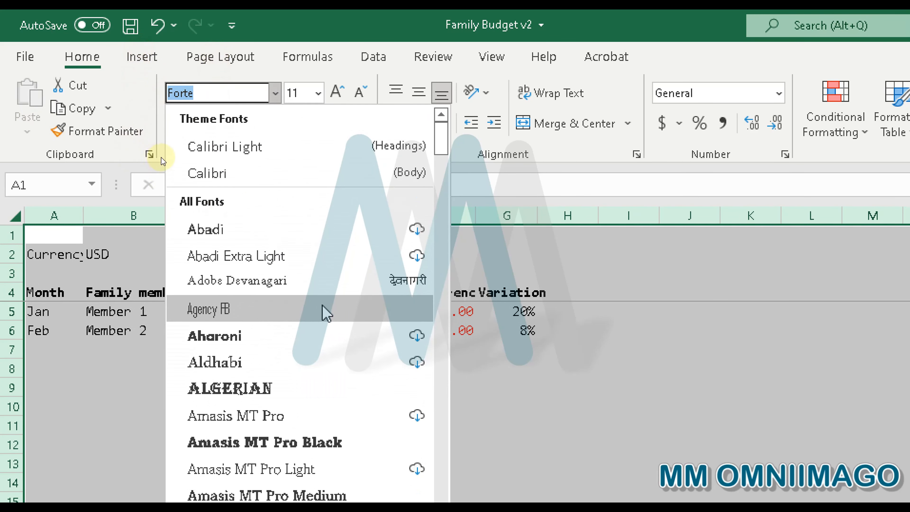
{"action": "scroll", "coordinate": [326, 312], "scroll_direction": "down", "scroll_amount": 3}
{"action": "left_click", "coordinate": [270, 396]}
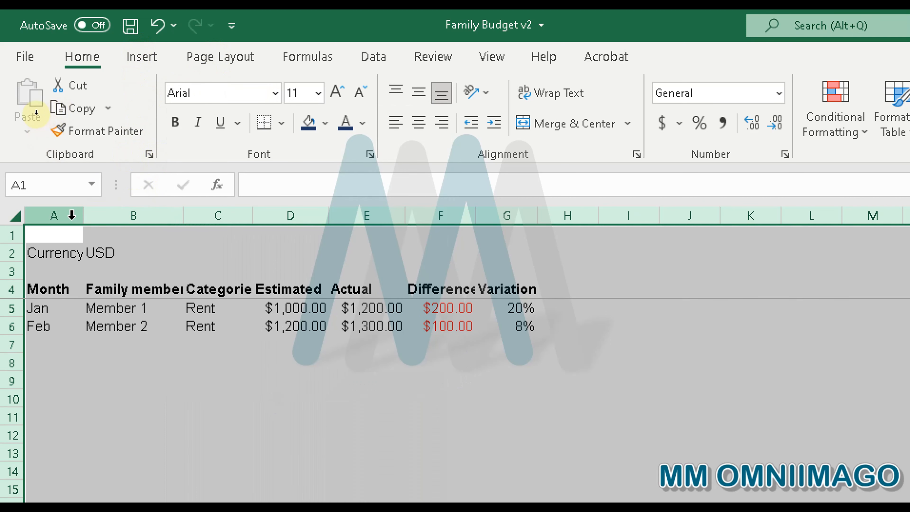
{"action": "double_click", "coordinate": [82, 215]}
- Make the Currency label in A2 bold and the USD value in B2 italic
{"action": "left_click", "coordinate": [34, 253]}
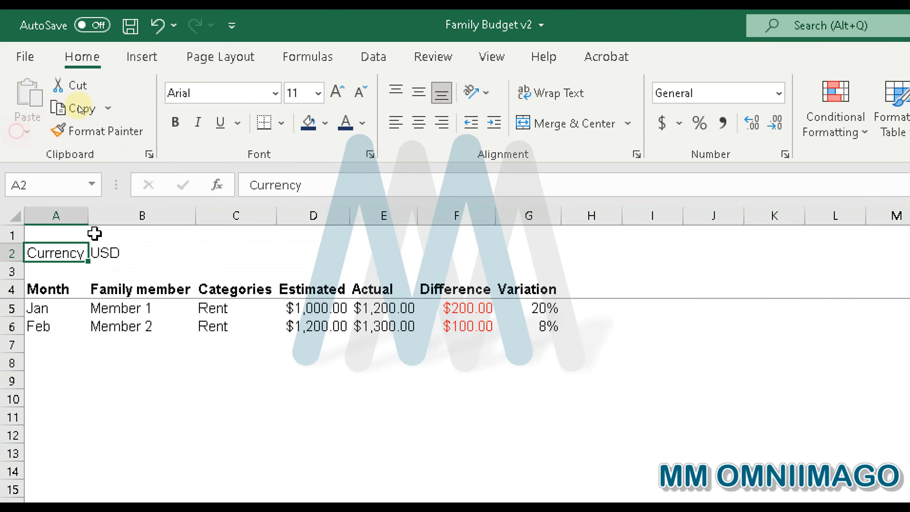
{"action": "left_click", "coordinate": [173, 123]}
{"action": "left_click", "coordinate": [104, 239]}
{"action": "left_click", "coordinate": [121, 251]}
{"action": "left_click", "coordinate": [201, 123]}
{"action": "left_click", "coordinate": [343, 365]}
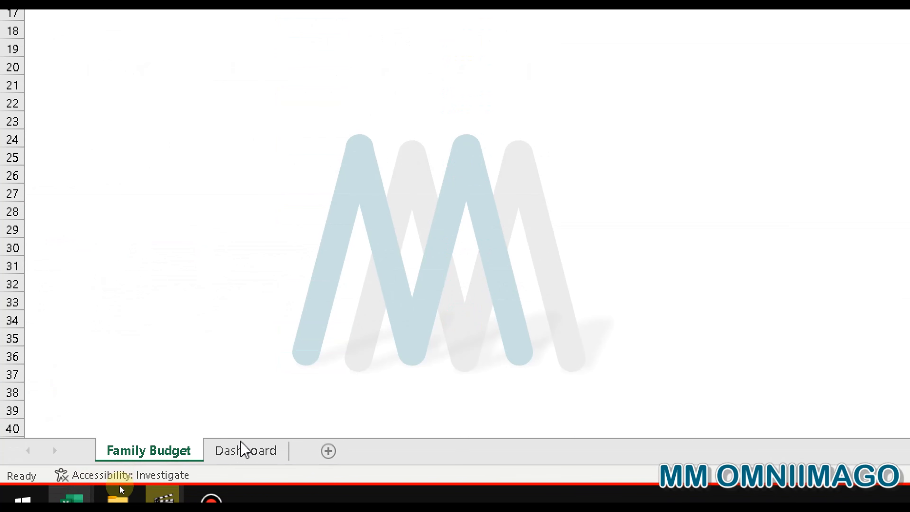
- Unhide the Data sheet
{"action": "left_click", "coordinate": [243, 451]}
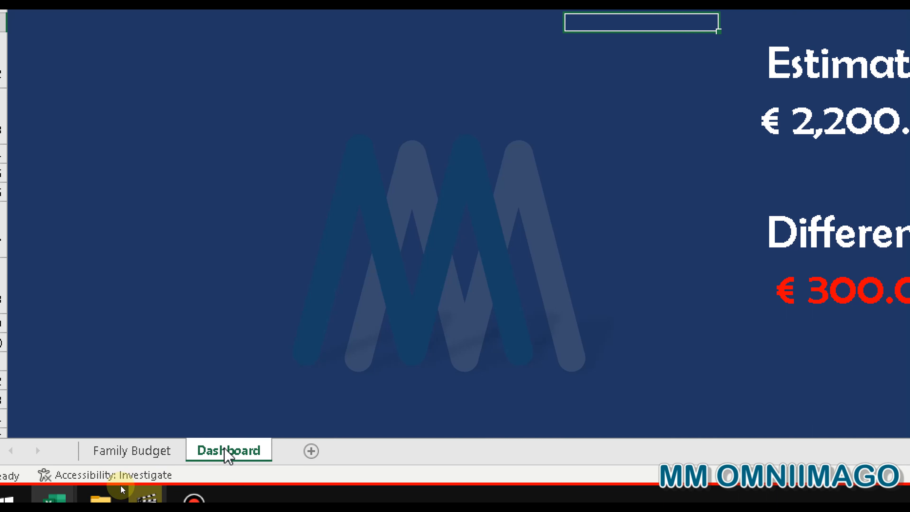
{"action": "right_click", "coordinate": [225, 453]}
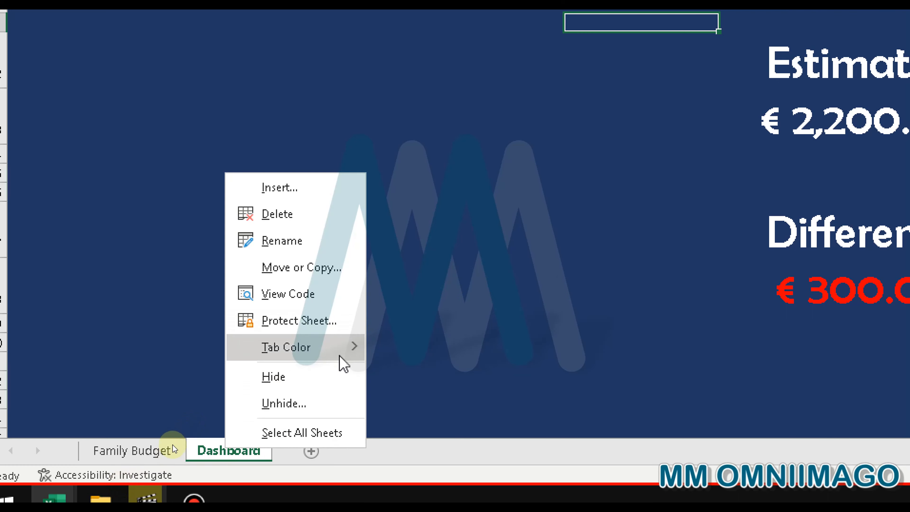
{"action": "left_click", "coordinate": [298, 405]}
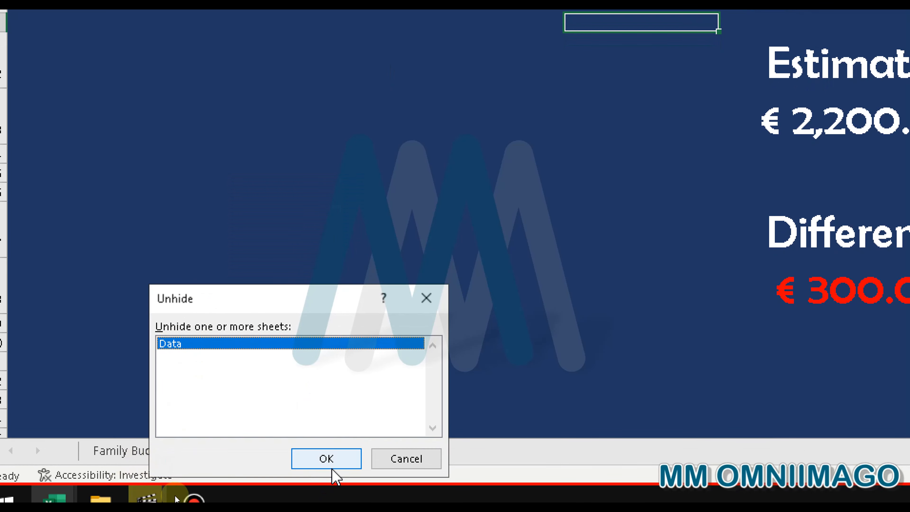
{"action": "left_click", "coordinate": [328, 460]}
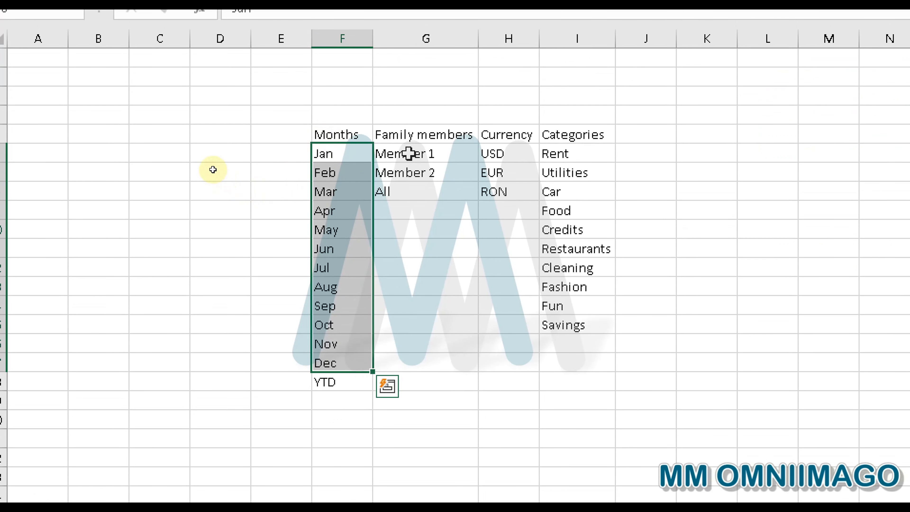
- Replace Member 1 and Member 2 in the Family members list with two first names, and hide the Data sheet again
{"action": "left_click", "coordinate": [410, 157]}
{"action": "type", "text": "Jan"}
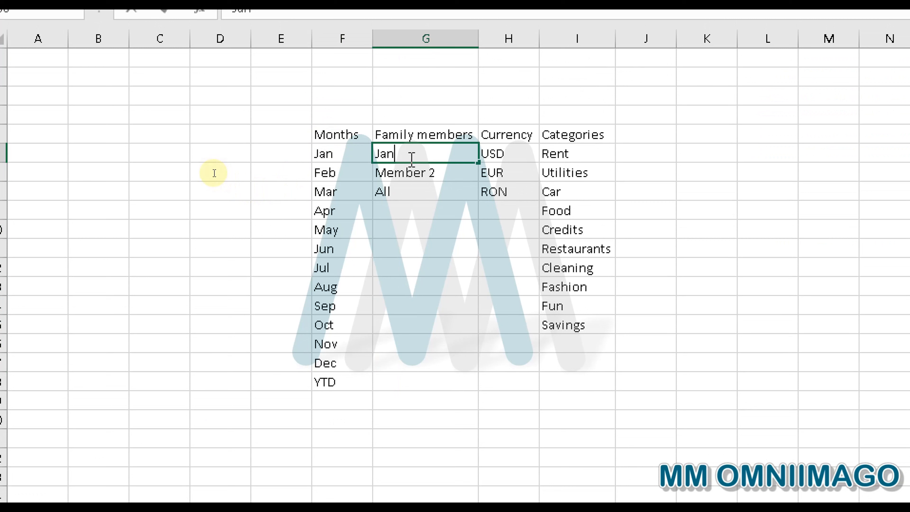
{"action": "left_click", "coordinate": [419, 174]}
{"action": "type", "text": "Da"}
{"action": "left_click", "coordinate": [435, 248]}
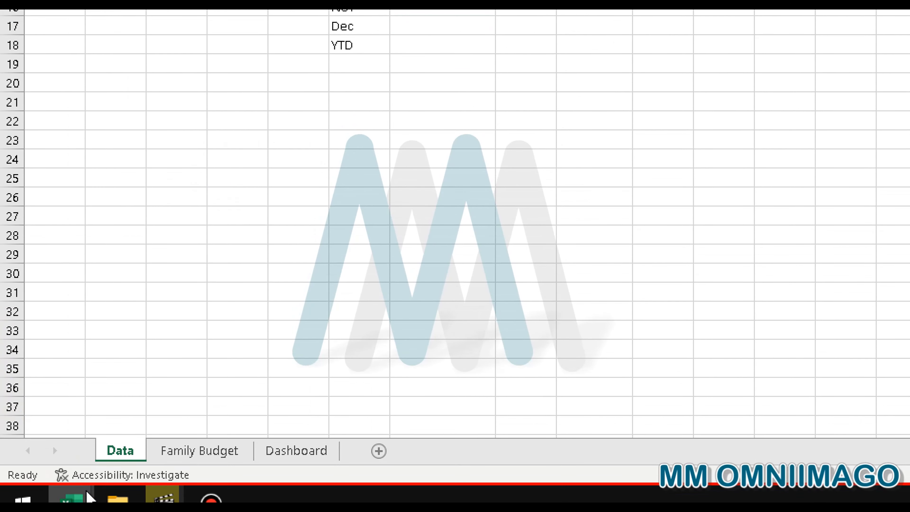
{"action": "right_click", "coordinate": [126, 449]}
{"action": "left_click", "coordinate": [177, 210]}
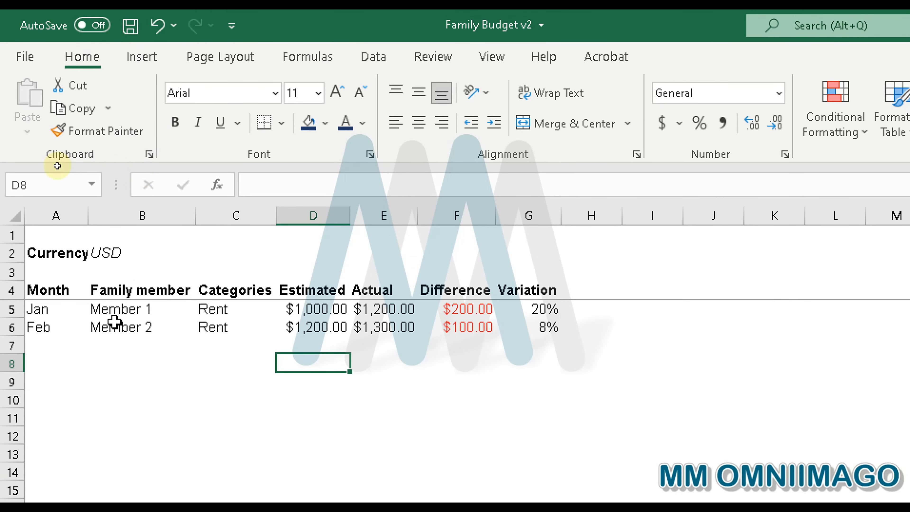
- On the Family Budget sheet, update the family member entries in B5 and B6 to the new first names
{"action": "left_click", "coordinate": [118, 313]}
{"action": "left_click", "coordinate": [204, 308]}
{"action": "left_click", "coordinate": [193, 325]}
{"action": "left_click", "coordinate": [181, 328]}
{"action": "left_click", "coordinate": [204, 327]}
{"action": "left_click", "coordinate": [176, 356]}
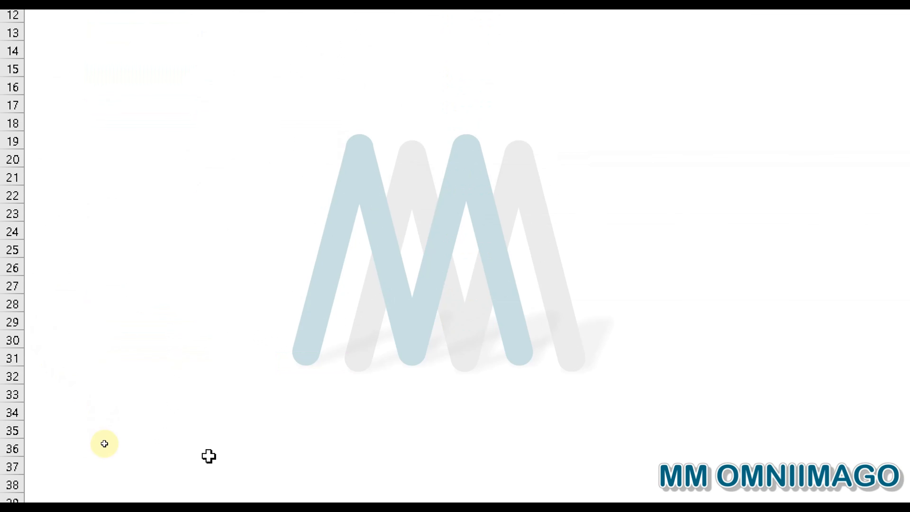
- On the Dashboard sheet, set the Family member filter in C3 to the first member's name and select the Month filter in C1
{"action": "left_click", "coordinate": [254, 451]}
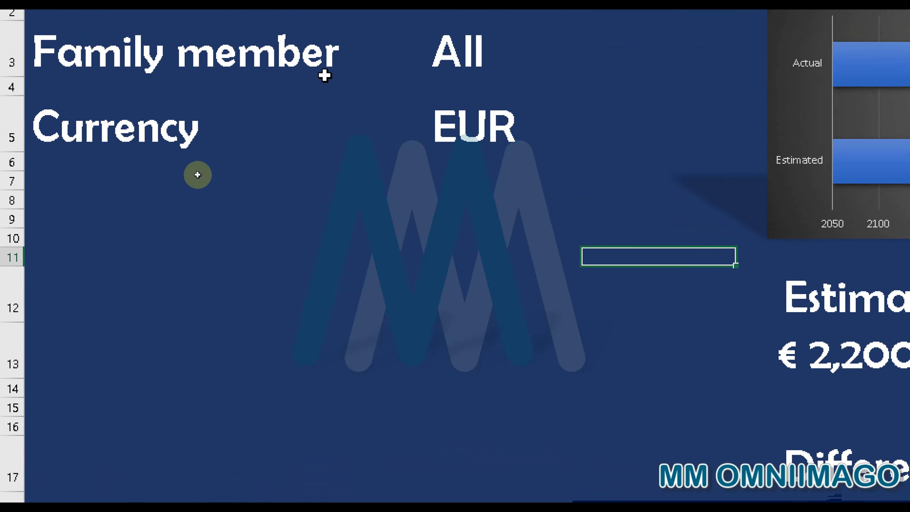
{"action": "left_click", "coordinate": [523, 40]}
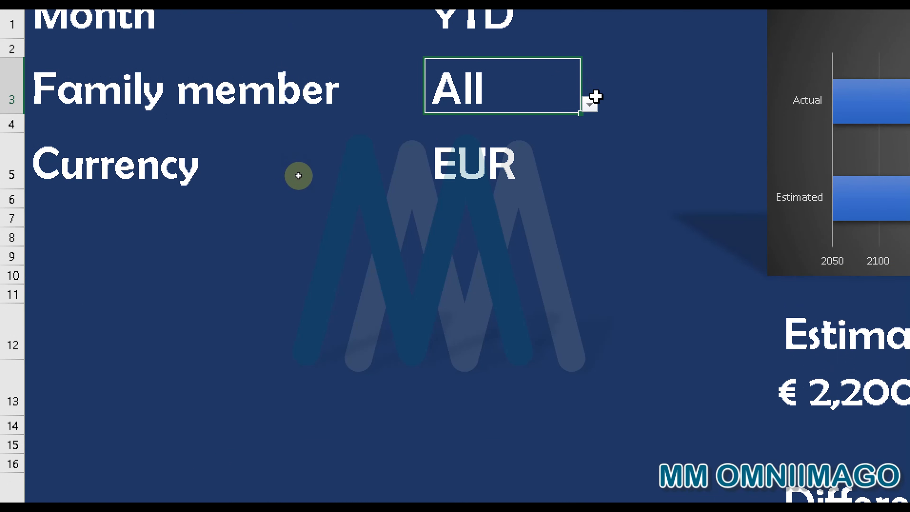
{"action": "left_click", "coordinate": [590, 104]}
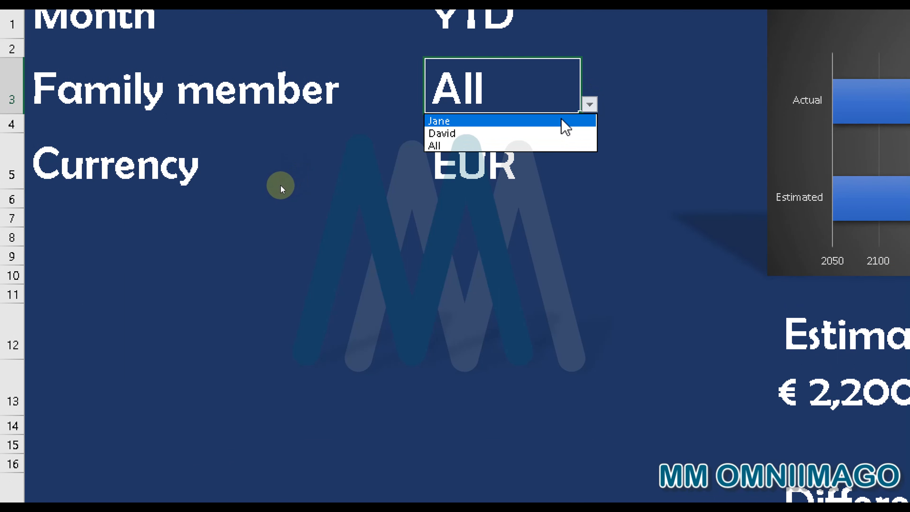
{"action": "key", "text": "Escape"}
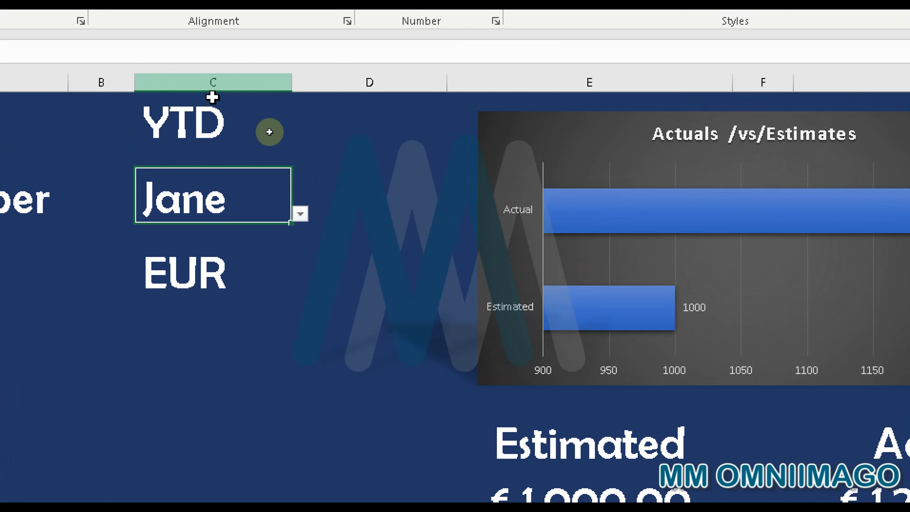
{"action": "left_click", "coordinate": [263, 128]}
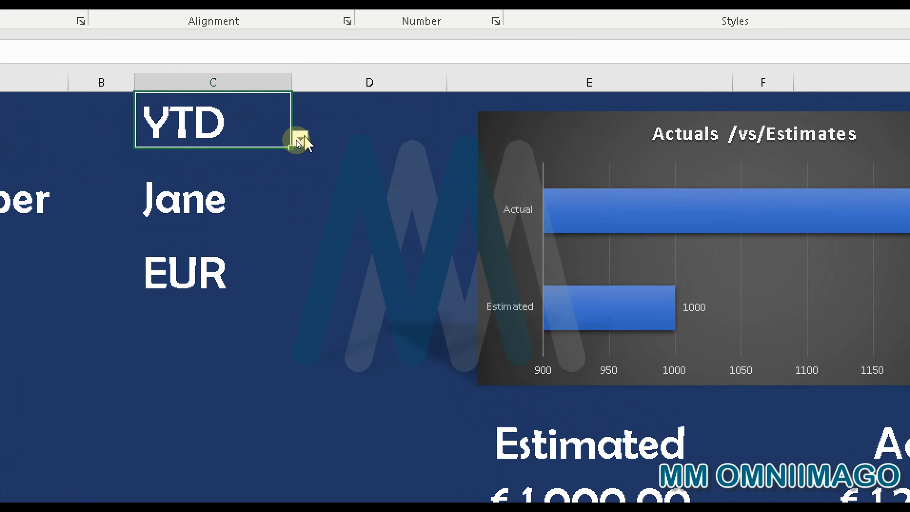